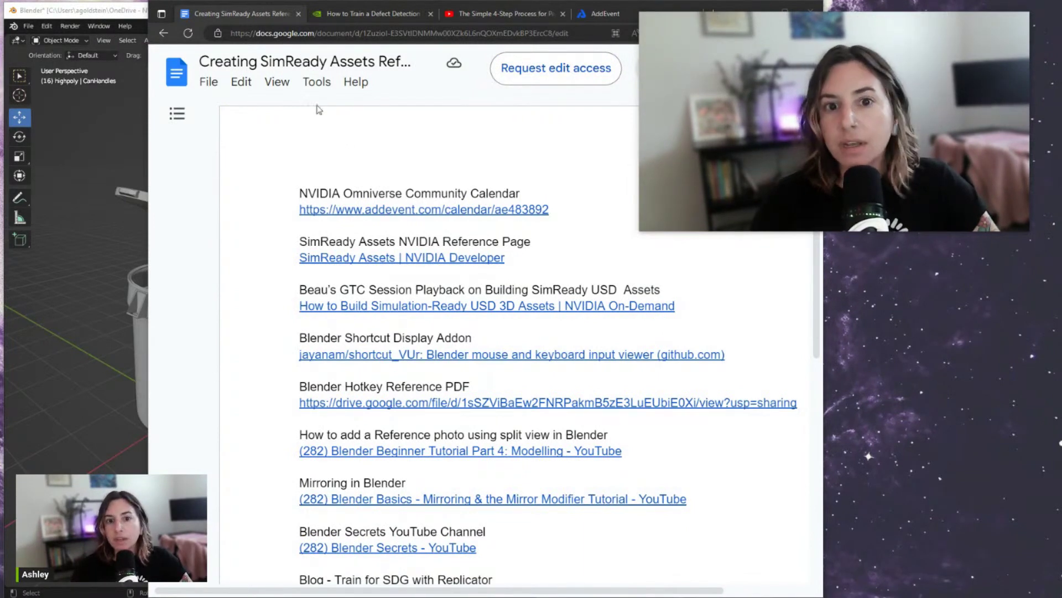
# Select the Google Doc's full web address in the browser's address bar
pyautogui.click(455, 38)
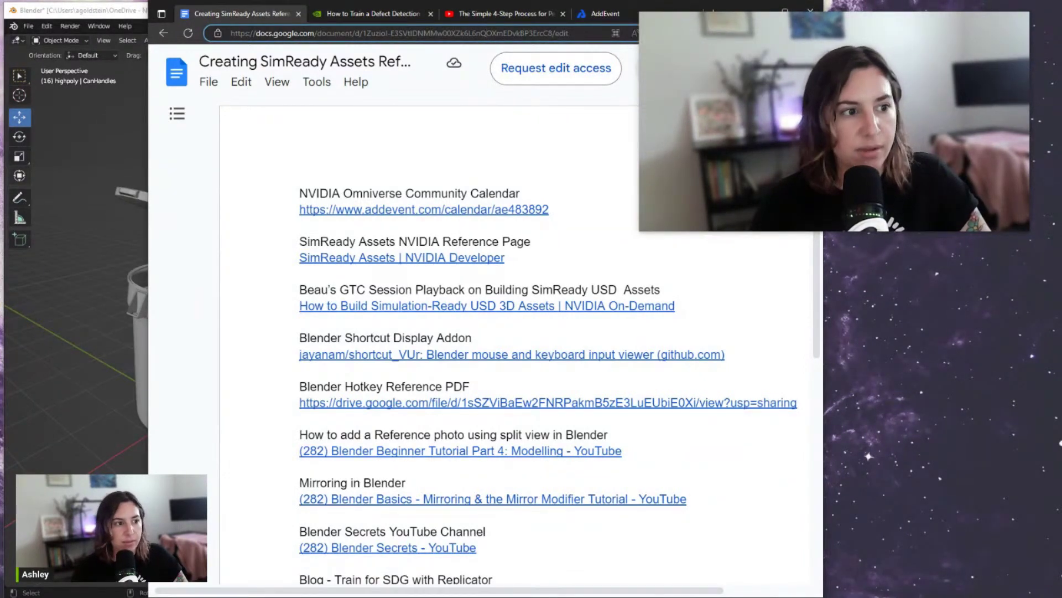
pyautogui.click(587, 38)
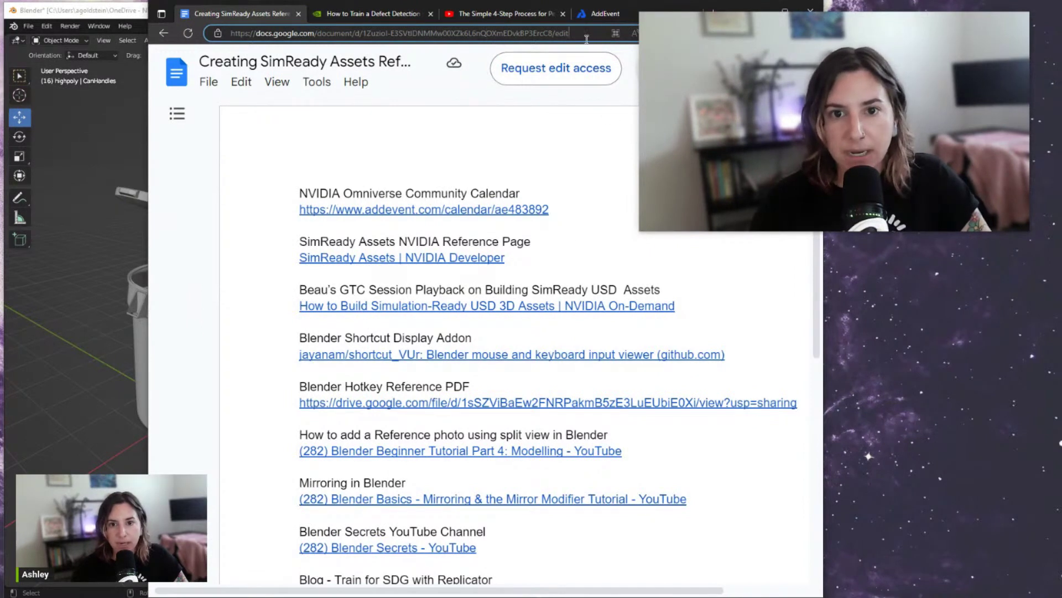
pyautogui.hotkey('ctrl', 'a')
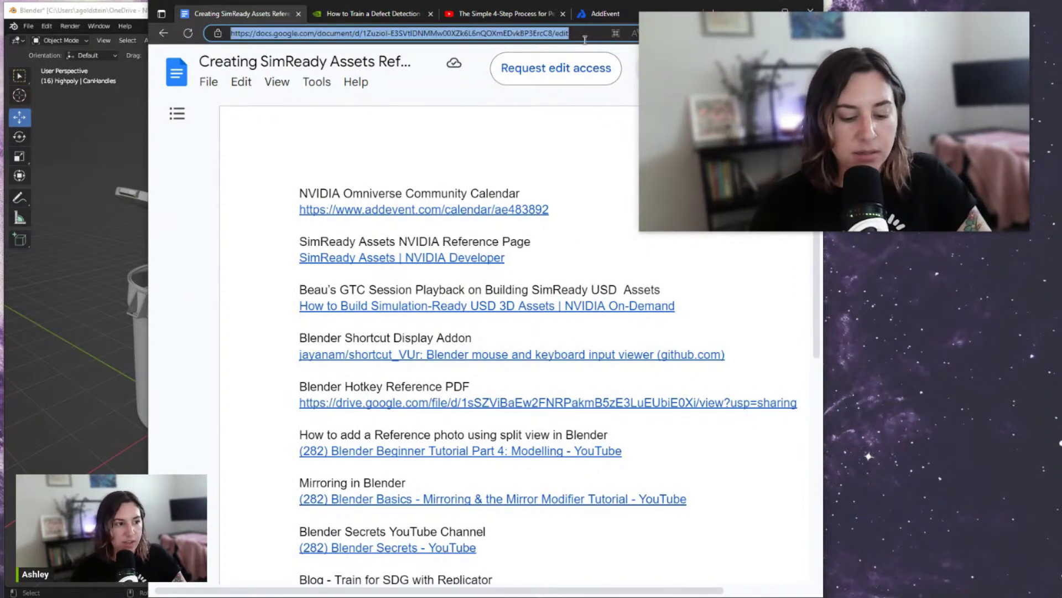
pyautogui.hotkey('alt', 'Tab')
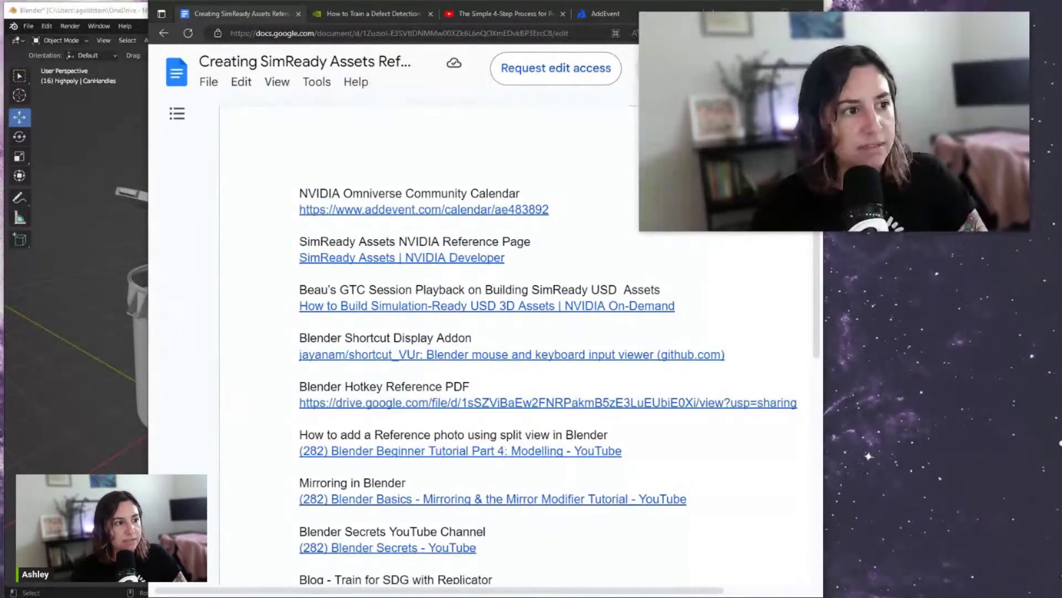
# Open the Omniverse Multi-User Collaboration & Training event from AddEvent's upcoming events list
pyautogui.click(607, 15)
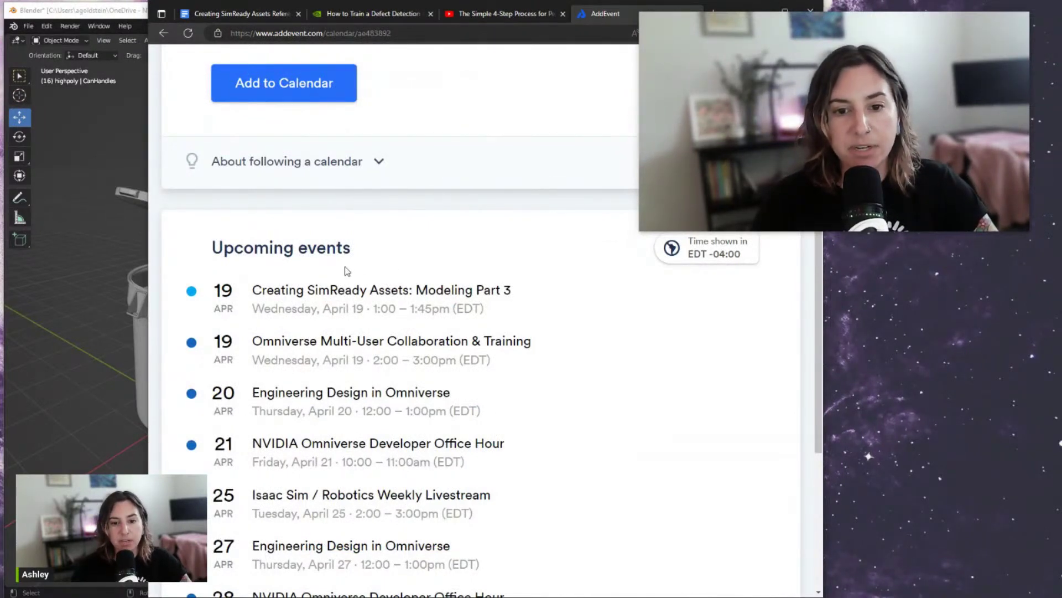
pyautogui.scroll(-1, 323, 245)
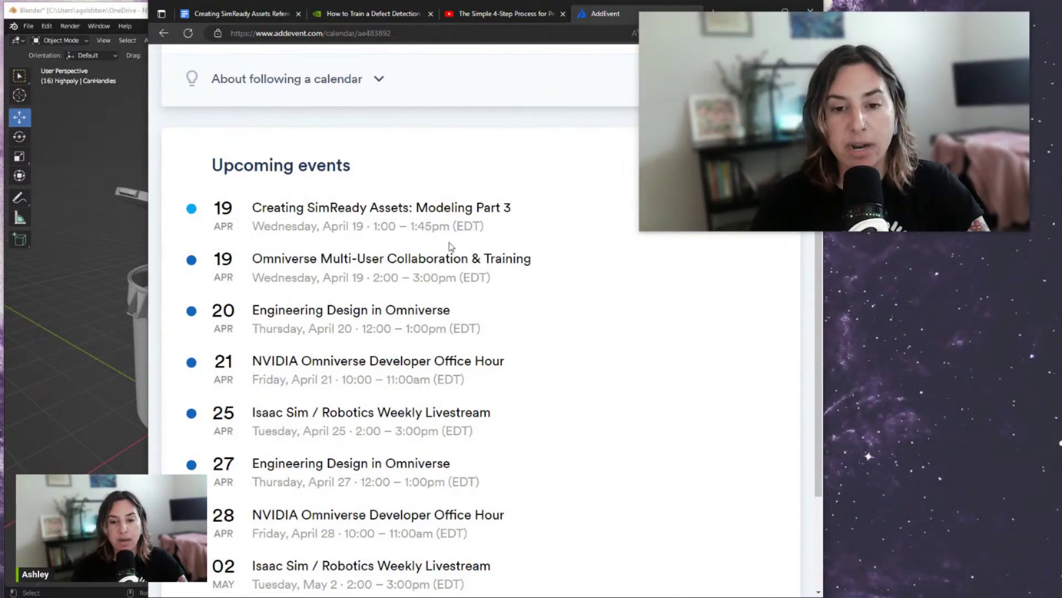
pyautogui.click(342, 260)
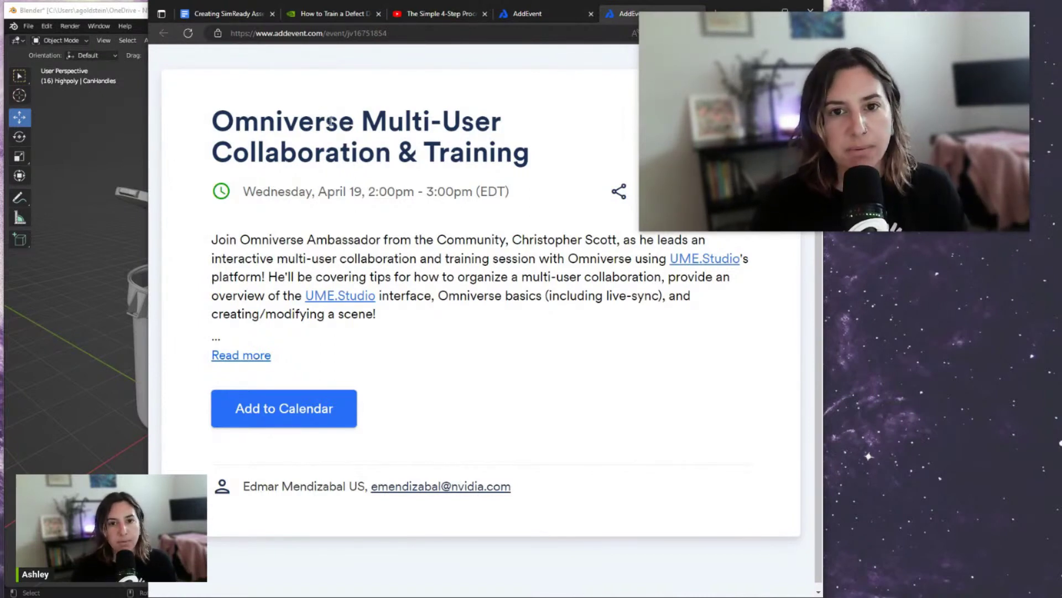
# Return to the Creating SimReady Assets Reference Google Doc tab
pyautogui.click(209, 16)
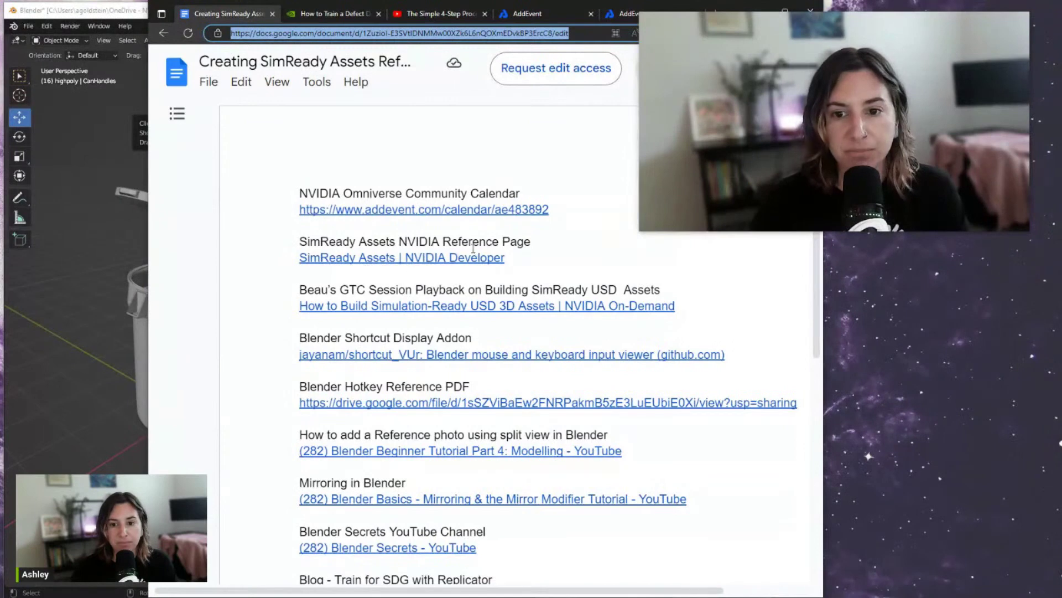
# Scroll through the doc's remaining resource links, then bring simReadyAsset_can.blend to the front
pyautogui.scroll(-1, 355, 285)
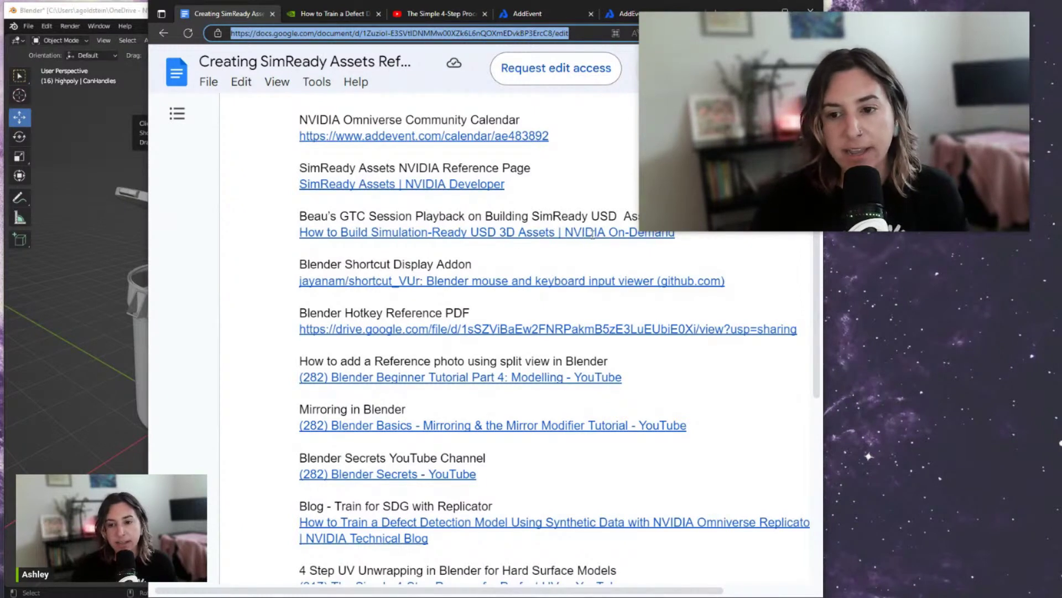
pyautogui.scroll(-2, 393, 248)
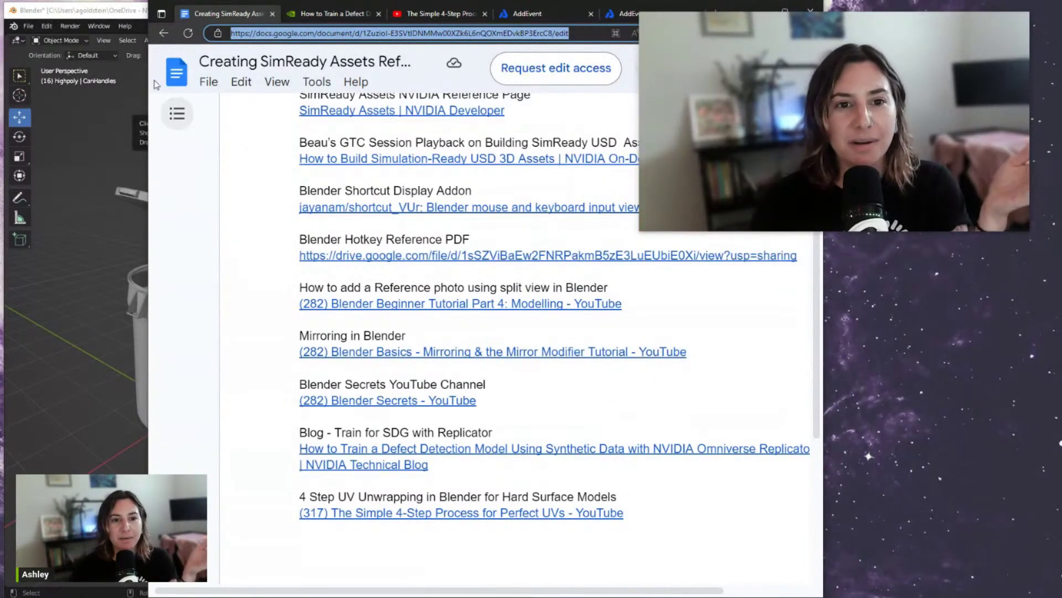
pyautogui.click(127, 4)
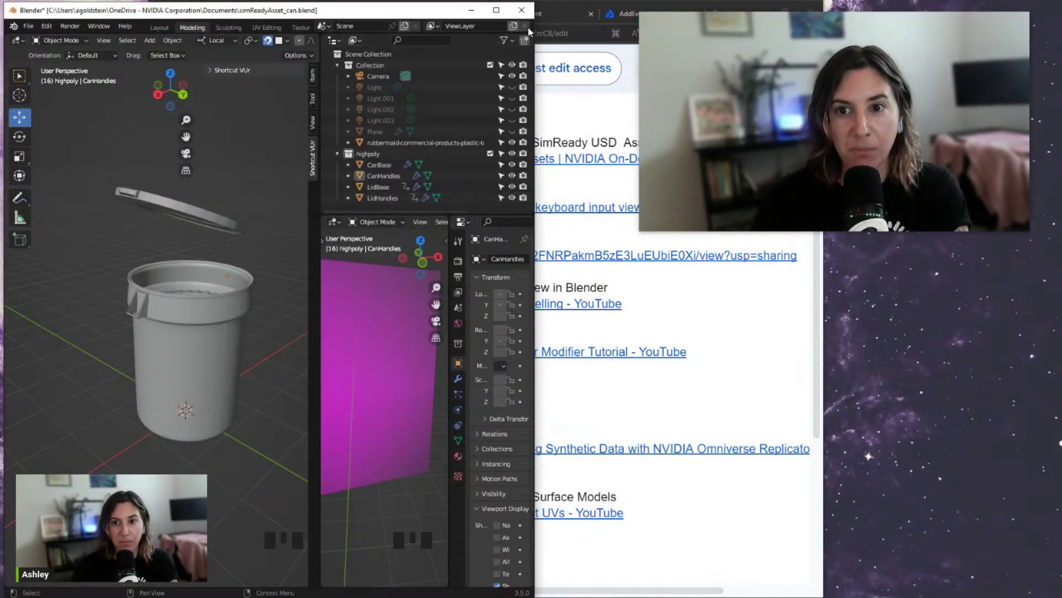
# Maximize Blender and show the magenta reference plane's Principled BSDF image-texture material
pyautogui.click(498, 11)
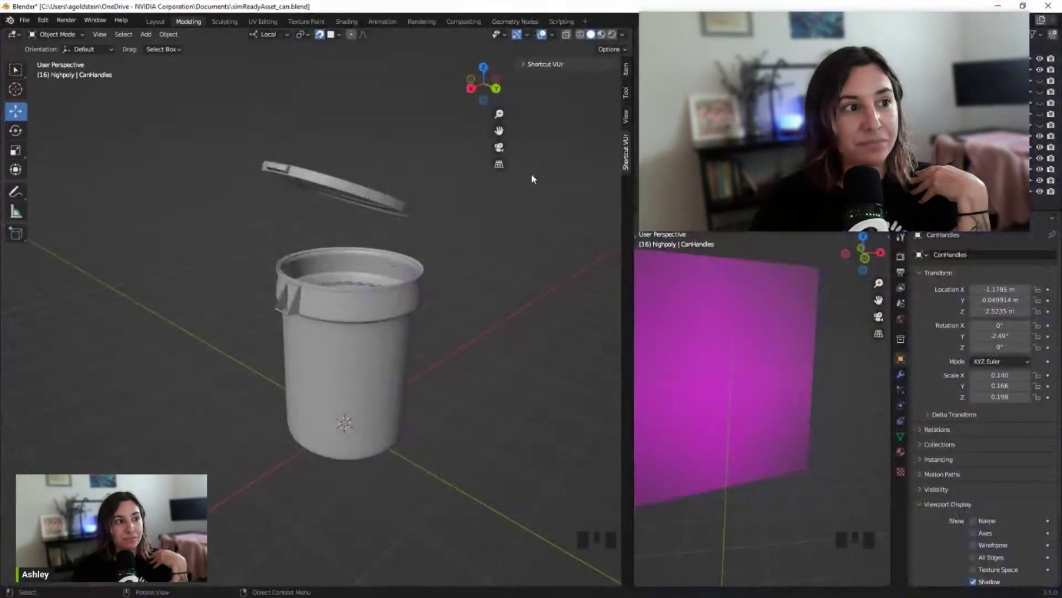
pyautogui.scroll(2, 467, 267)
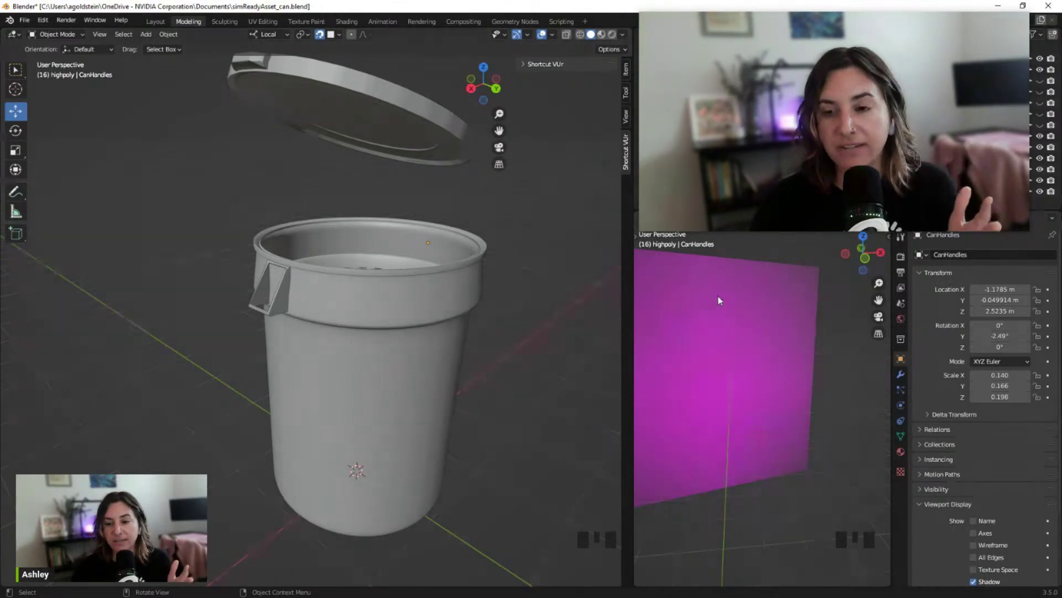
pyautogui.click(752, 291)
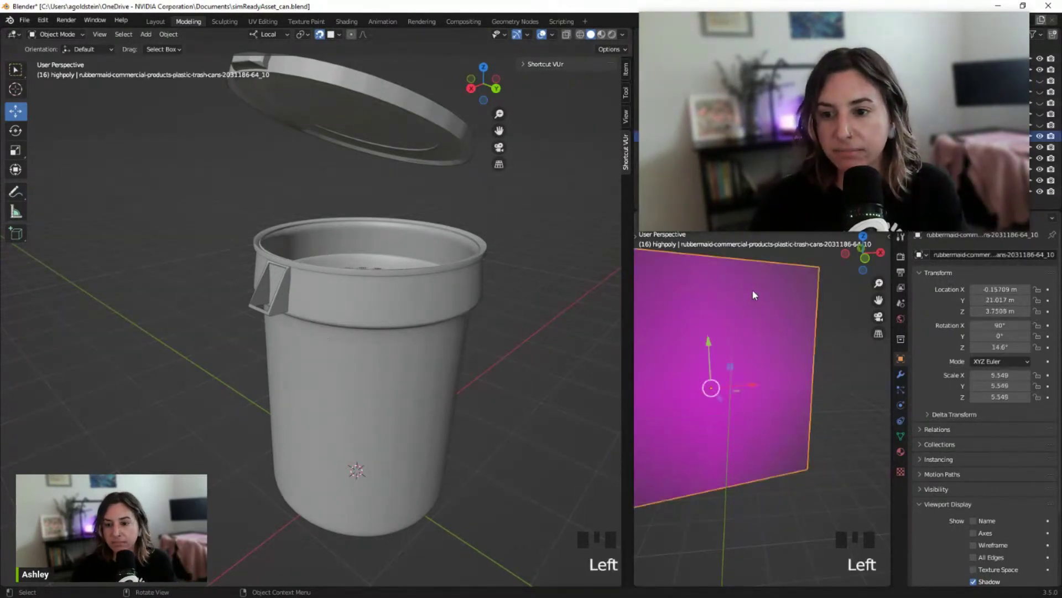
pyautogui.click(900, 320)
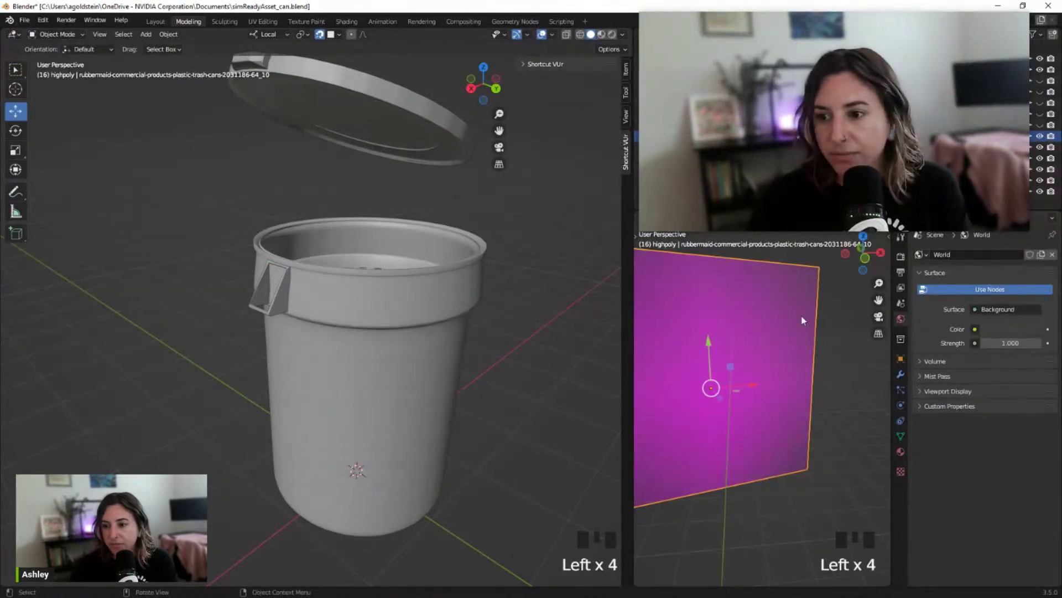
pyautogui.click(900, 451)
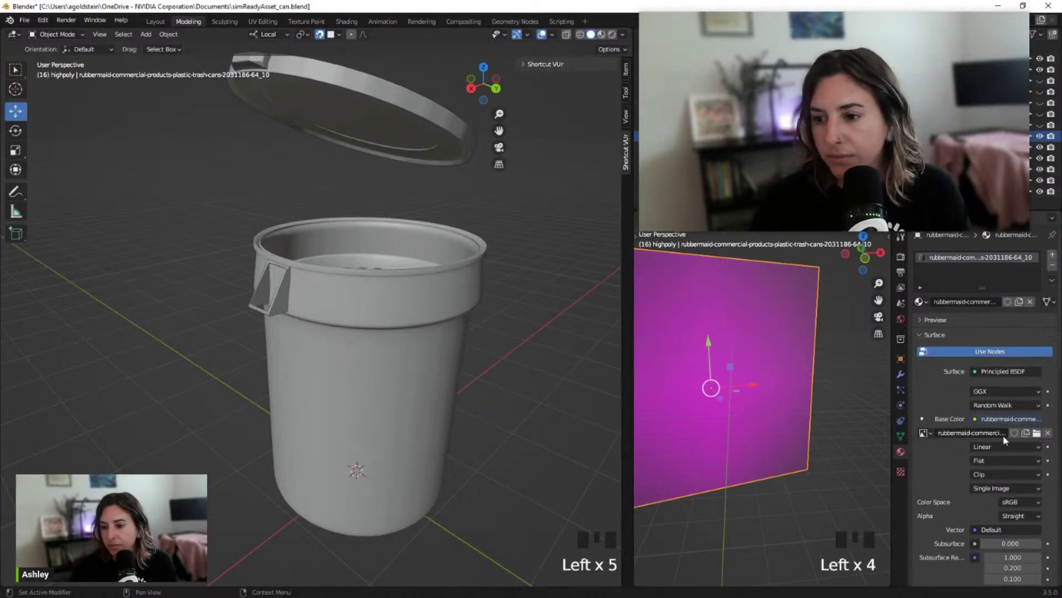
# Reload the Base Color image so the plane displays the BRUTE trash can photo
pyautogui.click(1037, 433)
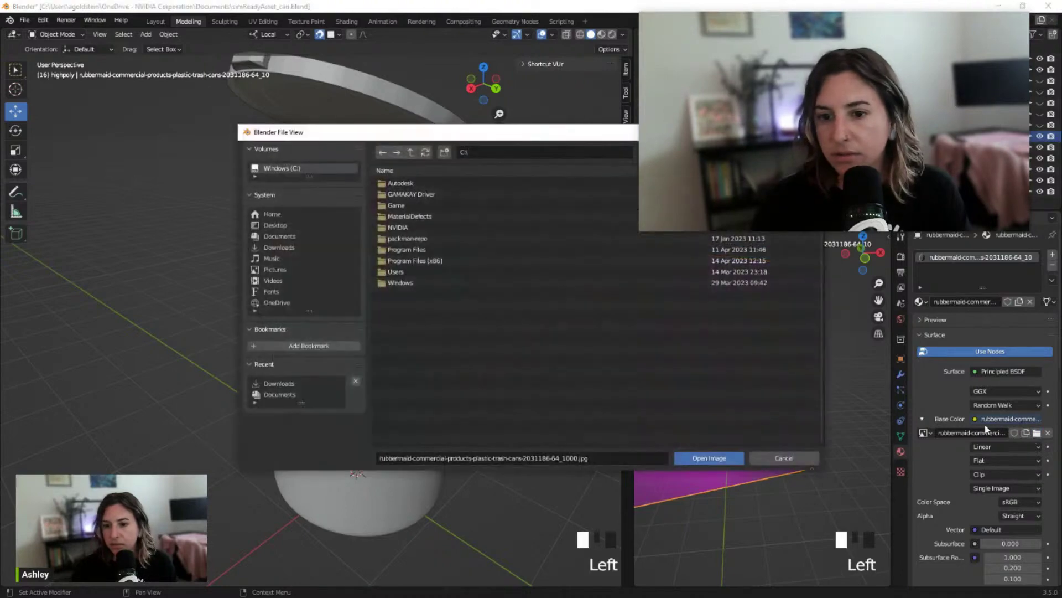
pyautogui.press('Escape')
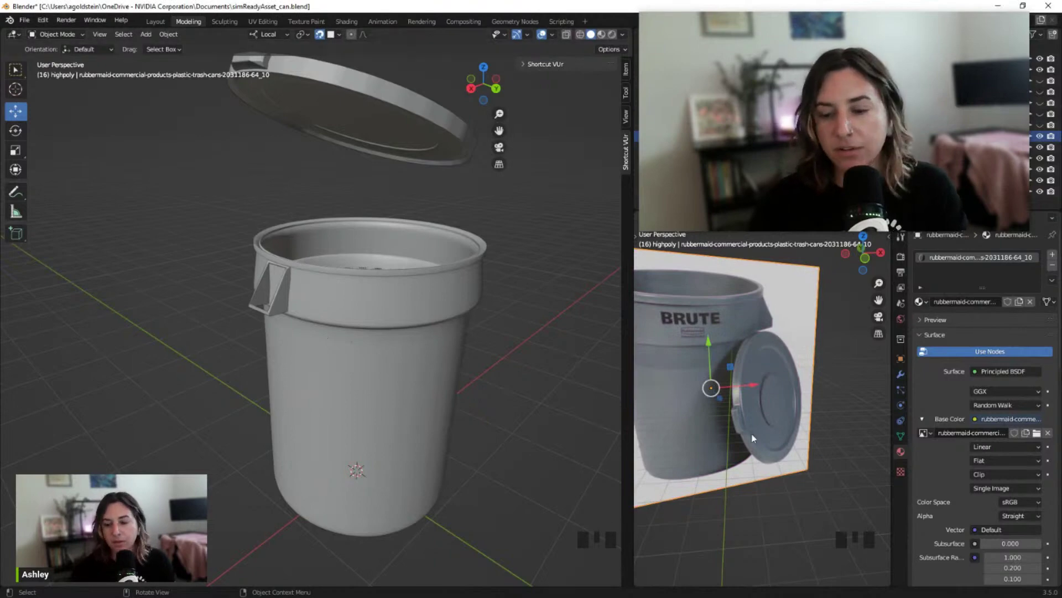
# Orbit the side view to face the BRUTE photo, then turn the main view frontal
pyautogui.scroll(2, 759, 380)
pyautogui.moveTo(753, 381); pyautogui.dragTo(833, 375, button='middle')
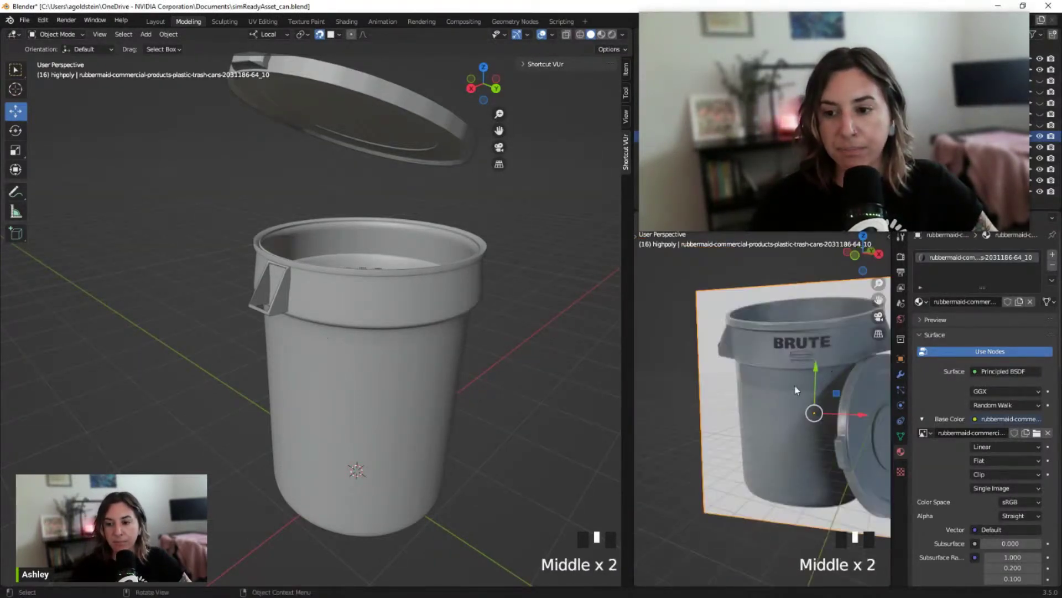
pyautogui.moveTo(680, 374); pyautogui.dragTo(692, 380, button='middle')
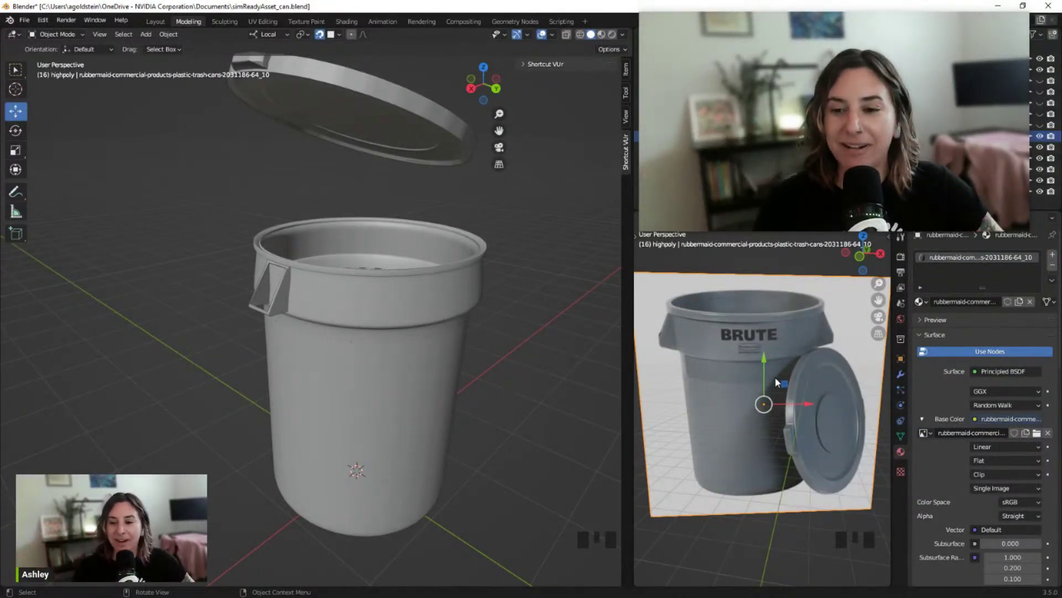
pyautogui.moveTo(771, 381); pyautogui.dragTo(763, 378, button='middle')
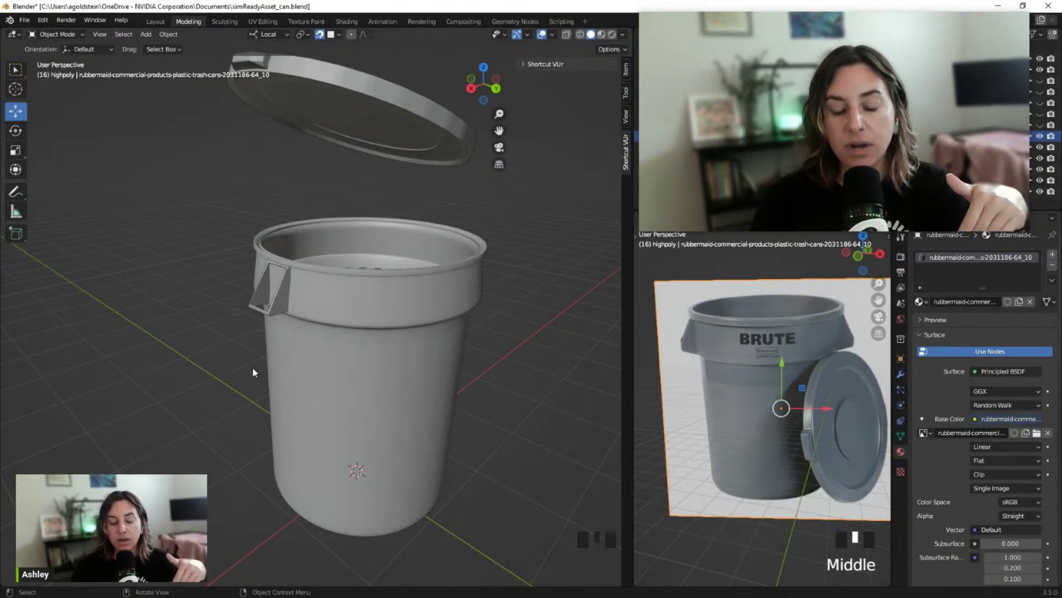
pyautogui.moveTo(224, 368); pyautogui.dragTo(315, 343, button='middle')
# Inspect the can and lid from several angles, then select the CanBase body
pyautogui.rightClick(315, 340)
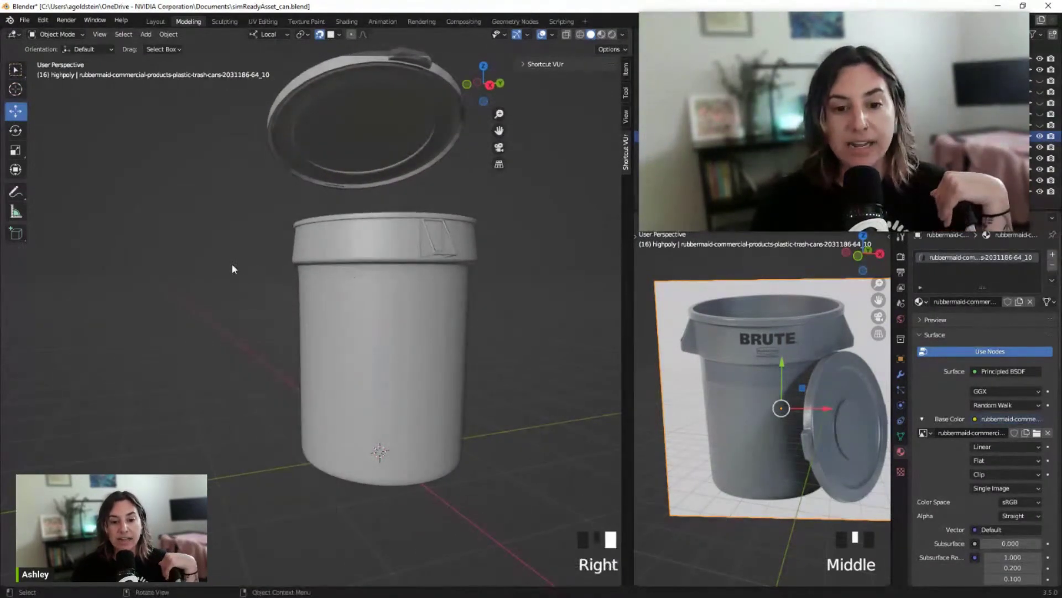
pyautogui.moveTo(225, 276); pyautogui.dragTo(135, 309, button='middle')
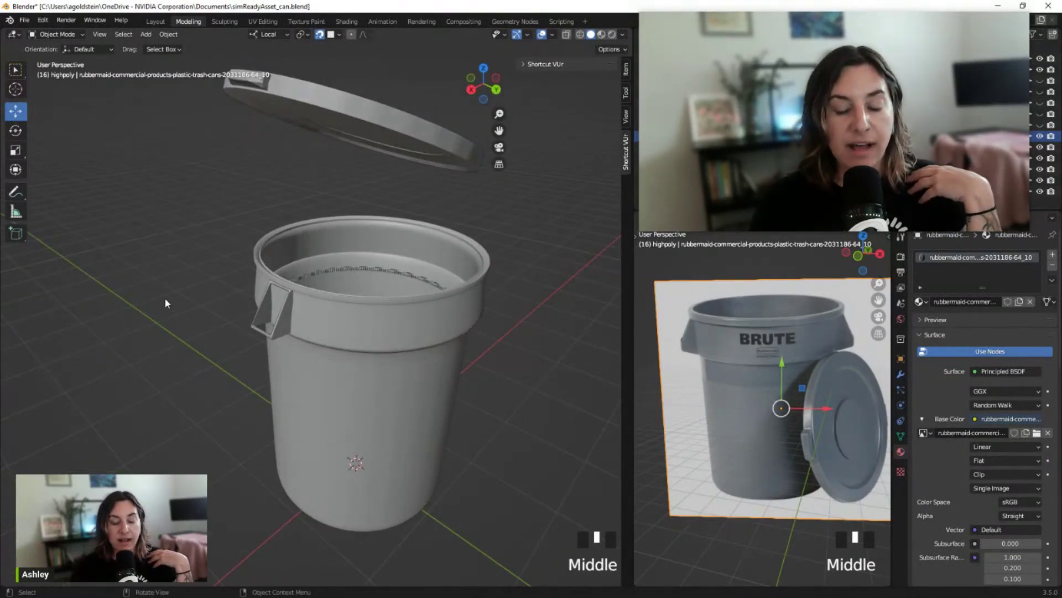
pyautogui.moveTo(278, 170); pyautogui.dragTo(246, 160, button='middle')
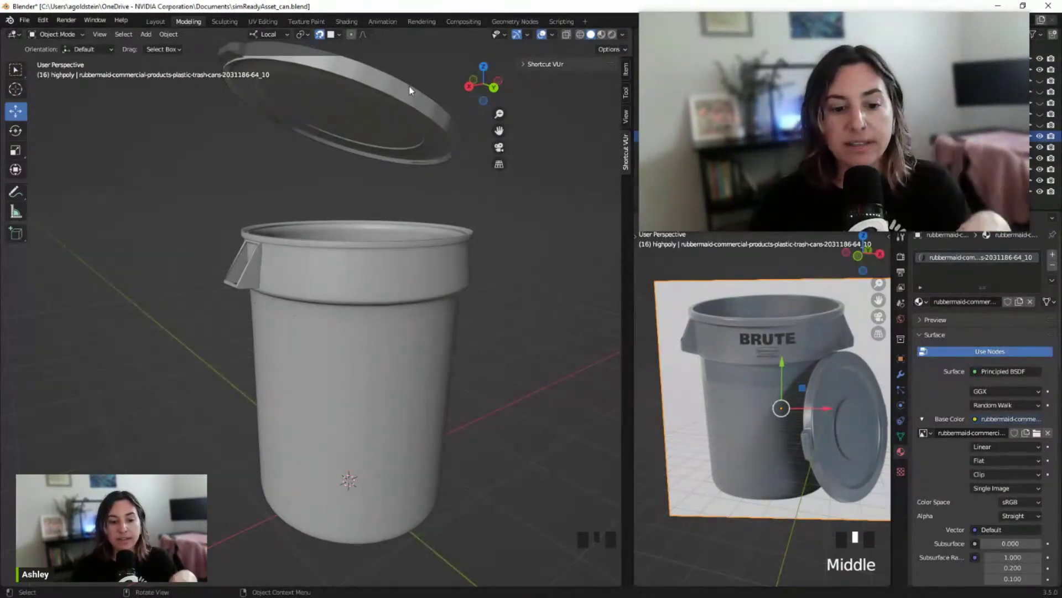
pyautogui.moveTo(408, 87); pyautogui.dragTo(358, 109, button='middle')
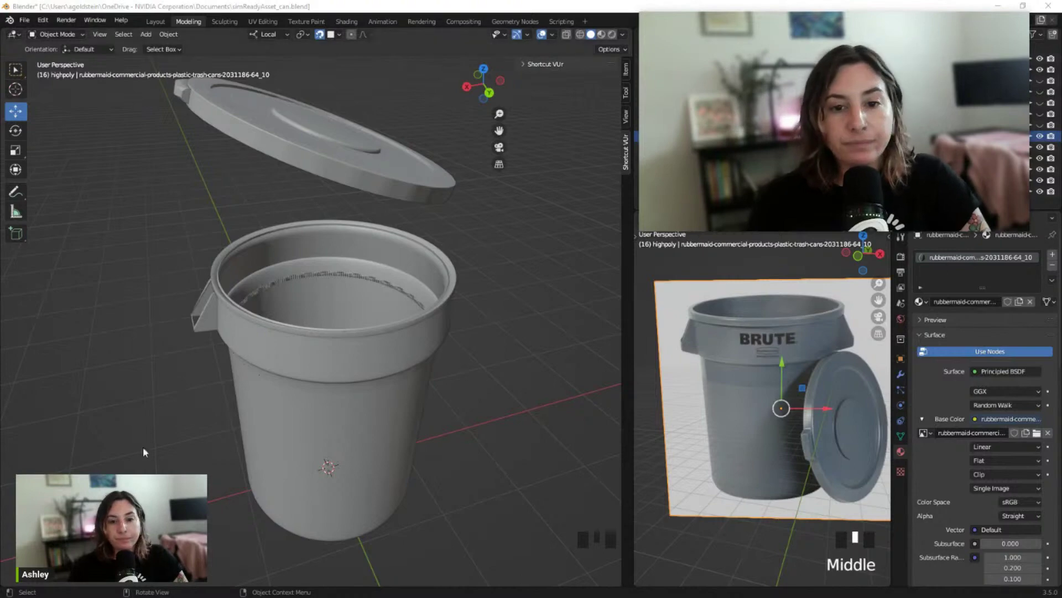
pyautogui.scroll(-2, 235, 370)
pyautogui.moveTo(218, 291); pyautogui.dragTo(246, 270, button='middle')
pyautogui.click(358, 298)
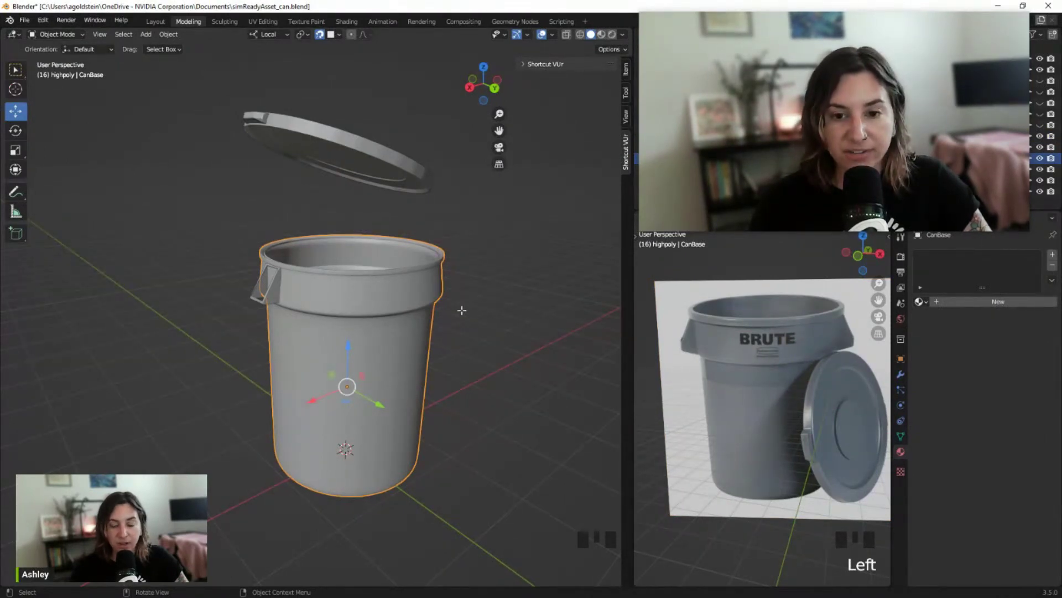
# Inspect CanBase's dense mesh in Edit Mode from several angles, then return to Object Mode
pyautogui.press('Tab')
pyautogui.moveTo(479, 310); pyautogui.dragTo(457, 292, button='middle')
pyautogui.click(482, 291)
pyautogui.scroll(1, 460, 280)
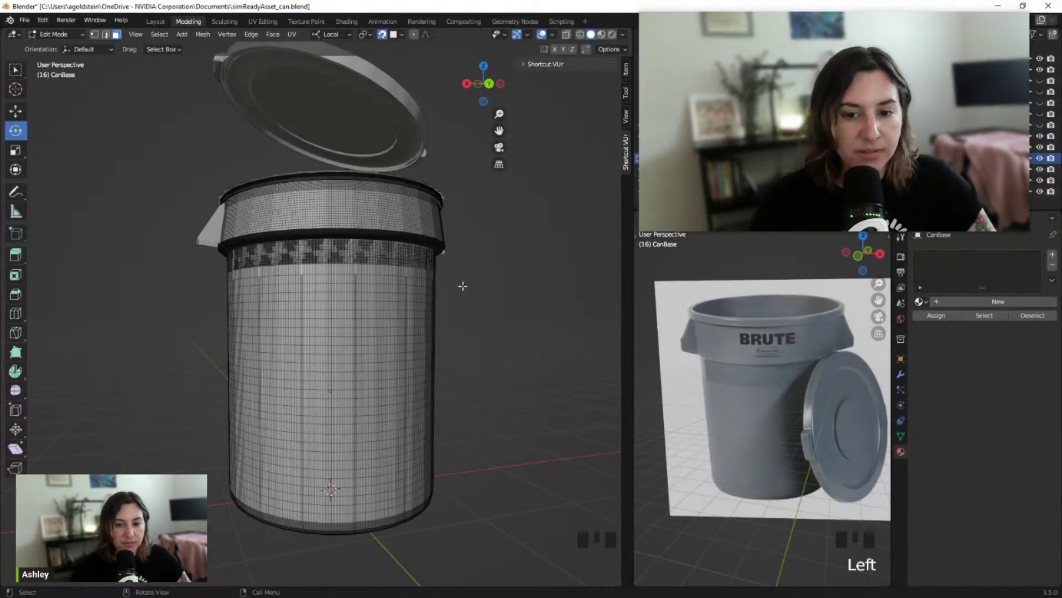
pyautogui.moveTo(462, 285); pyautogui.dragTo(450, 298, button='middle')
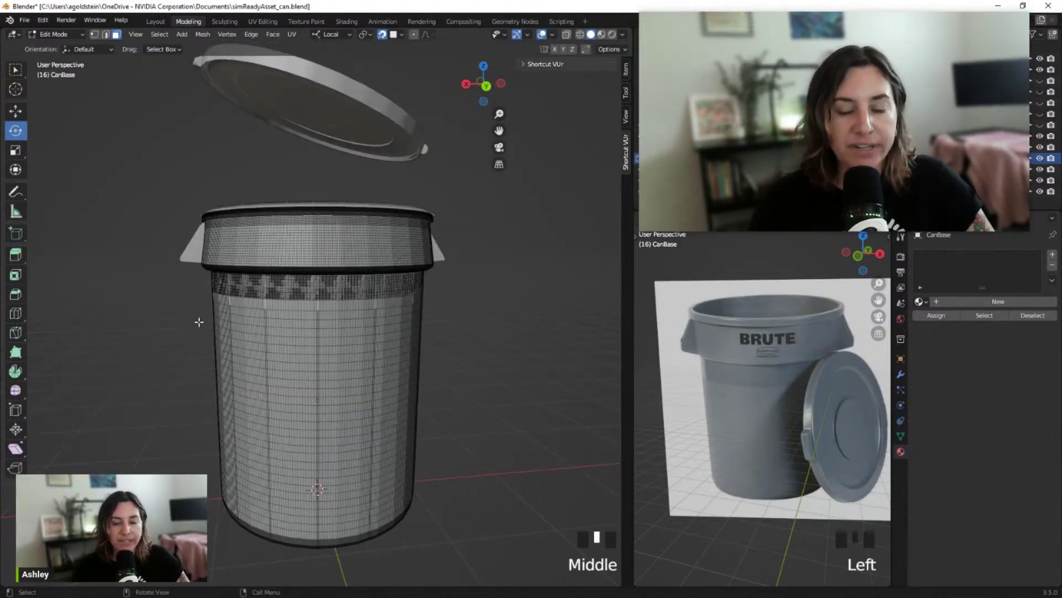
pyautogui.keyDown('shift'); pyautogui.moveTo(155, 336); pyautogui.dragTo(159, 296, button='middle'); pyautogui.keyUp('shift')
pyautogui.scroll(2, 163, 309)
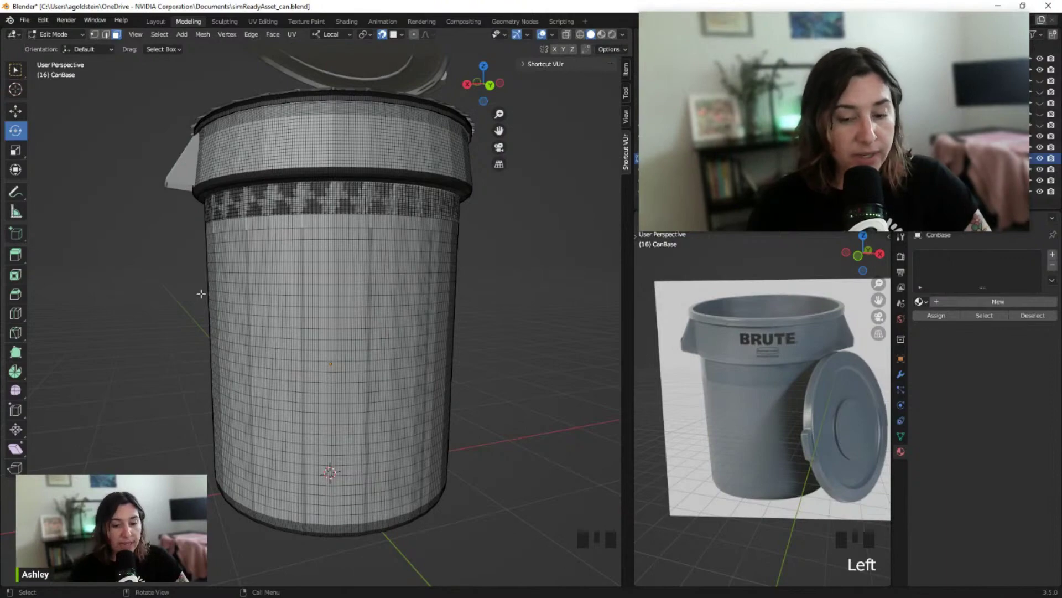
pyautogui.moveTo(185, 293); pyautogui.dragTo(313, 313, button='middle')
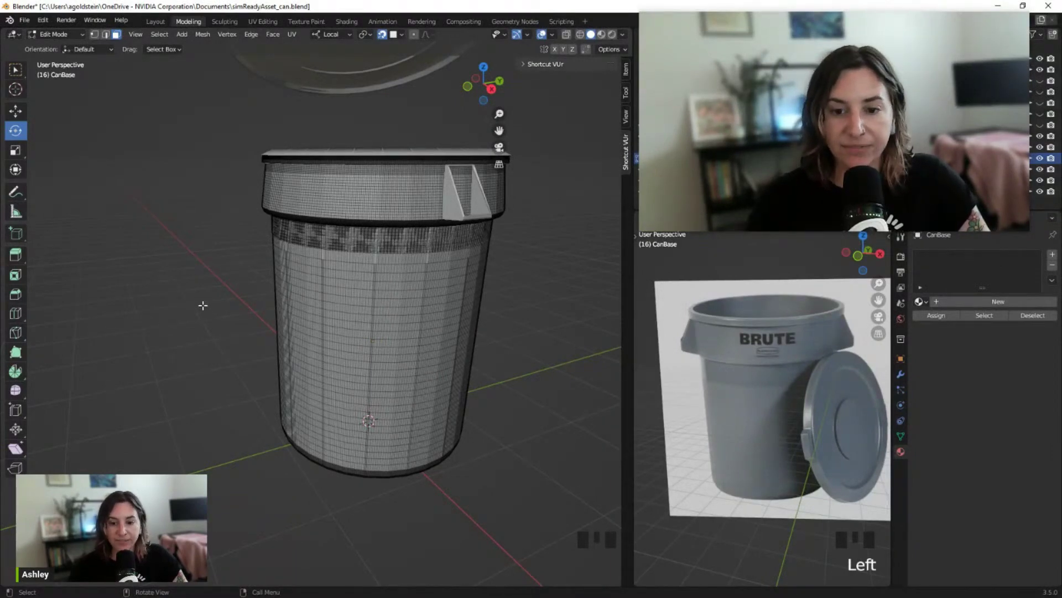
pyautogui.moveTo(201, 313)
pyautogui.keyDown('shift'); pyautogui.mouseDown(button='middle')
pyautogui.moveTo(181, 339)
pyautogui.moveTo(215, 323)
pyautogui.mouseUp(button='middle'); pyautogui.keyUp('shift')
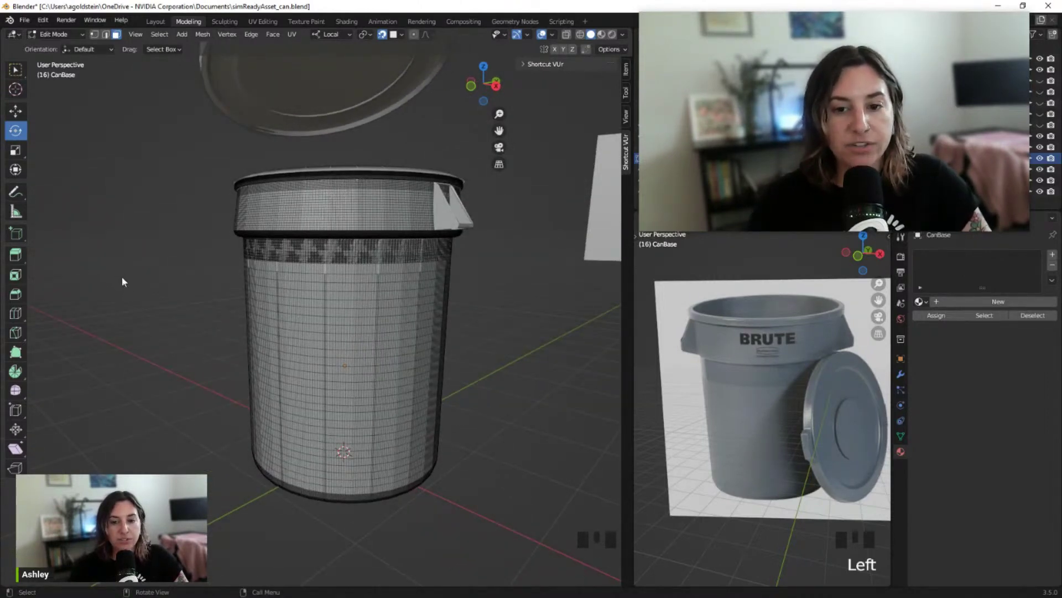
pyautogui.press('Tab')
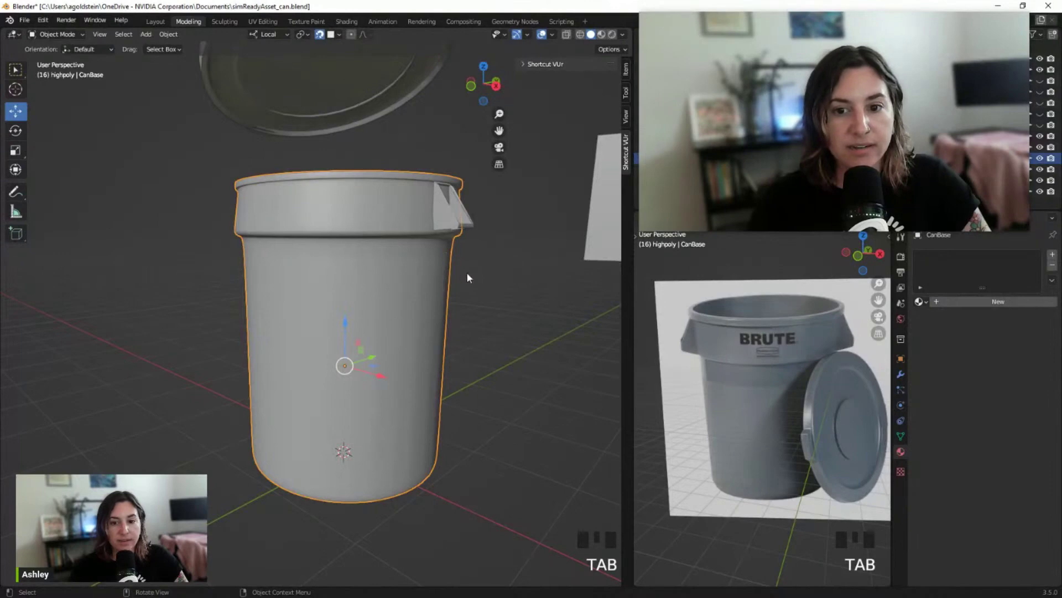
# Show CanBase's Solidify and CorrectiveSmooth modifiers, move the webcam overlay aside, and select LidBase
pyautogui.moveTo(467, 277); pyautogui.dragTo(301, 280, button='middle')
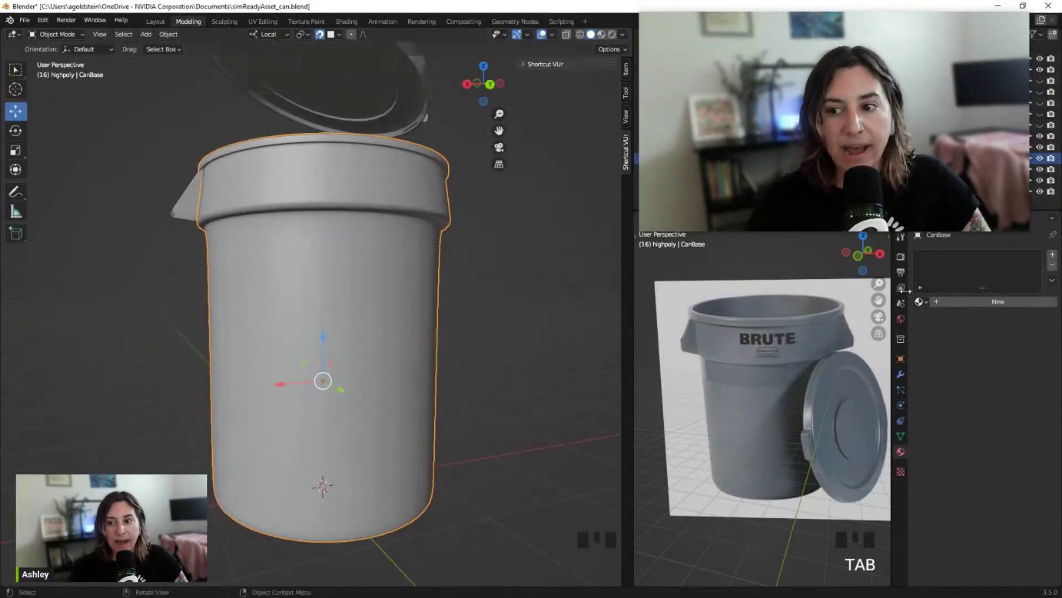
pyautogui.click(902, 375)
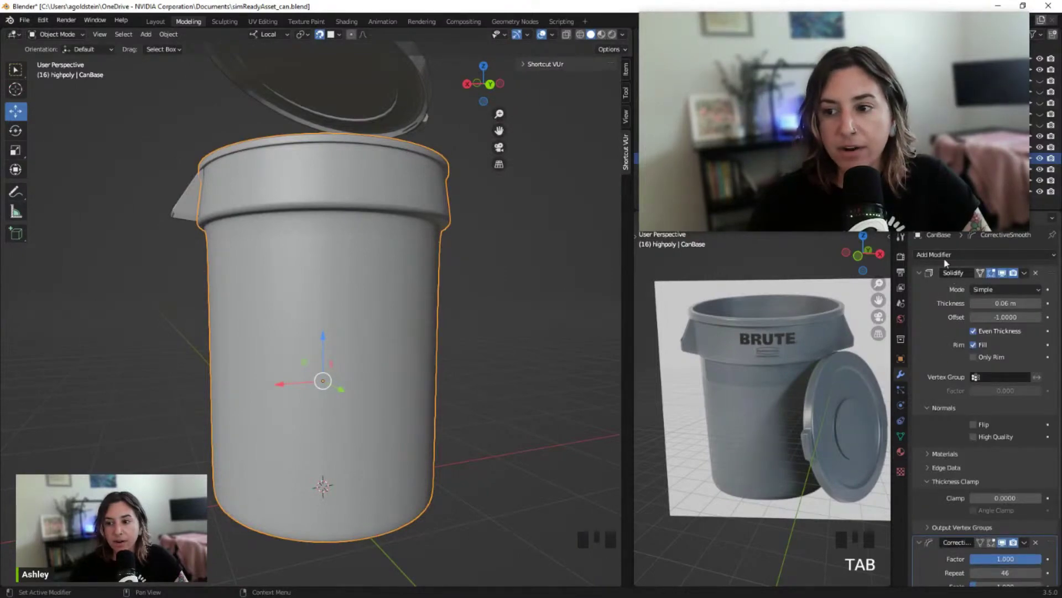
pyautogui.moveTo(650, 10); pyautogui.dragTo(814, 74)
pyautogui.moveTo(885, 162); pyautogui.dragTo(910, 71)
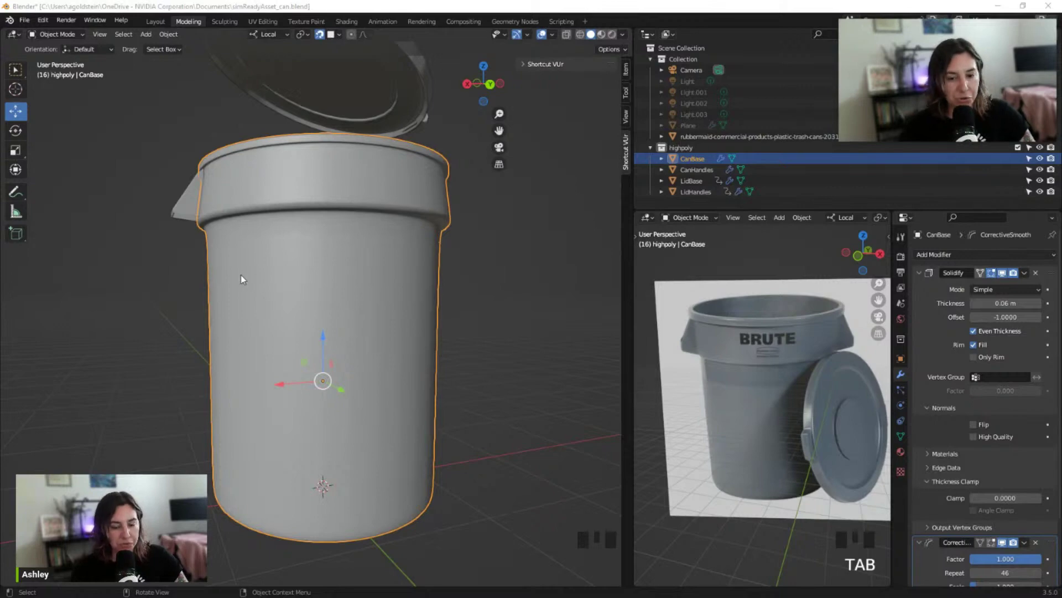
pyautogui.moveTo(213, 281); pyautogui.dragTo(402, 315, button='middle')
pyautogui.click(382, 173)
pyautogui.press('Tab')
pyautogui.scroll(-3, 404, 188)
pyautogui.scroll(4, 343, 187)
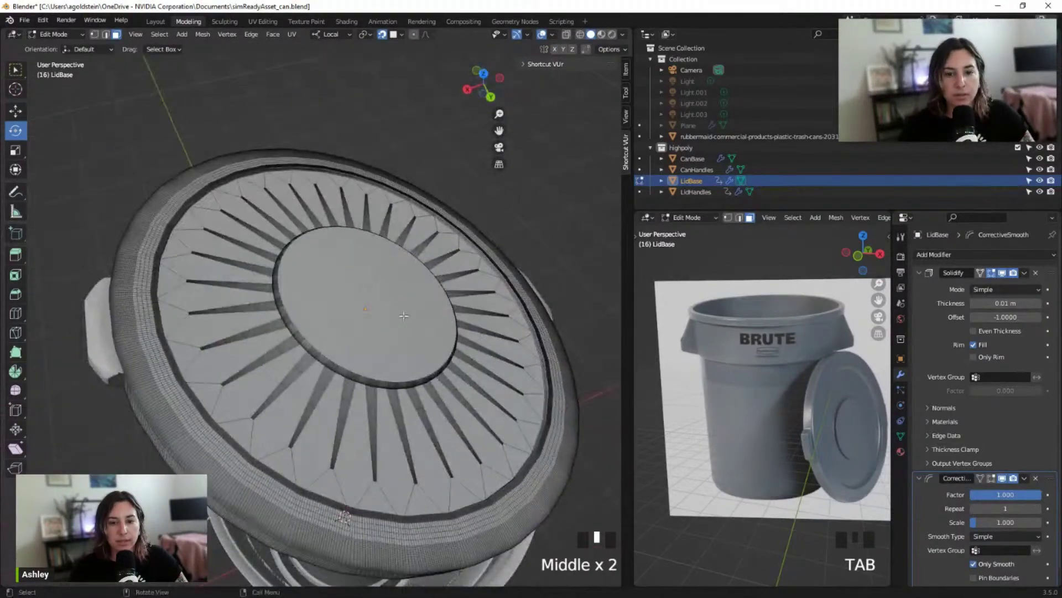
pyautogui.keyDown('shift'); pyautogui.scroll(-1, 397, 329); pyautogui.keyUp('shift')
pyautogui.click(102, 327)
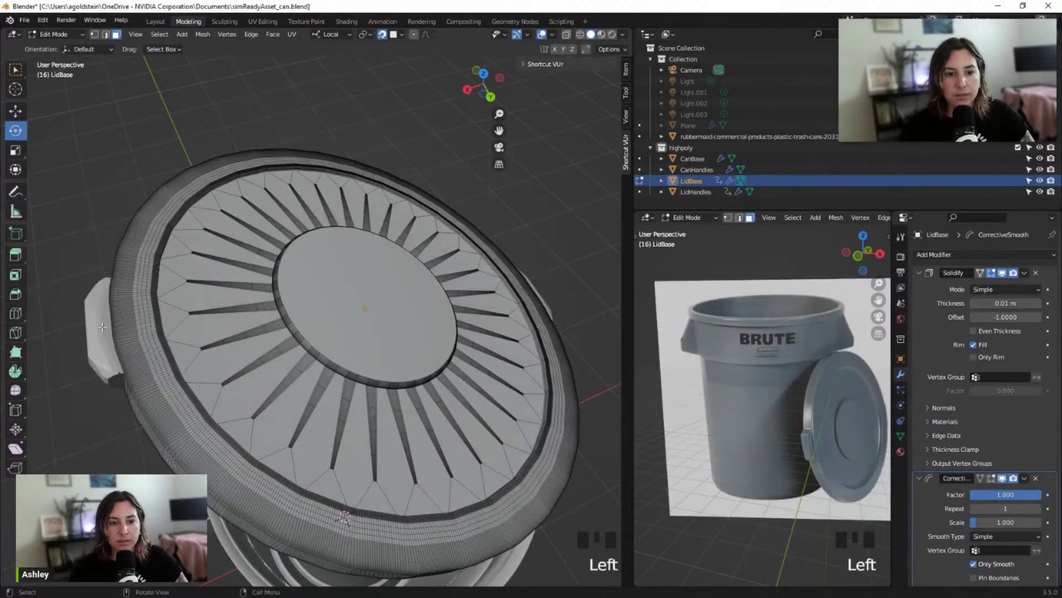
pyautogui.press('Tab')
pyautogui.moveTo(560, 270); pyautogui.dragTo(500, 277, button='middle')
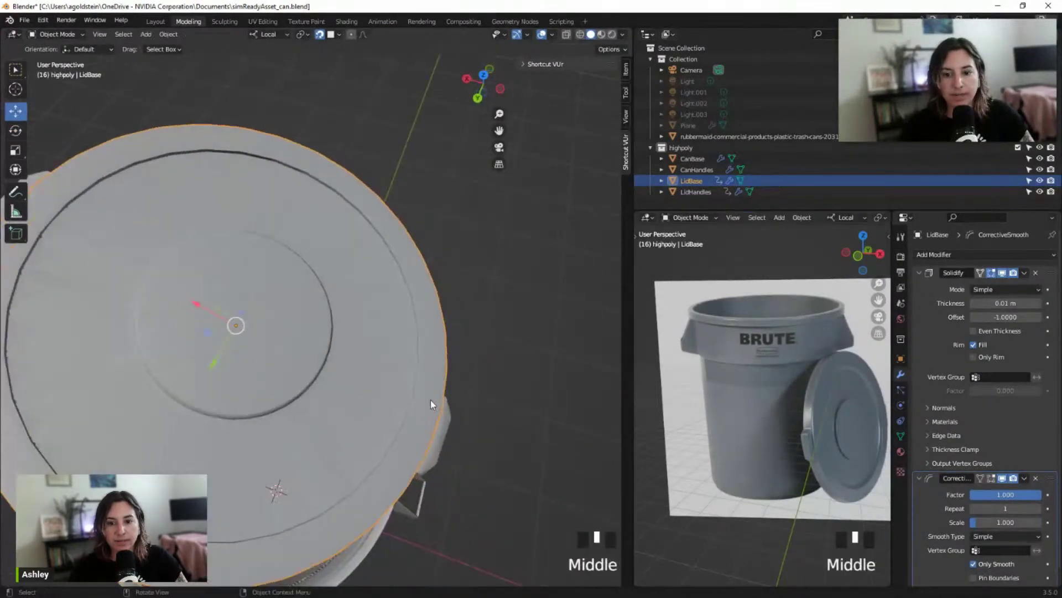
# Select LidHandles and inspect its mesh in Edit Mode from several angles
pyautogui.click(441, 426)
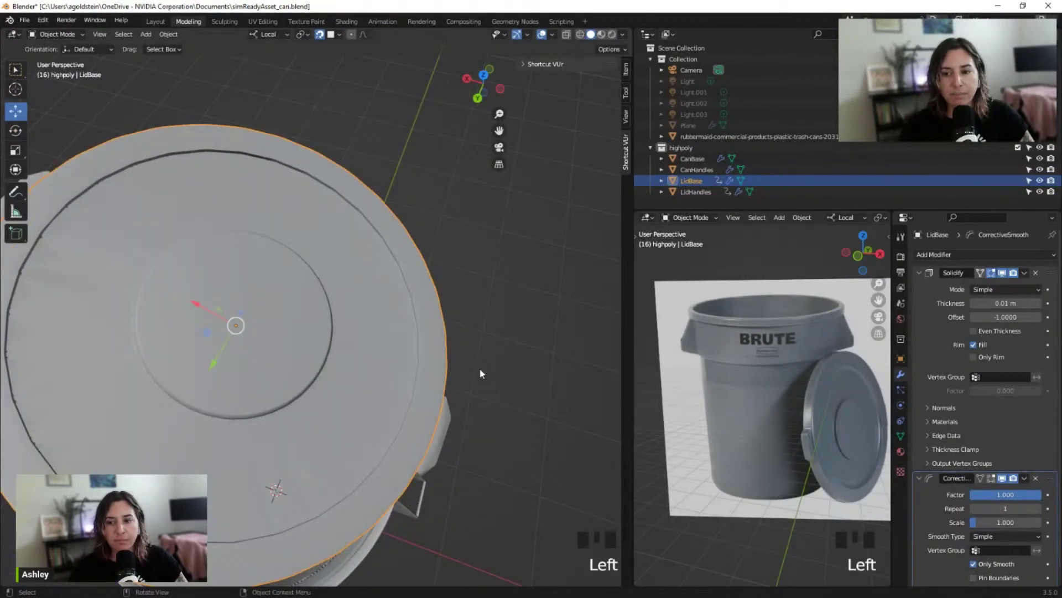
pyautogui.moveTo(480, 403); pyautogui.dragTo(430, 355, button='middle')
pyautogui.click(397, 363)
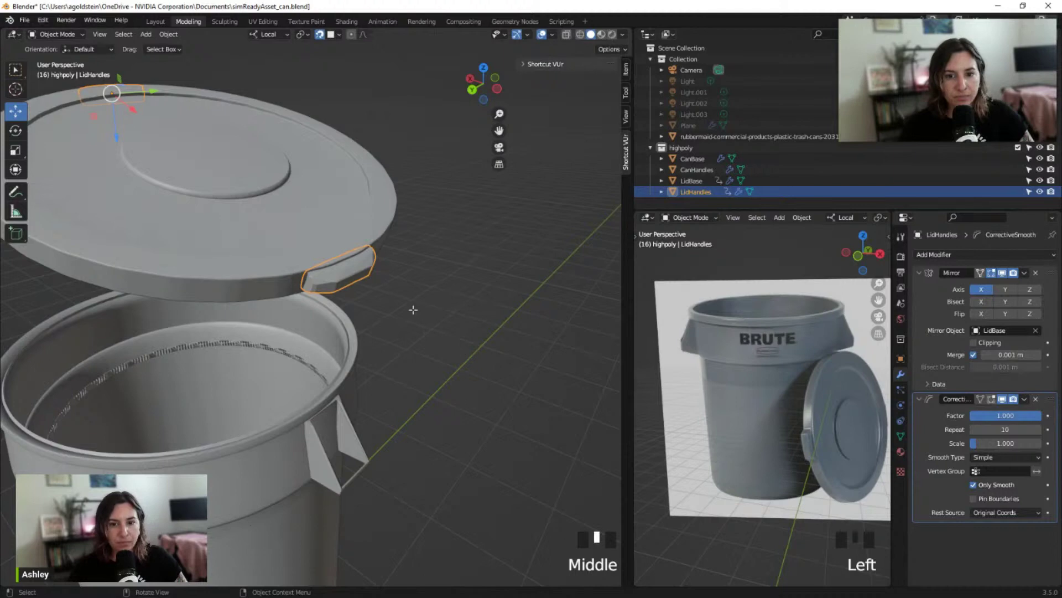
pyautogui.press('Tab')
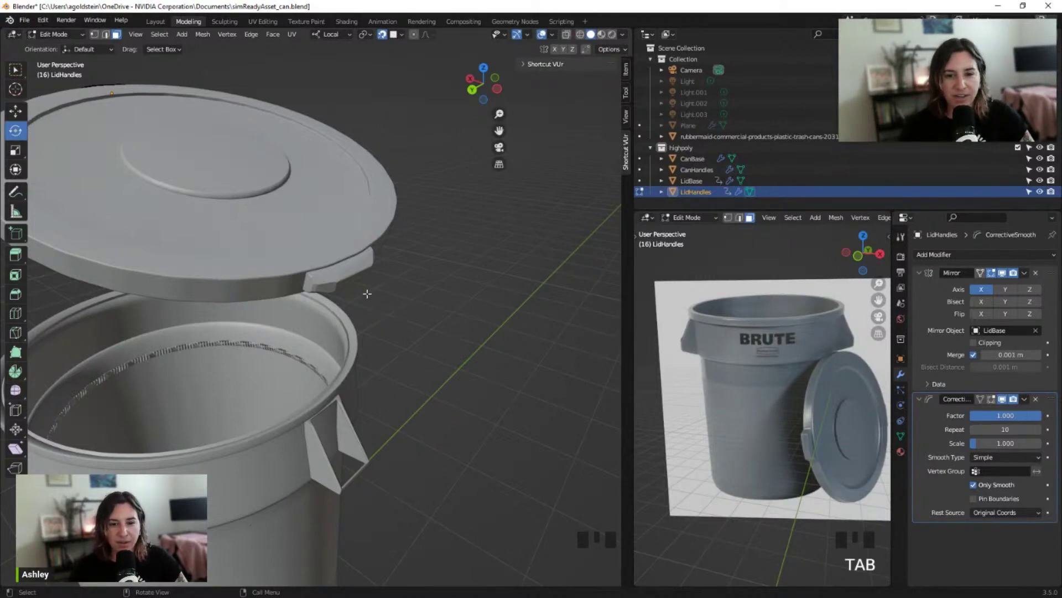
pyautogui.moveTo(367, 293); pyautogui.dragTo(423, 270, button='middle')
pyautogui.scroll(-2, 386, 290)
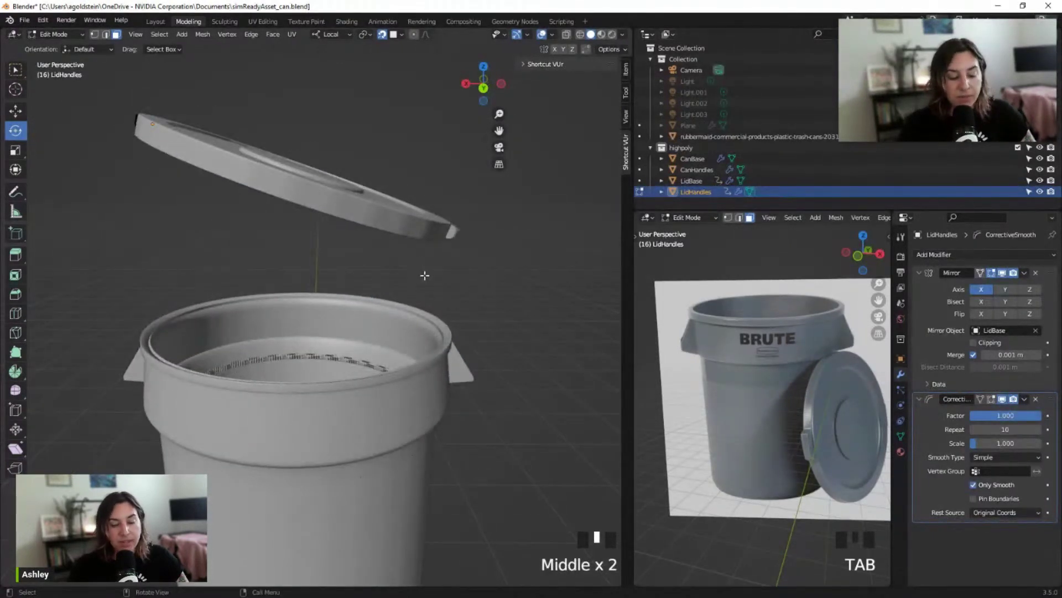
pyautogui.scroll(-2, 416, 274)
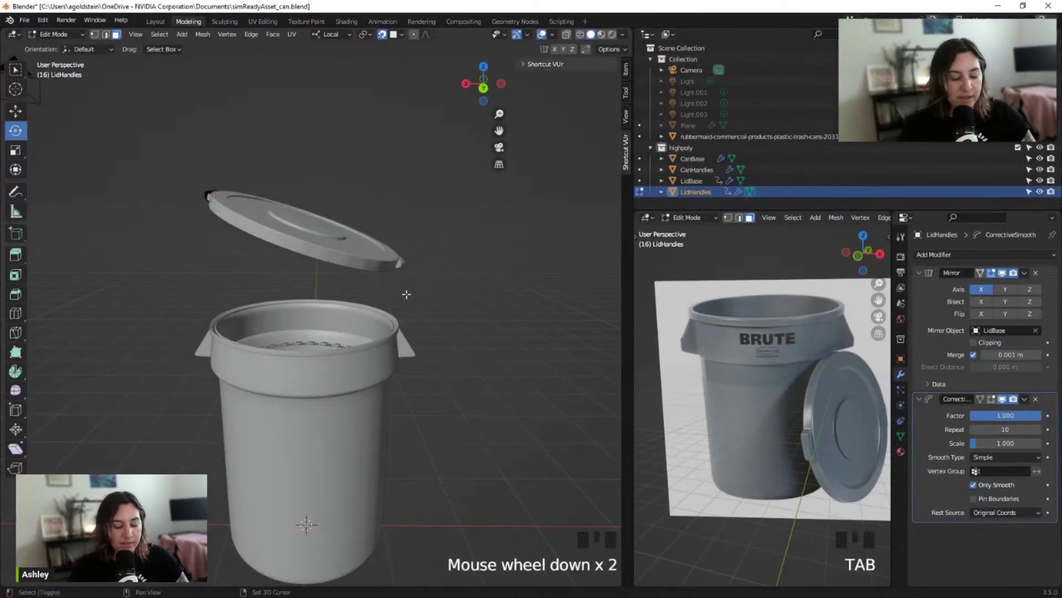
pyautogui.keyDown('shift'); pyautogui.moveTo(406, 297); pyautogui.dragTo(428, 265, button='middle'); pyautogui.keyUp('shift')
pyautogui.moveTo(275, 250); pyautogui.dragTo(300, 242, button='middle')
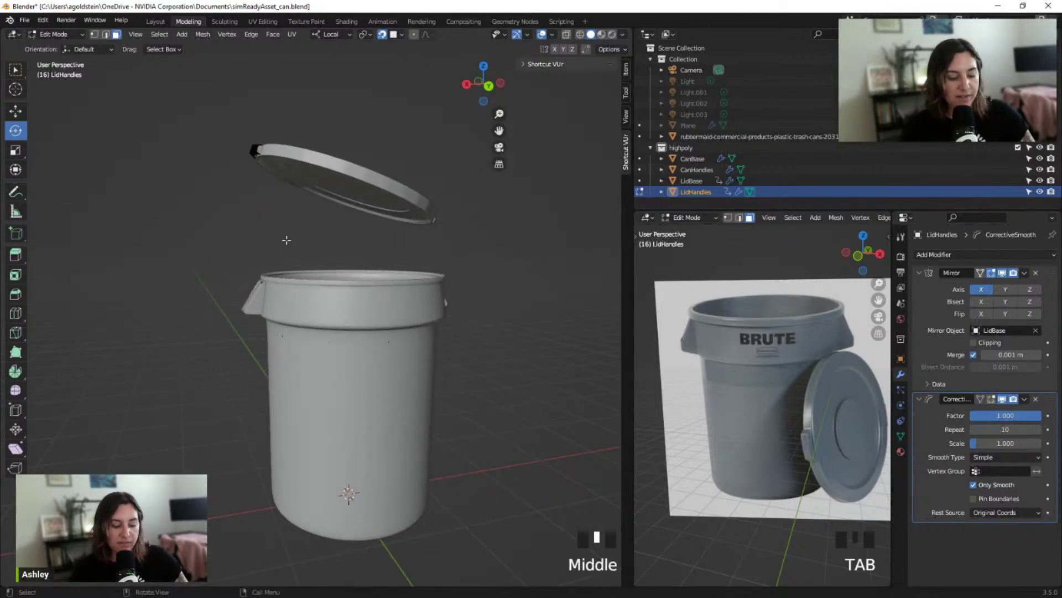
pyautogui.press('Tab')
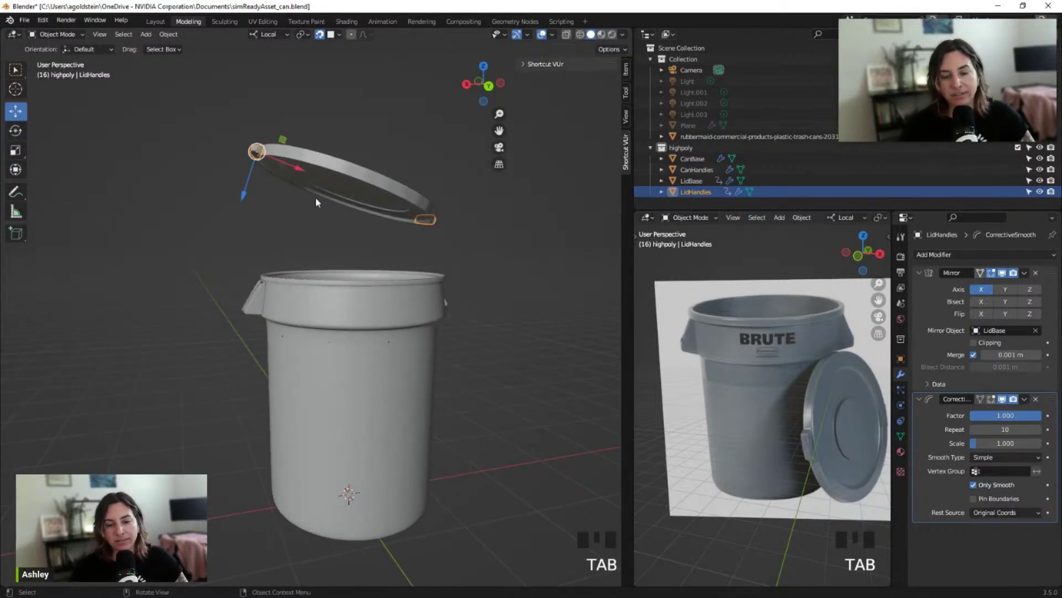
# Select LidBase, then CanBase, and move the Blender window aside to reveal the Google Doc
pyautogui.click(362, 181)
pyautogui.moveTo(278, 251); pyautogui.dragTo(189, 245, button='middle')
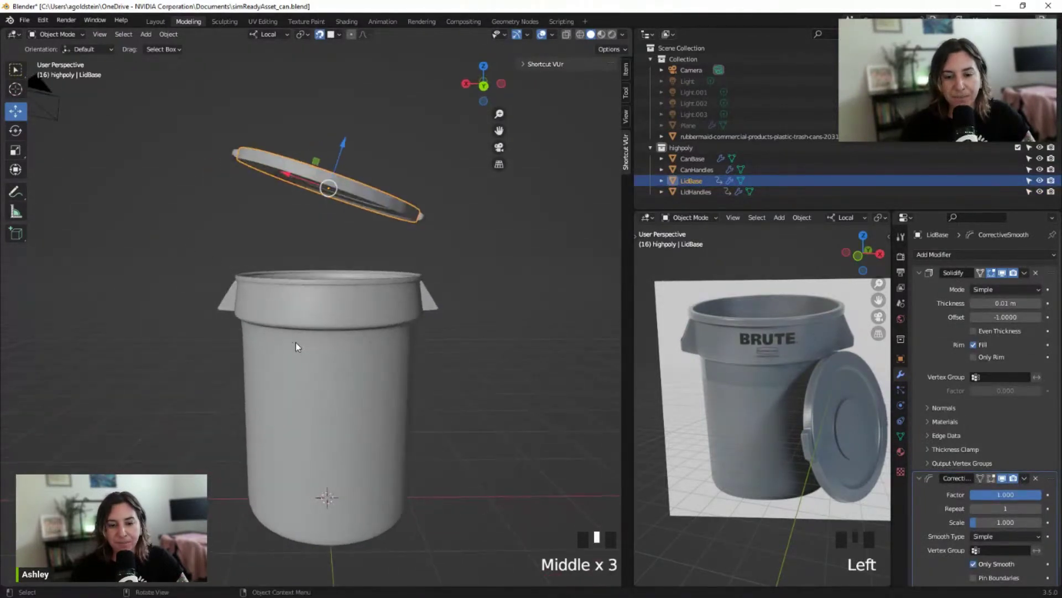
pyautogui.click(298, 361)
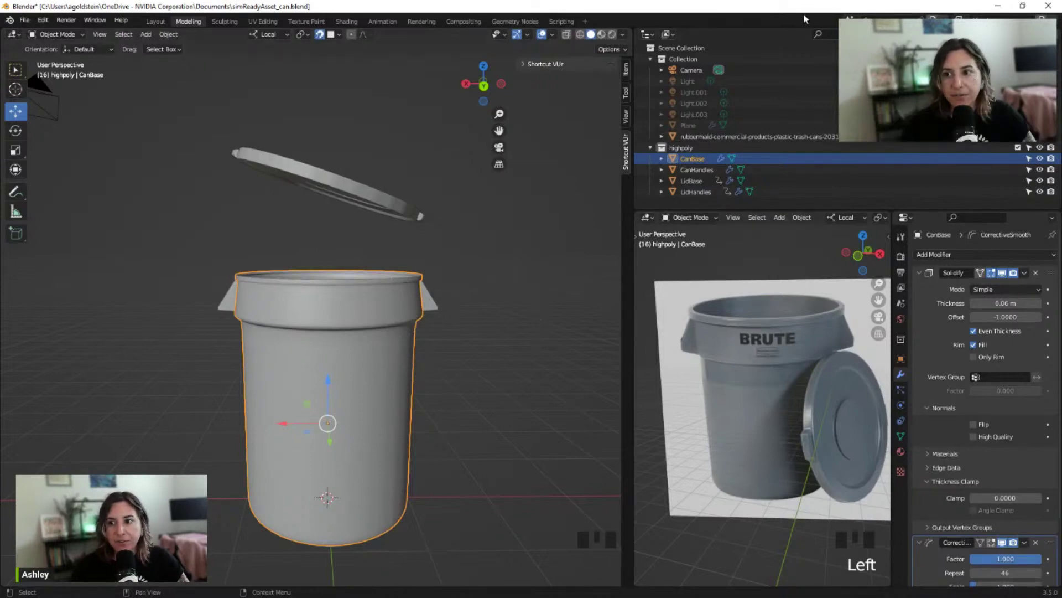
pyautogui.moveTo(850, 12); pyautogui.dragTo(329, 24)
# Bring the browser forward, flip between the SimReady doc and the 4-step UV video tab, and end on the video
pyautogui.click(637, 105)
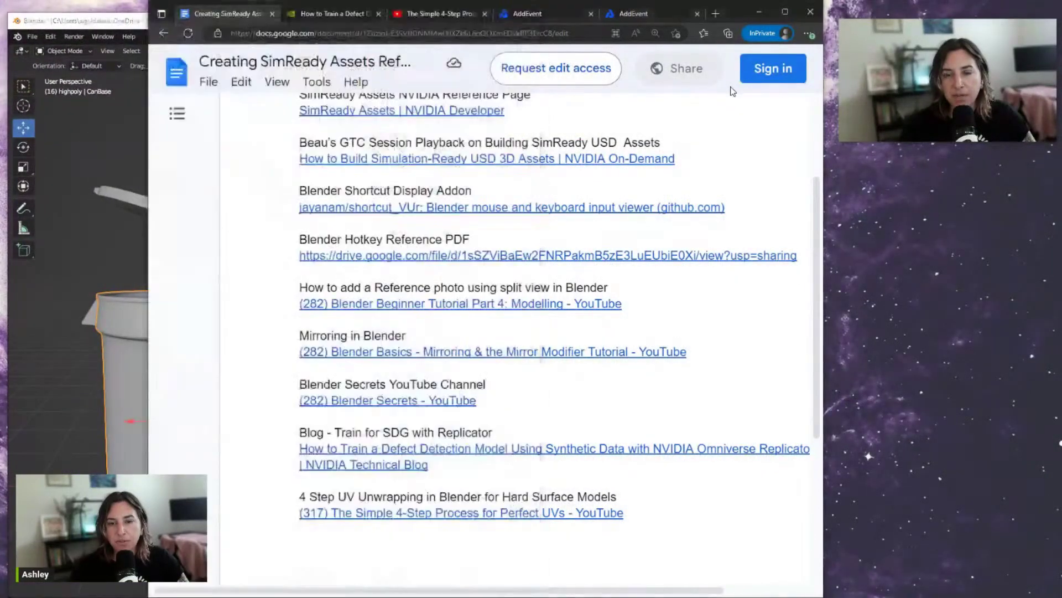
pyautogui.click(451, 16)
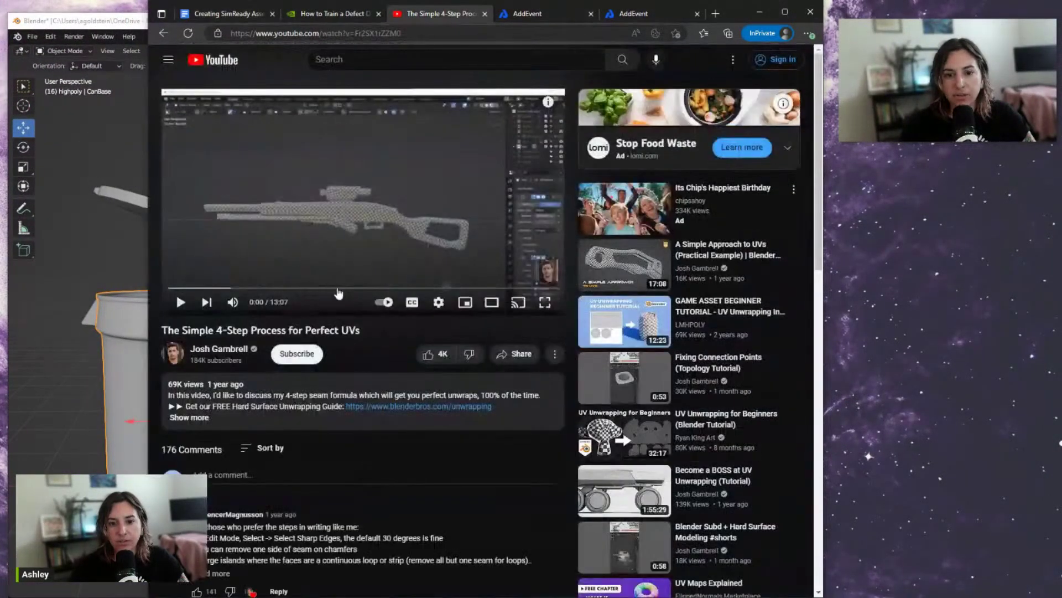
pyautogui.click(231, 16)
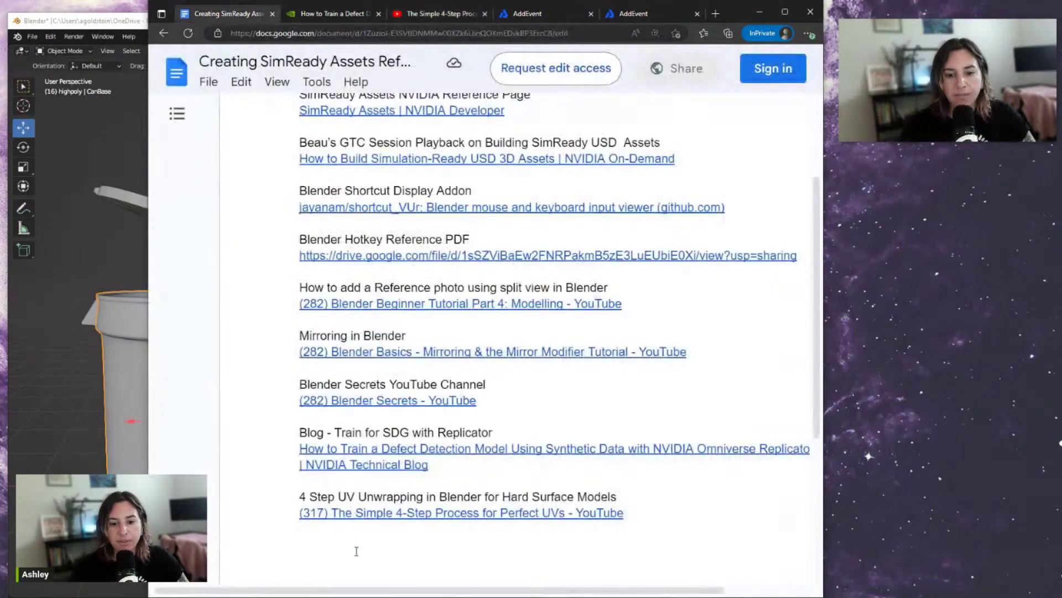
pyautogui.click(462, 17)
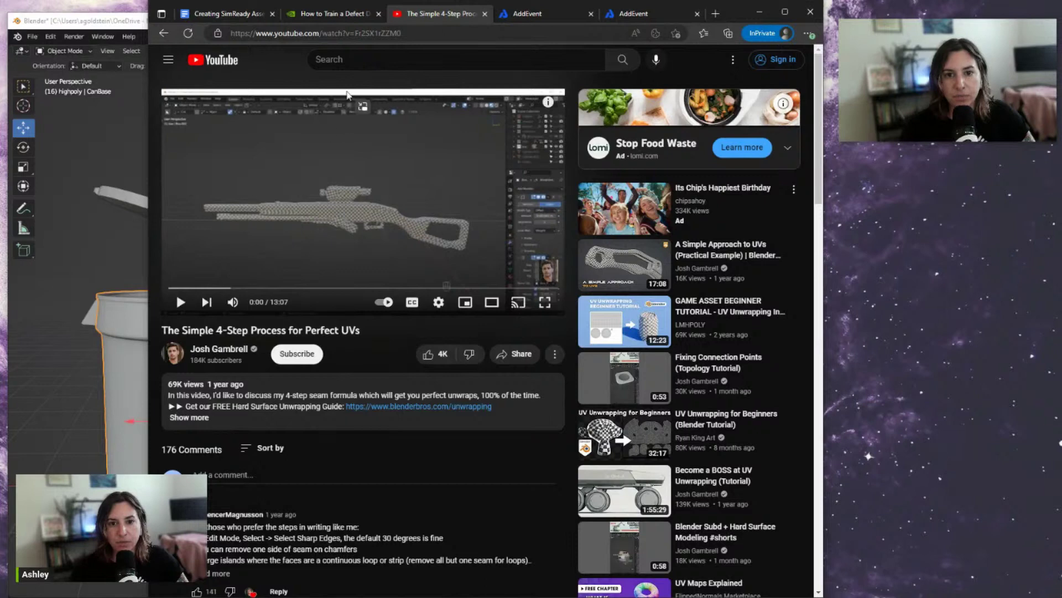
# Switch to the NVIDIA defect-detection blog article and skim its opening section
pyautogui.click(325, 19)
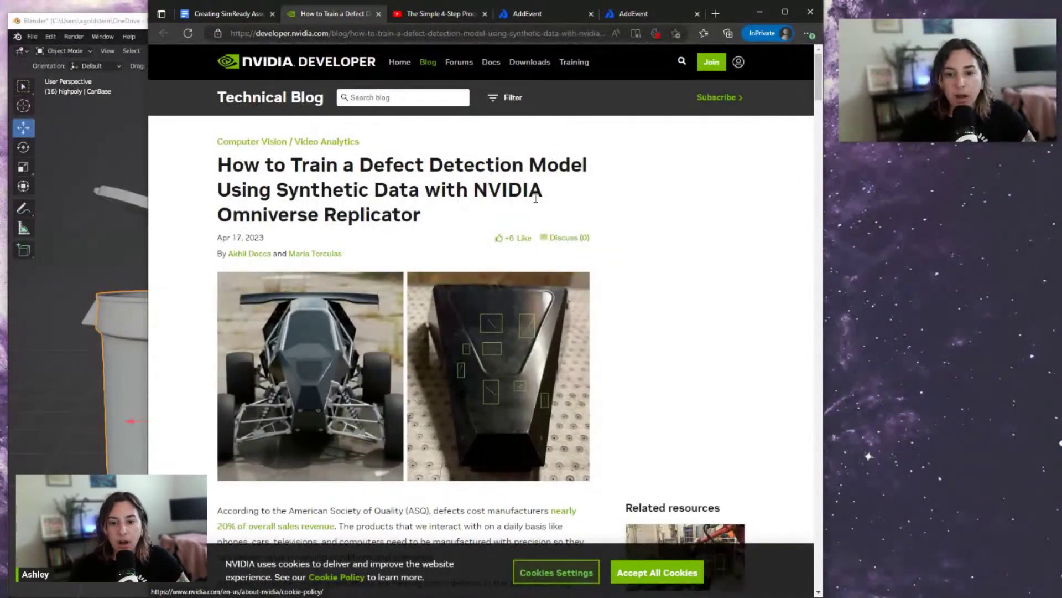
pyautogui.keyDown('ctrl'); pyautogui.scroll(1, 655, 372); pyautogui.keyUp('ctrl')
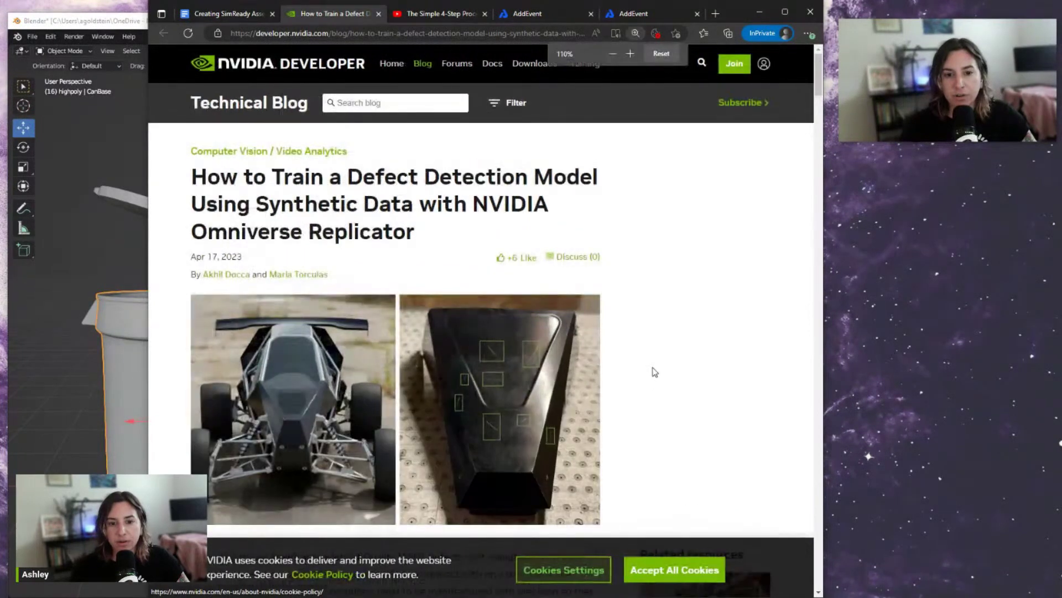
pyautogui.keyDown('ctrl'); pyautogui.scroll(1, 596, 324); pyautogui.keyUp('ctrl')
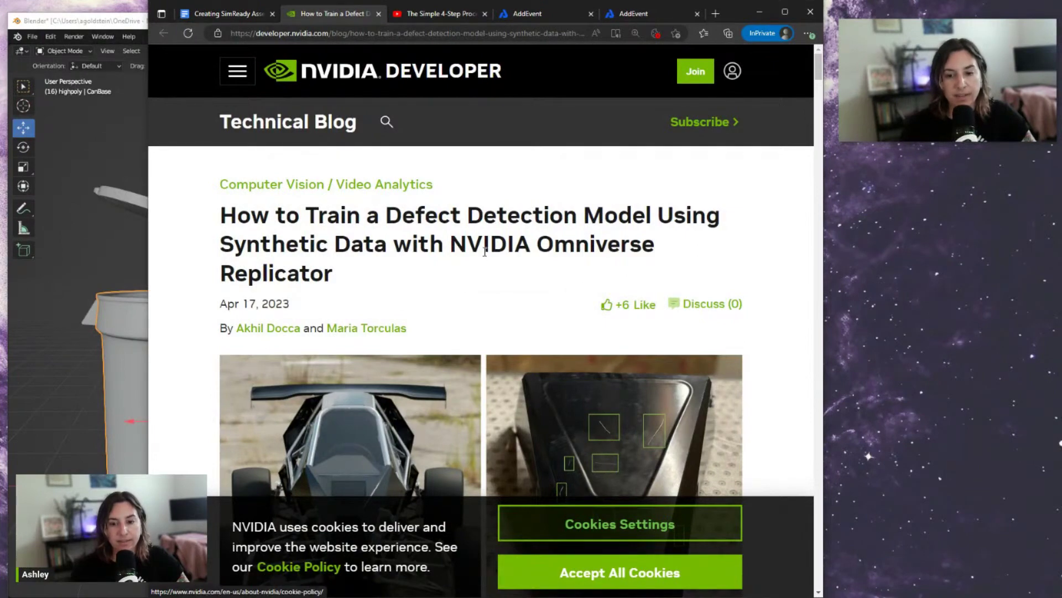
pyautogui.scroll(-2, 448, 265)
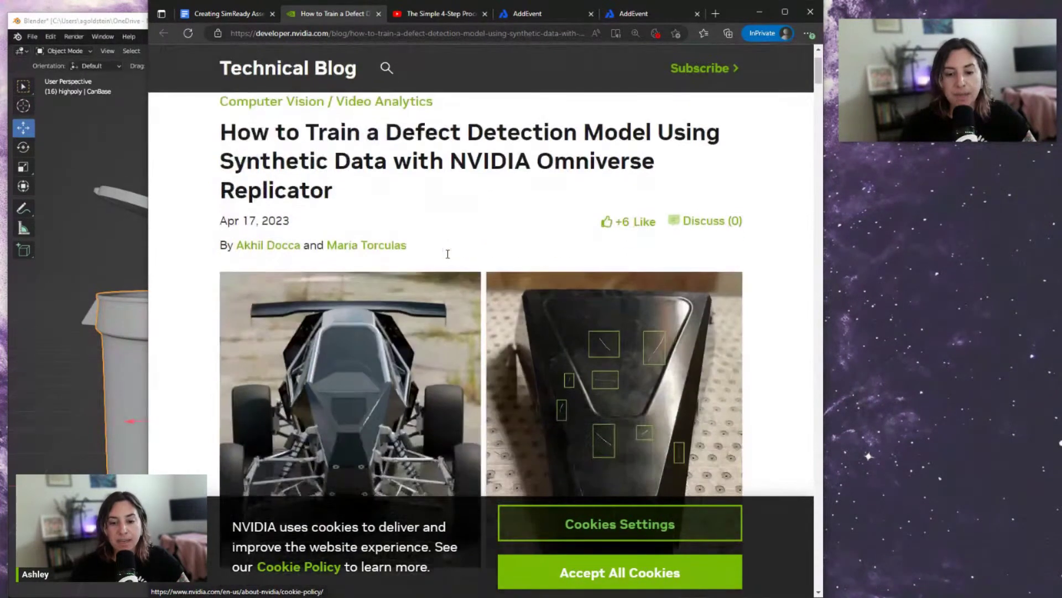
pyautogui.scroll(1, 341, 189)
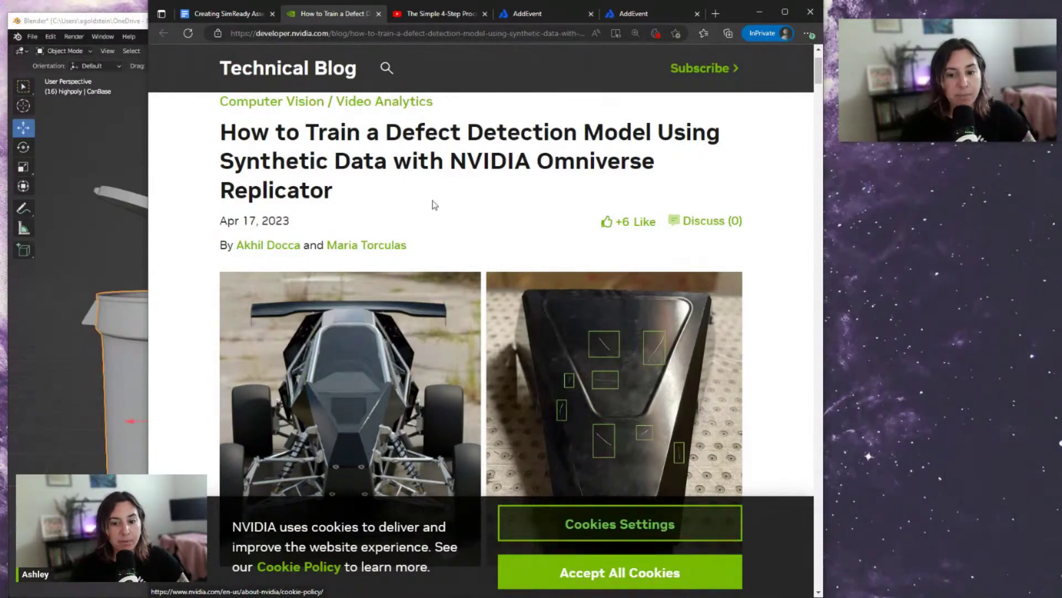
pyautogui.scroll(-4, 434, 205)
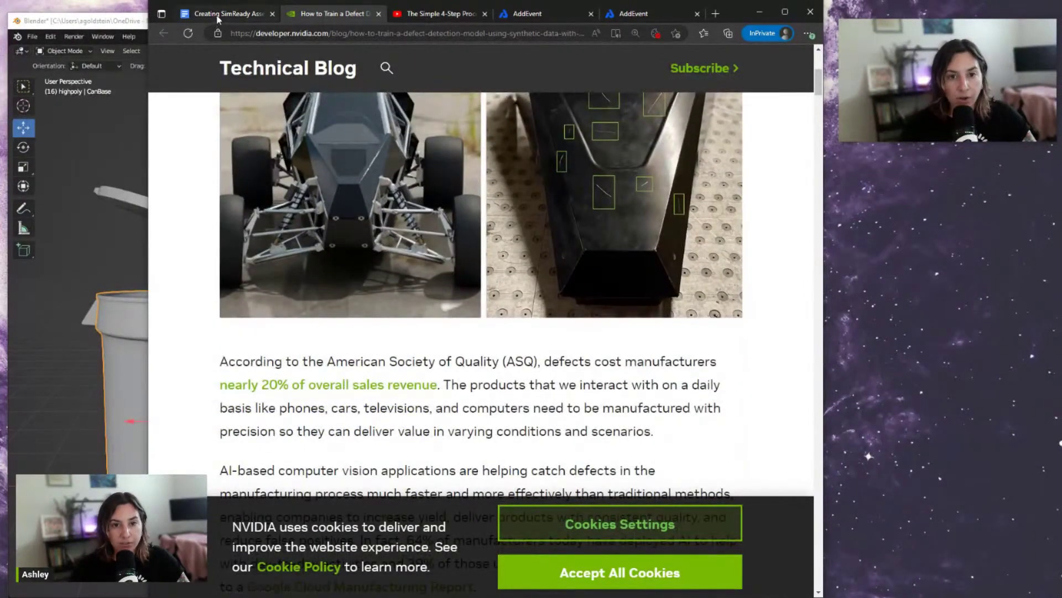
# Glance at the SimReady doc, read the blog article down to Figure 8, then return to the doc
pyautogui.click(221, 14)
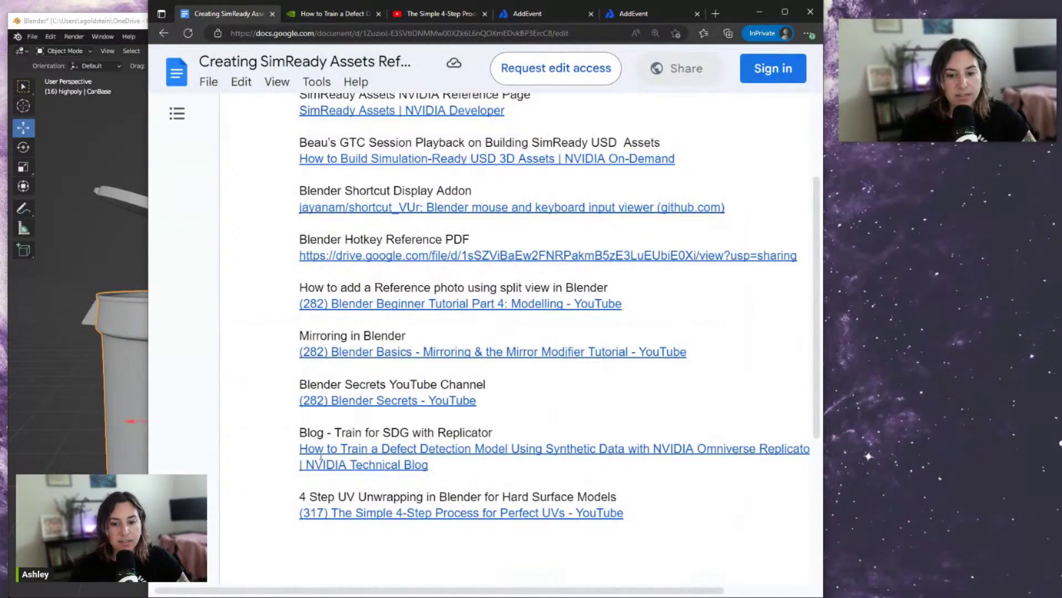
pyautogui.click(332, 14)
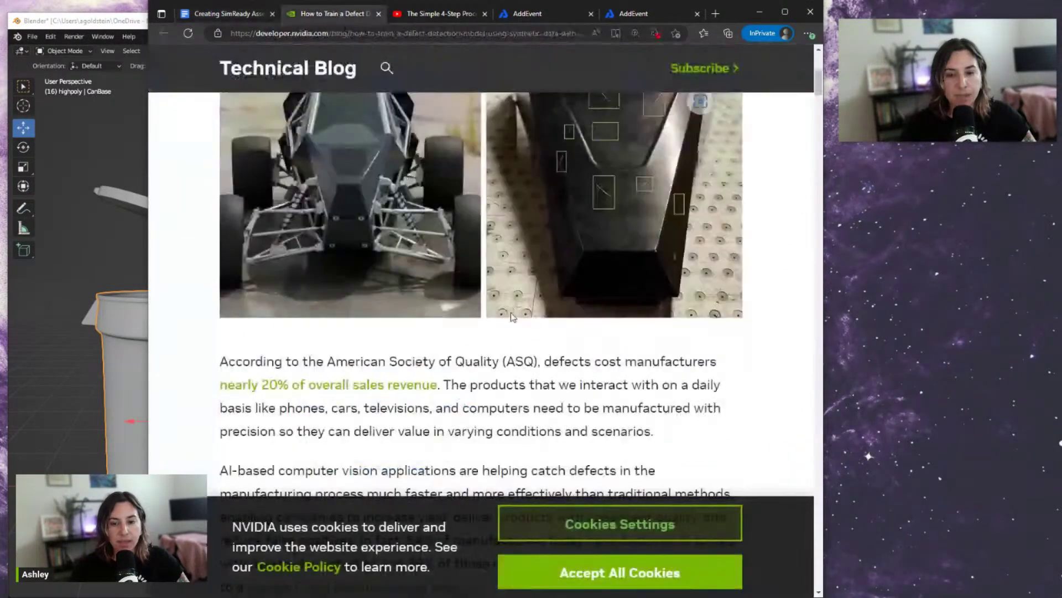
pyautogui.scroll(-7, 488, 362)
pyautogui.scroll(6, 488, 362)
pyautogui.scroll(-15, 488, 363)
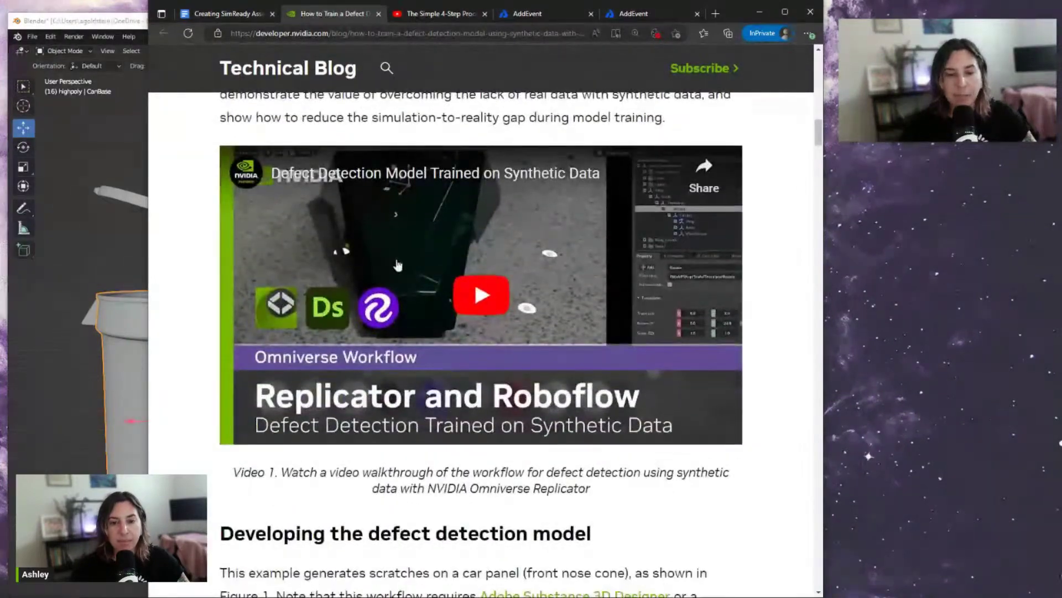
pyautogui.scroll(-7, 272, 177)
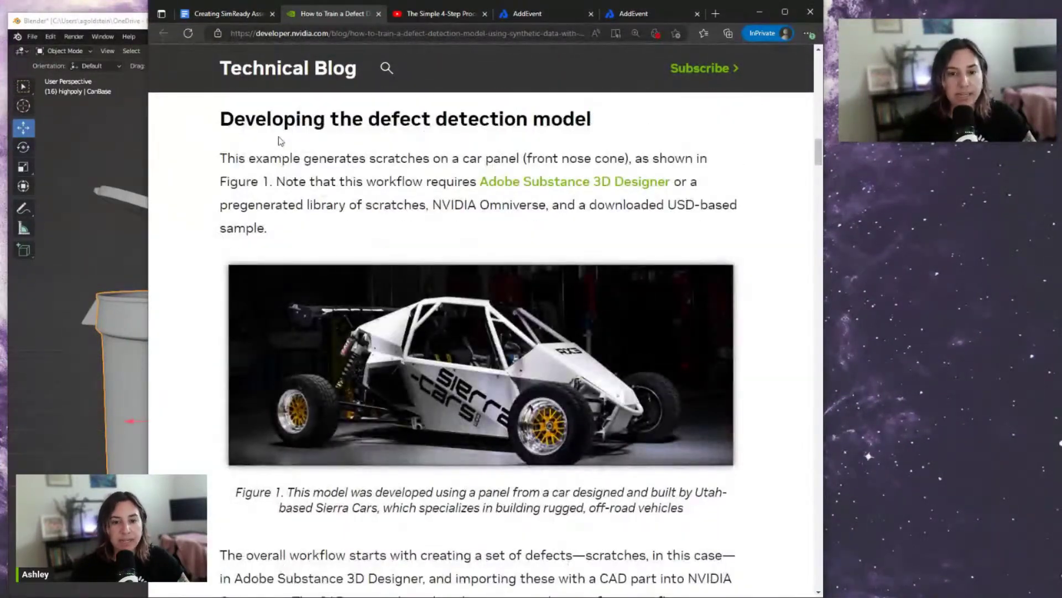
pyautogui.scroll(-4, 522, 280)
pyautogui.scroll(6, 583, 273)
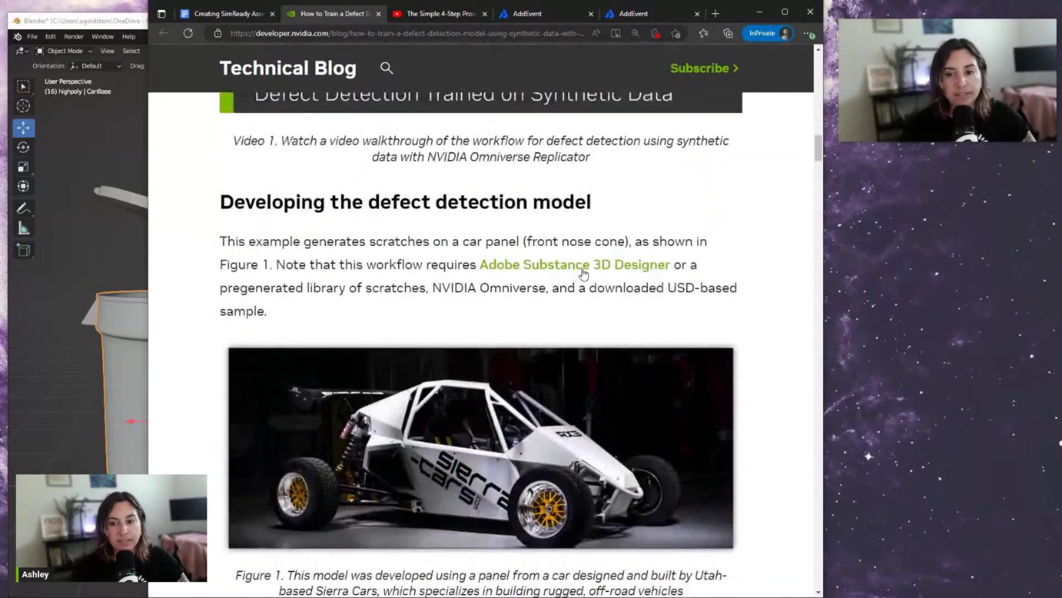
pyautogui.scroll(-15, 584, 273)
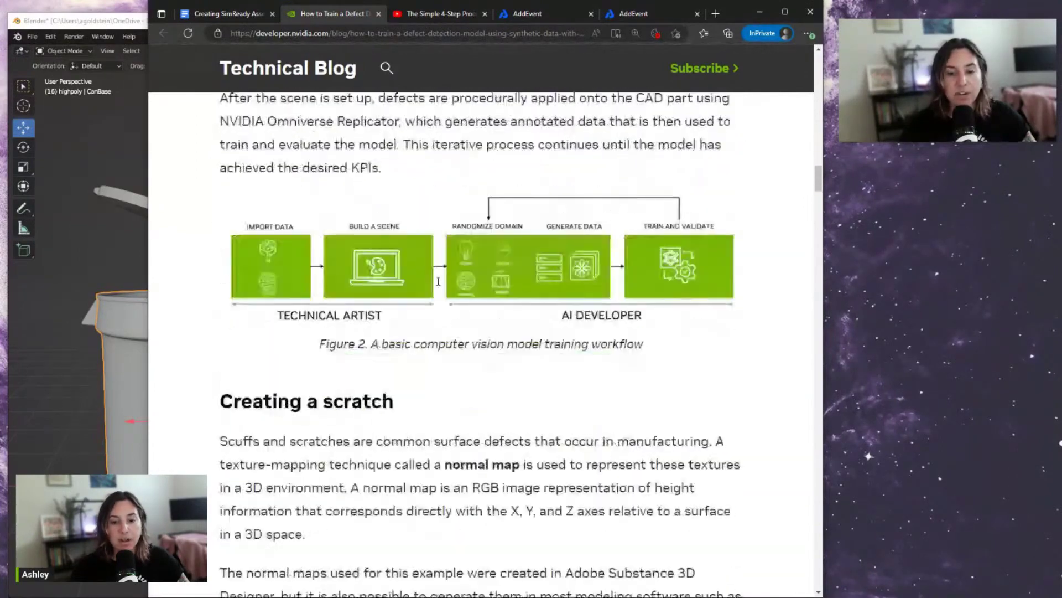
pyautogui.scroll(-5, 404, 287)
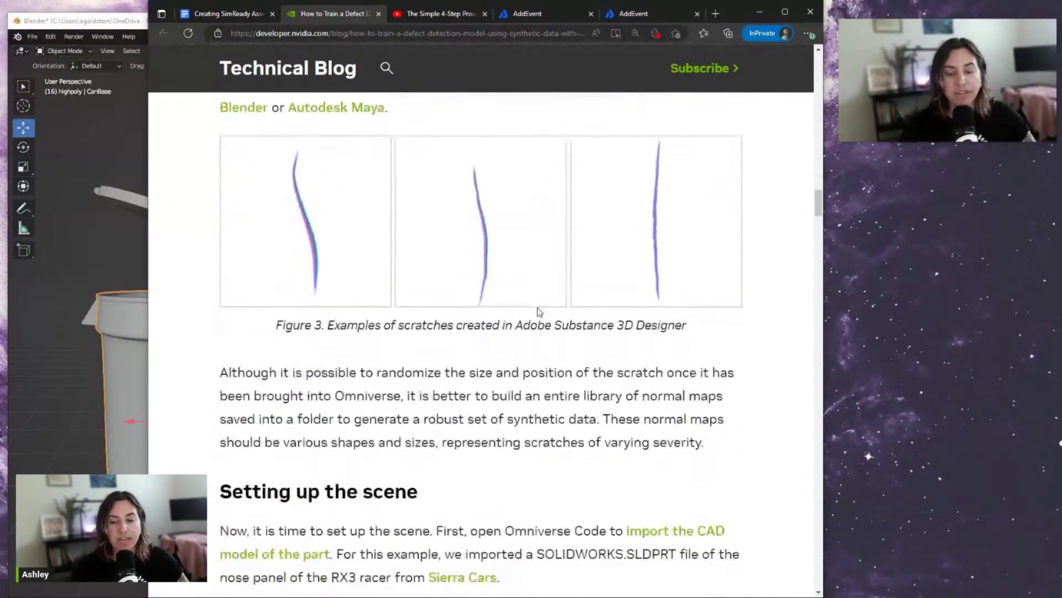
pyautogui.scroll(-4, 584, 256)
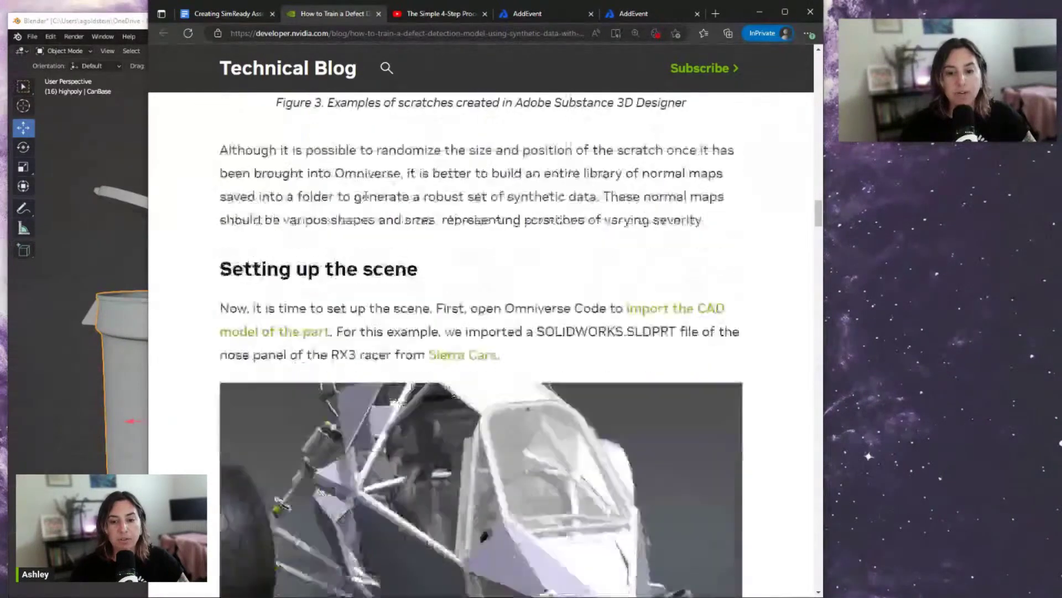
pyautogui.scroll(4, 643, 248)
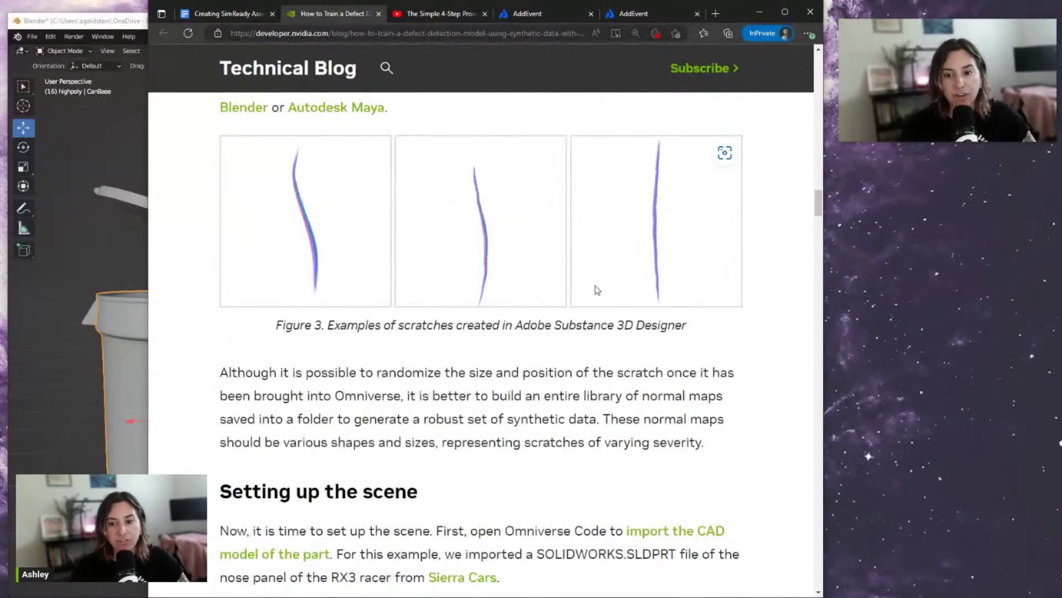
pyautogui.scroll(-17, 660, 325)
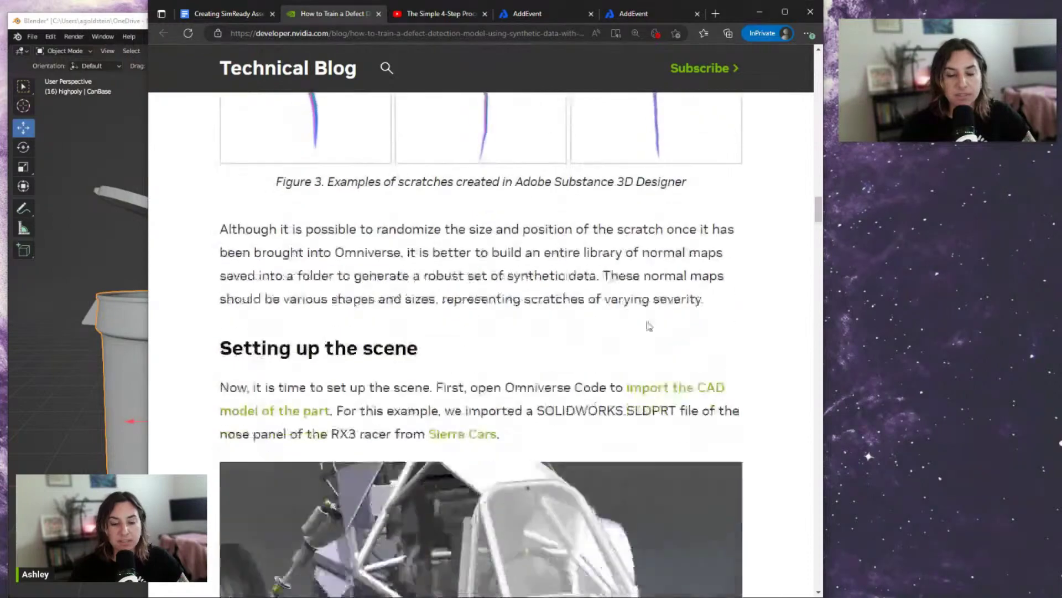
pyautogui.scroll(-12, 494, 288)
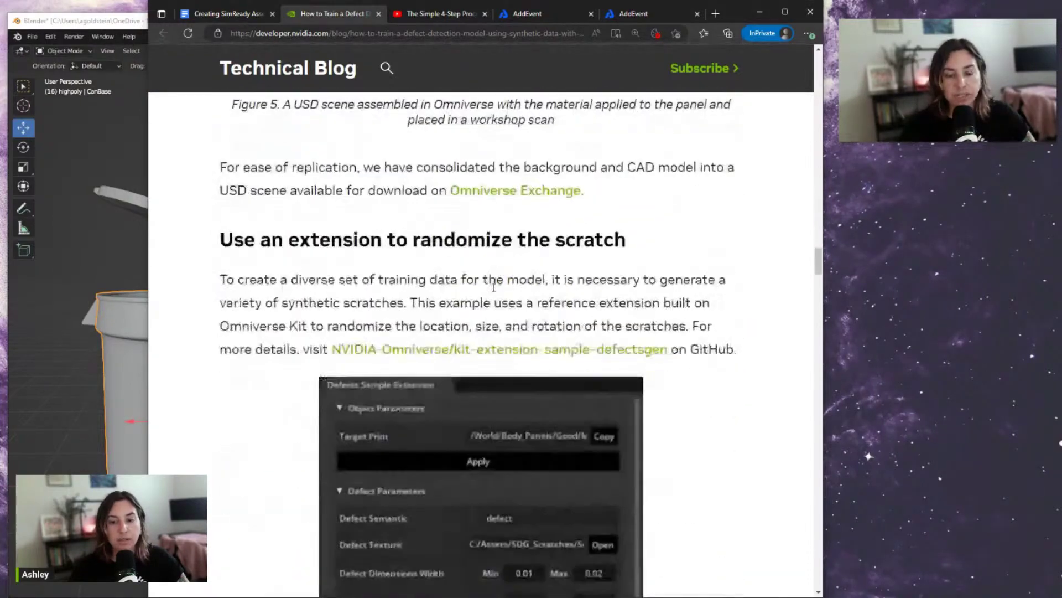
pyautogui.scroll(-14, 494, 292)
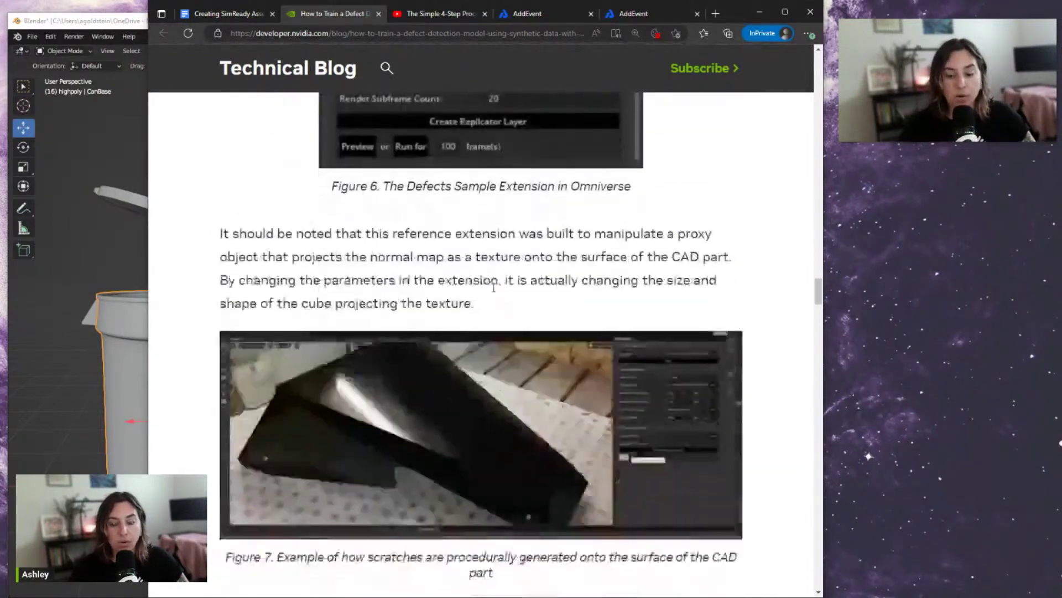
pyautogui.scroll(-9, 695, 167)
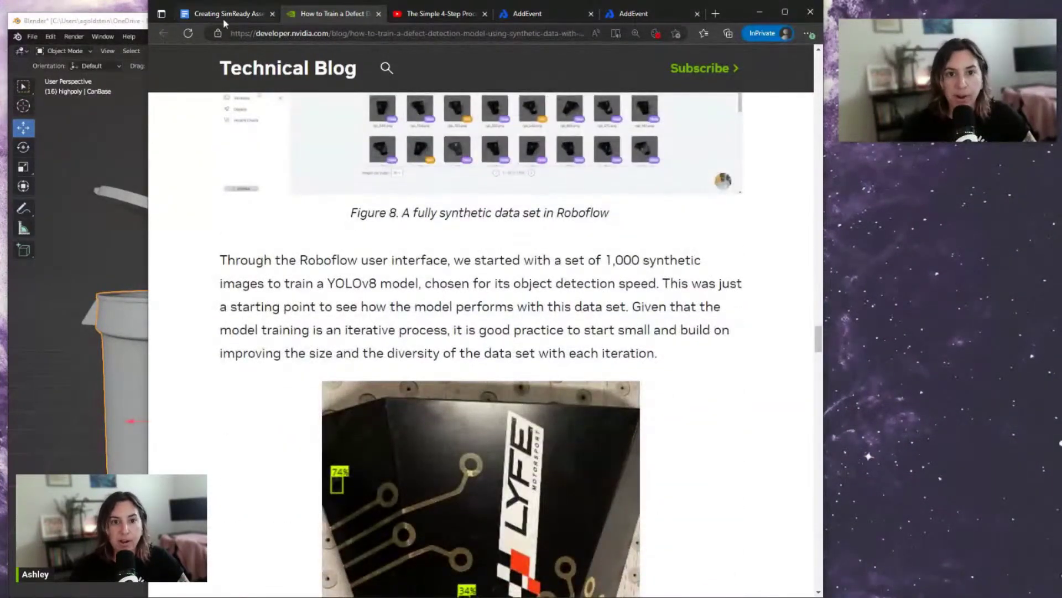
pyautogui.click(203, 17)
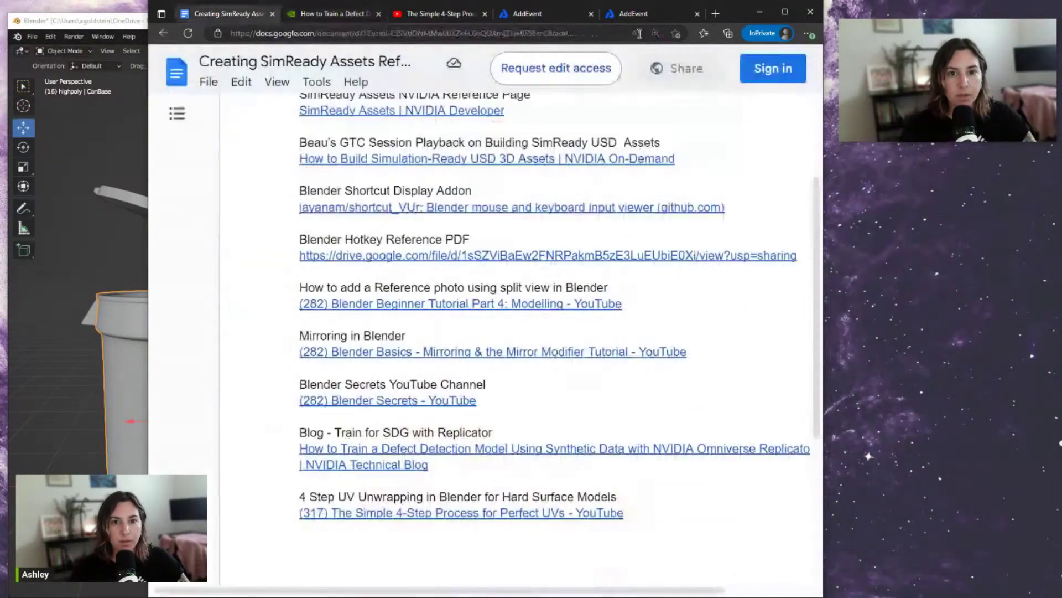
# Move the browser aside, bring Blender's trash can scene forward and maximize it
pyautogui.moveTo(745, 17); pyautogui.dragTo(909, 35)
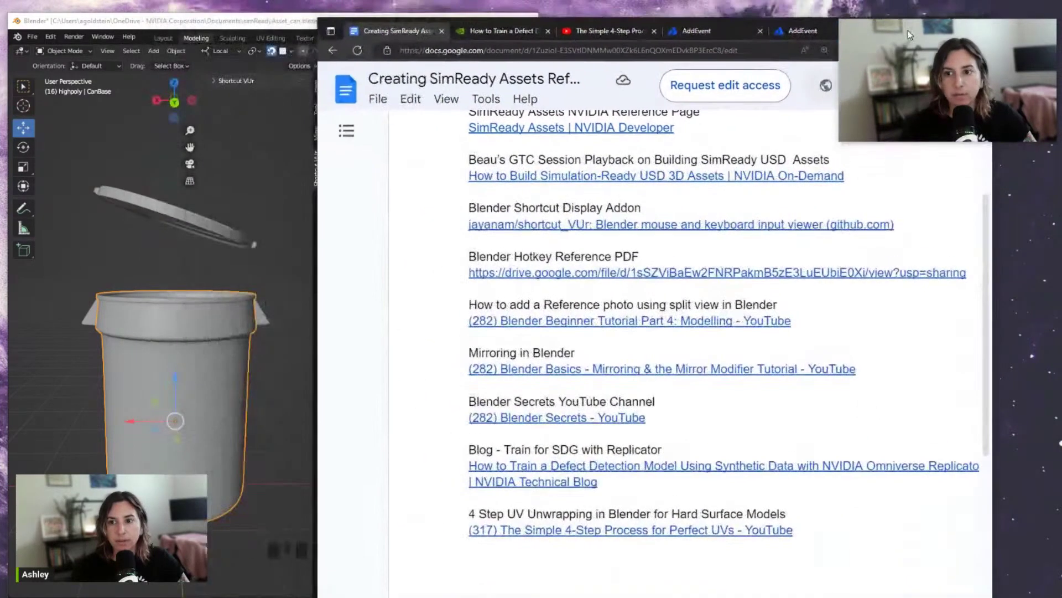
pyautogui.click(271, 26)
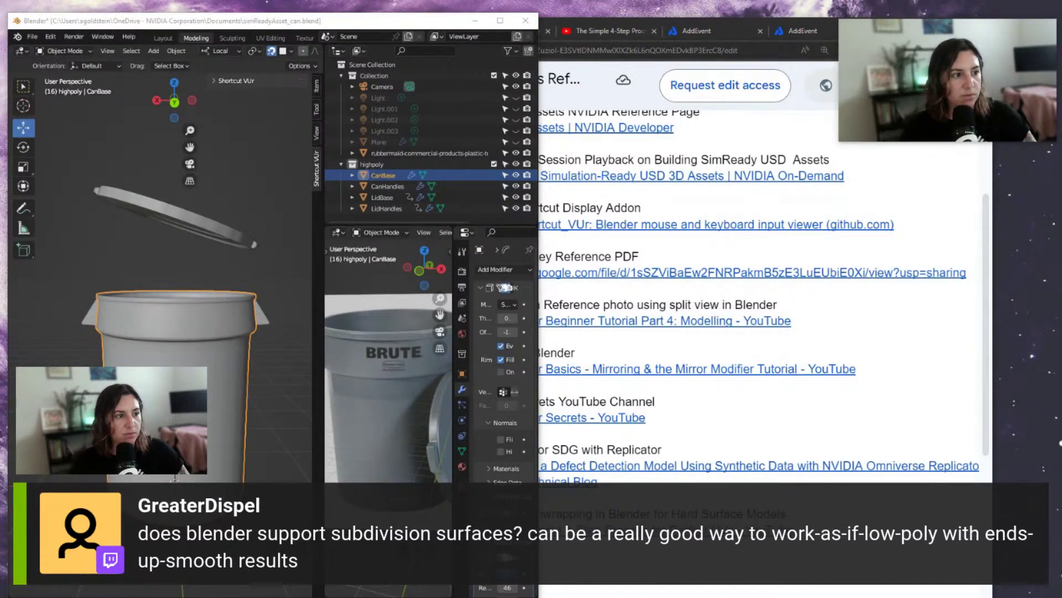
pyautogui.click(500, 21)
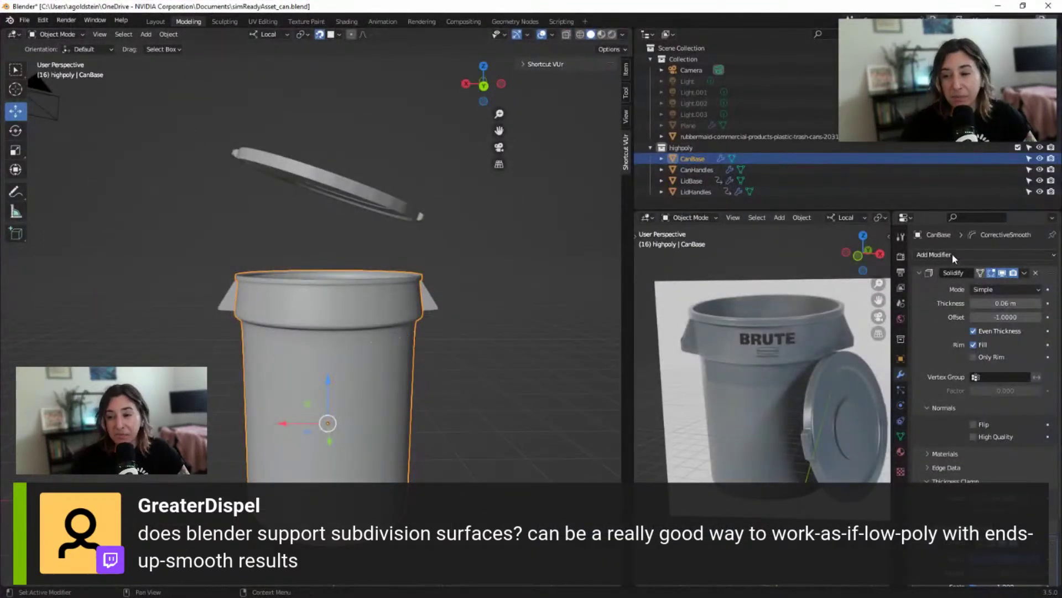
pyautogui.scroll(2, 318, 346)
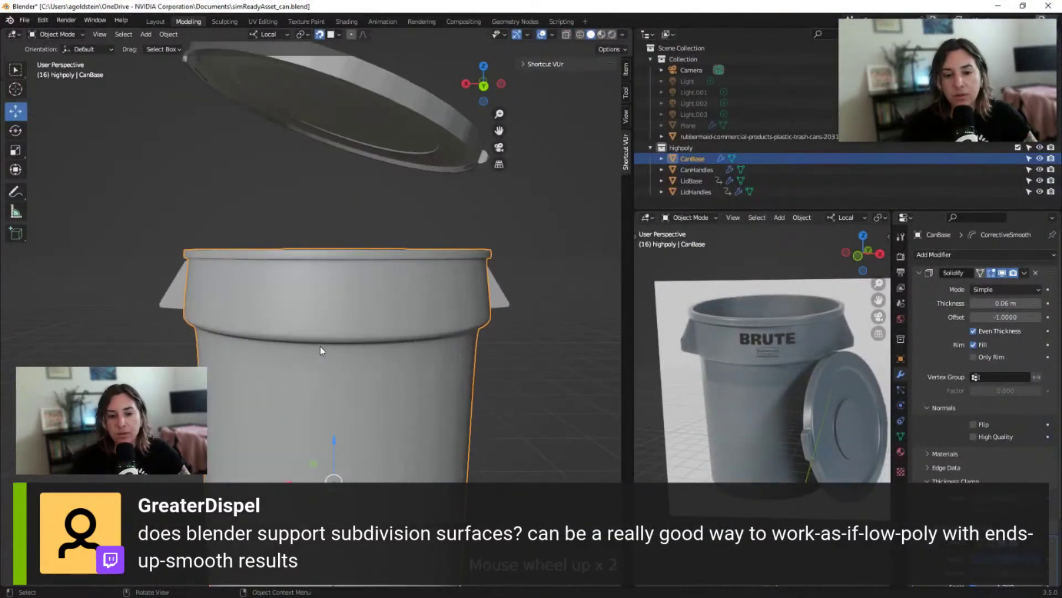
pyautogui.keyDown('shift'); pyautogui.moveTo(292, 273); pyautogui.dragTo(301, 206, button='middle'); pyautogui.keyUp('shift')
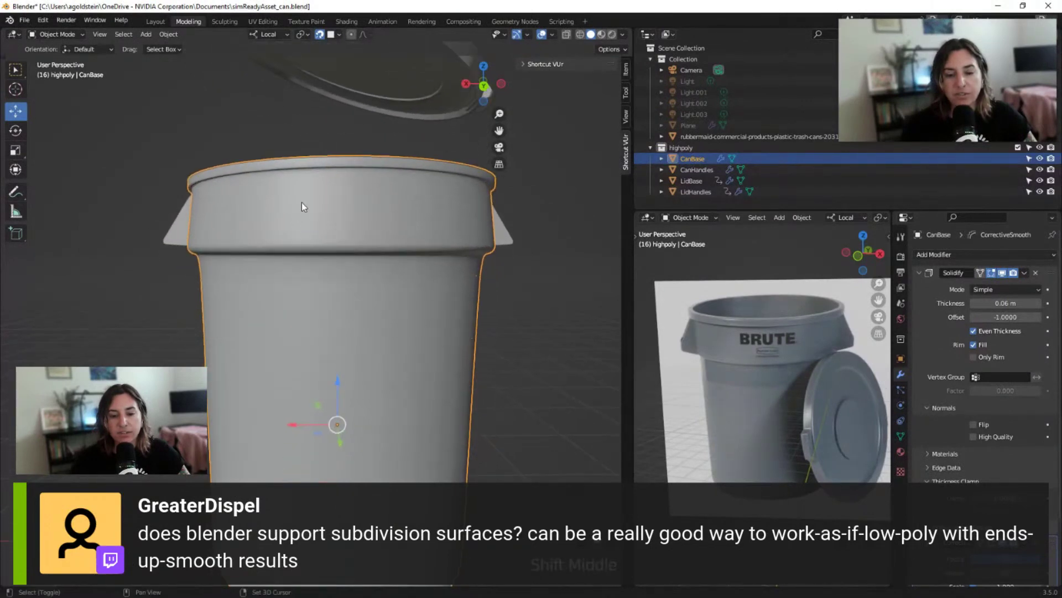
pyautogui.click(225, 21)
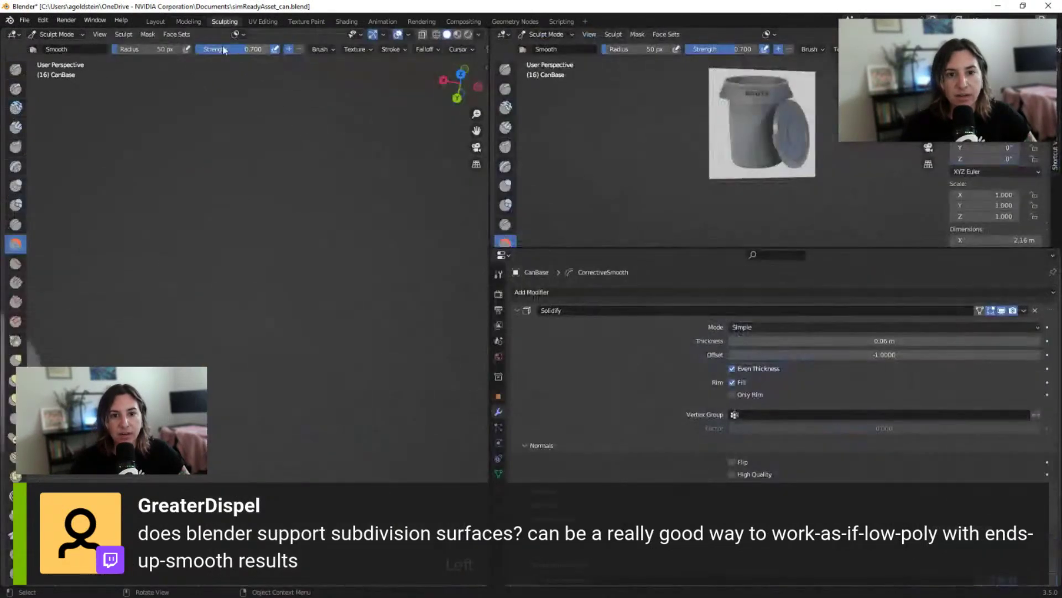
pyautogui.moveTo(300, 283); pyautogui.dragTo(379, 303, button='middle')
pyautogui.scroll(2, 379, 303)
pyautogui.scroll(-2, 379, 304)
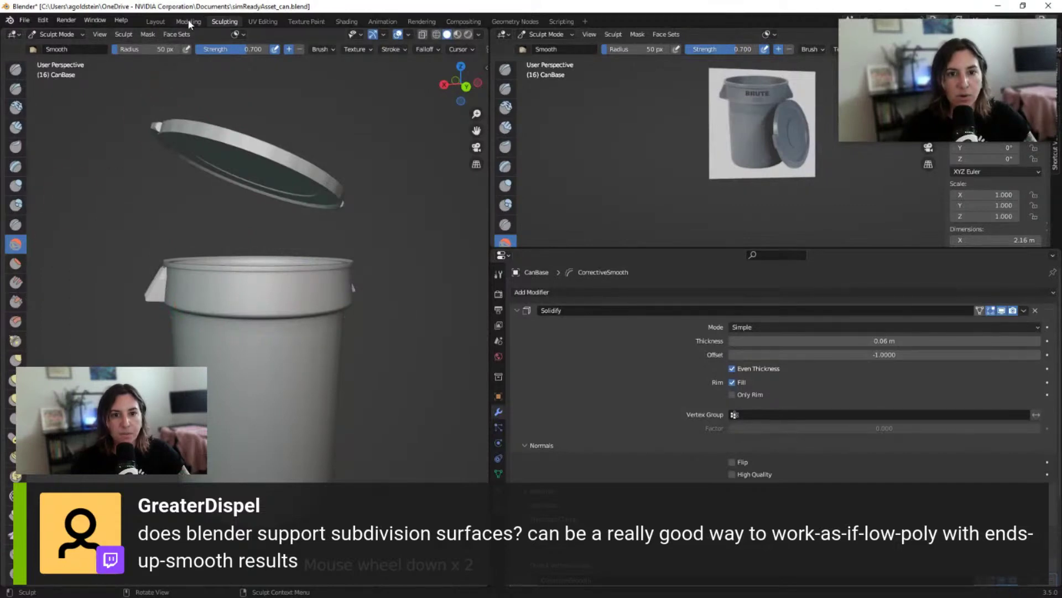
pyautogui.scroll(-2, 510, 299)
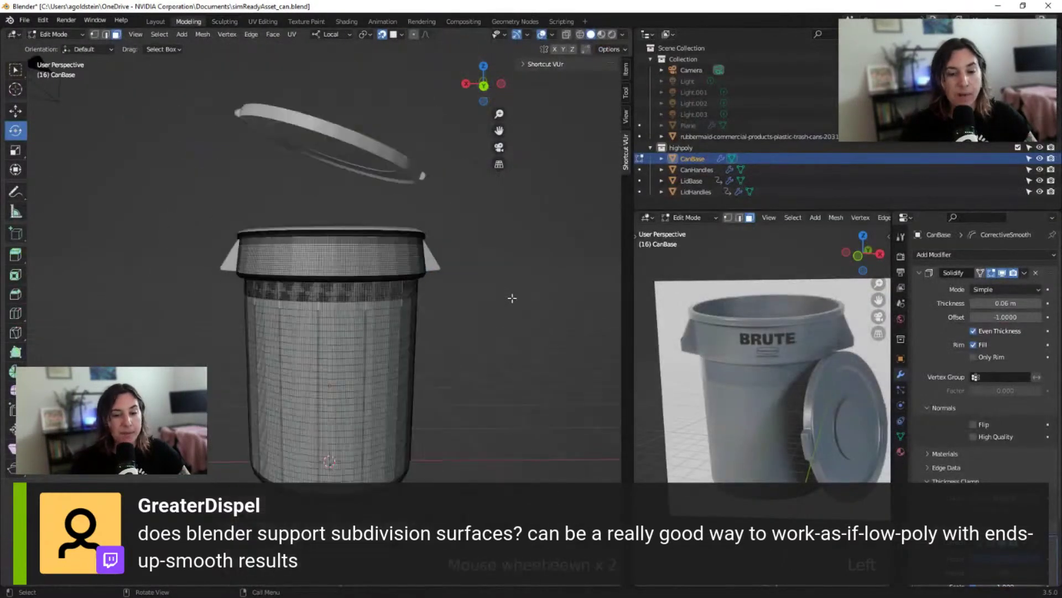
pyautogui.scroll(1, 512, 298)
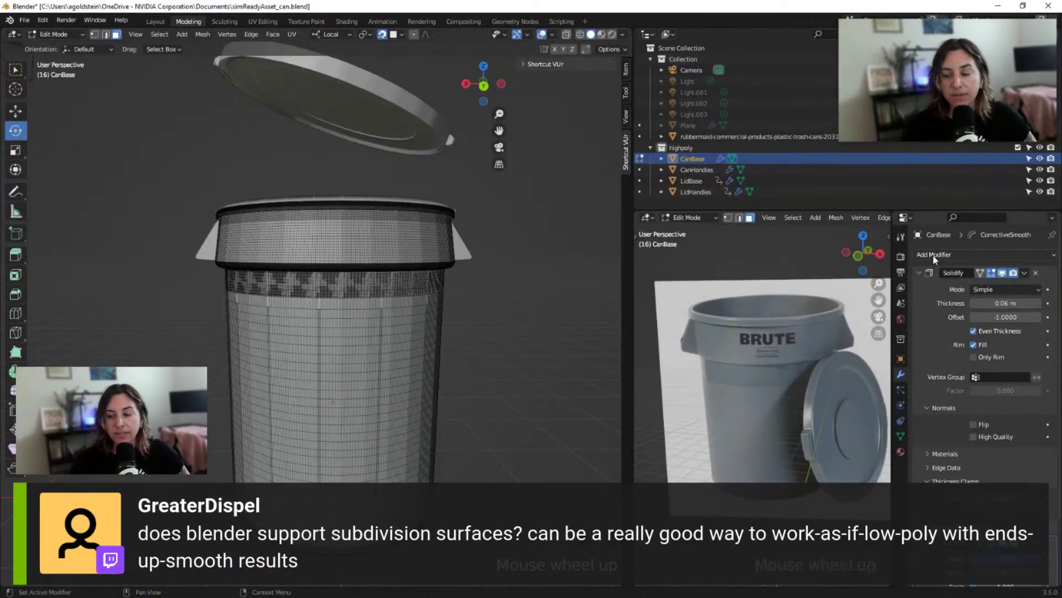
pyautogui.click(933, 255)
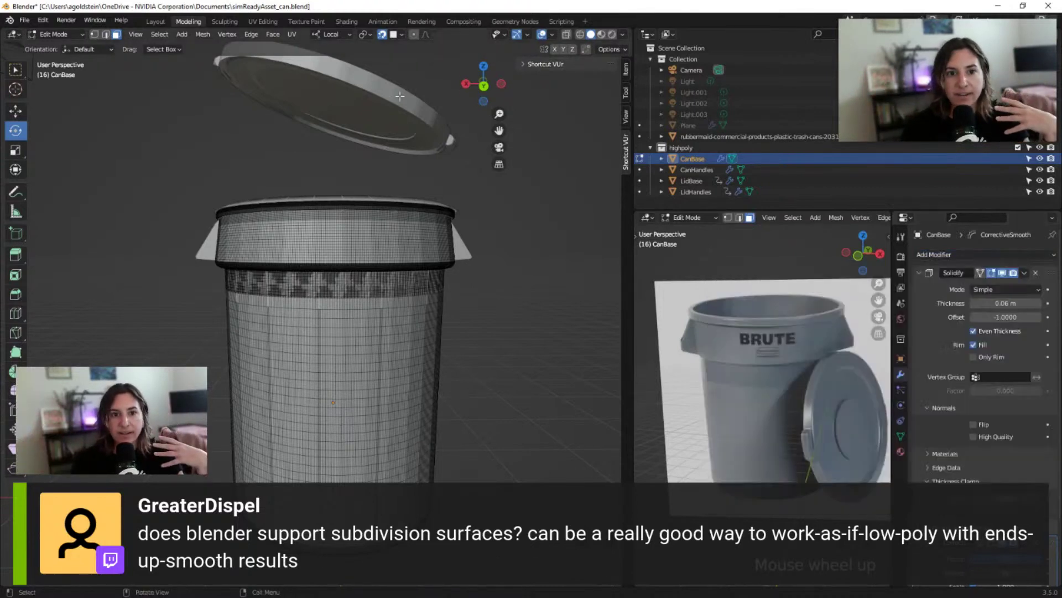
pyautogui.click(255, 36)
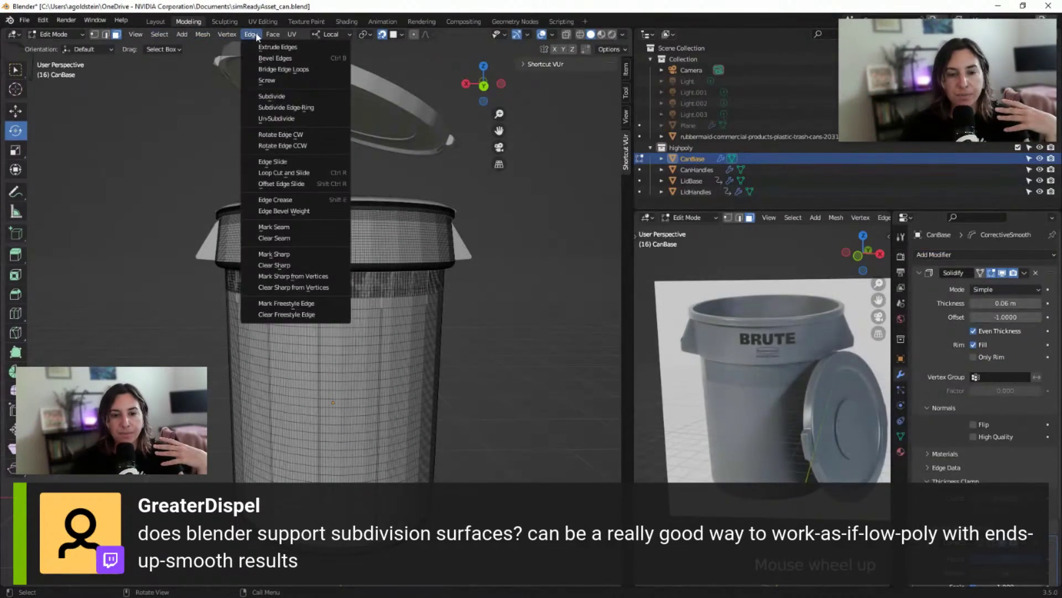
pyautogui.moveTo(270, 36)
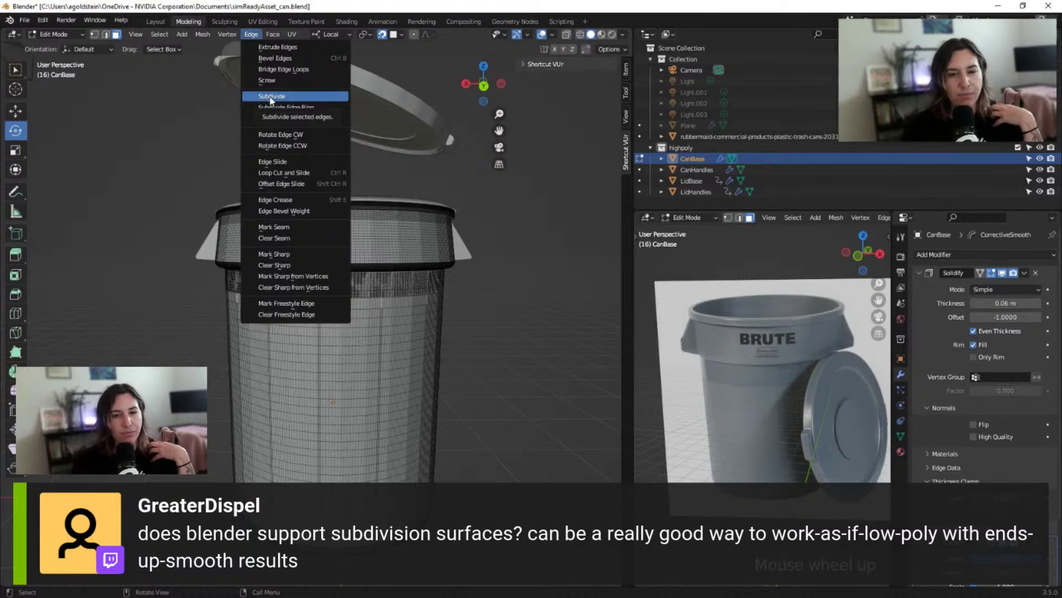
pyautogui.scroll(2, 362, 358)
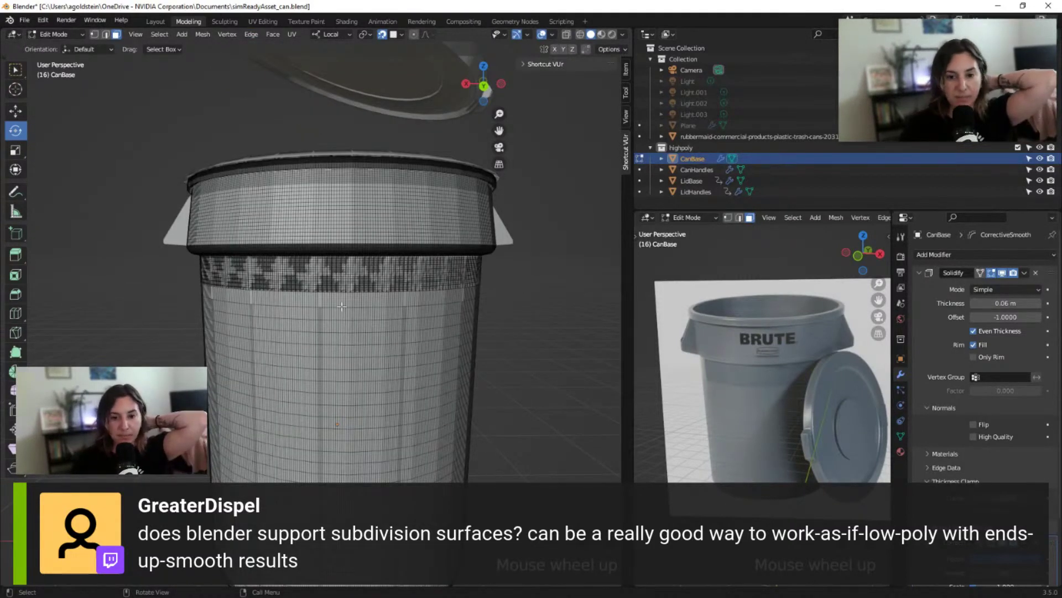
pyautogui.scroll(4, 321, 302)
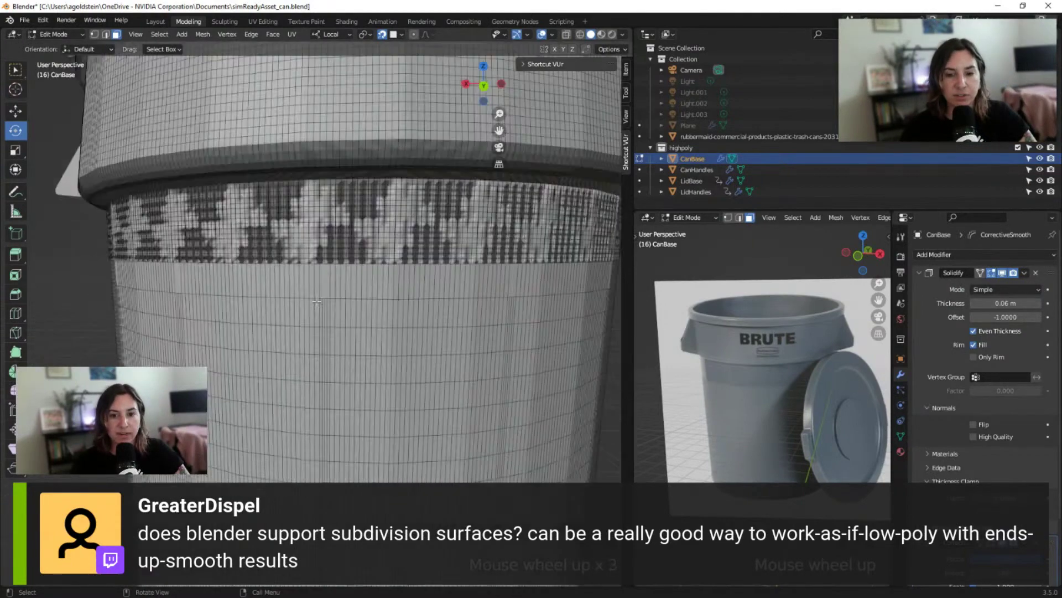
pyautogui.moveTo(328, 255); pyautogui.dragTo(262, 299, button='middle')
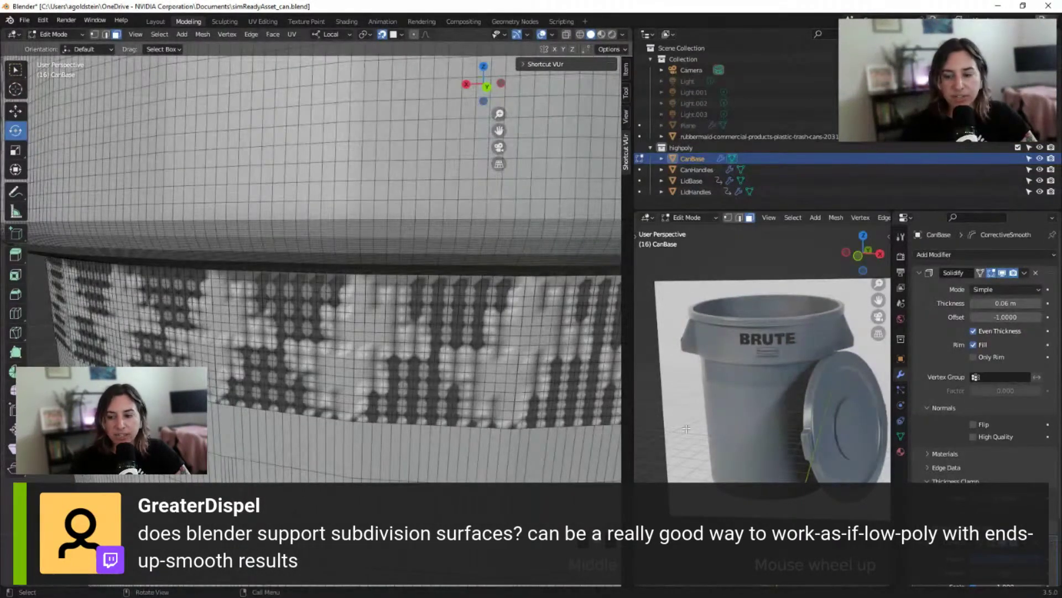
pyautogui.scroll(-3, 396, 317)
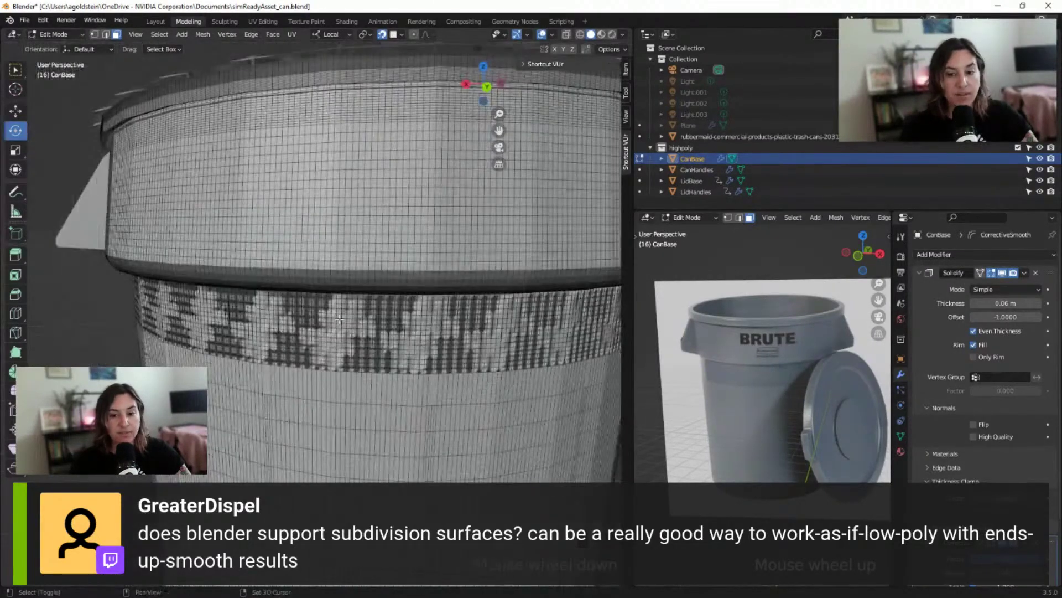
pyautogui.keyDown('shift'); pyautogui.moveTo(339, 320); pyautogui.dragTo(287, 377, button='middle'); pyautogui.keyUp('shift')
pyautogui.scroll(-2, 284, 382)
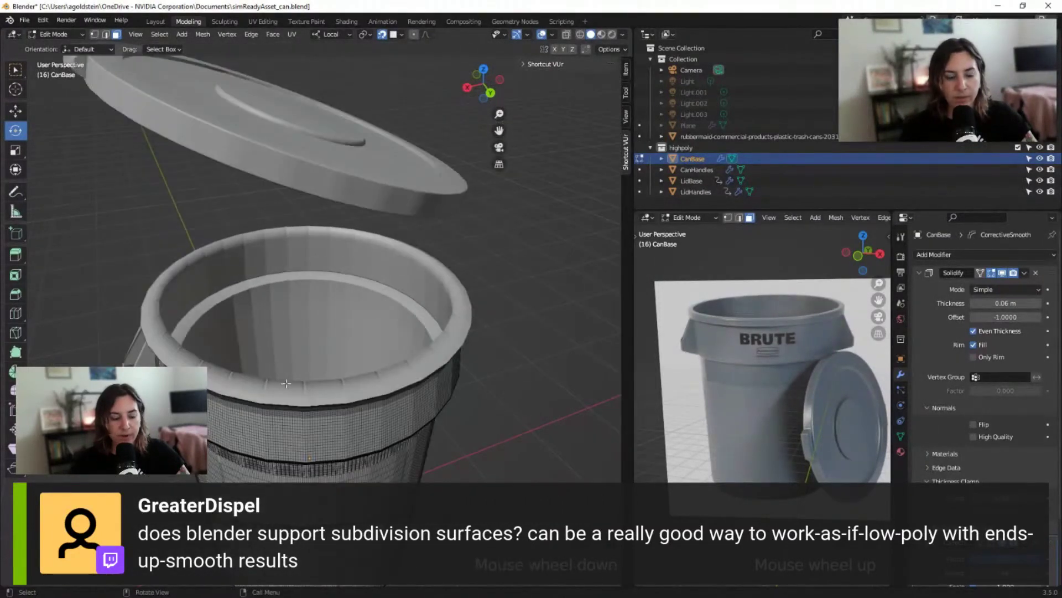
pyautogui.press('Tab')
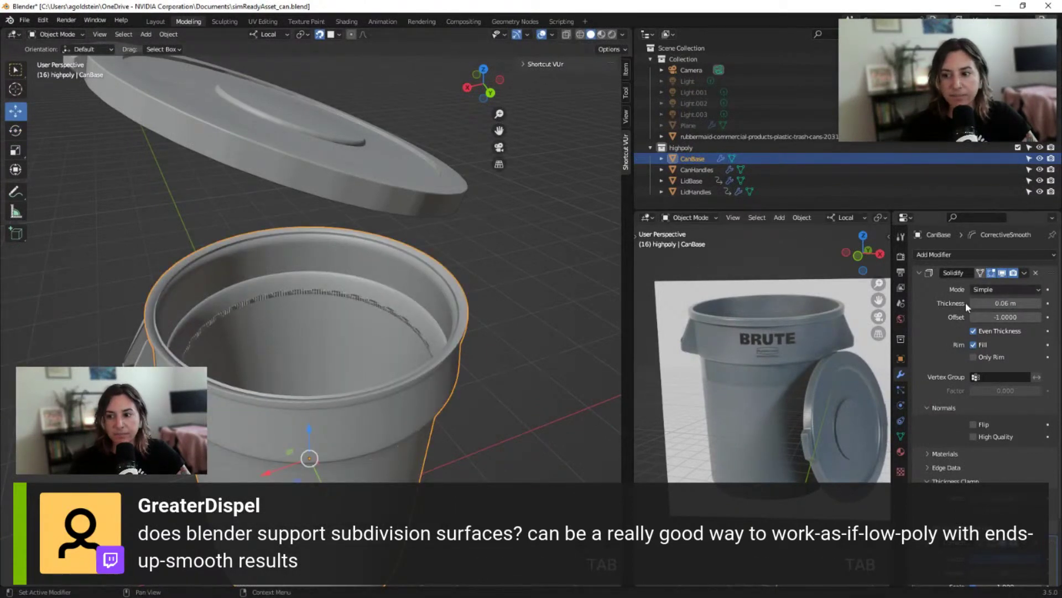
pyautogui.press('Tab')
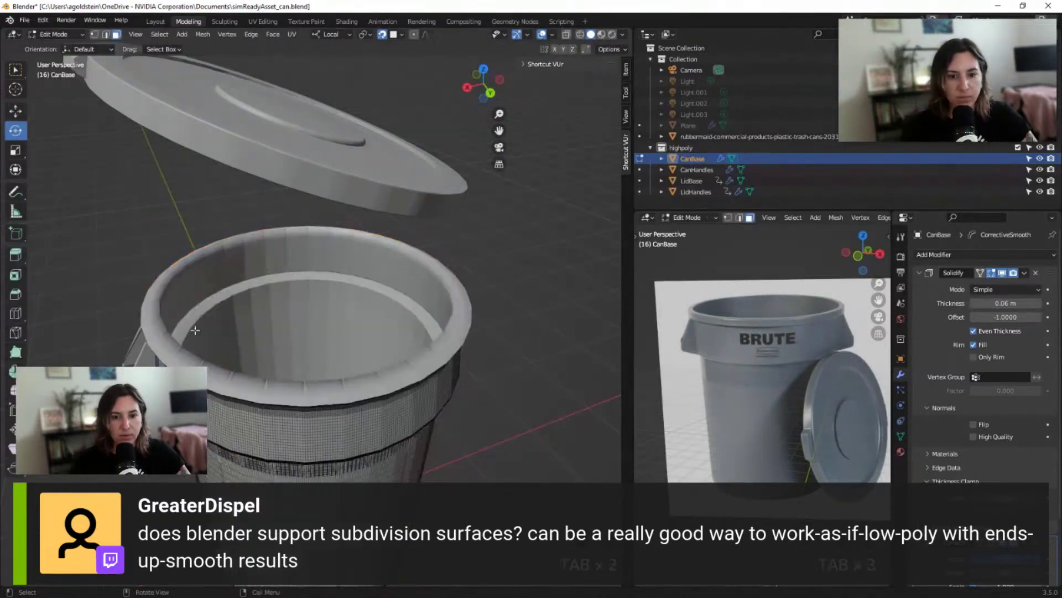
pyautogui.moveTo(206, 353); pyautogui.dragTo(239, 346, button='middle')
pyautogui.scroll(3, 239, 331)
pyautogui.moveTo(278, 222); pyautogui.dragTo(318, 399, button='middle')
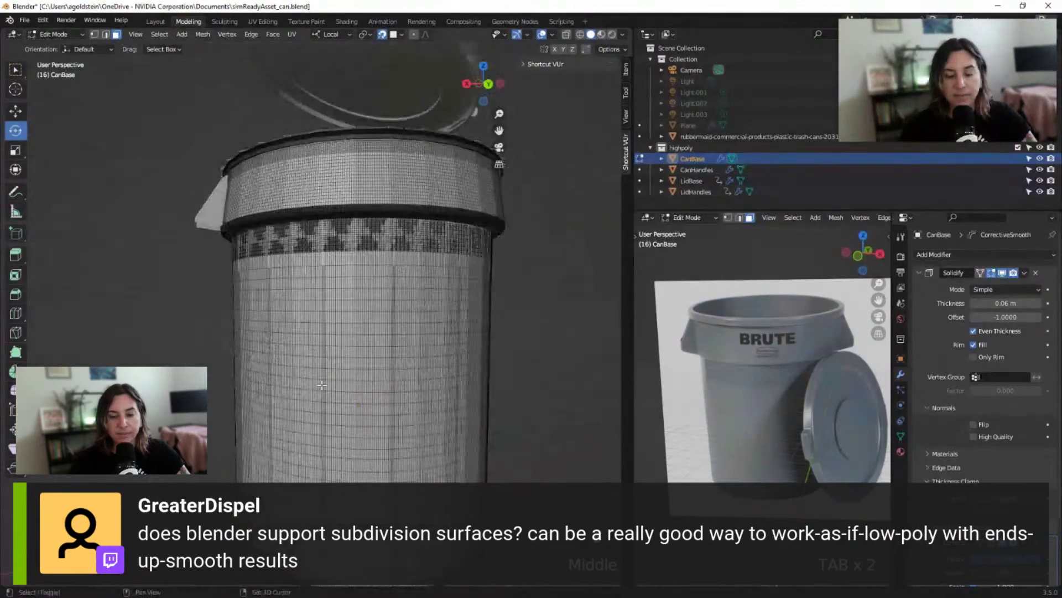
pyautogui.keyDown('shift'); pyautogui.moveTo(316, 443); pyautogui.dragTo(314, 361, button='middle'); pyautogui.keyUp('shift')
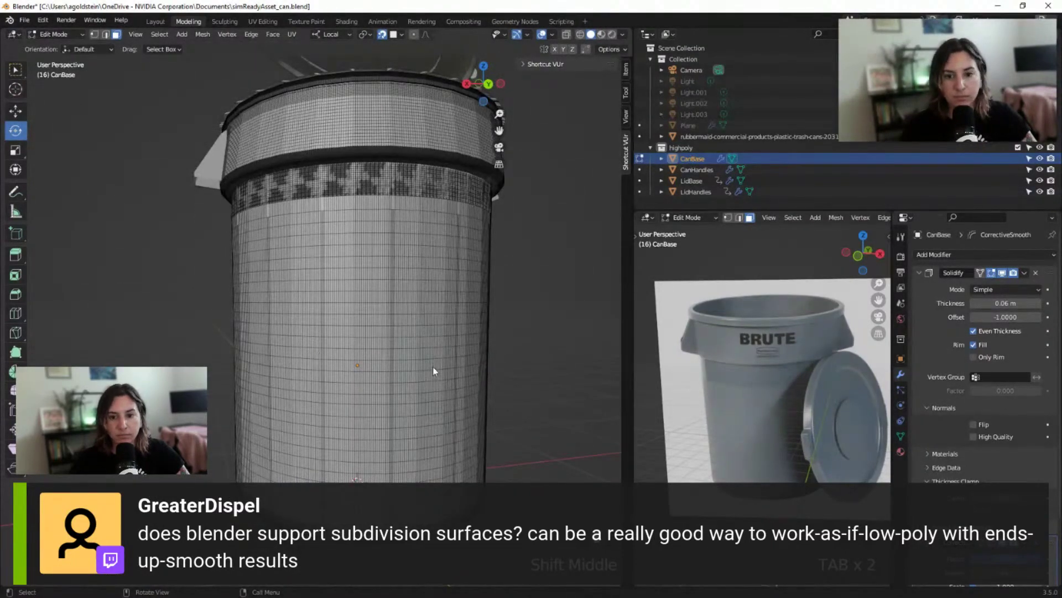
pyautogui.press('Tab')
pyautogui.scroll(-3, 433, 331)
pyautogui.moveTo(415, 334); pyautogui.dragTo(400, 366, button='middle')
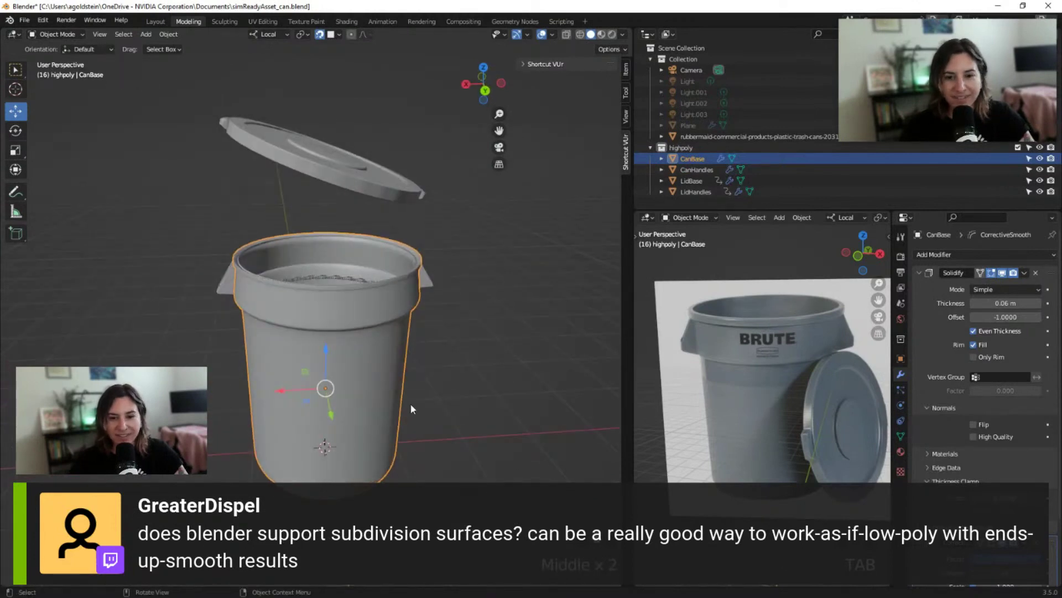
# Play and stop the lid animation, inspect the can base up close, then browse General workspace types
pyautogui.press('space')
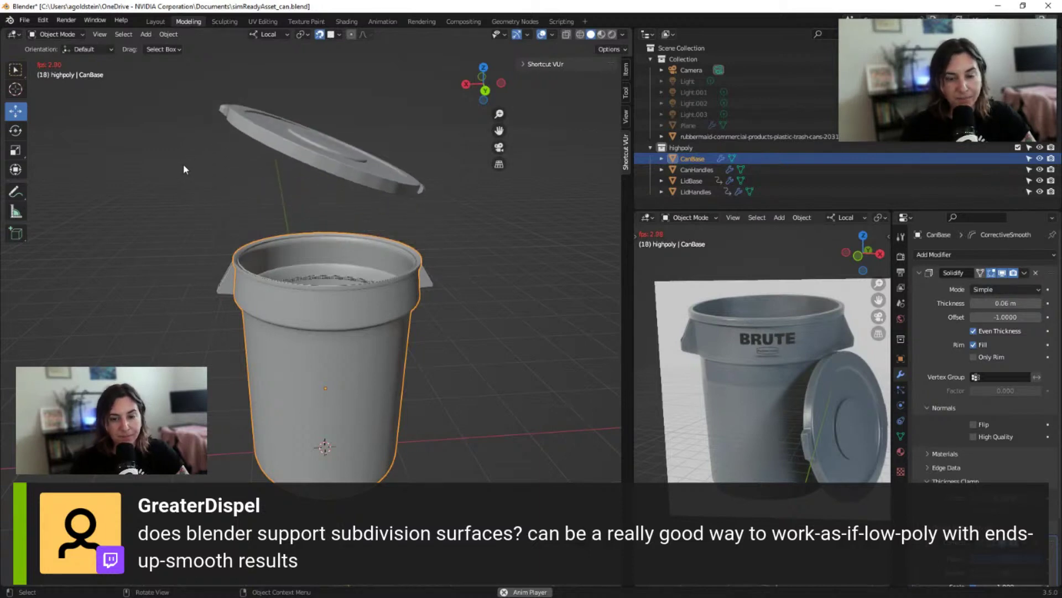
pyautogui.press('space')
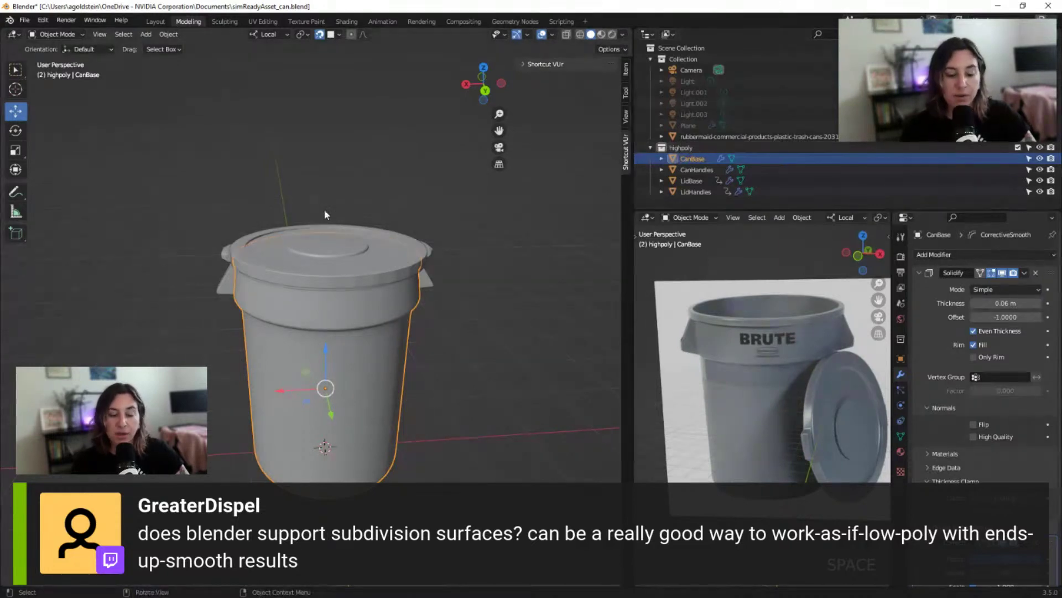
pyautogui.moveTo(238, 190); pyautogui.dragTo(244, 169, button='middle')
pyautogui.scroll(3, 246, 168)
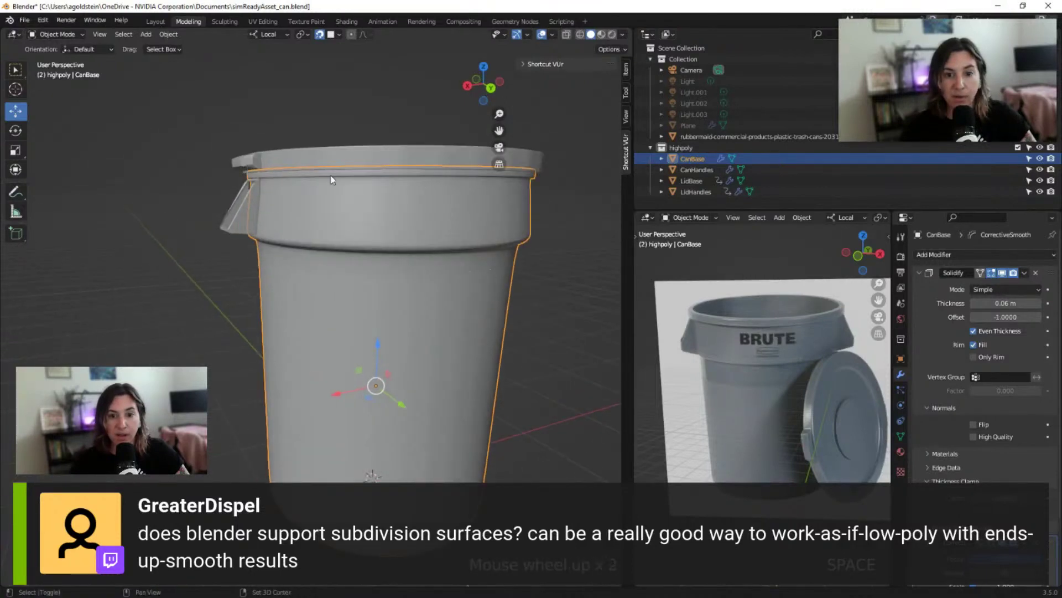
pyautogui.keyDown('shift'); pyautogui.moveTo(325, 177); pyautogui.dragTo(277, 168, button='middle'); pyautogui.keyUp('shift')
pyautogui.keyDown('shift'); pyautogui.moveTo(245, 202); pyautogui.dragTo(262, 171, button='middle'); pyautogui.keyUp('shift')
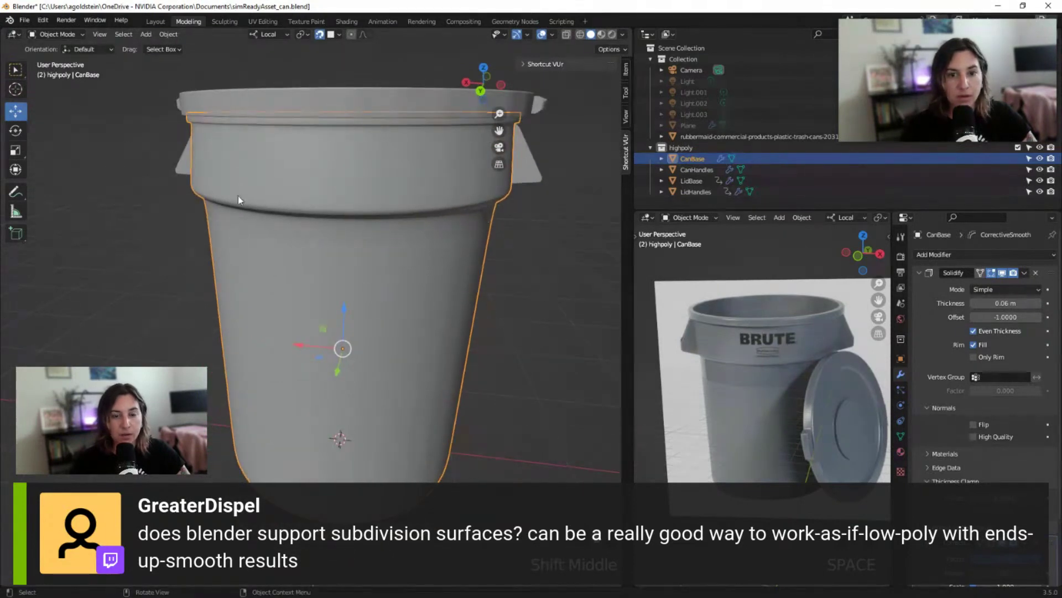
pyautogui.moveTo(380, 222); pyautogui.dragTo(400, 199, button='middle')
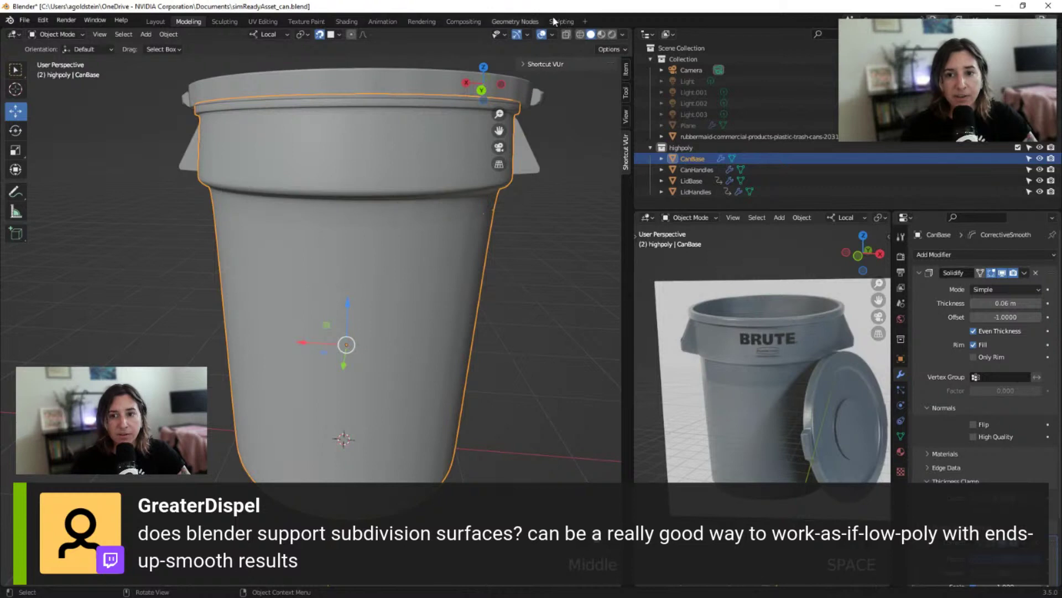
pyautogui.click(584, 21)
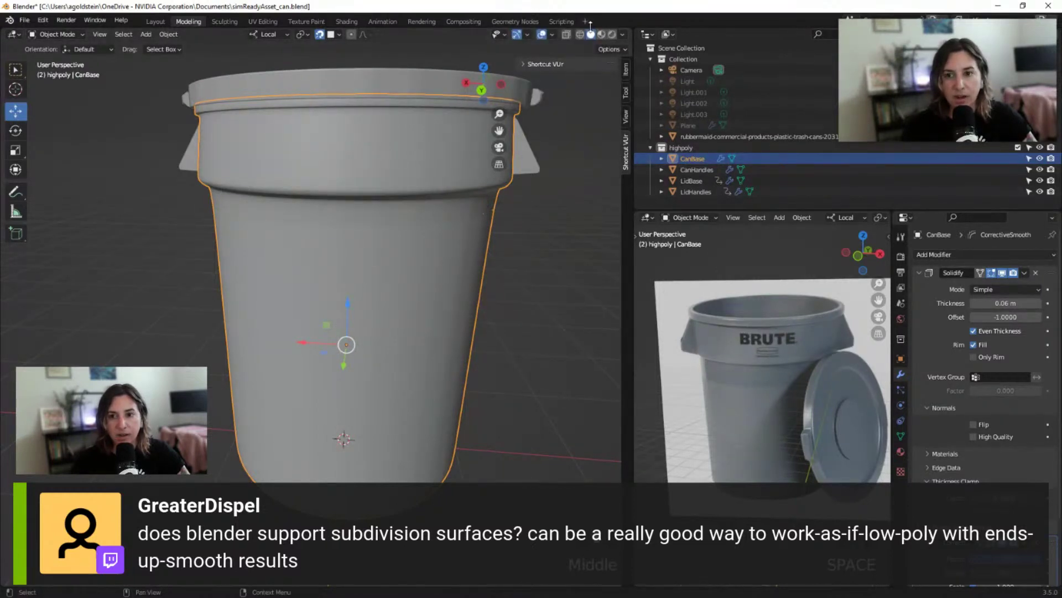
pyautogui.click(585, 22)
# Add a UV Editing workspace and select all of CanBase's mesh in Edit Mode
pyautogui.moveTo(568, 42)
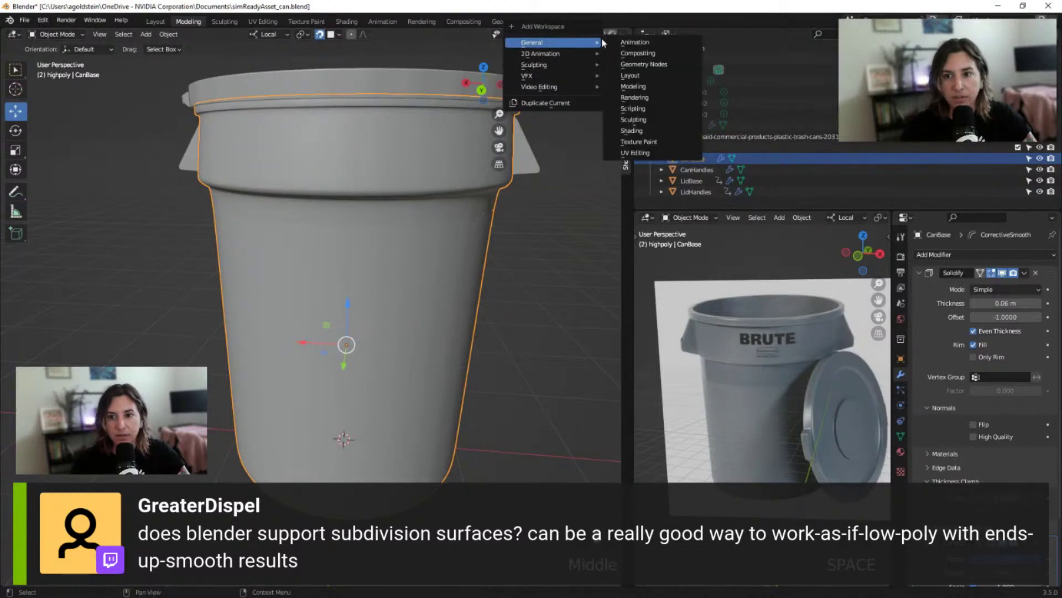
pyautogui.click(635, 152)
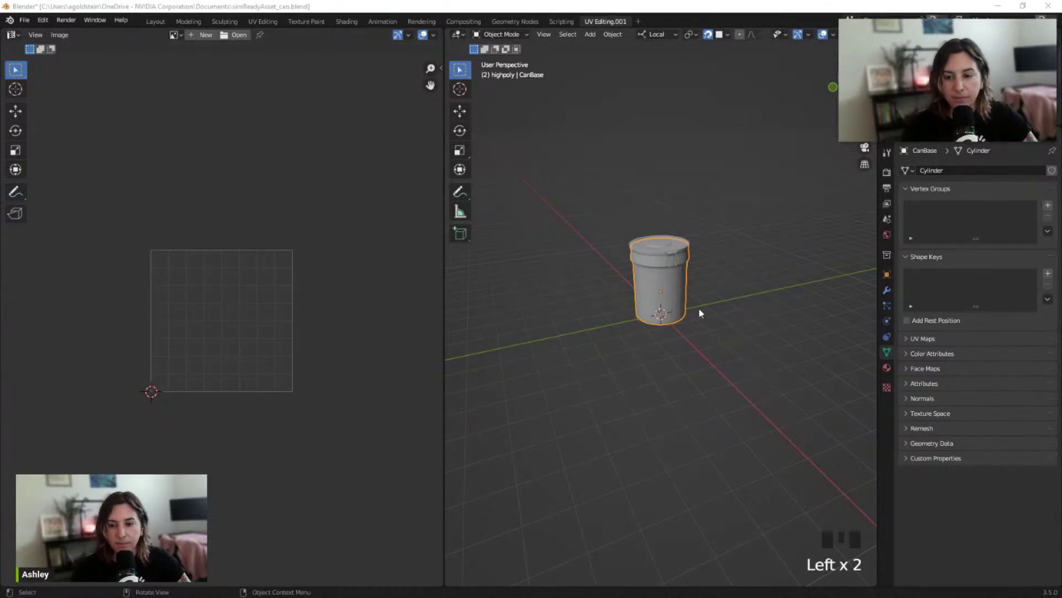
pyautogui.click(666, 294)
pyautogui.press('Tab')
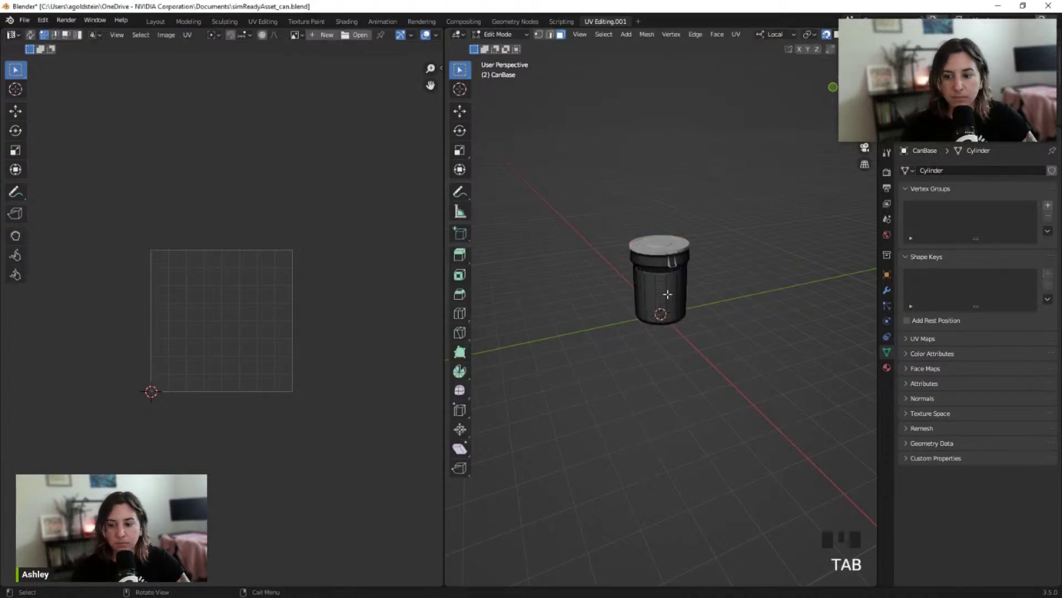
pyautogui.moveTo(696, 303); pyautogui.dragTo(680, 299, button='middle')
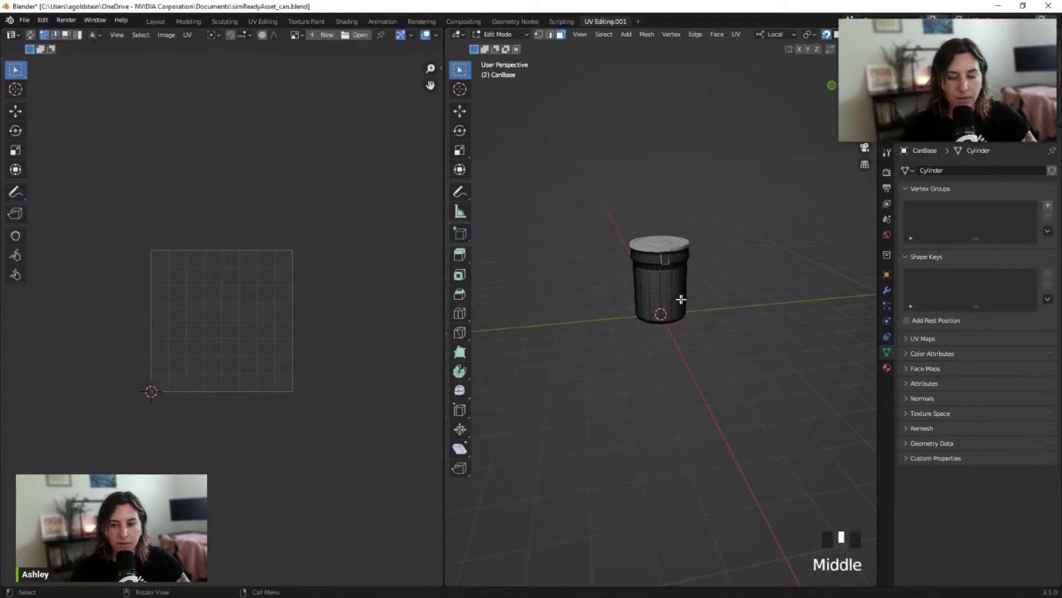
pyautogui.press('a')
# Inspect CanBase's existing UV layout in the UV editor and bring up its Material properties
pyautogui.scroll(4, 245, 316)
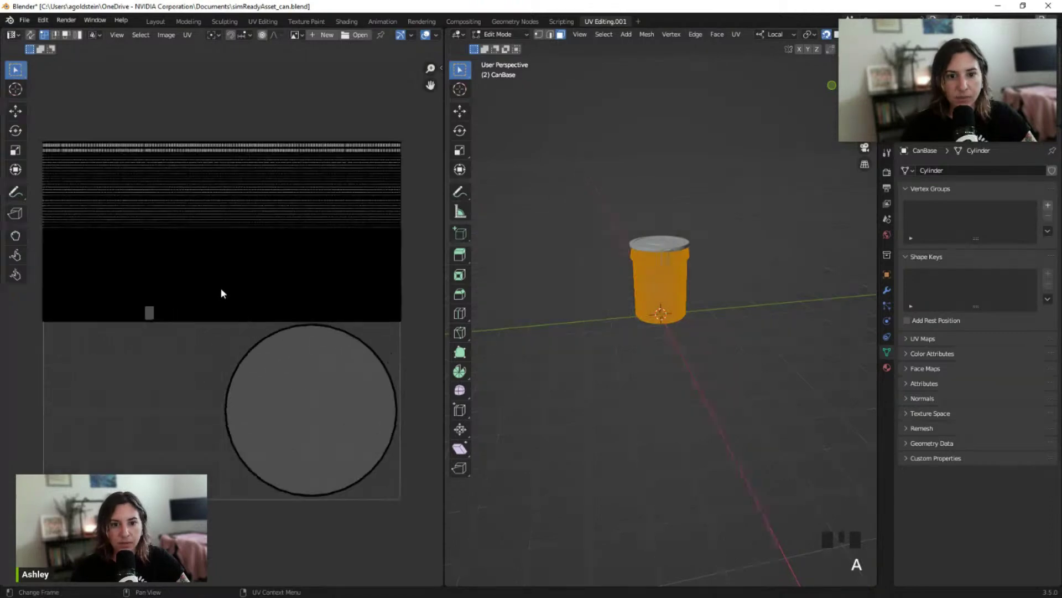
pyautogui.scroll(2, 221, 291)
pyautogui.moveTo(203, 279); pyautogui.dragTo(360, 356, button='middle')
pyautogui.scroll(-1, 360, 355)
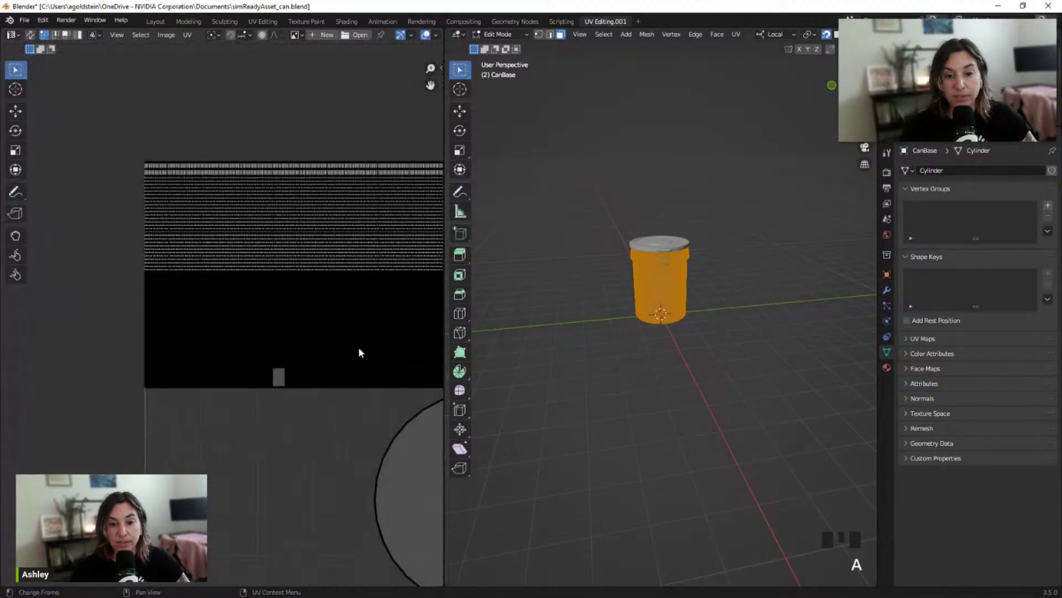
pyautogui.moveTo(260, 380); pyautogui.dragTo(114, 417, button='middle')
pyautogui.scroll(-2, 127, 416)
pyautogui.scroll(2, 221, 398)
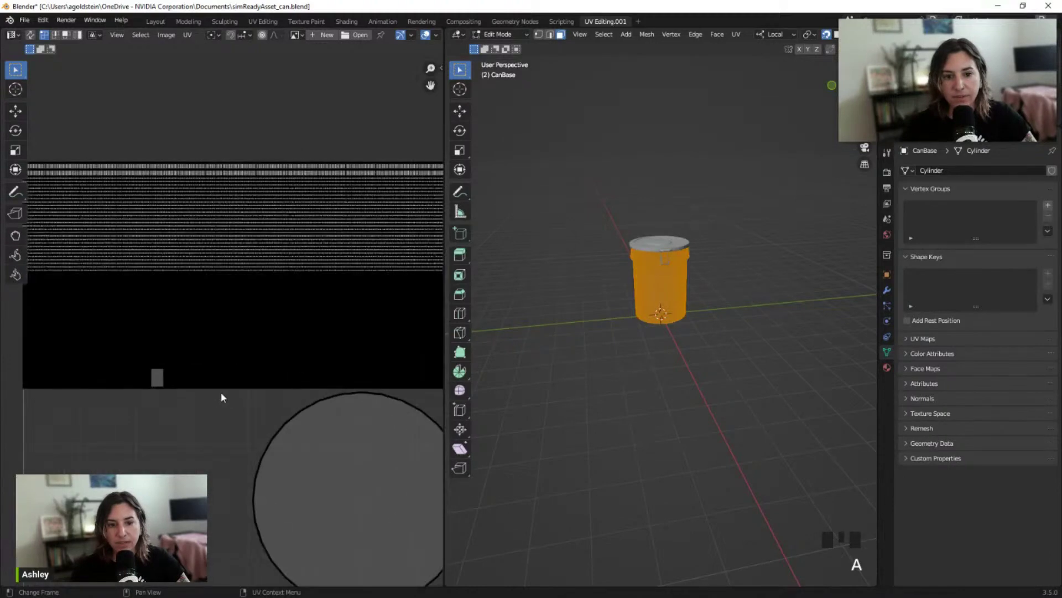
pyautogui.scroll(-1, 221, 398)
pyautogui.scroll(2, 221, 396)
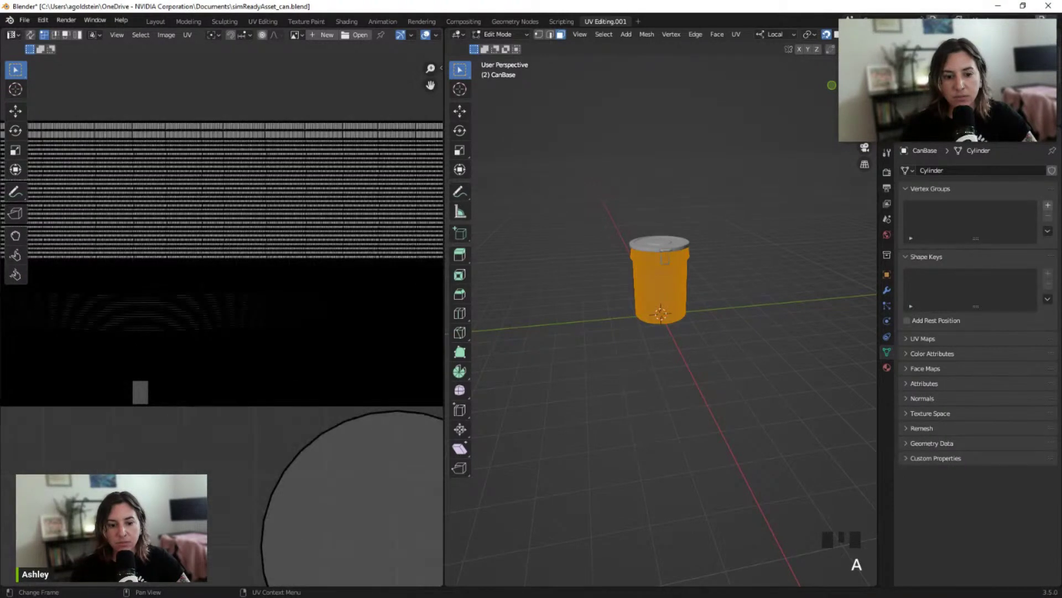
pyautogui.rightClick(77, 381)
pyautogui.scroll(-3, 194, 472)
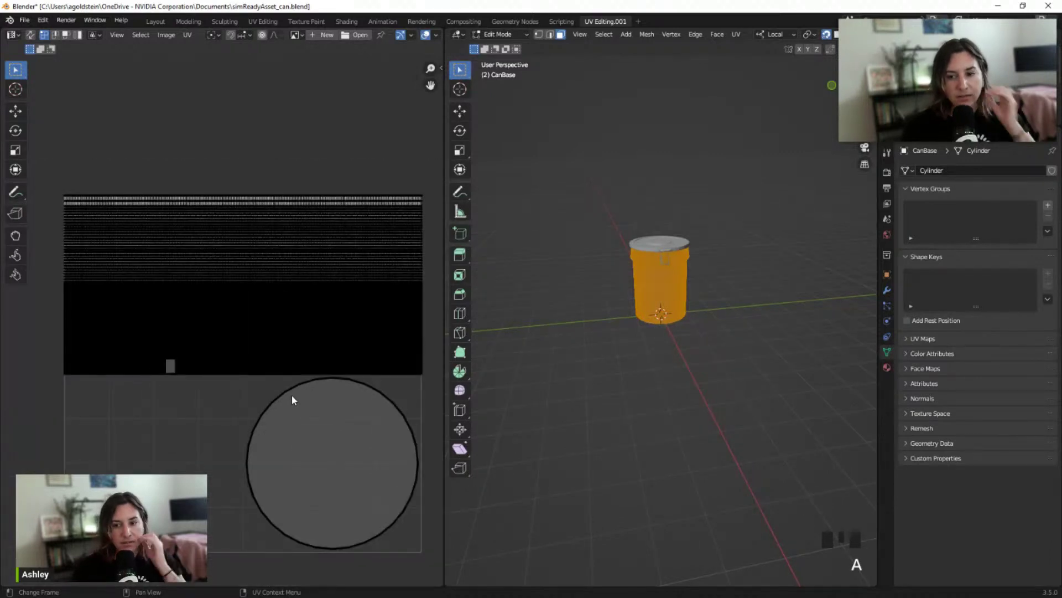
pyautogui.click(887, 368)
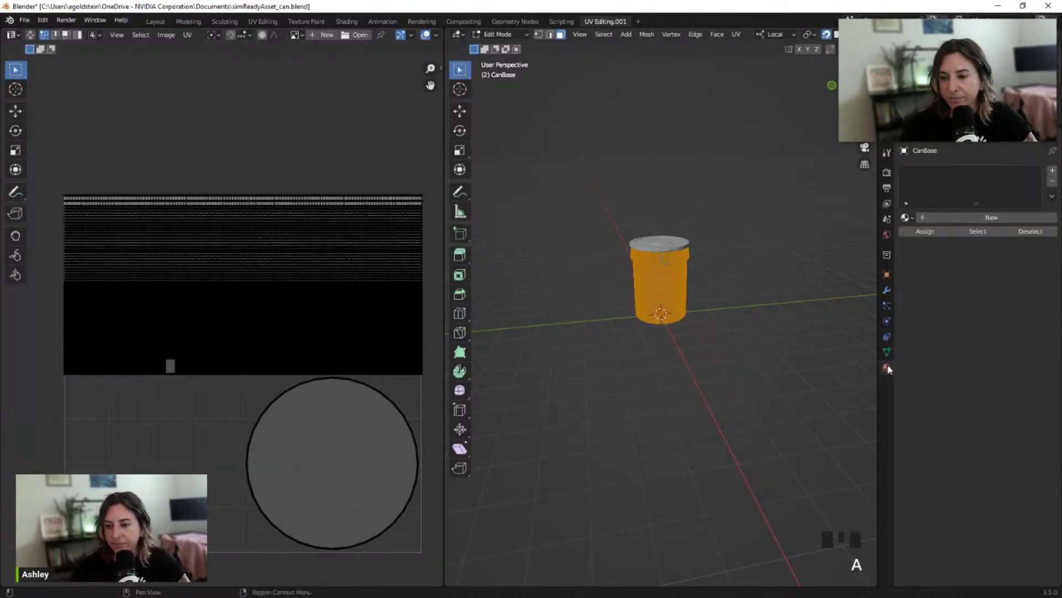
# Create Material.001 for the can base and look over its default Principled BSDF settings
pyautogui.click(968, 219)
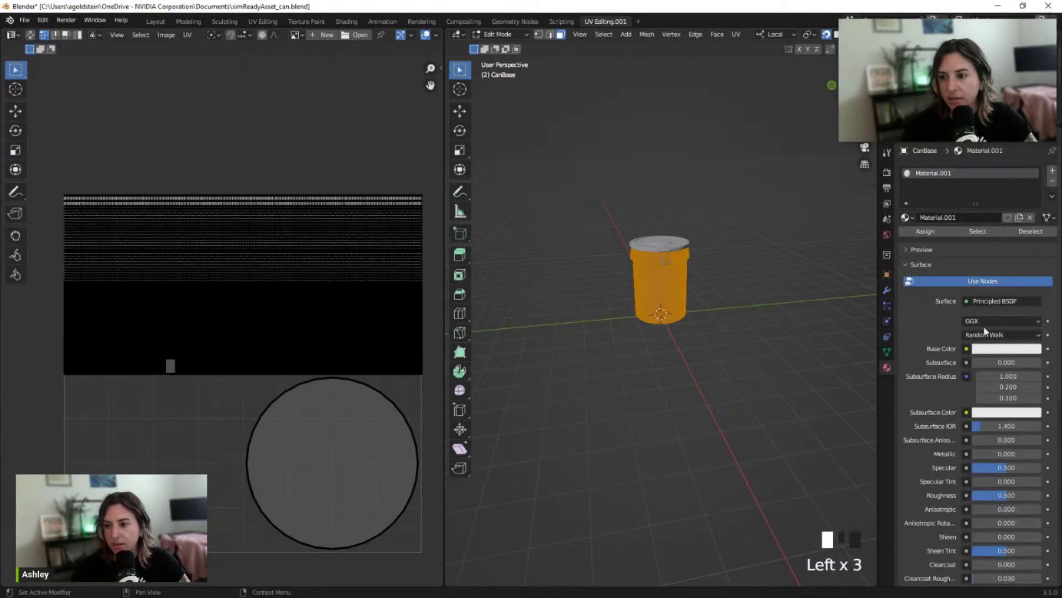
pyautogui.click(923, 249)
pyautogui.click(923, 250)
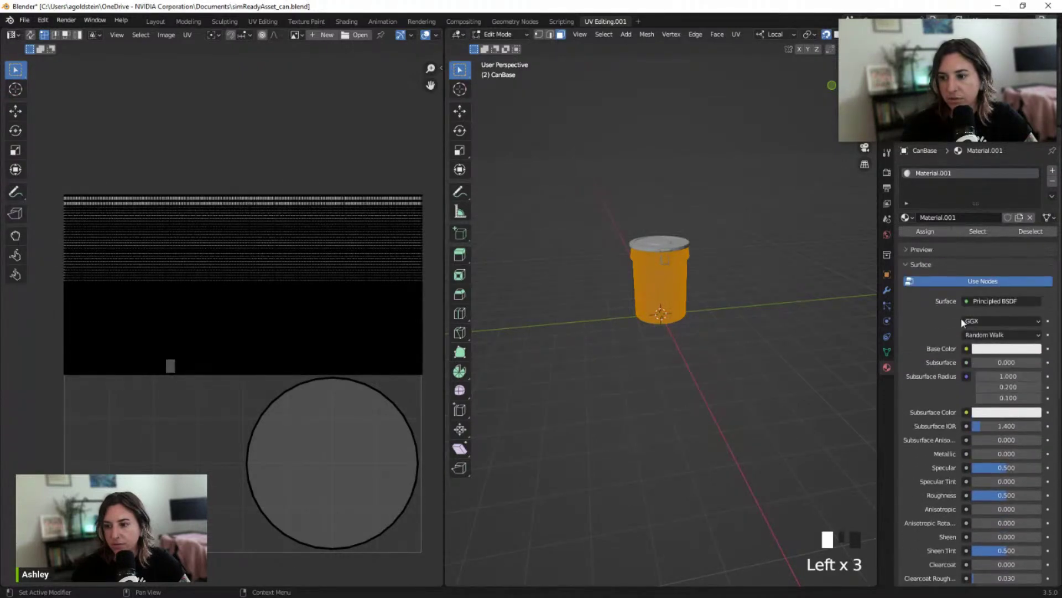
pyautogui.click(1022, 335)
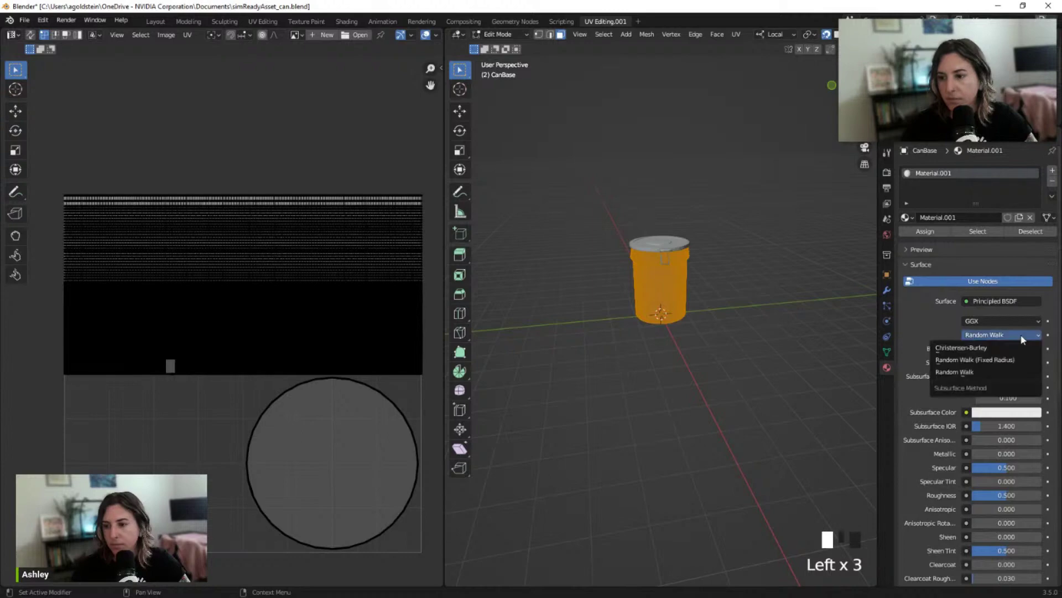
pyautogui.click(1021, 336)
pyautogui.scroll(-8, 1028, 485)
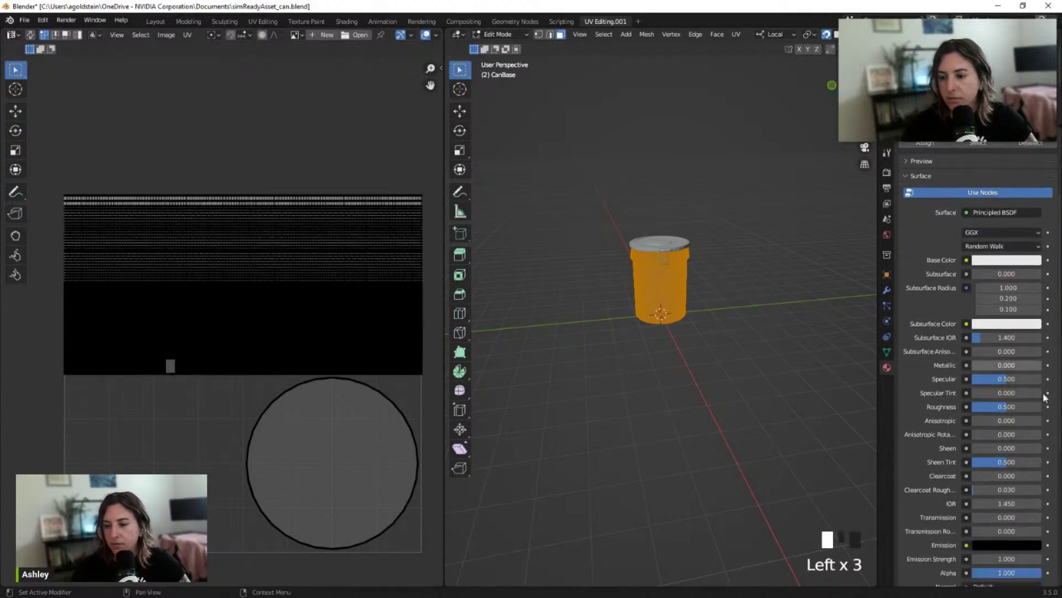
pyautogui.scroll(-3, 1028, 486)
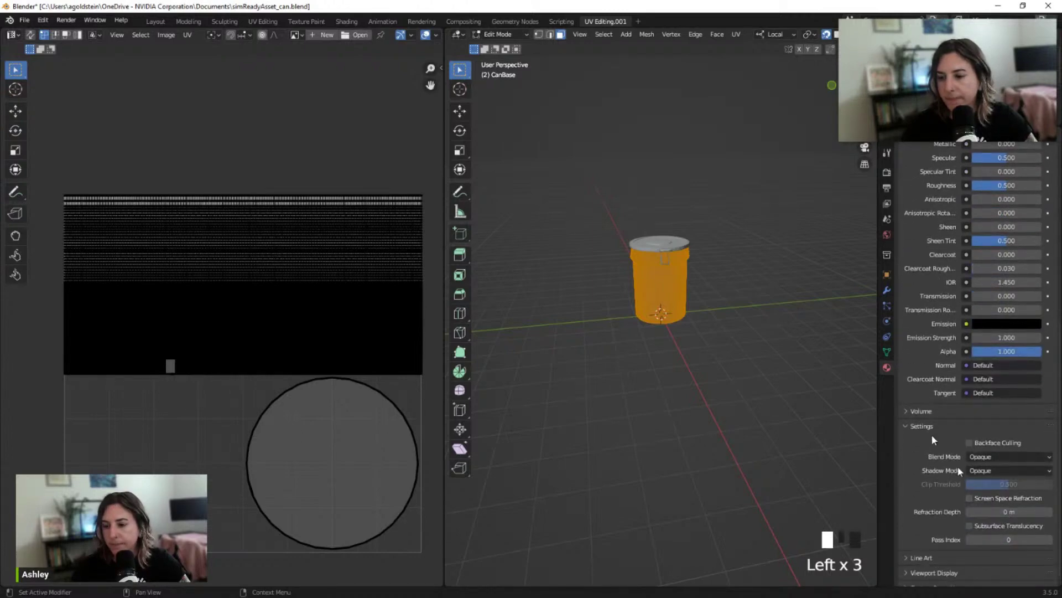
pyautogui.scroll(-1, 959, 470)
pyautogui.scroll(12, 1015, 380)
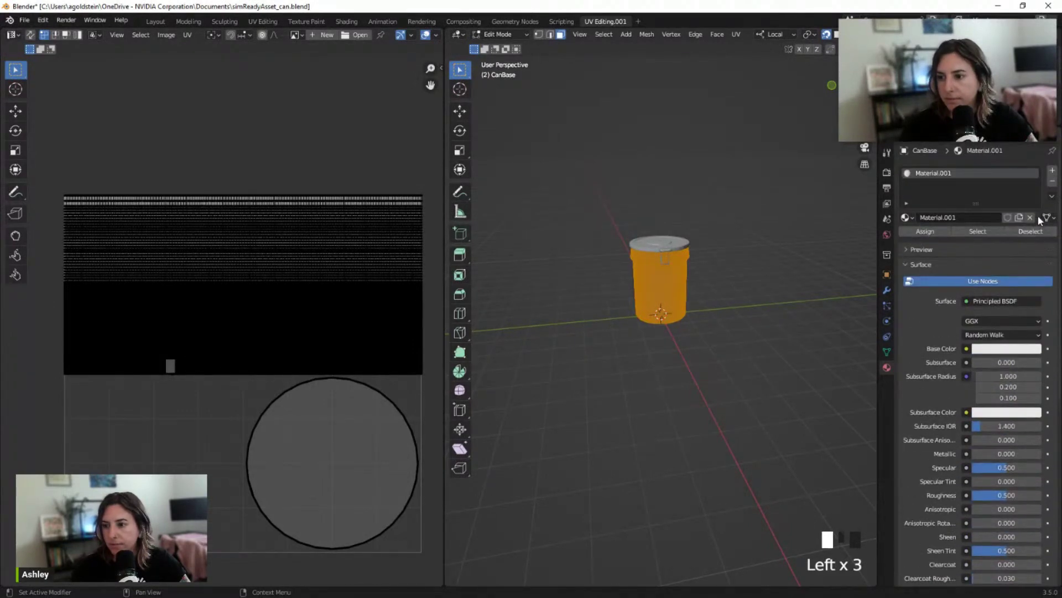
# Check the material list and slot options, keep Material.001, and restore Blender to a smaller window
pyautogui.click(912, 218)
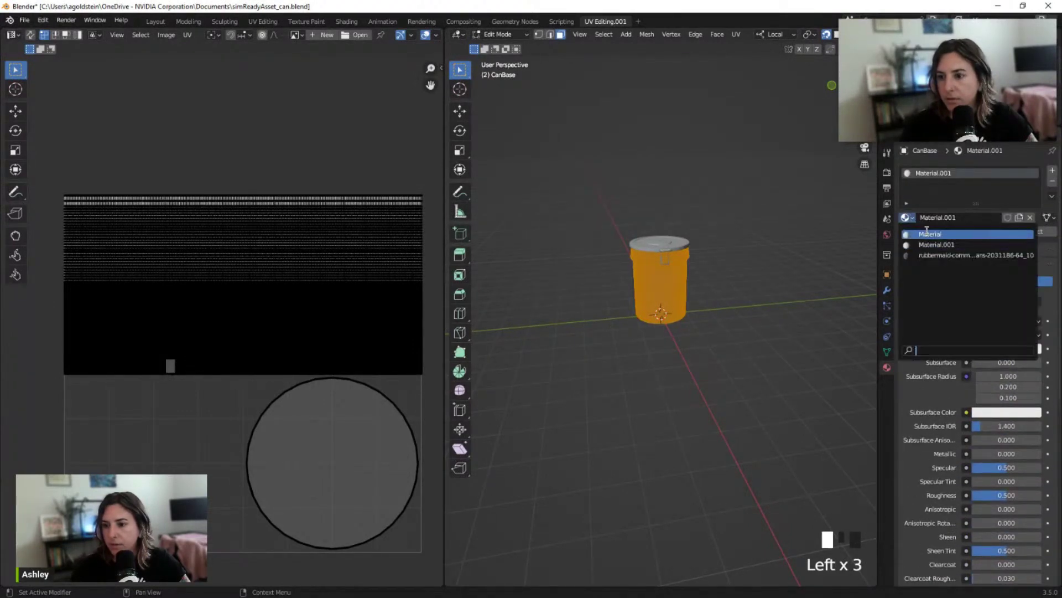
pyautogui.click(911, 219)
pyautogui.click(911, 219)
pyautogui.click(912, 219)
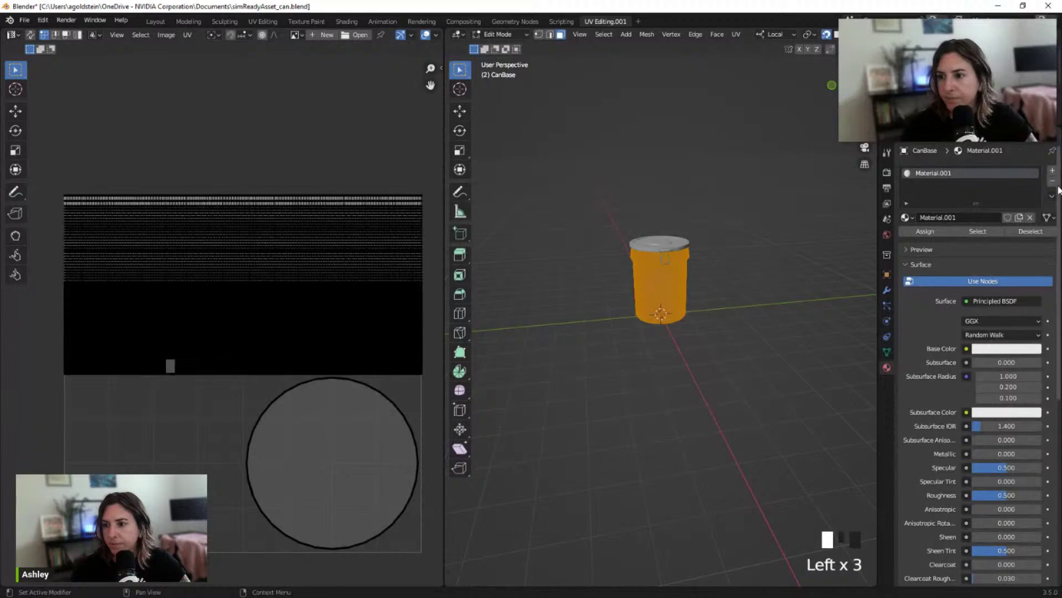
pyautogui.click(1052, 197)
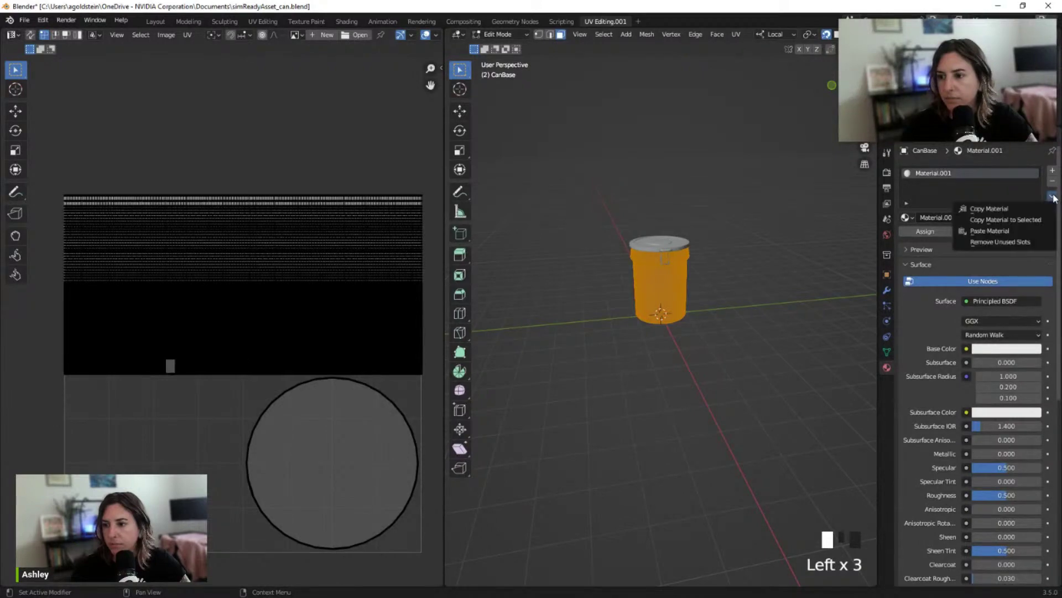
pyautogui.click(912, 216)
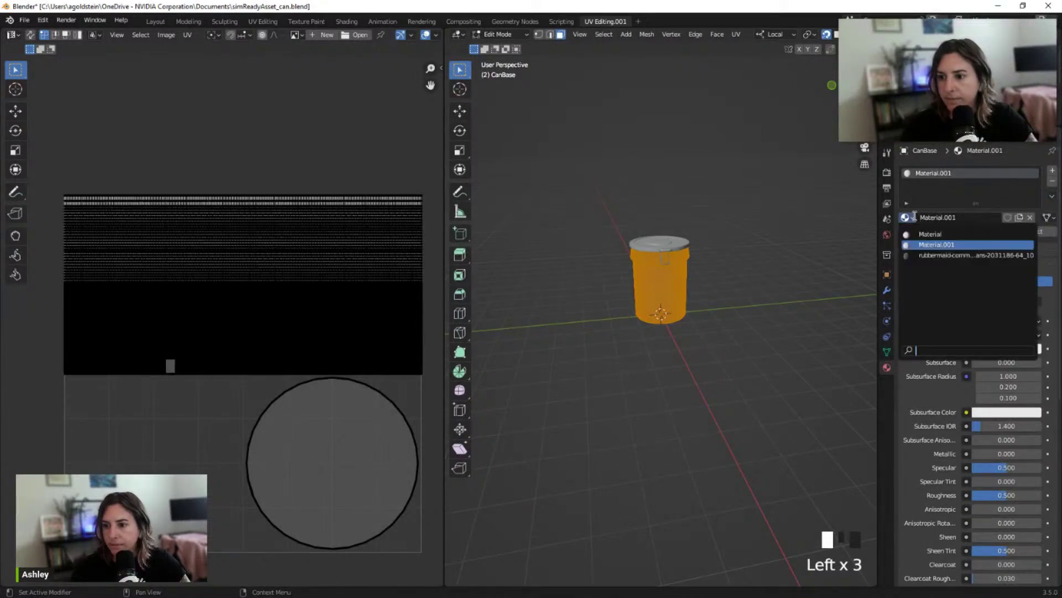
pyautogui.click(909, 217)
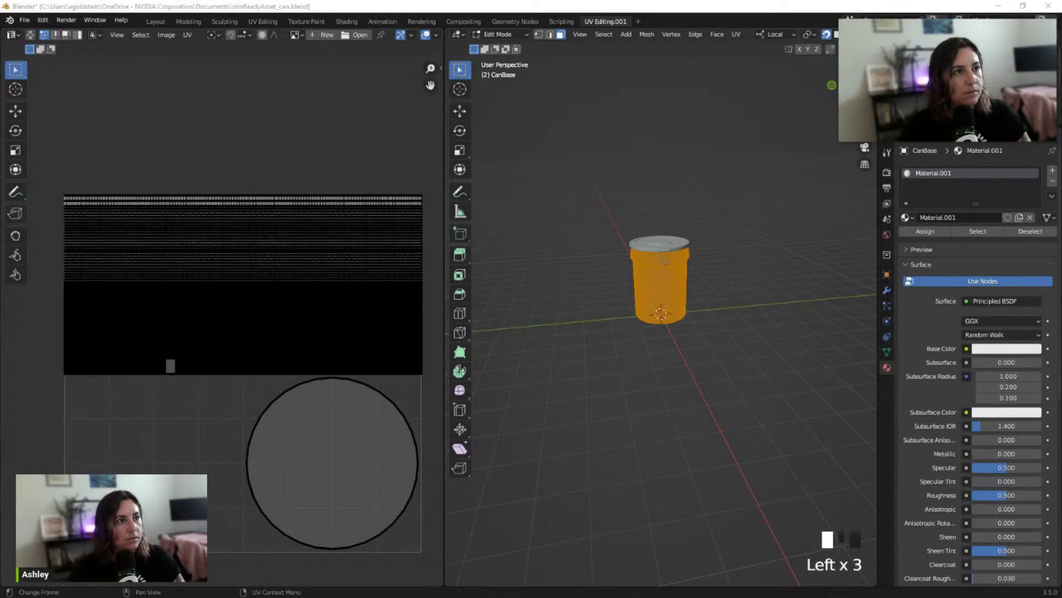
pyautogui.doubleClick(686, 5)
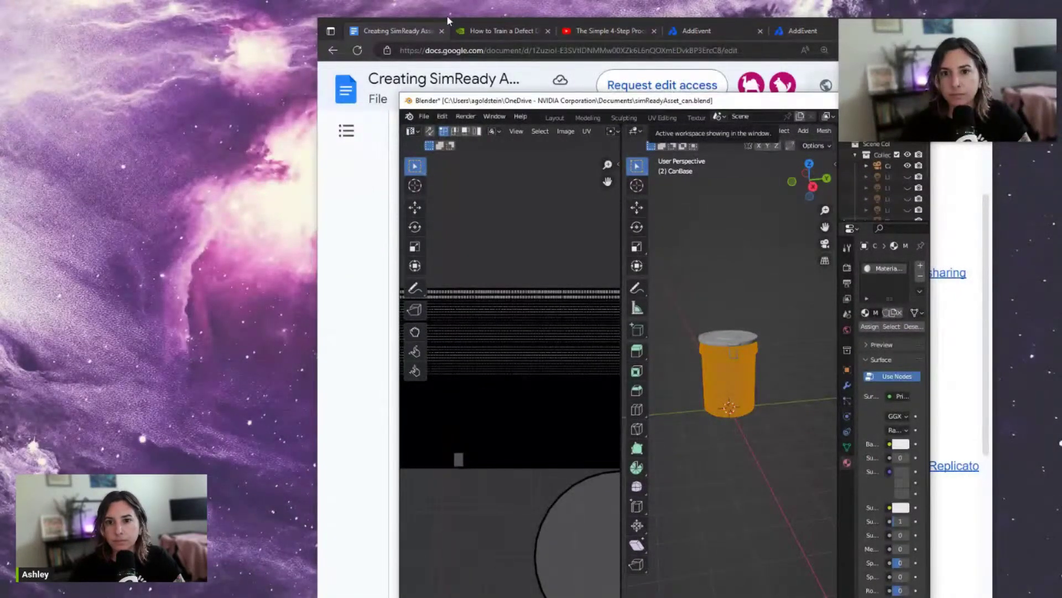
# Search Bing for 'uv checkboard material blender' in a new private tab, then bring Blender back in front
pyautogui.click(448, 22)
pyautogui.moveTo(830, 25); pyautogui.dragTo(676, 21)
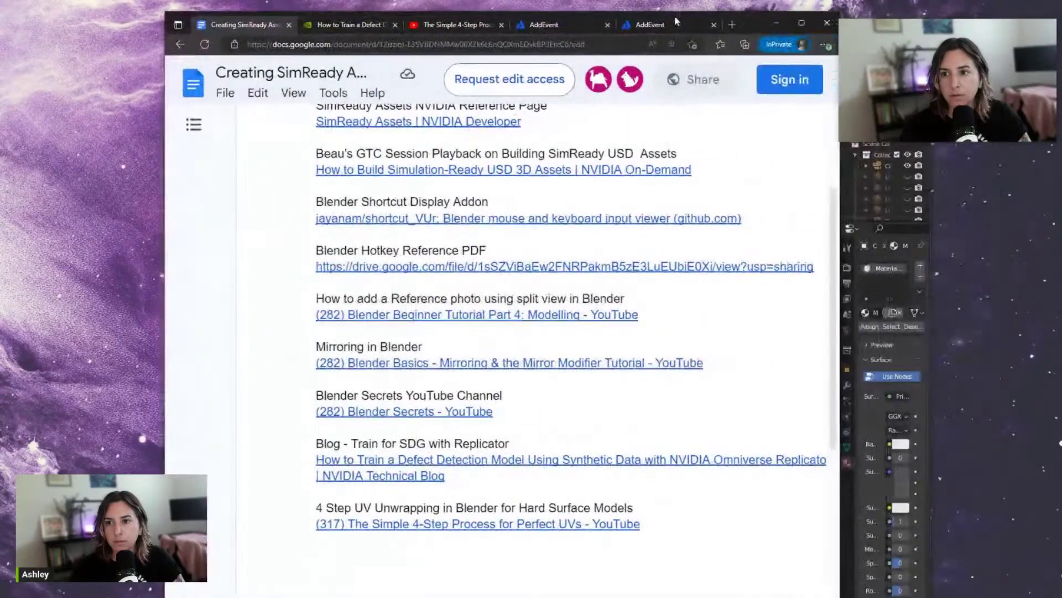
pyautogui.click(733, 25)
pyautogui.write('uv ch')
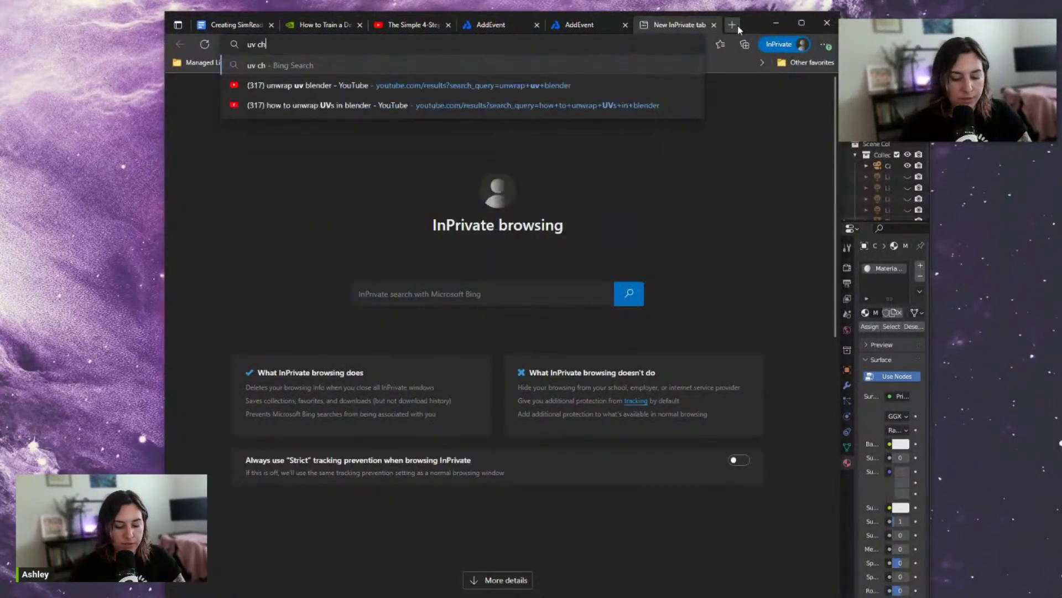
pyautogui.write('eckboard material b')
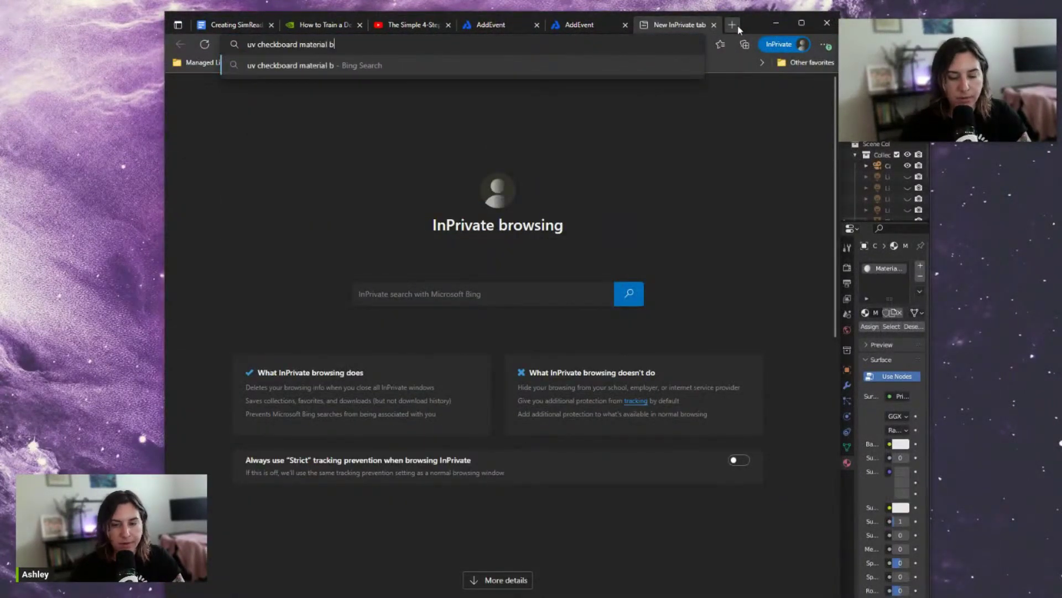
pyautogui.write('lender')
pyautogui.press('Return')
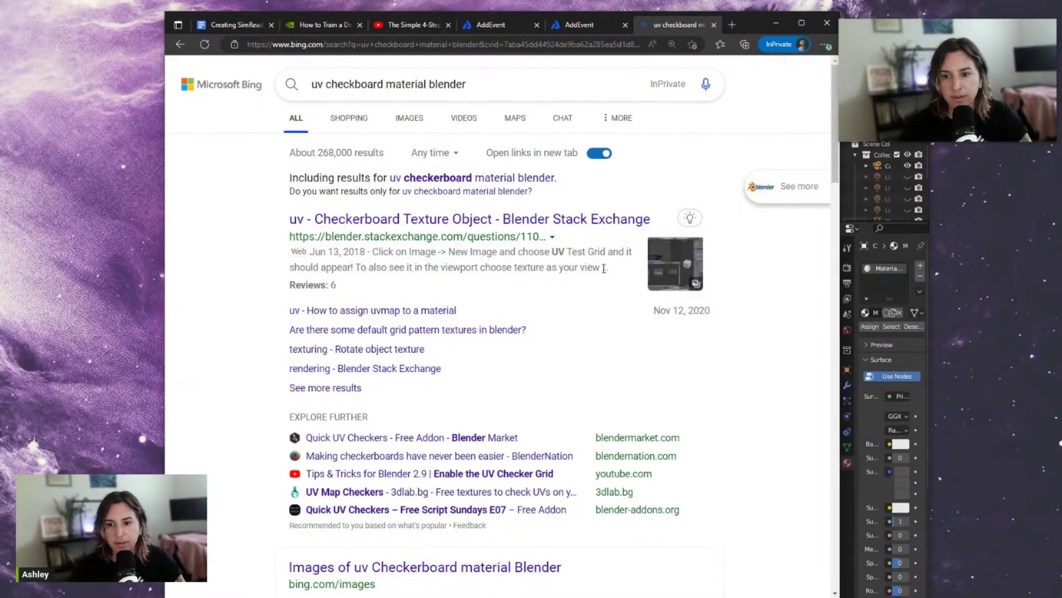
pyautogui.click(932, 265)
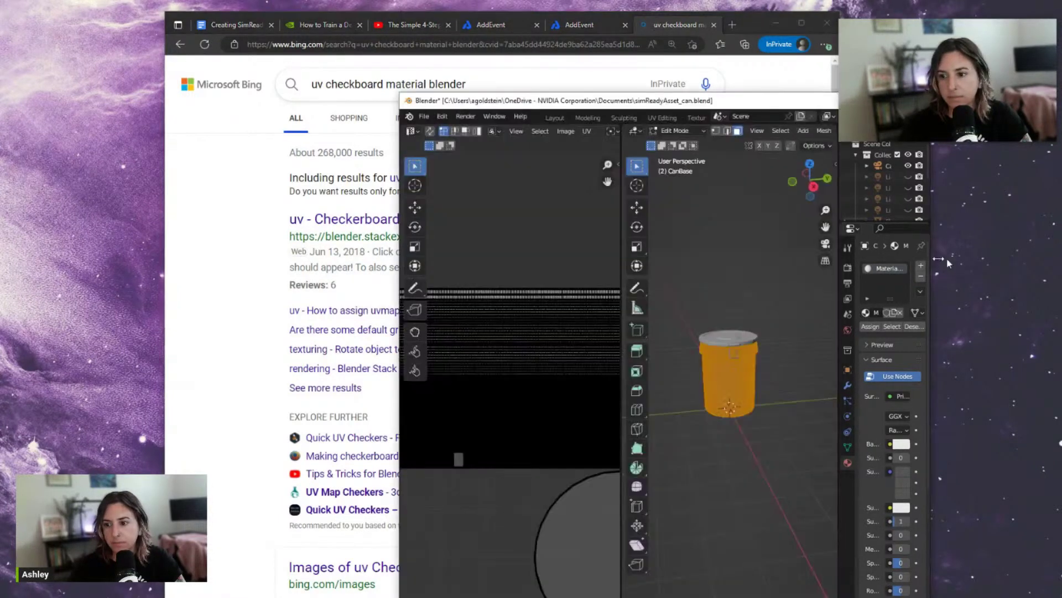
# Maximize Blender and assign the material to the can's selected faces
pyautogui.moveTo(733, 96); pyautogui.dragTo(387, 1)
pyautogui.scroll(-3, 989, 348)
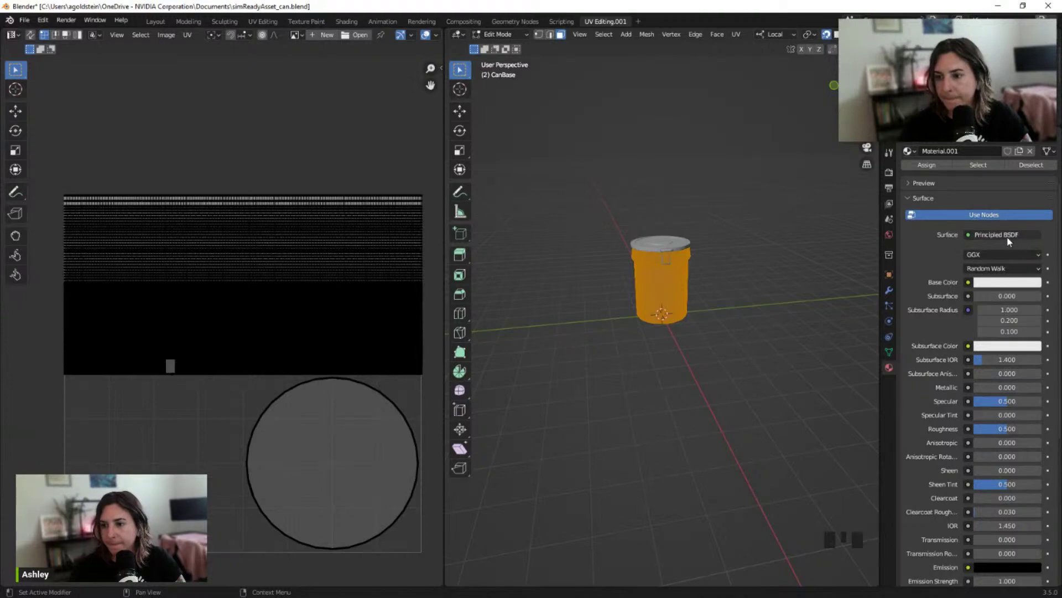
pyautogui.scroll(-5, 1002, 388)
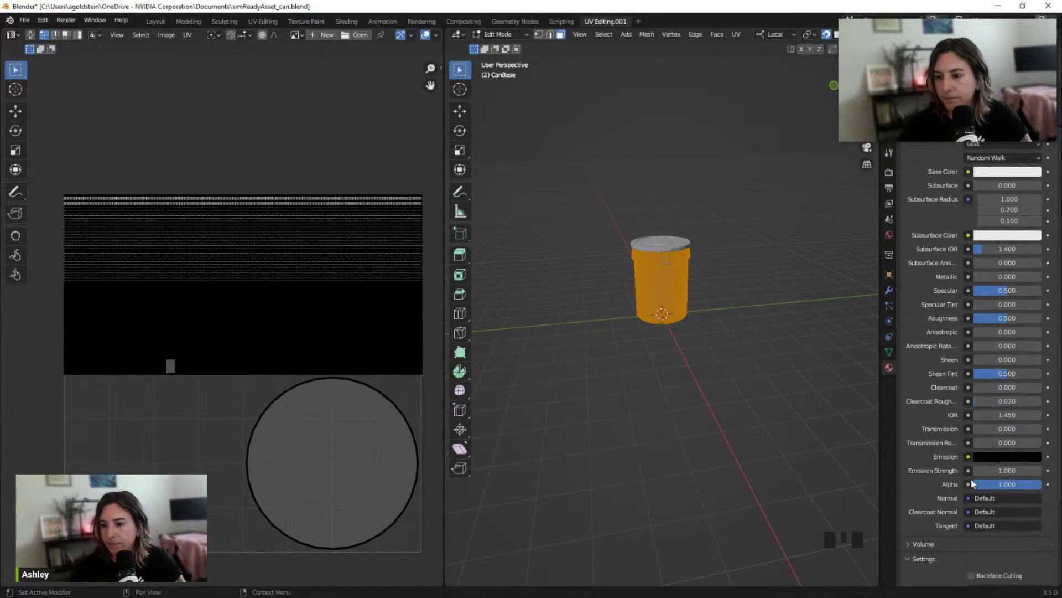
pyautogui.scroll(-3, 972, 484)
pyautogui.scroll(8, 950, 492)
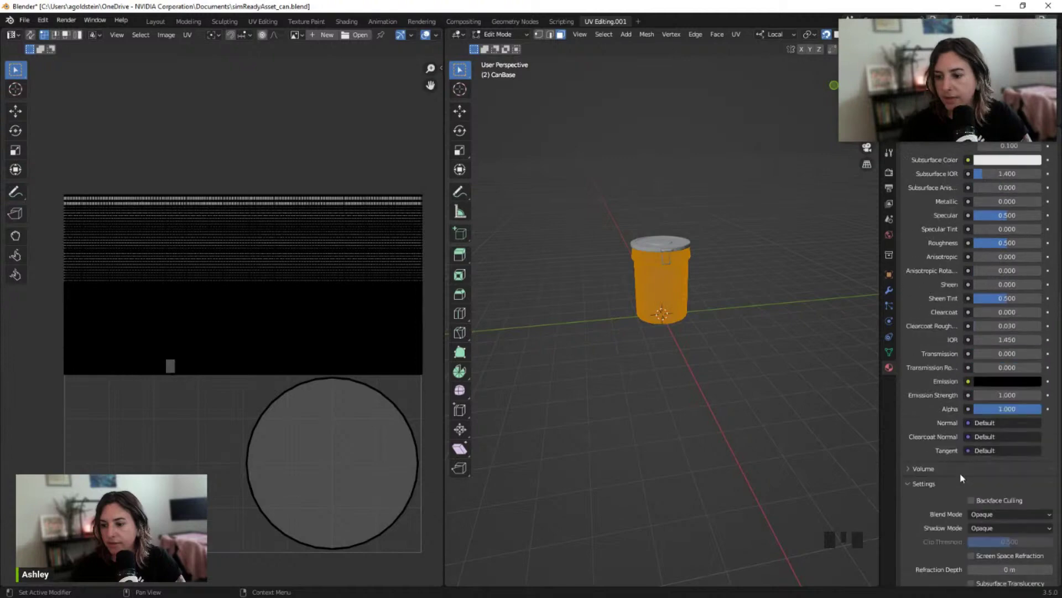
pyautogui.scroll(3, 1017, 241)
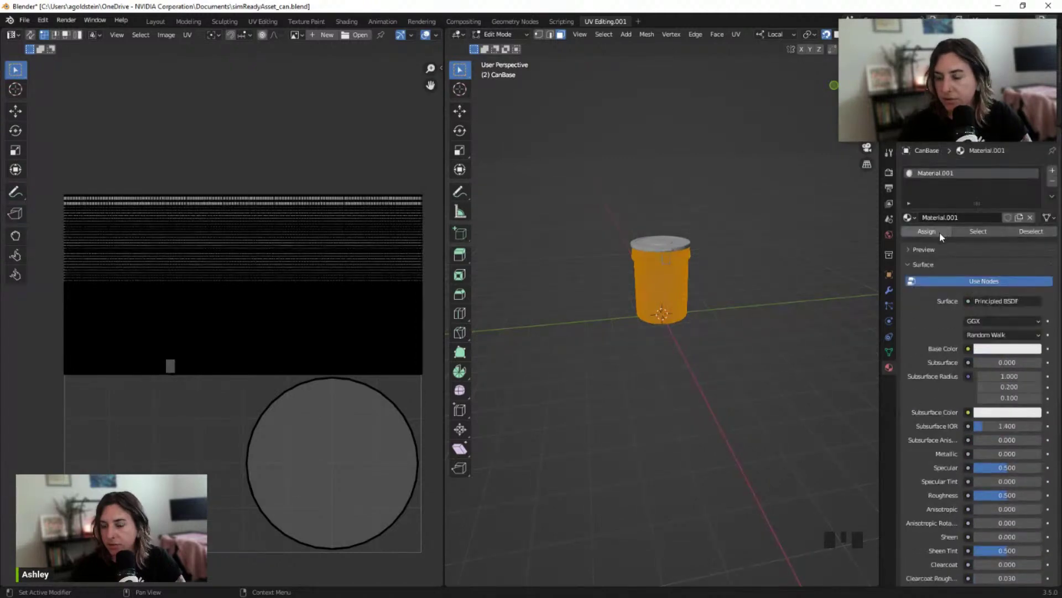
pyautogui.click(930, 232)
# Show the material preview sphere and look over the surface shader and Base Color options
pyautogui.click(925, 250)
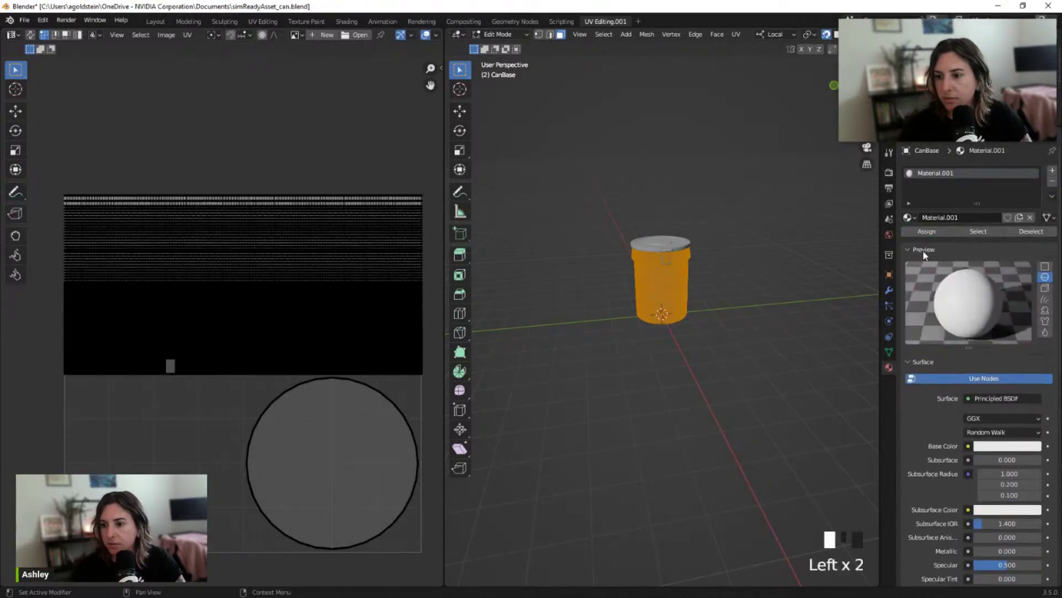
pyautogui.click(1008, 400)
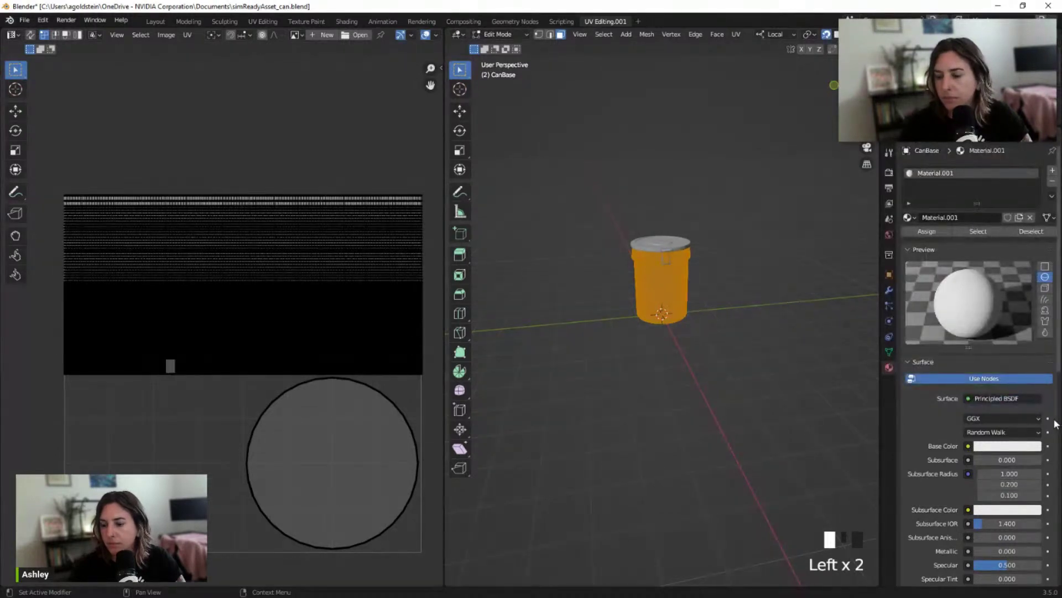
pyautogui.scroll(-4, 1053, 424)
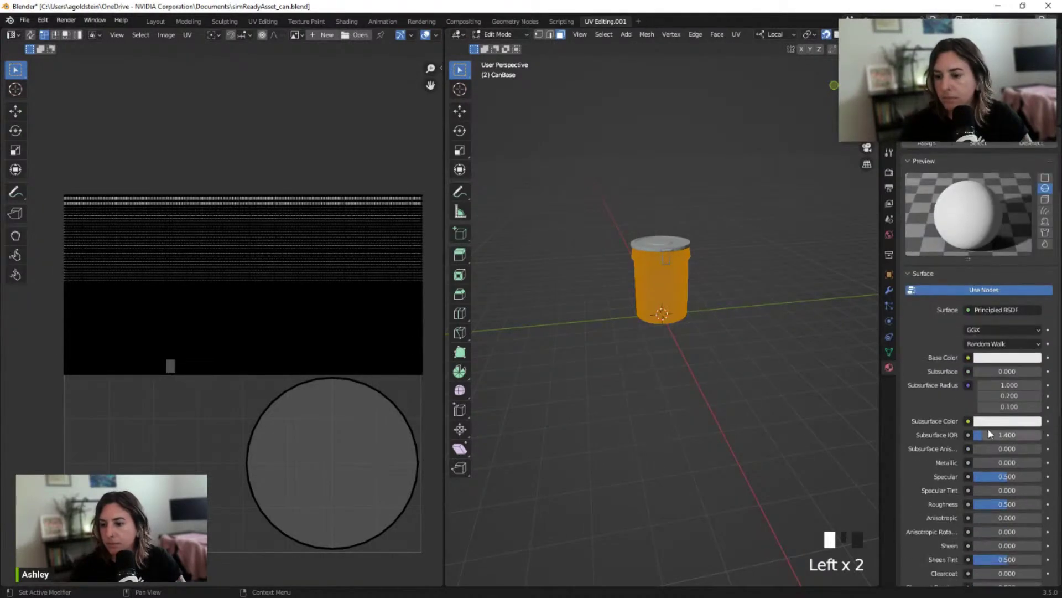
pyautogui.click(1048, 358)
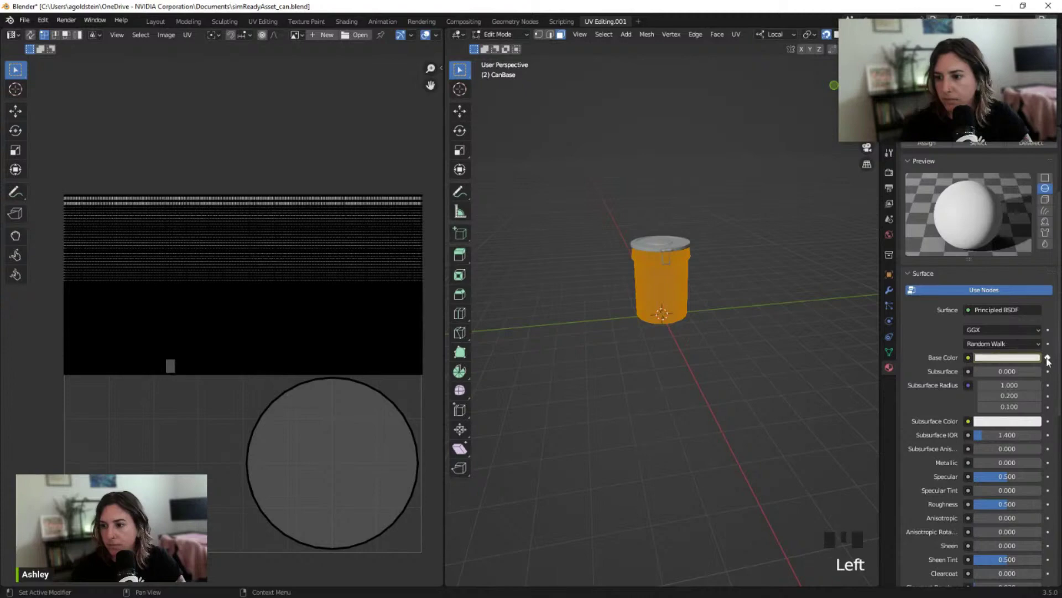
pyautogui.click(1017, 358)
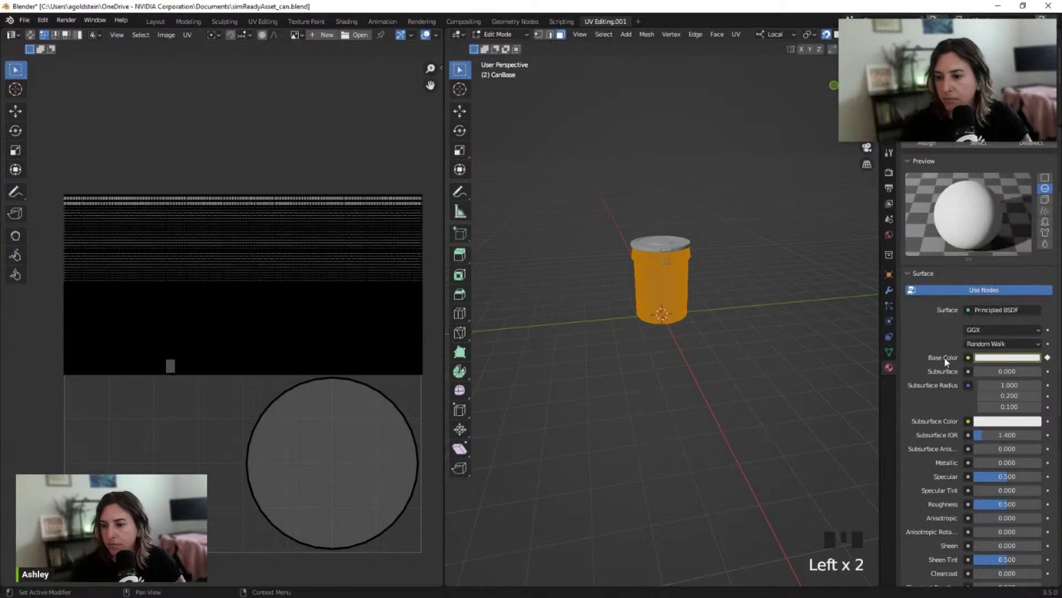
pyautogui.click(923, 352)
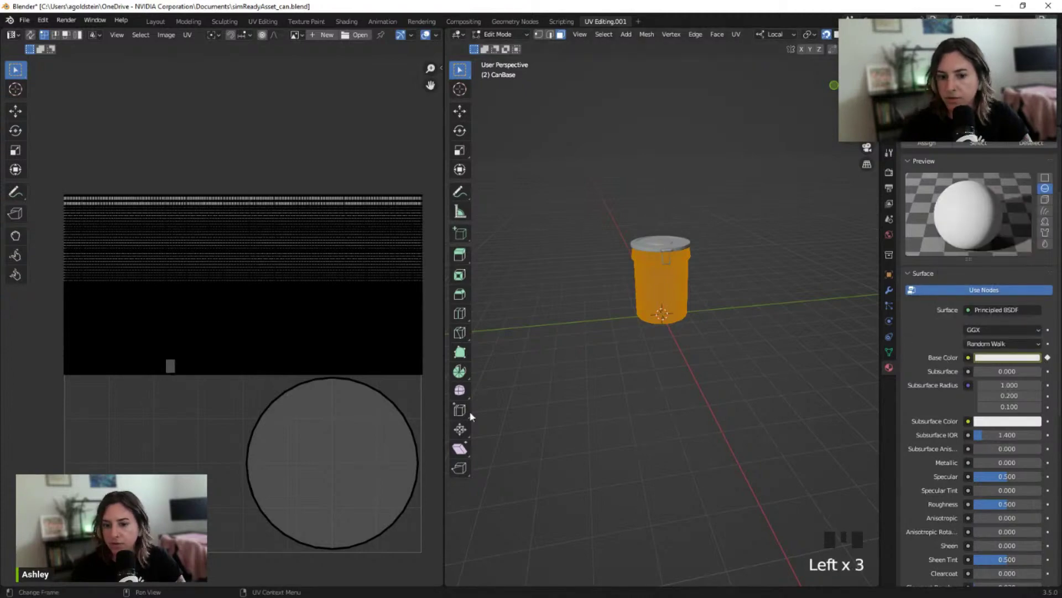
pyautogui.scroll(-1, 720, 277)
# Enlarge the scene outliner and select the Plane object
pyautogui.moveTo(965, 43); pyautogui.dragTo(690, 289)
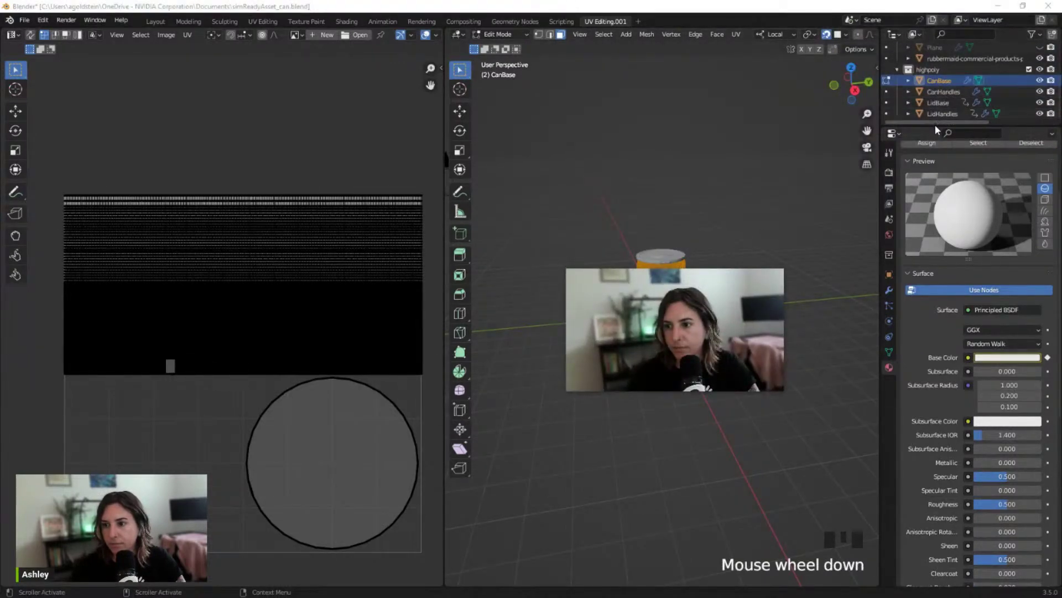
pyautogui.moveTo(935, 125); pyautogui.dragTo(927, 155)
pyautogui.scroll(4, 935, 128)
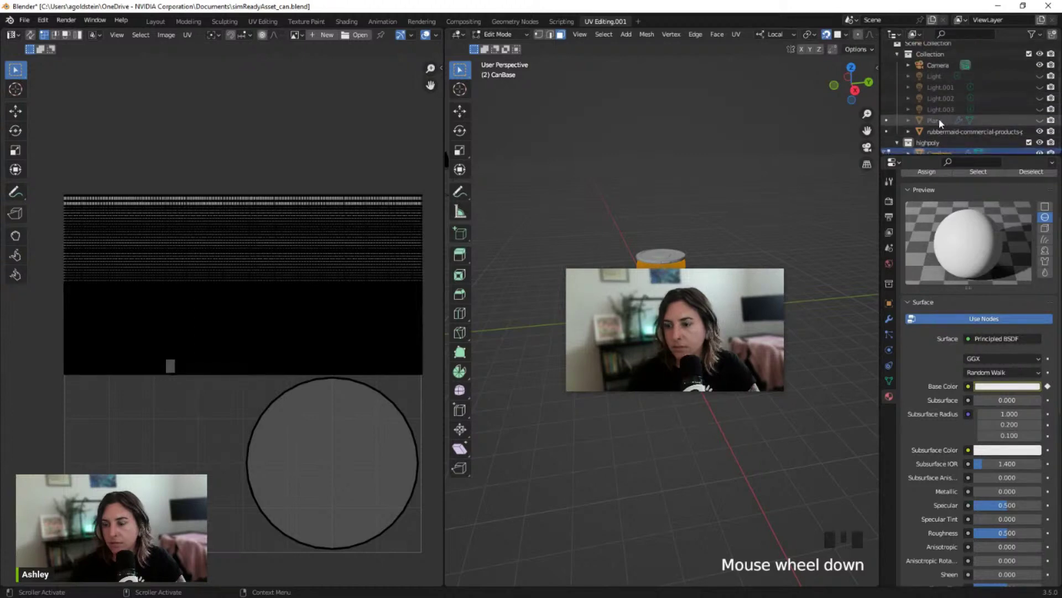
pyautogui.click(938, 120)
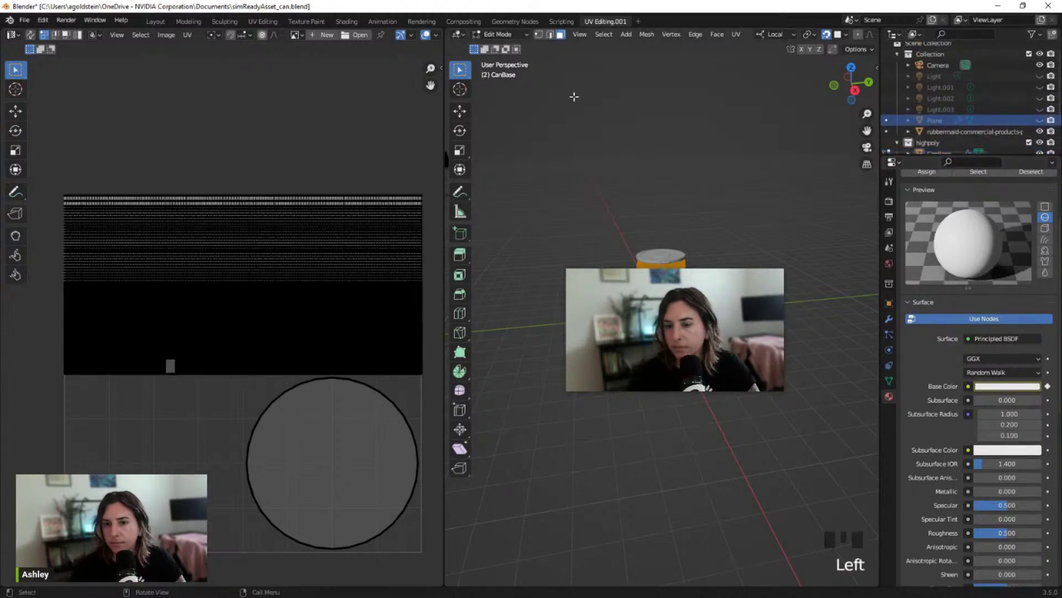
# Switch to the Modeling workspace and take CanBase back to Object Mode
pyautogui.click(188, 21)
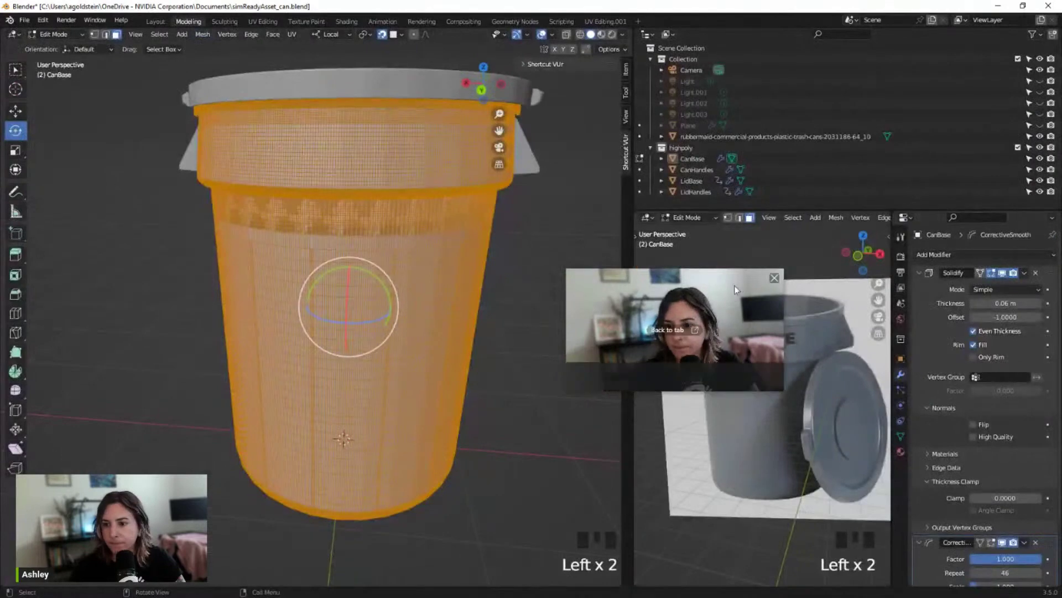
pyautogui.click(791, 371)
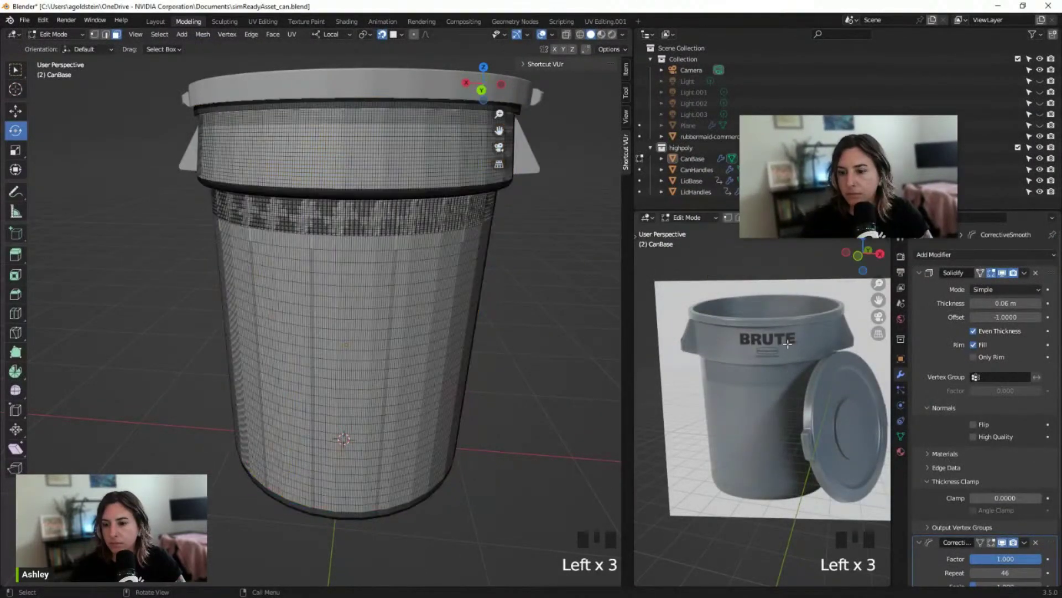
pyautogui.click(787, 343)
pyautogui.press('Tab')
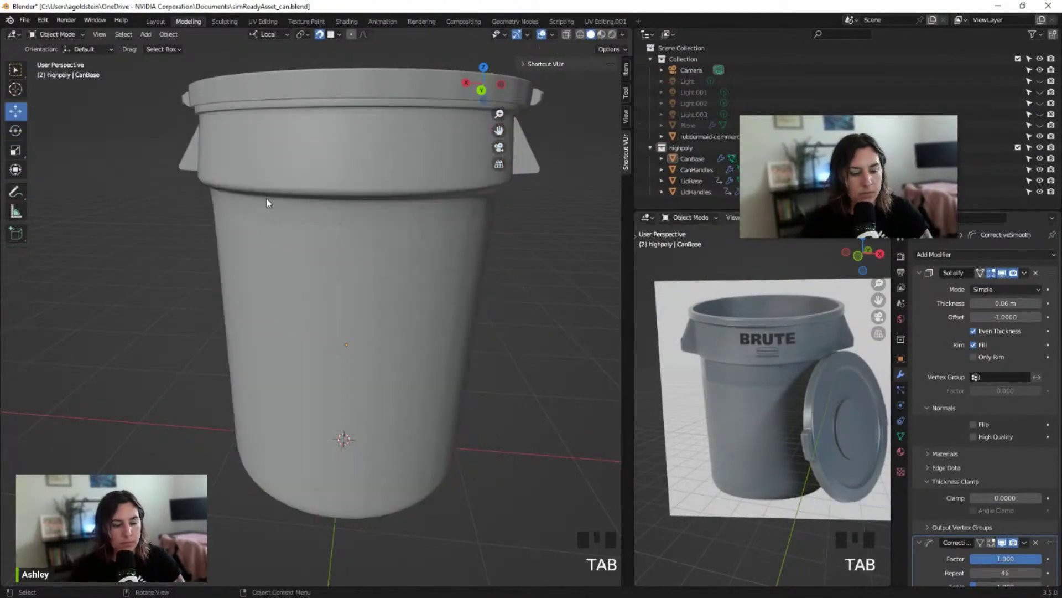
# Check the rubbermaid reference object's material settings, then select CanBase
pyautogui.click(785, 354)
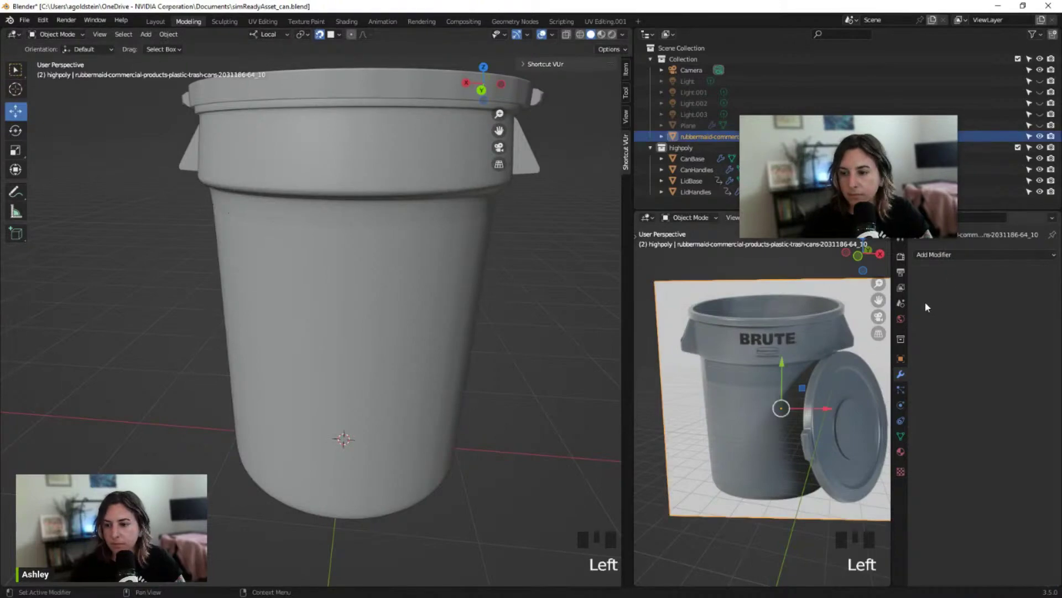
pyautogui.click(901, 319)
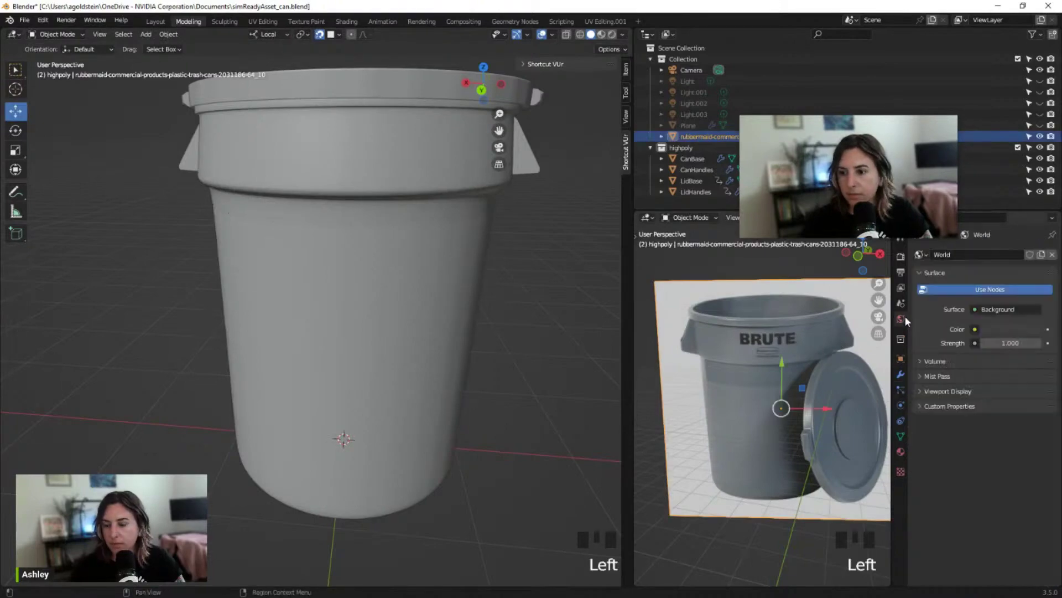
pyautogui.click(901, 452)
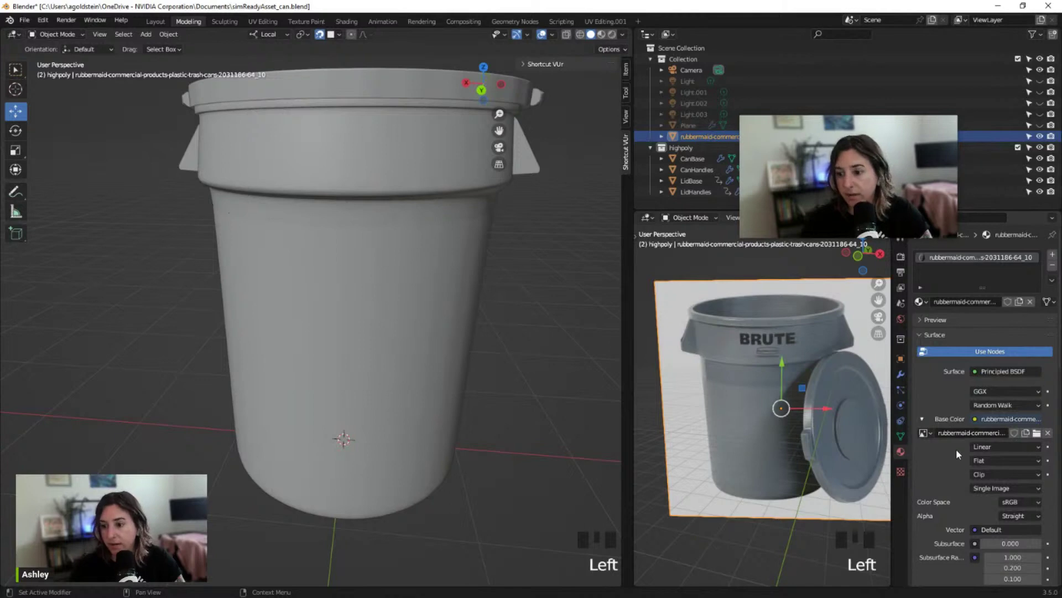
pyautogui.click(425, 256)
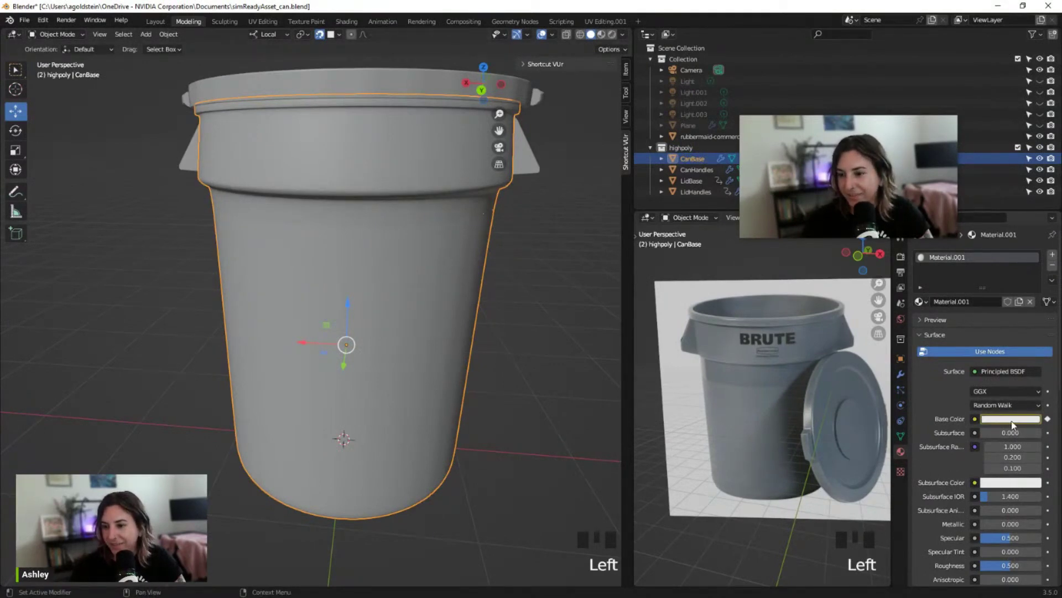
# Review CanBase's Base Color and subsurface options unchanged, then shrink the Blender window
pyautogui.click(1047, 421)
pyautogui.rightClick(1042, 425)
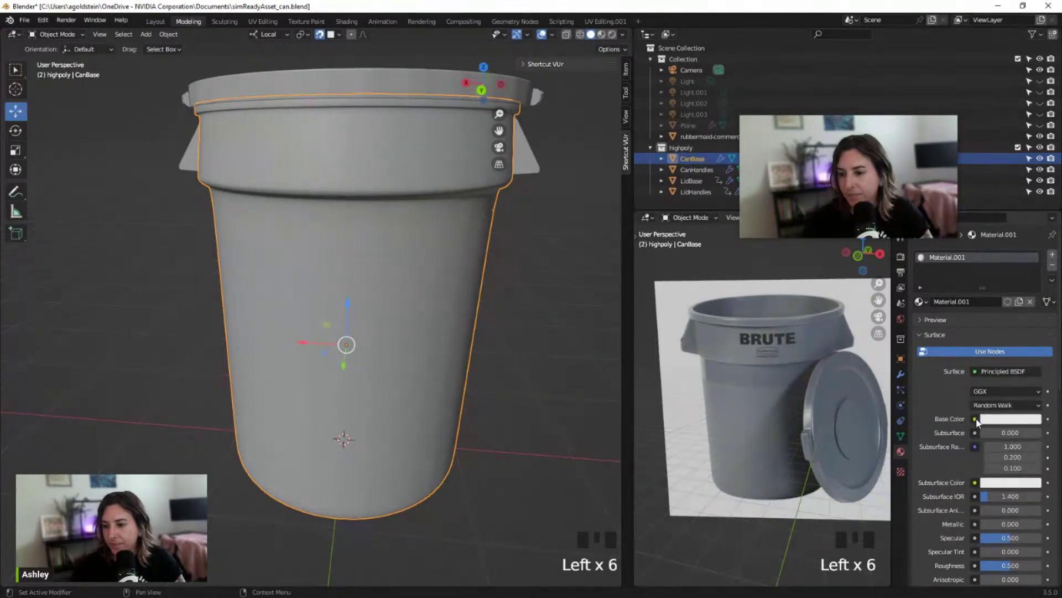
pyautogui.rightClick(996, 424)
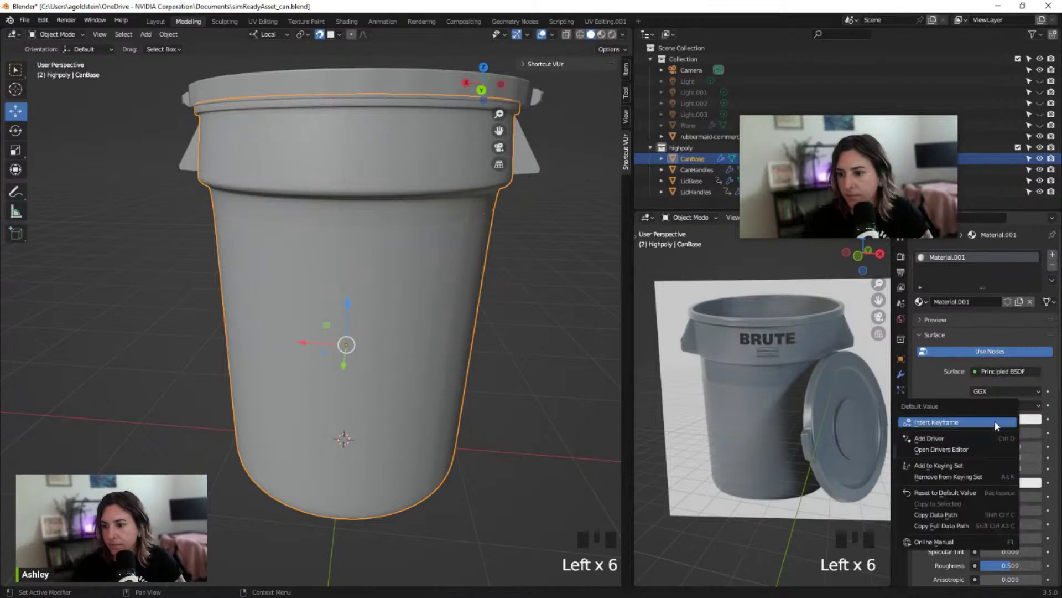
pyautogui.click(1030, 423)
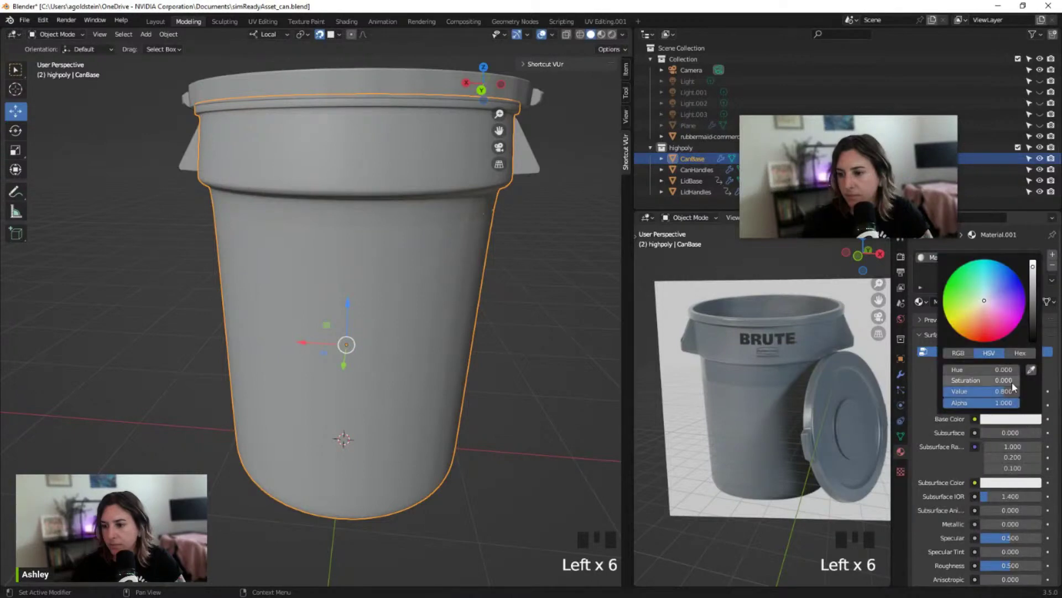
pyautogui.click(954, 419)
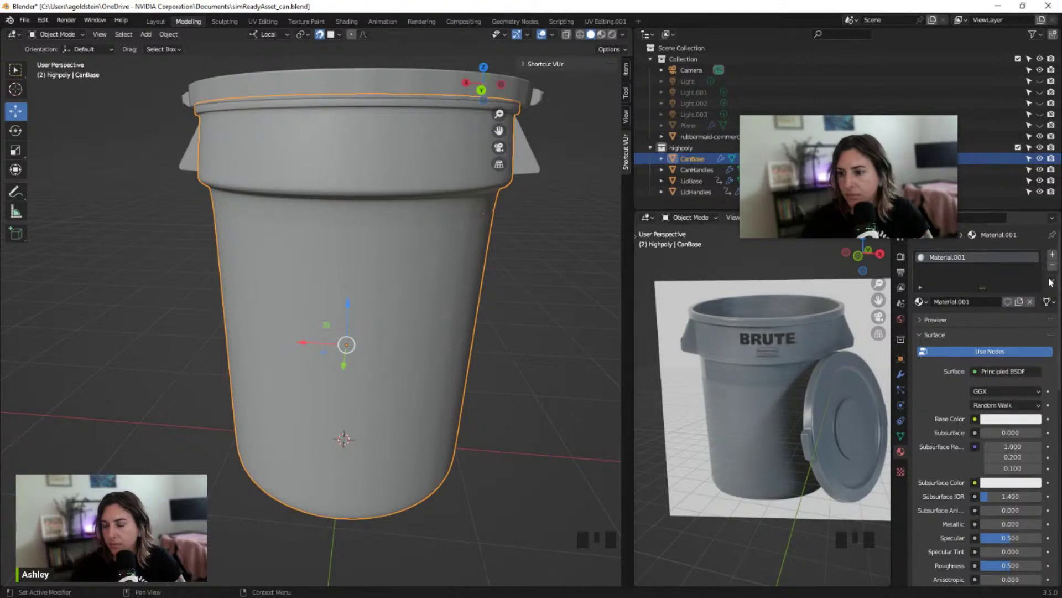
pyautogui.scroll(-3, 1018, 476)
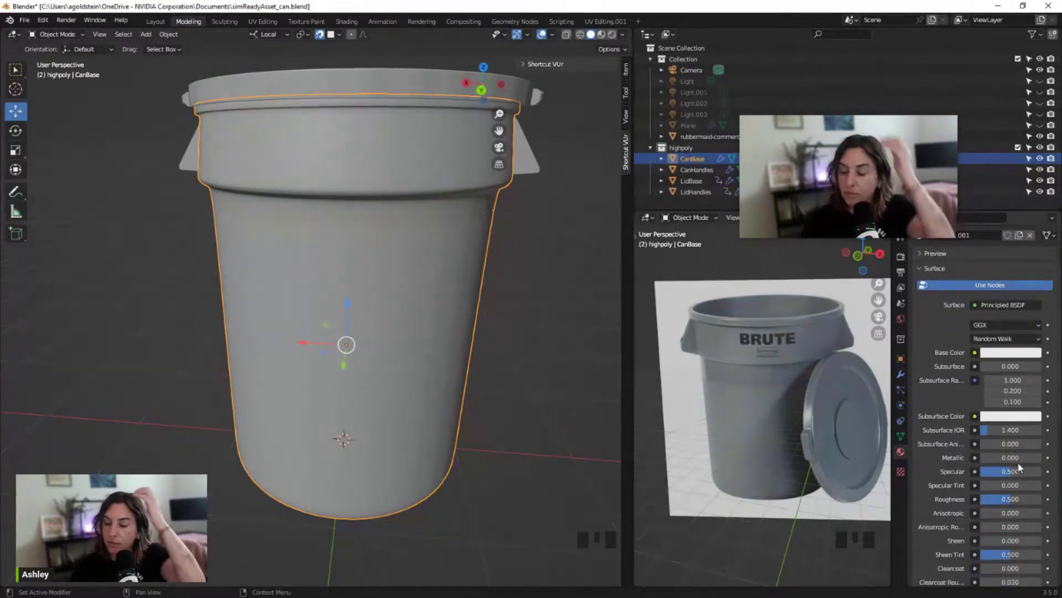
pyautogui.click(1022, 338)
pyautogui.click(1025, 344)
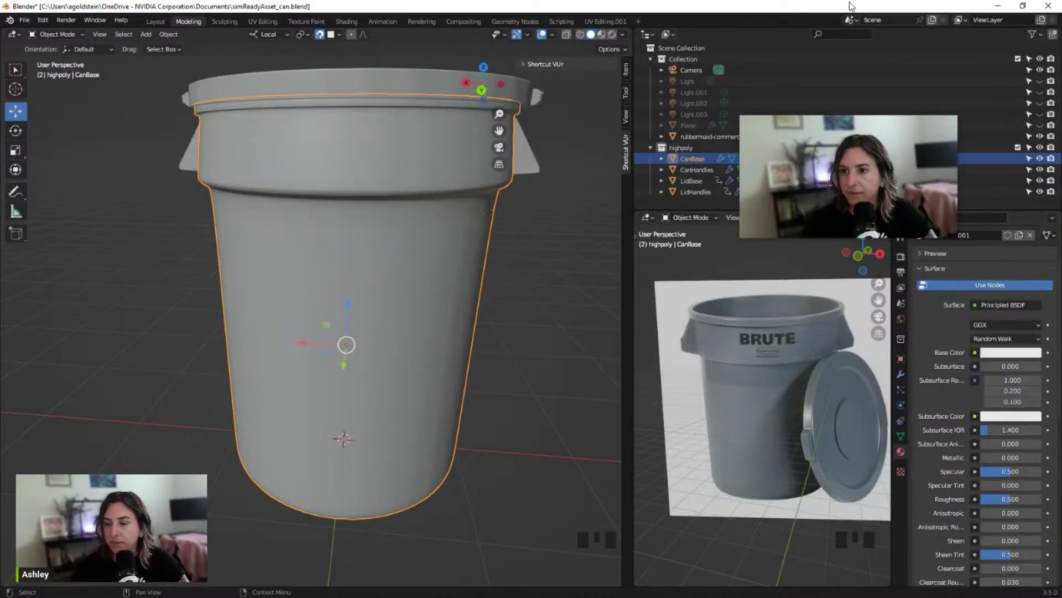
pyautogui.moveTo(852, 6); pyautogui.dragTo(825, 50)
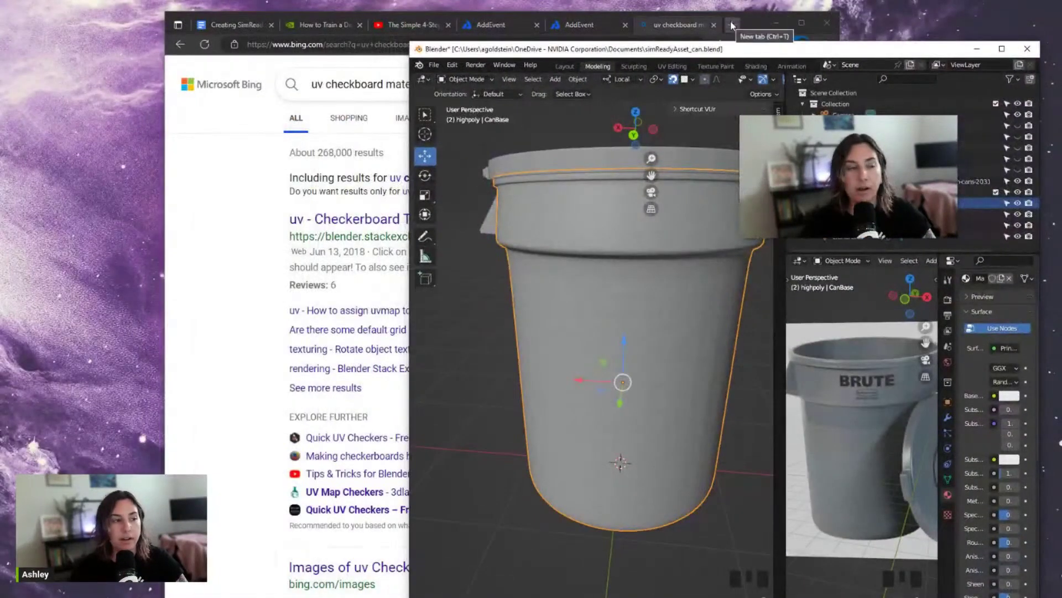
# Search Bing for 'ad image to material blender' in a new private tab
pyautogui.click(732, 26)
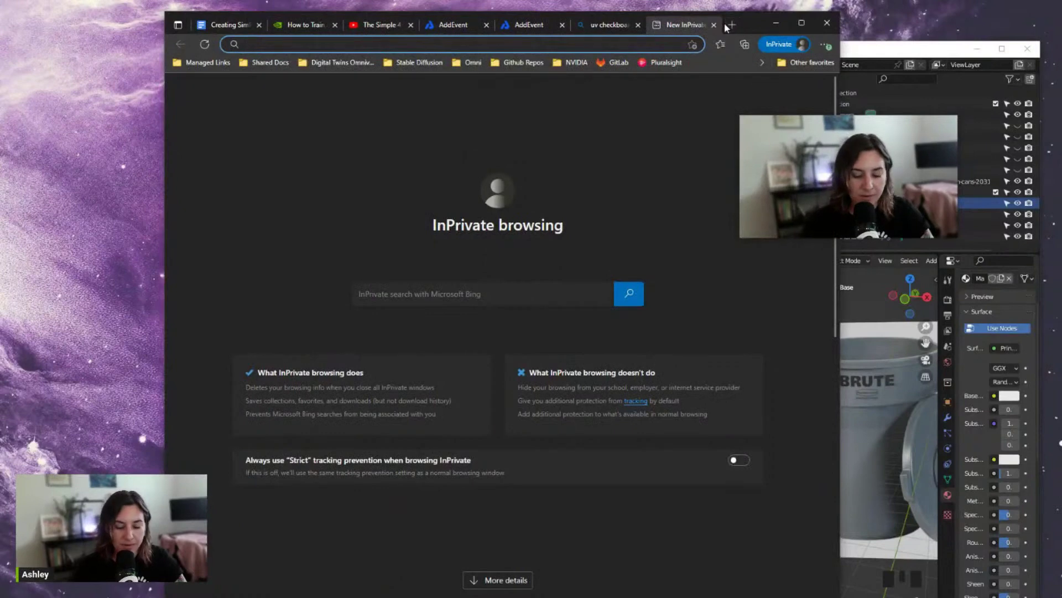
pyautogui.write('ad imag')
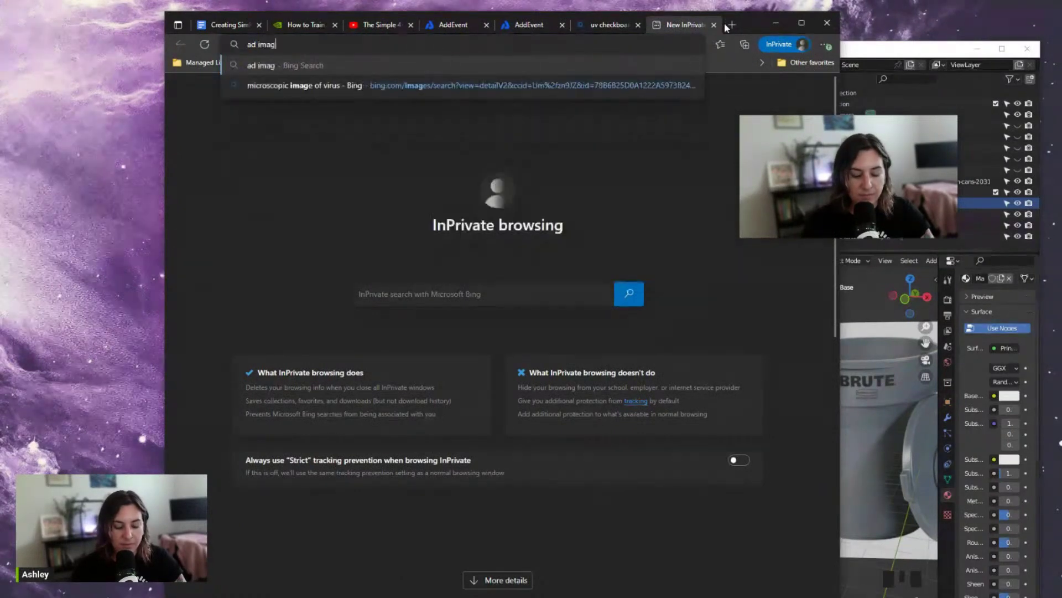
pyautogui.write('e to material blender')
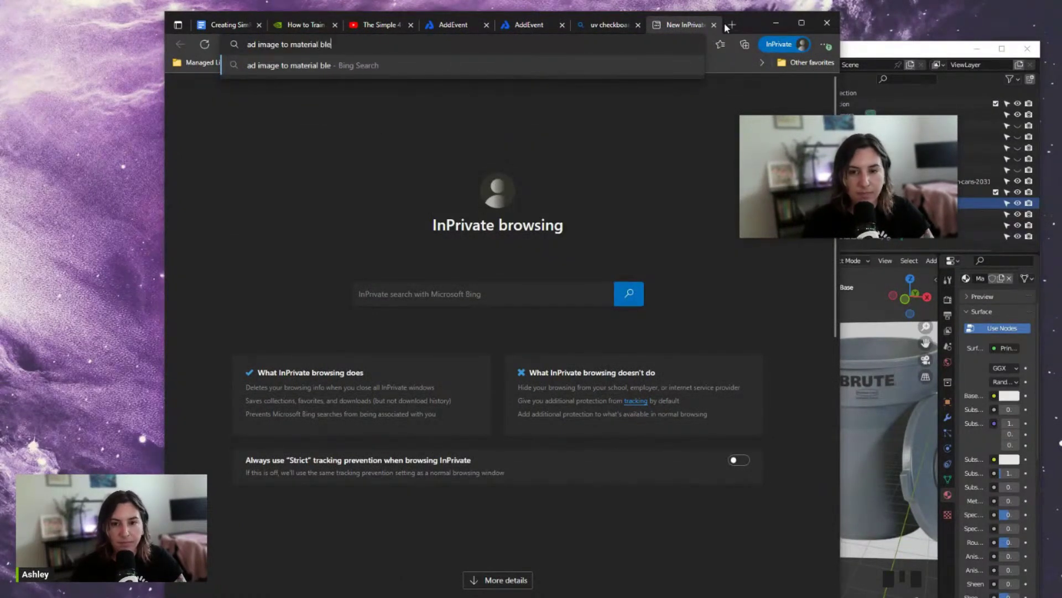
pyautogui.press('Return')
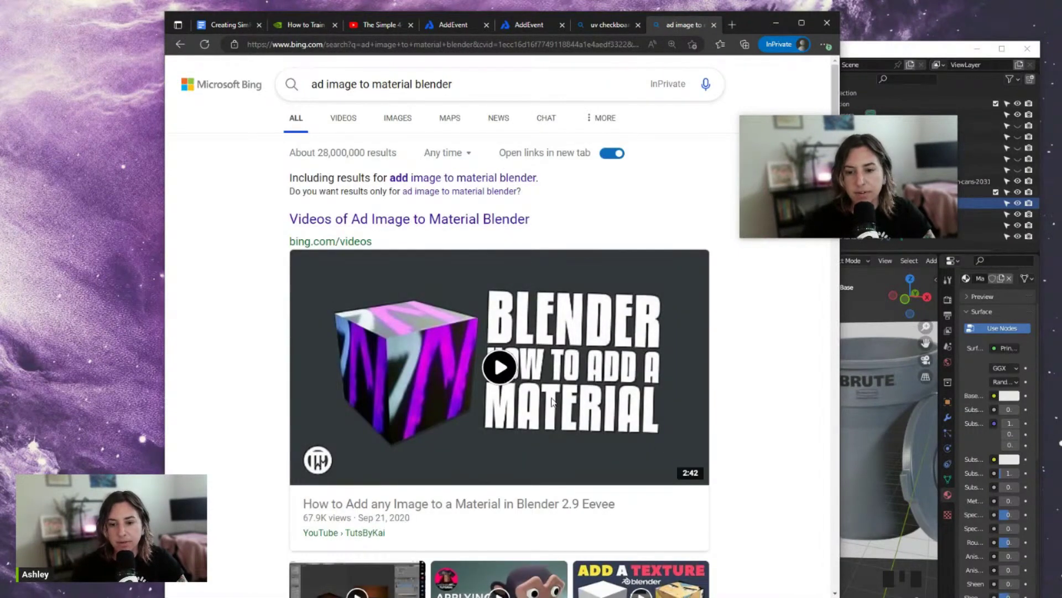
# Play the image-to-material tutorial, skip to about 0:27, pause it, and maximize Blender again
pyautogui.click(501, 368)
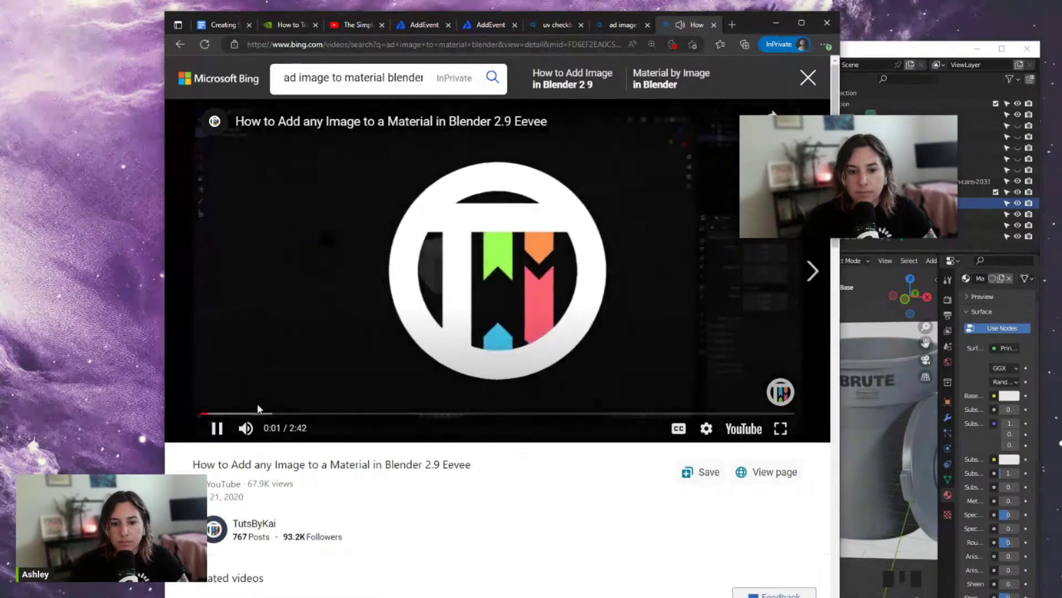
pyautogui.moveTo(246, 414); pyautogui.dragTo(305, 420)
pyautogui.click(247, 429)
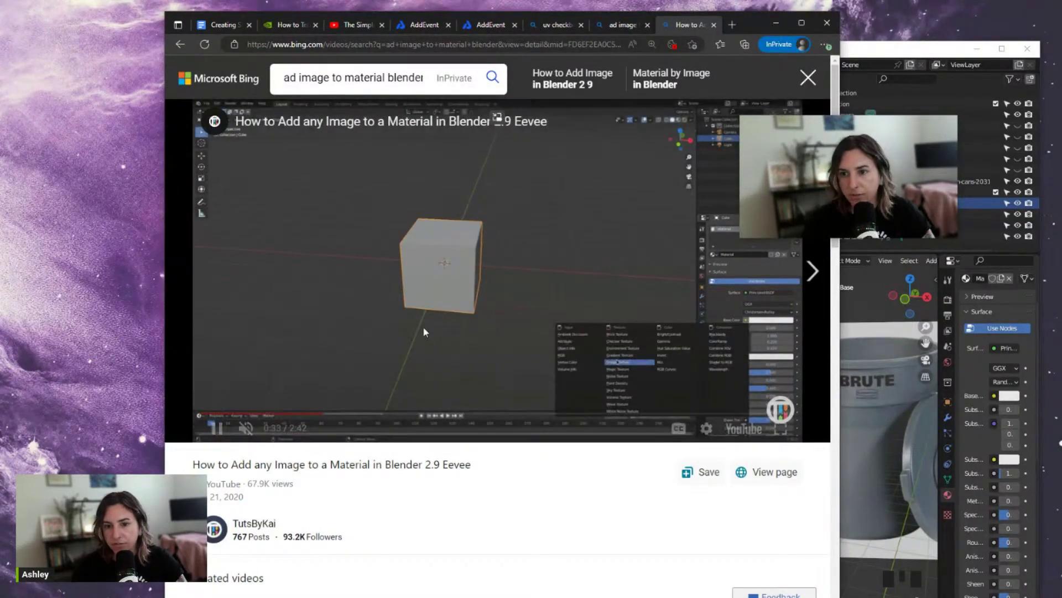
pyautogui.click(423, 332)
pyautogui.click(908, 93)
pyautogui.click(1002, 49)
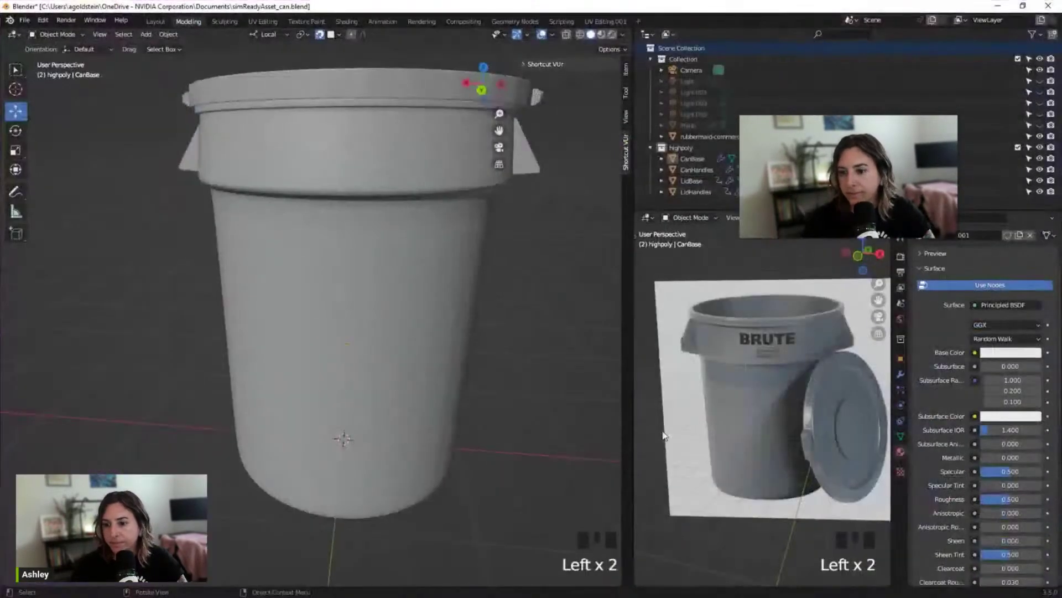
# Connect a Checker Texture to the CanBase Base Color and switch the viewport to Rendered shading
pyautogui.click(975, 353)
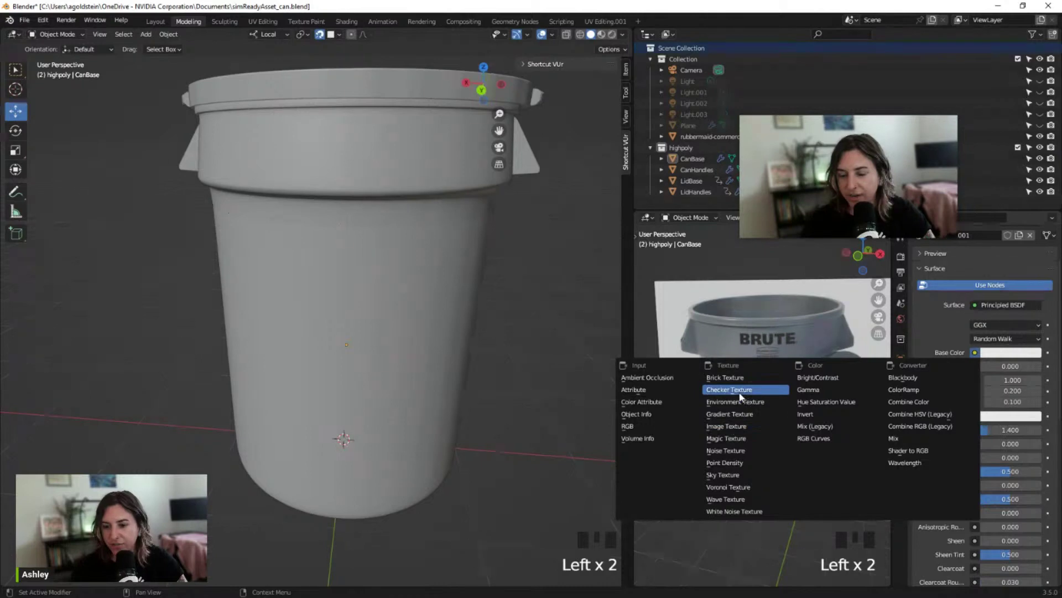
pyautogui.press('Return')
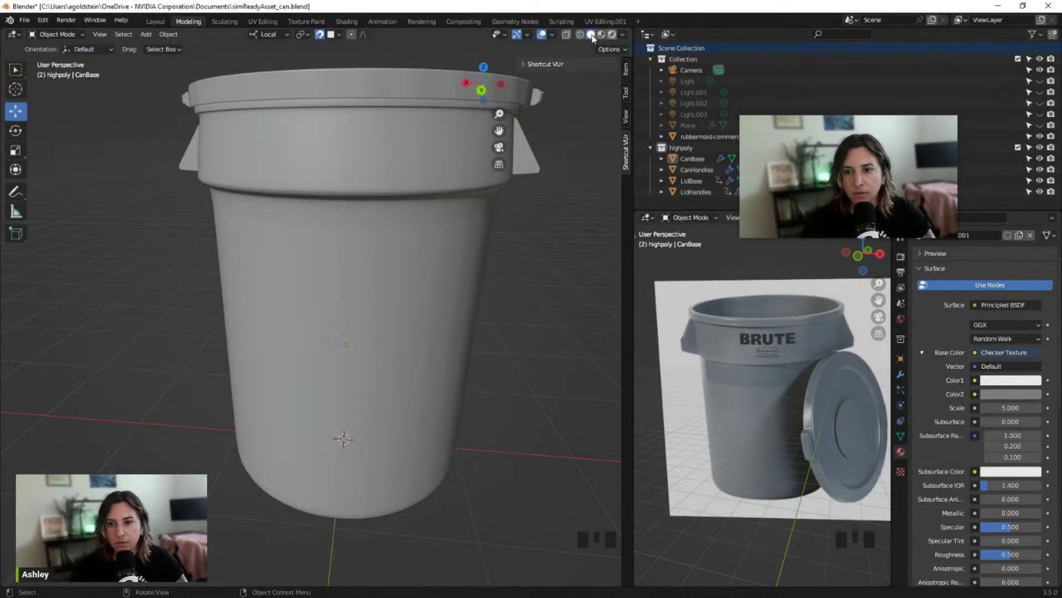
pyautogui.click(612, 35)
# Orbit and zoom around the can to inspect the checker pattern, then enter Edit Mode
pyautogui.moveTo(463, 211); pyautogui.dragTo(408, 287, button='middle')
pyautogui.scroll(-3, 451, 247)
pyautogui.scroll(4, 291, 265)
pyautogui.scroll(-2, 282, 260)
pyautogui.scroll(-3, 280, 288)
pyautogui.moveTo(280, 288)
pyautogui.mouseDown(button='middle')
pyautogui.moveTo(154, 280)
pyautogui.moveTo(277, 289)
pyautogui.mouseUp(button='middle')
pyautogui.scroll(5, 278, 288)
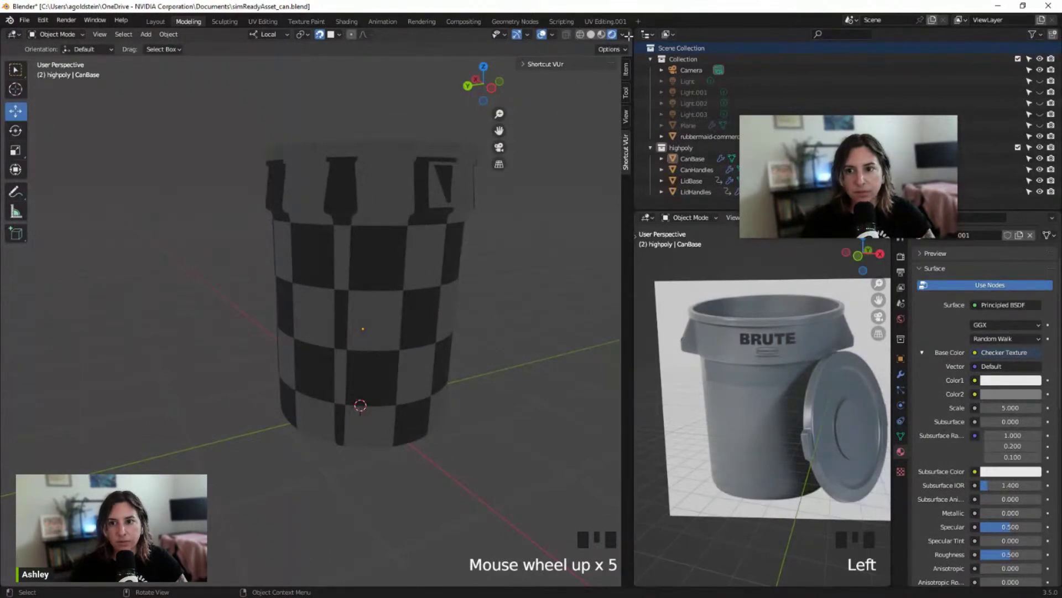
pyautogui.press('Tab')
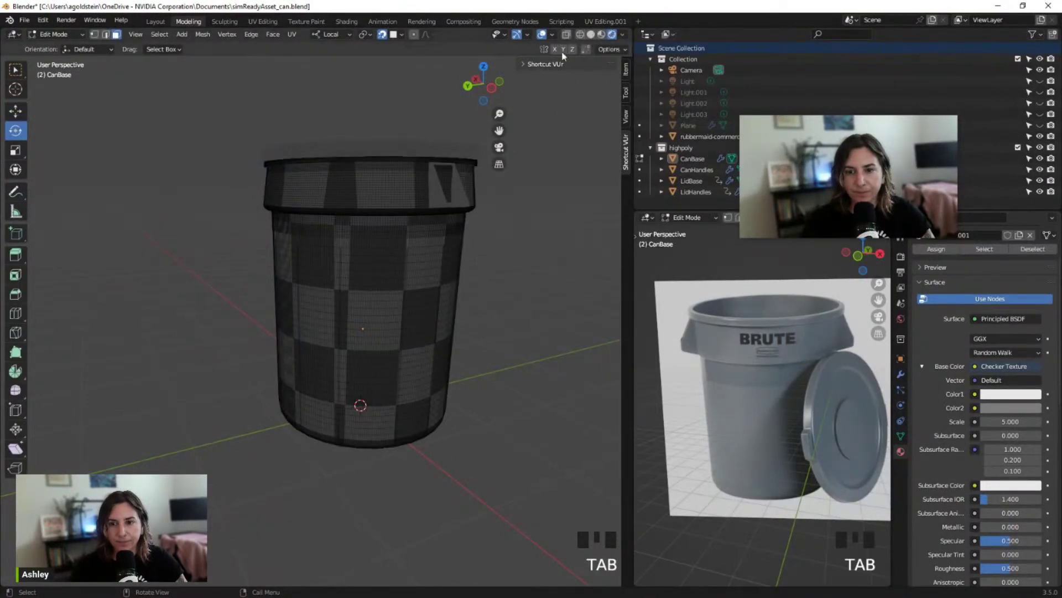
# In UV Editing.001, select all sharp edges of CanBase and mark them as seams
pyautogui.click(592, 20)
pyautogui.scroll(6, 642, 307)
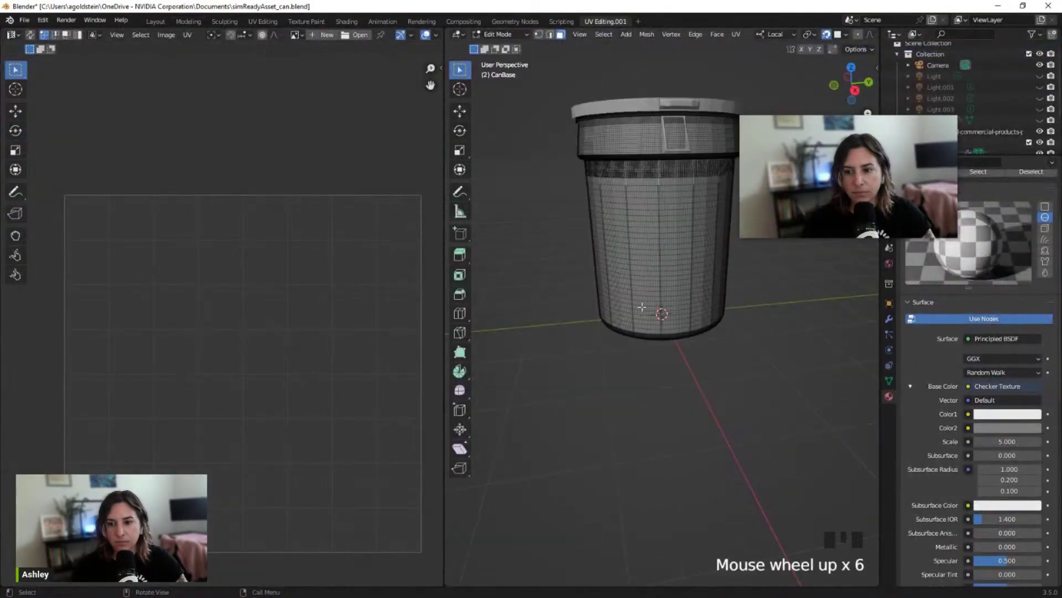
pyautogui.click(604, 34)
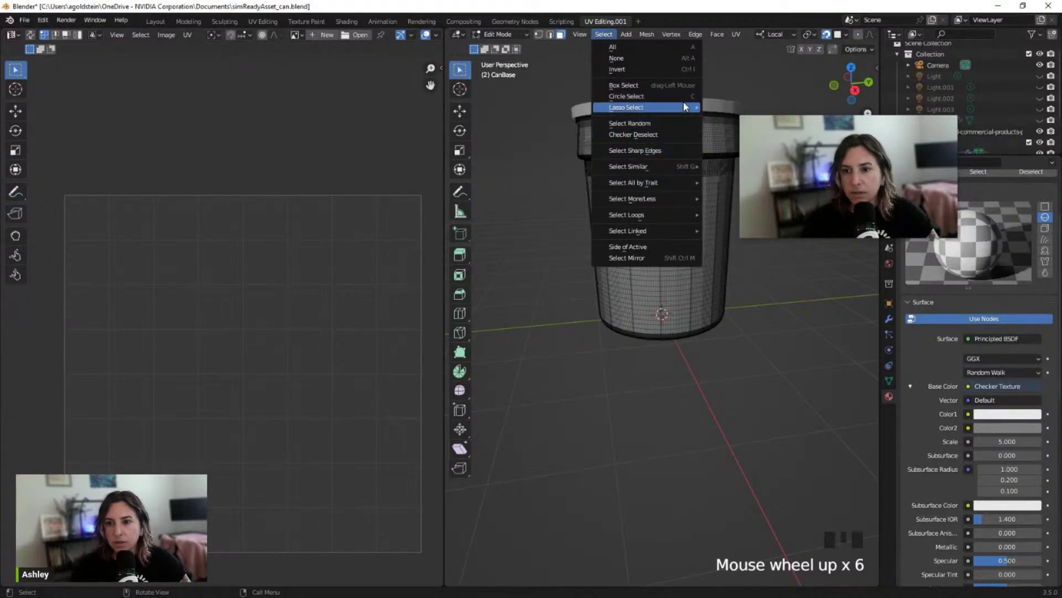
pyautogui.click(651, 150)
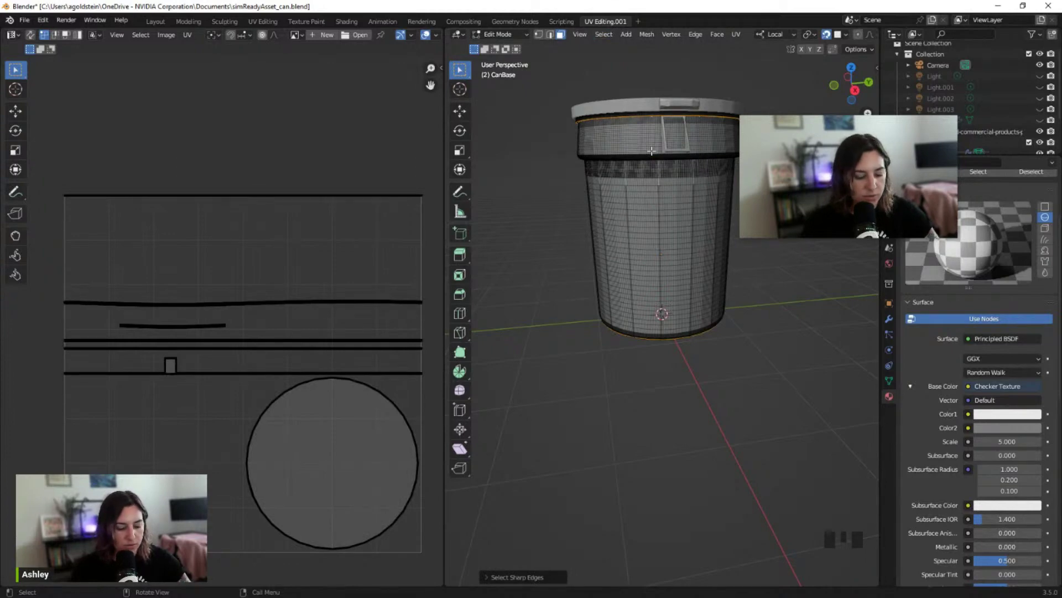
pyautogui.hotkey('ctrl', 'e')
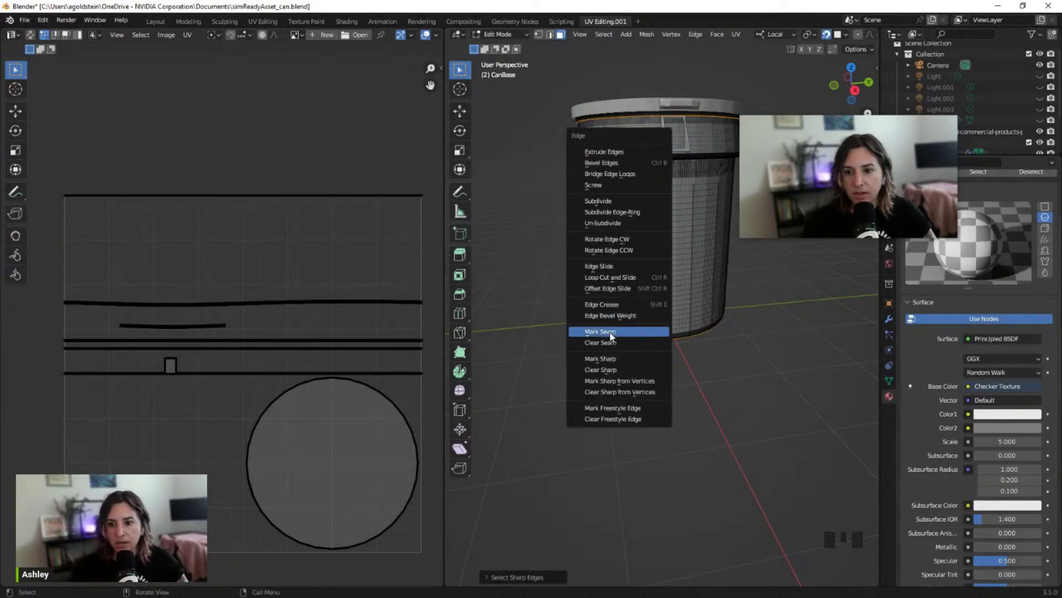
pyautogui.click(609, 331)
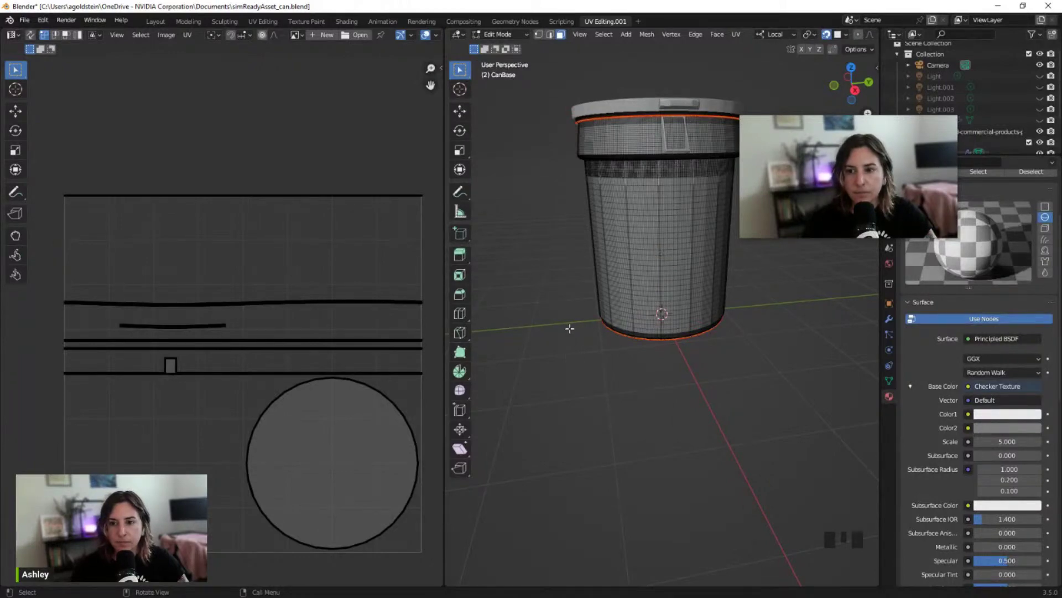
# Inspect the new seams, return to UV Editing.001 and restore Blender to a smaller window
pyautogui.moveTo(570, 329); pyautogui.dragTo(531, 332, button='middle')
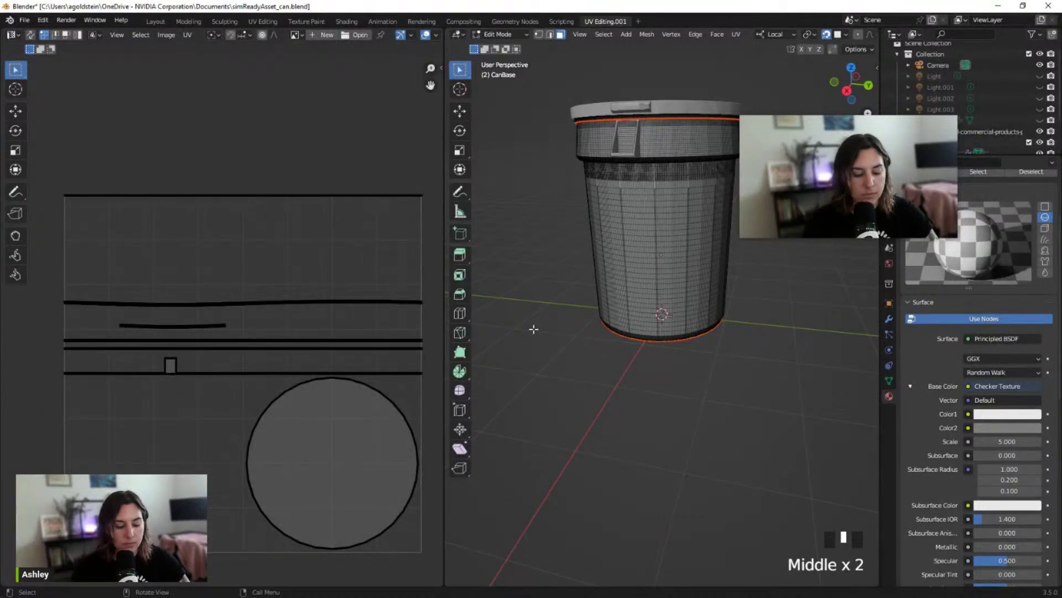
pyautogui.click(188, 21)
pyautogui.moveTo(309, 162); pyautogui.dragTo(316, 156, button='middle')
pyautogui.scroll(2, 316, 156)
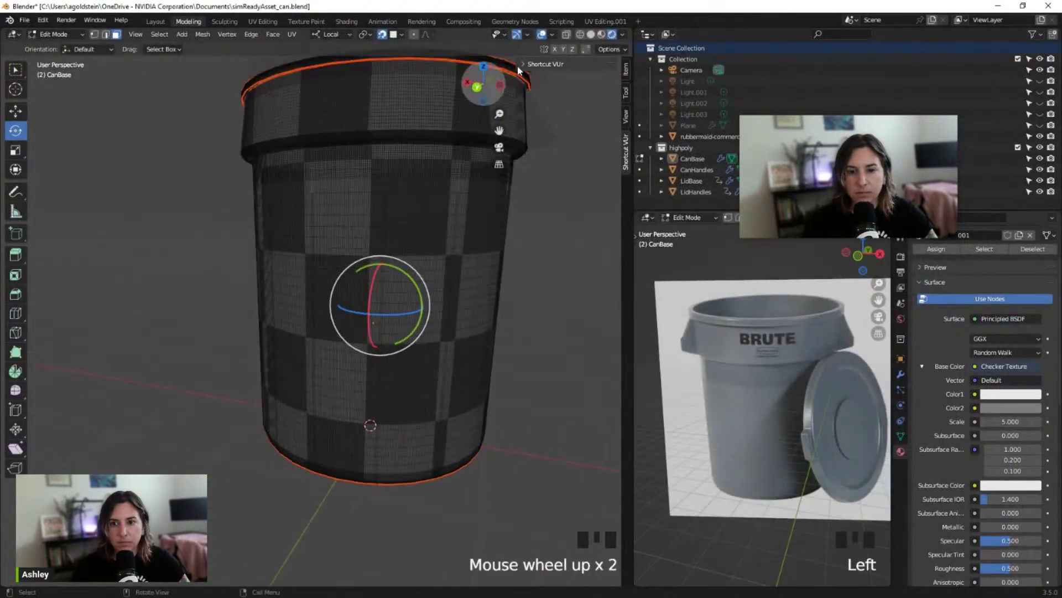
pyautogui.click(606, 21)
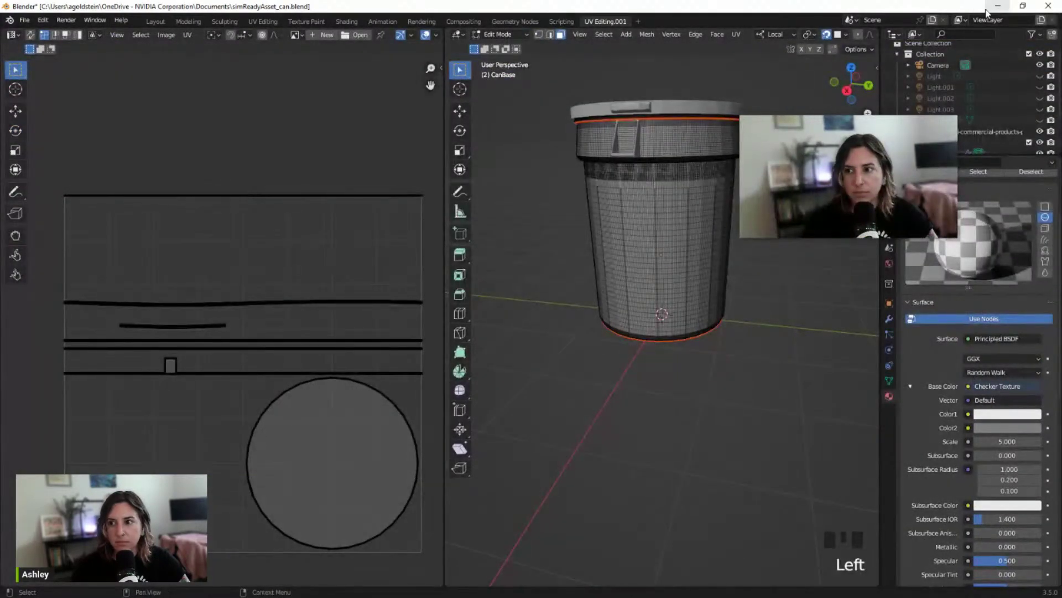
pyautogui.click(1023, 5)
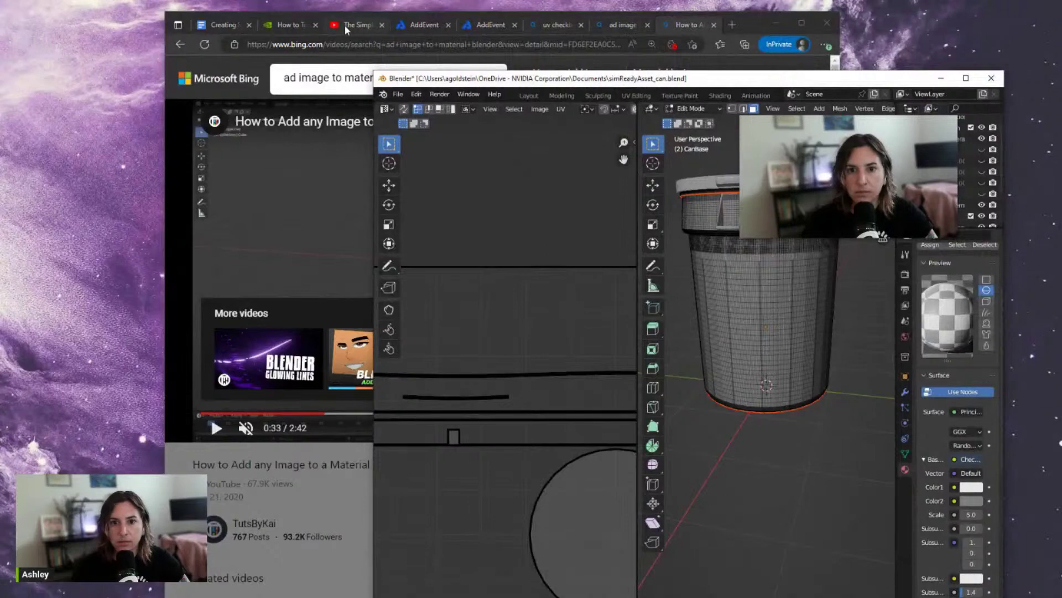
# Seek the 4-Step UV tutorial to the cylinder unwrapping part at 8:32, then leave full screen
pyautogui.click(346, 27)
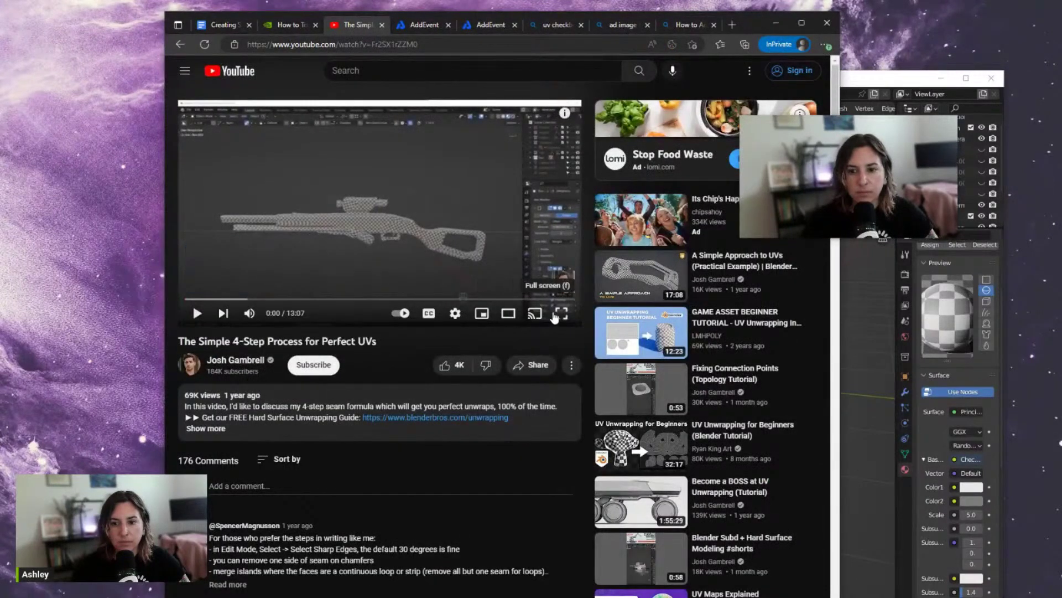
pyautogui.click(555, 315)
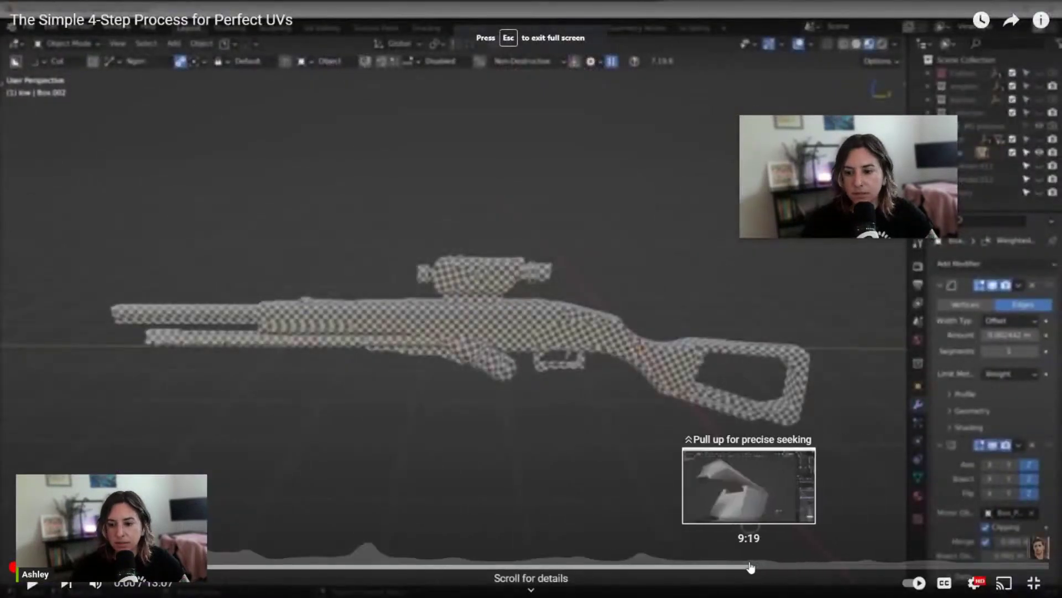
pyautogui.click(672, 567)
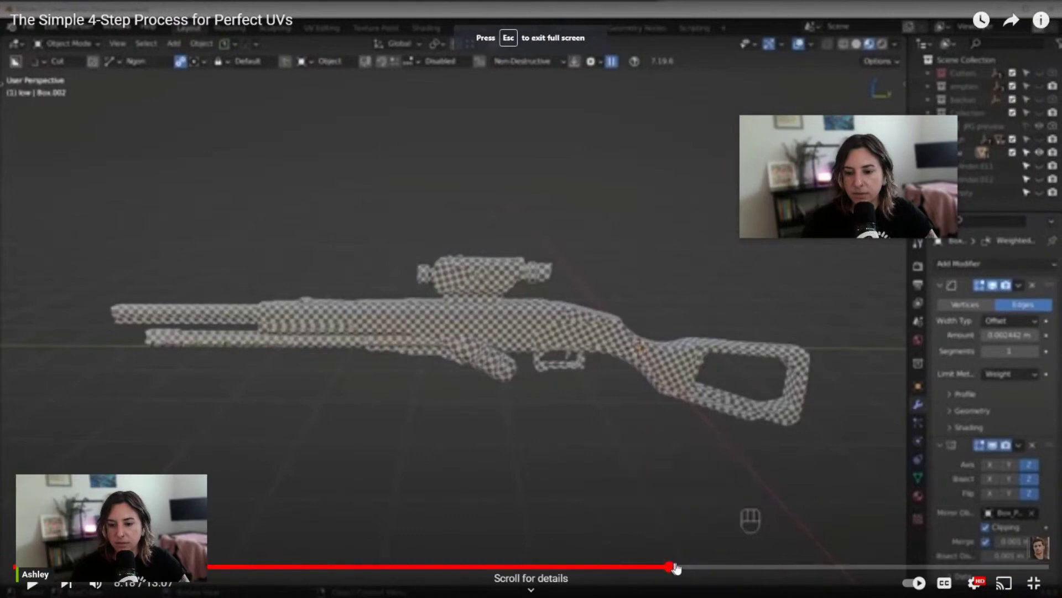
pyautogui.click(688, 567)
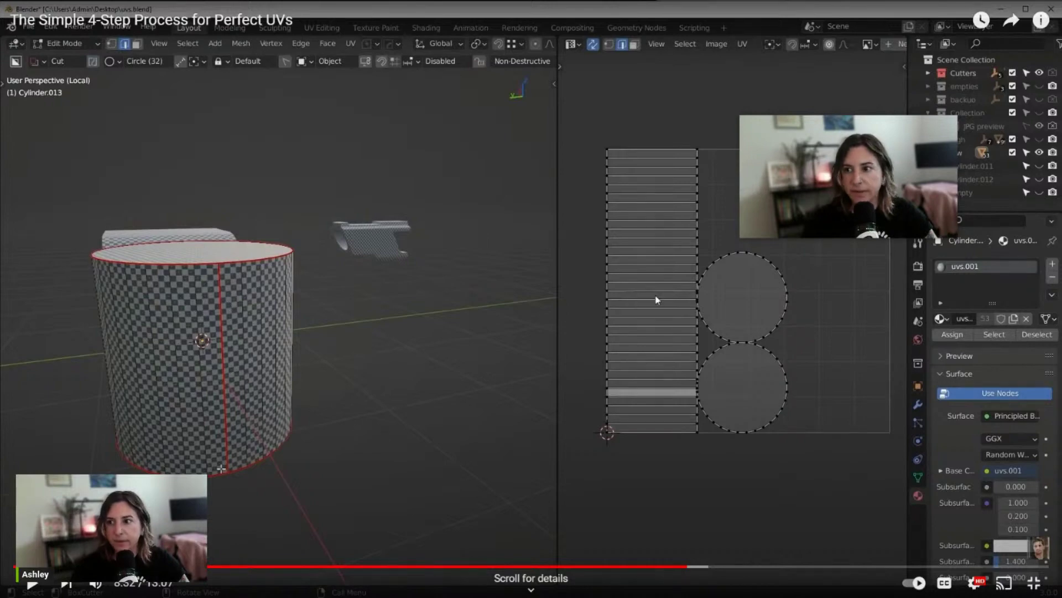
pyautogui.click(1033, 582)
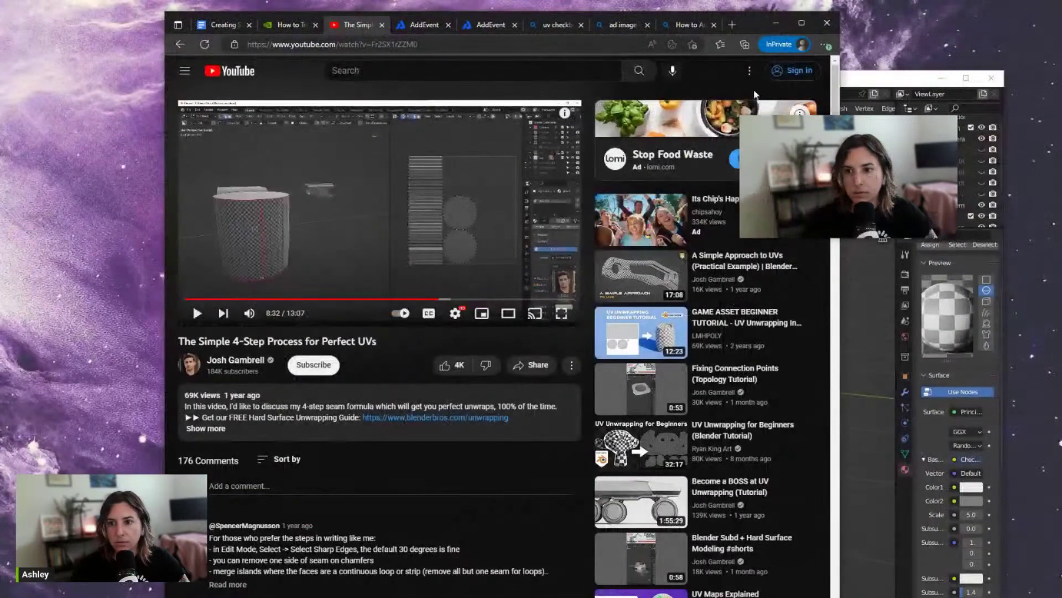
# Maximize Blender again and frame the can's upper band from the side
pyautogui.click(966, 78)
pyautogui.scroll(2, 651, 250)
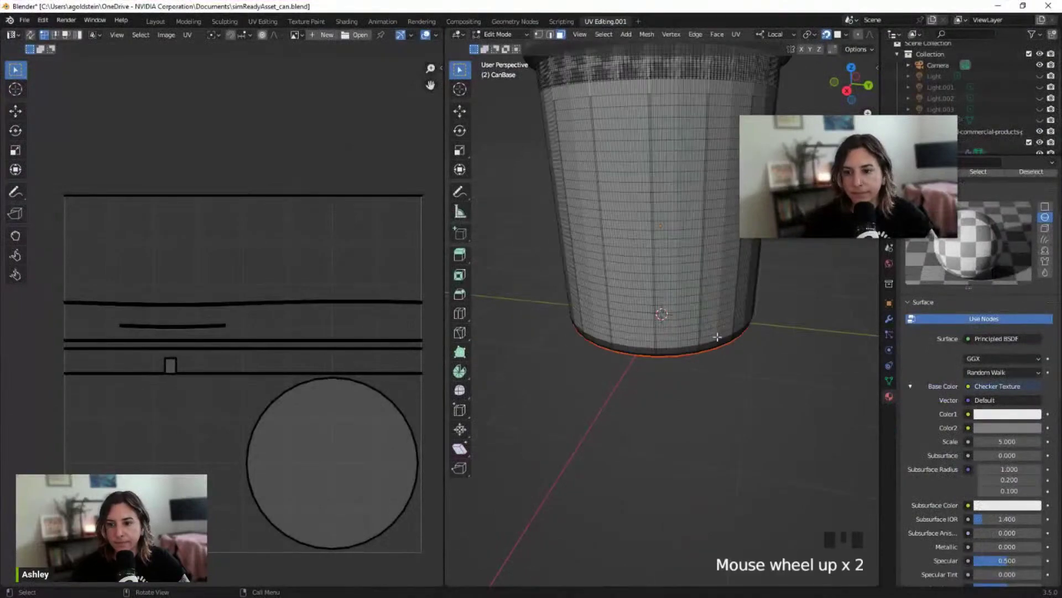
pyautogui.scroll(-1, 651, 250)
pyautogui.keyDown('shift'); pyautogui.moveTo(686, 214); pyautogui.dragTo(607, 287, button='middle'); pyautogui.keyUp('shift')
pyautogui.scroll(1, 655, 283)
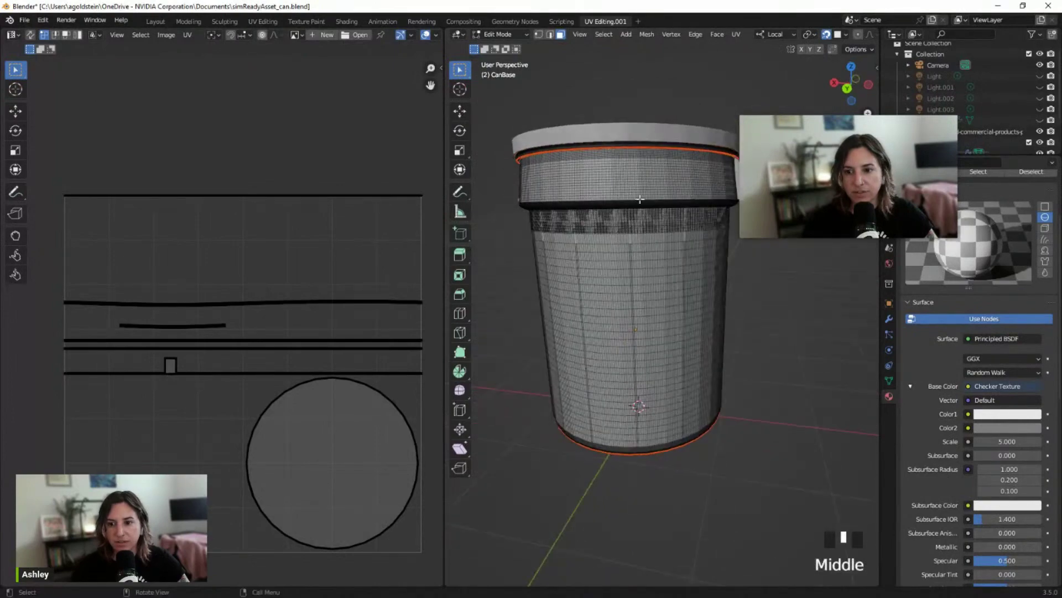
pyautogui.scroll(2, 630, 237)
pyautogui.scroll(-1, 631, 235)
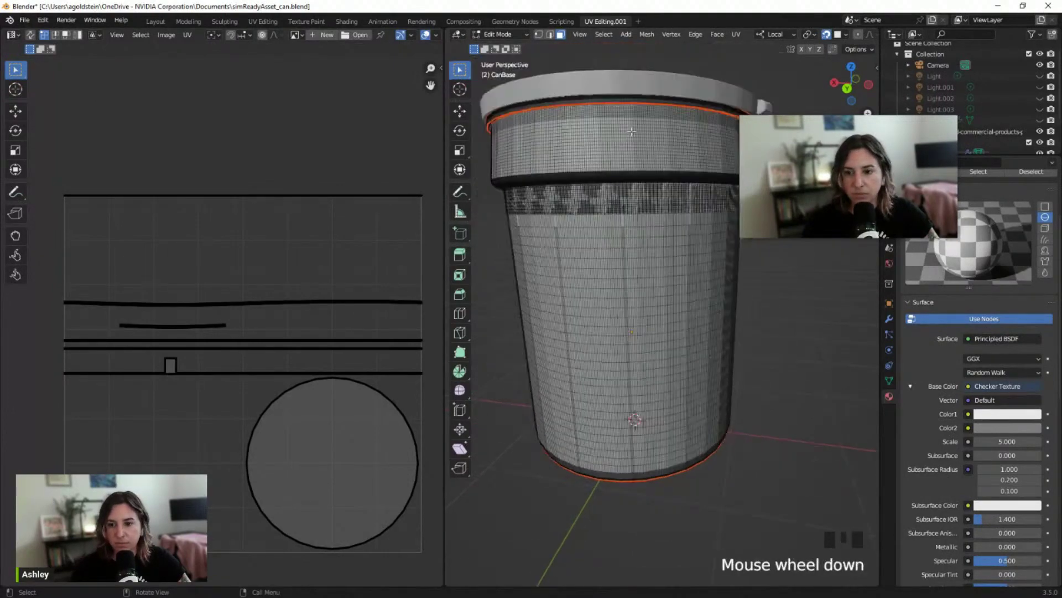
pyautogui.moveTo(632, 132); pyautogui.dragTo(574, 133, button='middle')
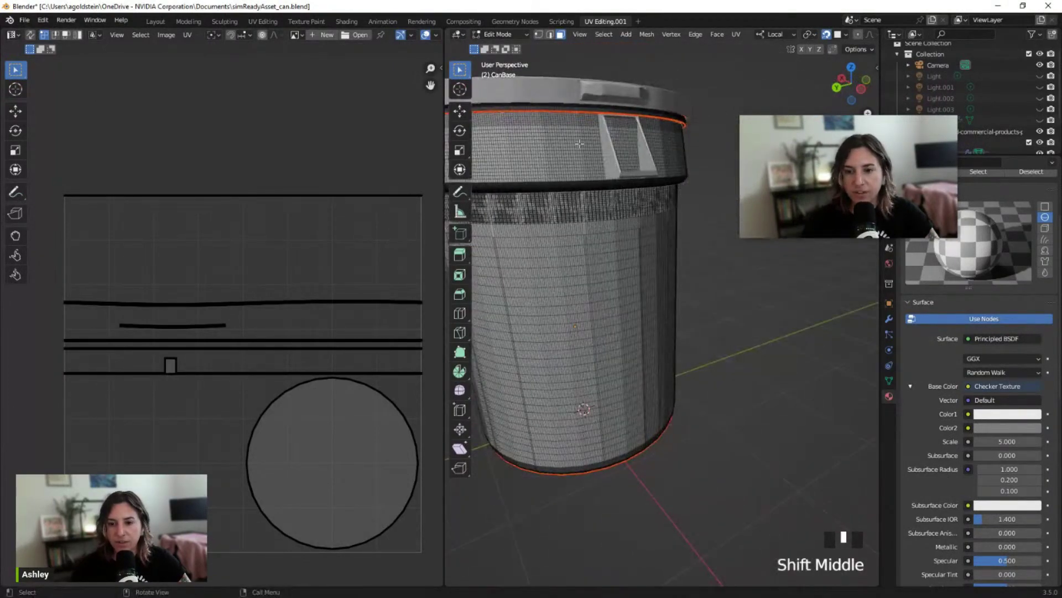
pyautogui.moveTo(578, 233); pyautogui.dragTo(608, 258, button='middle')
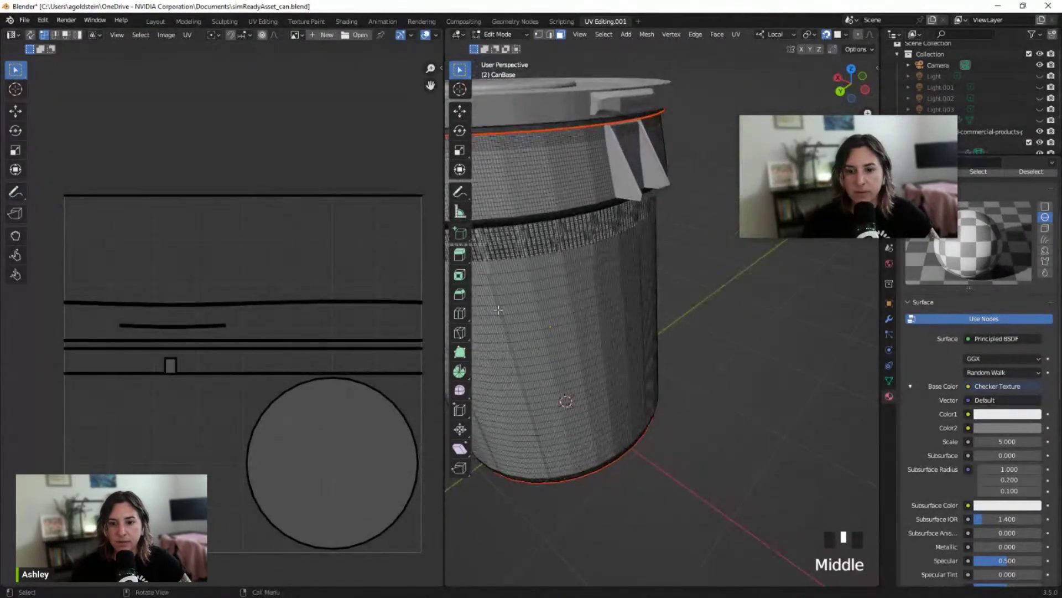
# Pick the Loop Cut tool and add a horizontal edge loop around the can
pyautogui.click(465, 333)
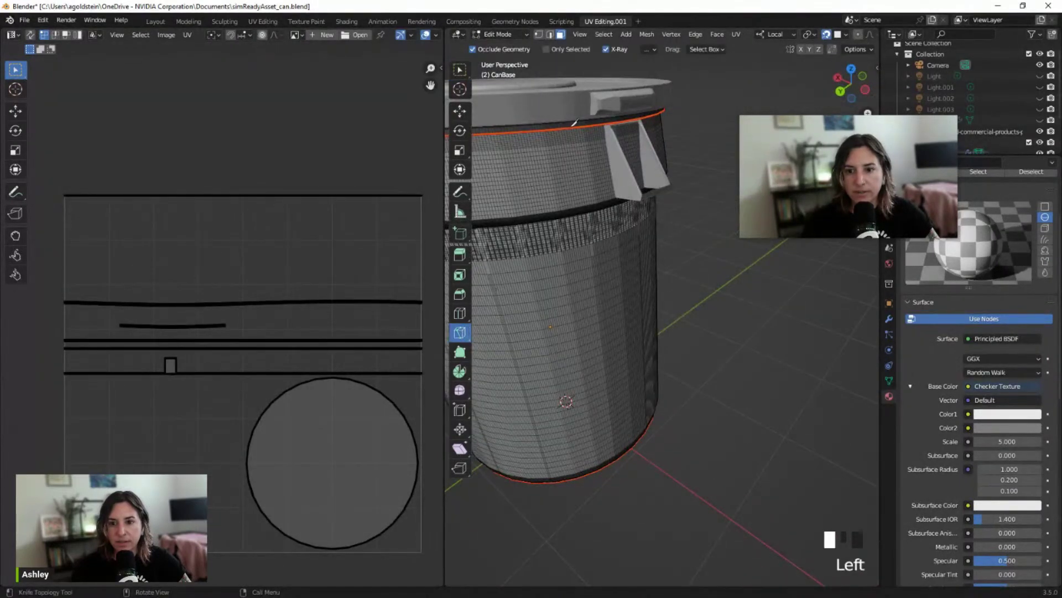
pyautogui.click(460, 312)
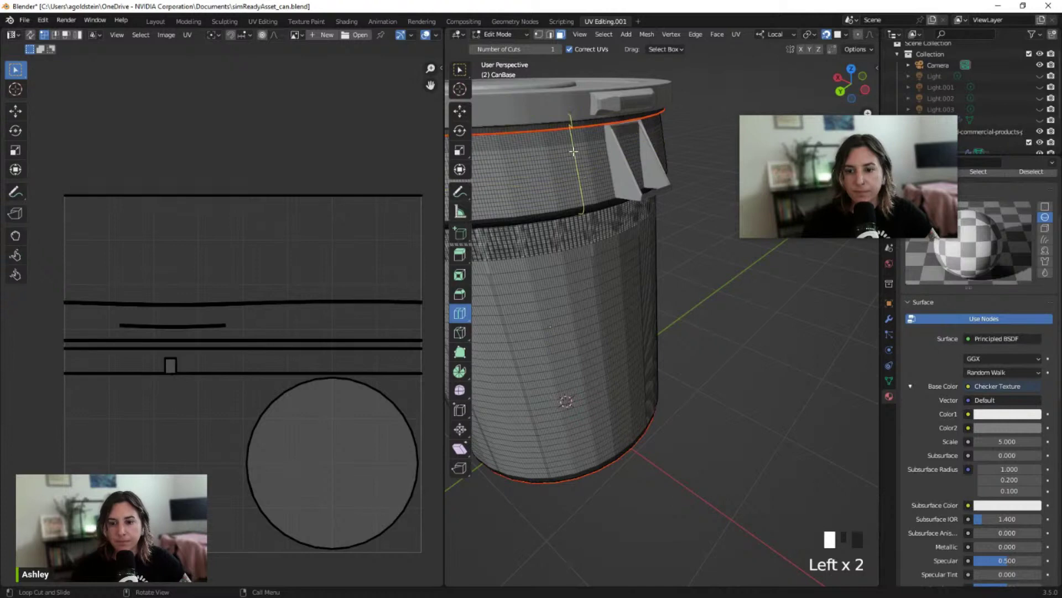
pyautogui.moveTo(574, 151); pyautogui.dragTo(631, 139, button='middle')
pyautogui.keyDown('shift'); pyautogui.scroll(1, 567, 156); pyautogui.keyUp('shift')
pyautogui.scroll(2, 600, 171)
pyautogui.scroll(1, 643, 147)
pyautogui.scroll(-1, 628, 138)
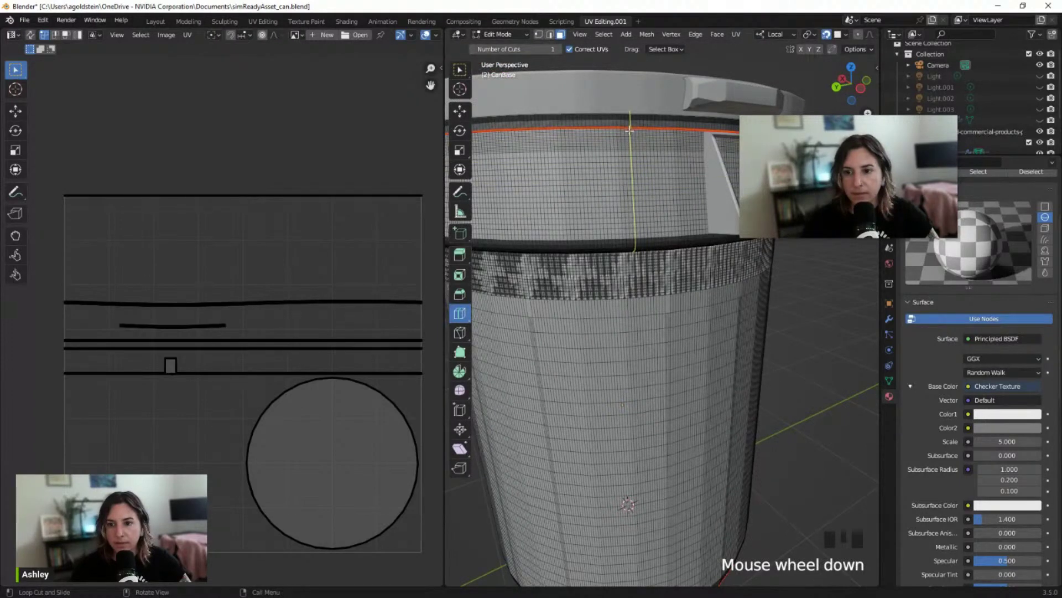
pyautogui.click(629, 129)
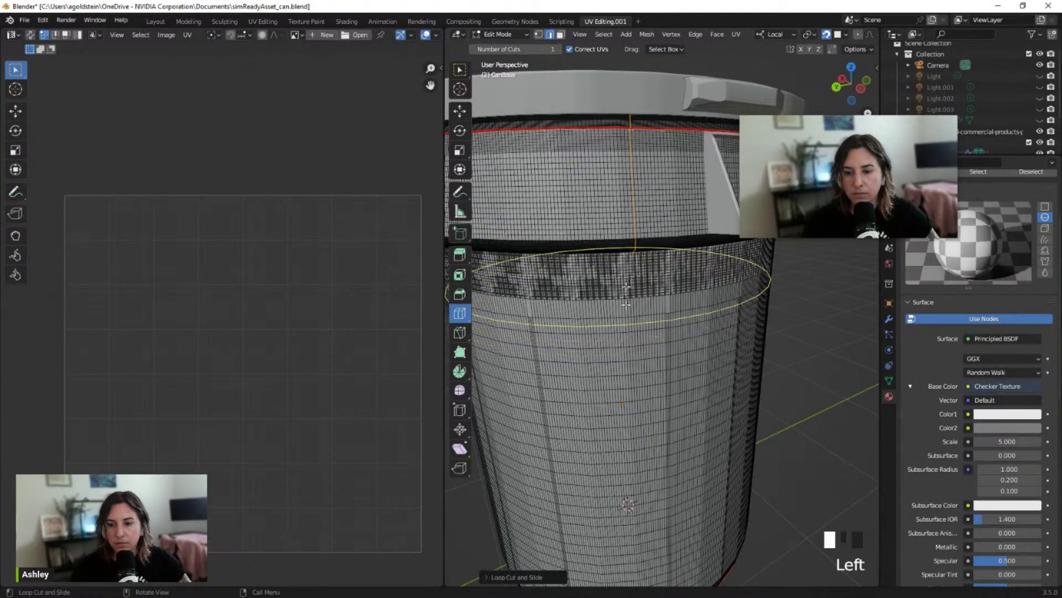
# Add two more edge loops on the can body just under the patterned band
pyautogui.scroll(2, 635, 255)
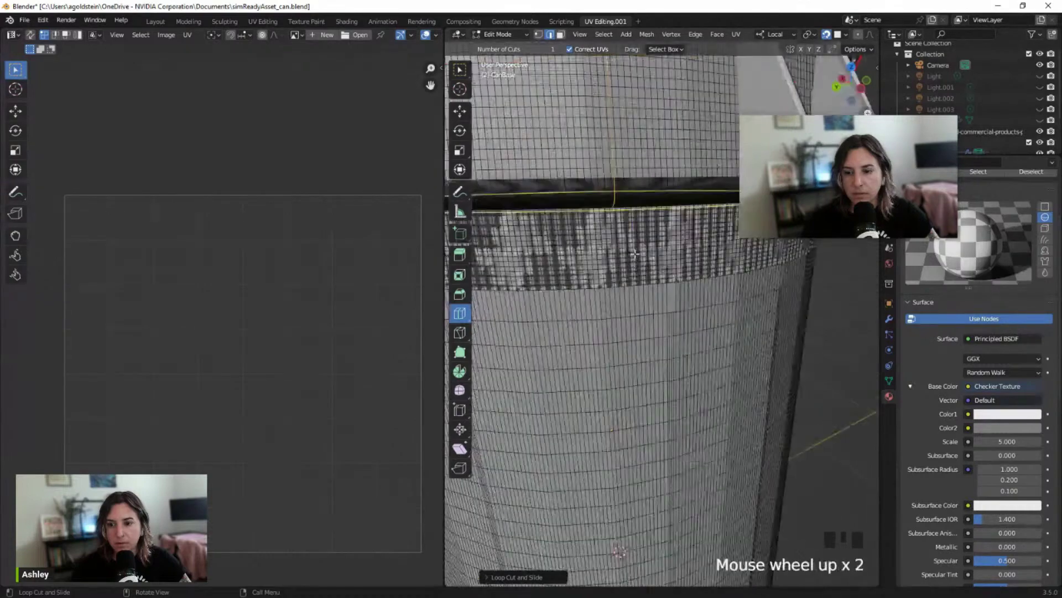
pyautogui.moveTo(635, 256); pyautogui.dragTo(568, 190, button='middle')
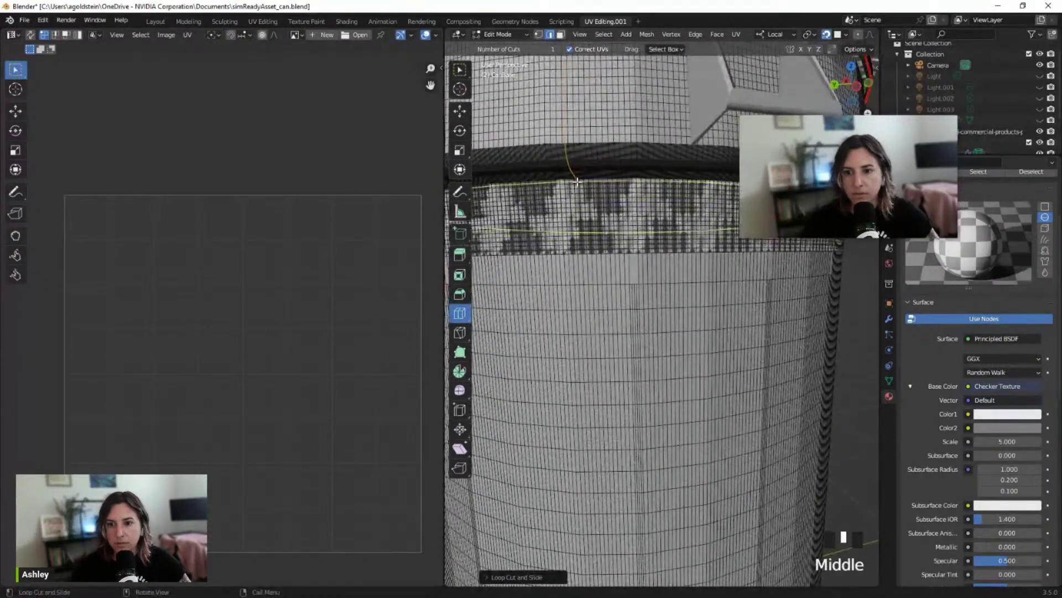
pyautogui.click(584, 253)
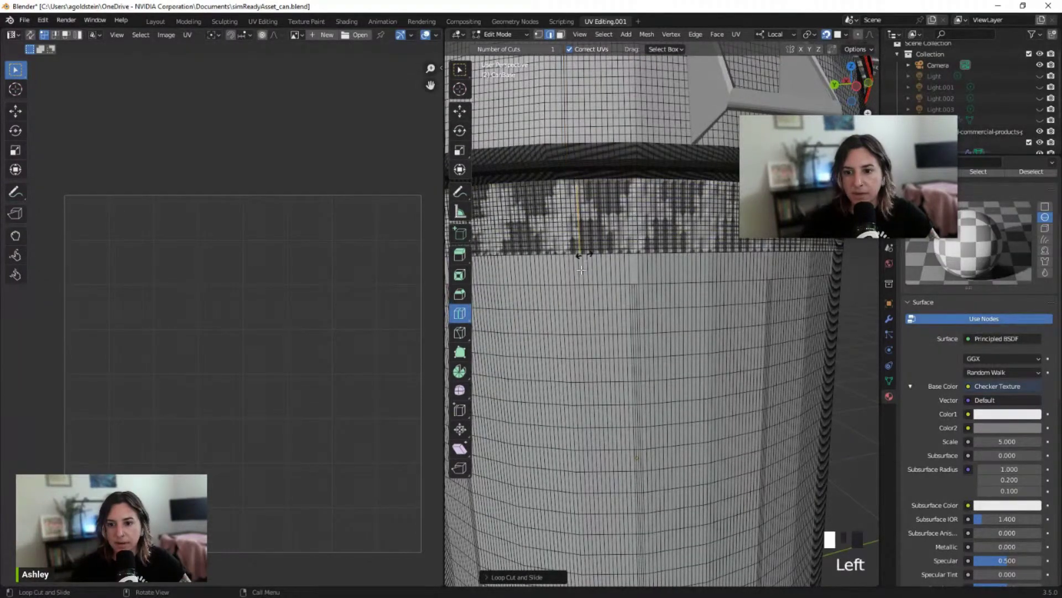
pyautogui.scroll(-2, 585, 255)
pyautogui.keyDown('shift'); pyautogui.moveTo(584, 255); pyautogui.dragTo(578, 244, button='middle'); pyautogui.keyUp('shift')
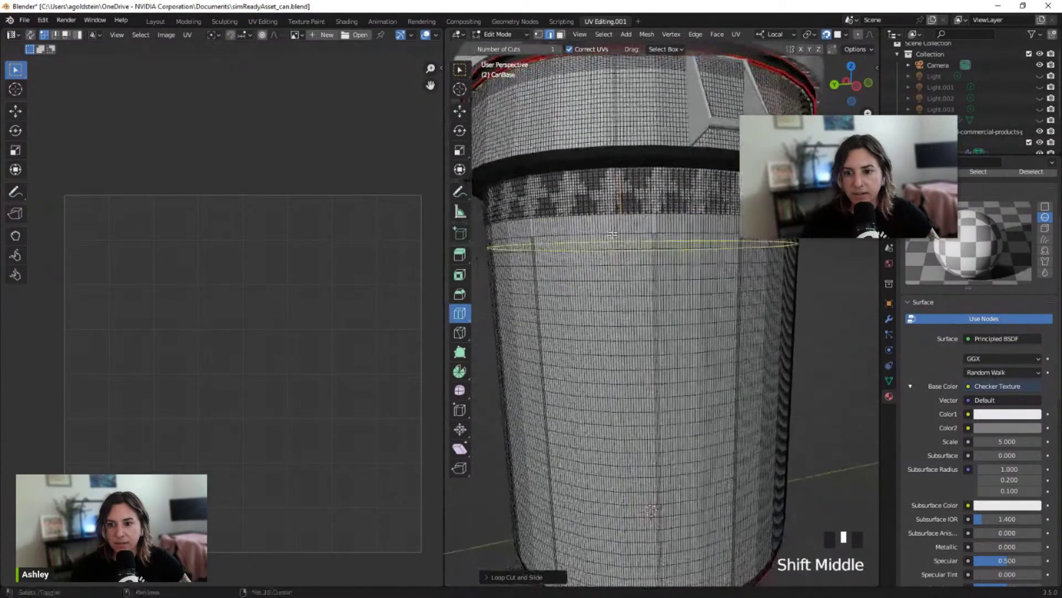
pyautogui.scroll(3, 620, 218)
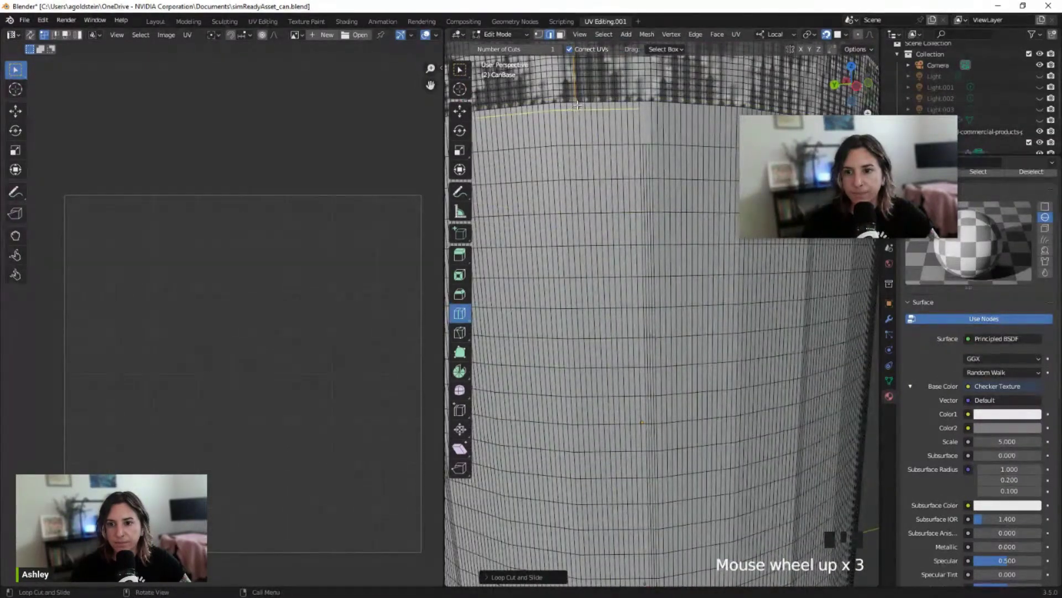
pyautogui.click(578, 145)
pyautogui.scroll(-5, 600, 288)
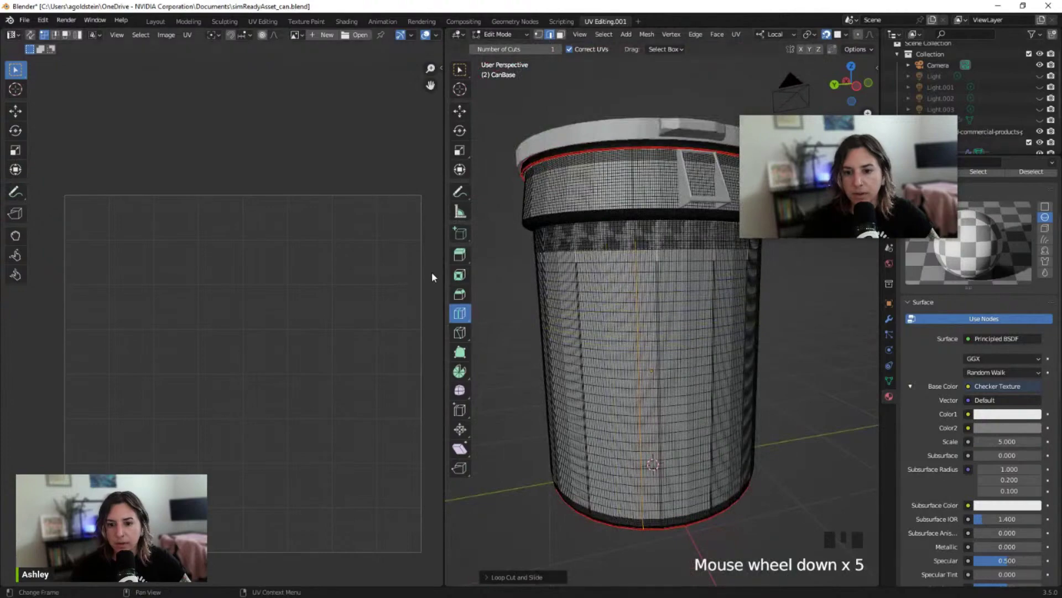
pyautogui.moveTo(487, 299); pyautogui.dragTo(742, 357, button='middle')
pyautogui.scroll(-3, 719, 315)
# Undo the last two loop cuts, enable X-axis mirroring, and place a loop cut near the can's top
pyautogui.hotkey('ctrl', 'z')
pyautogui.moveTo(528, 307); pyautogui.dragTo(636, 291, button='middle')
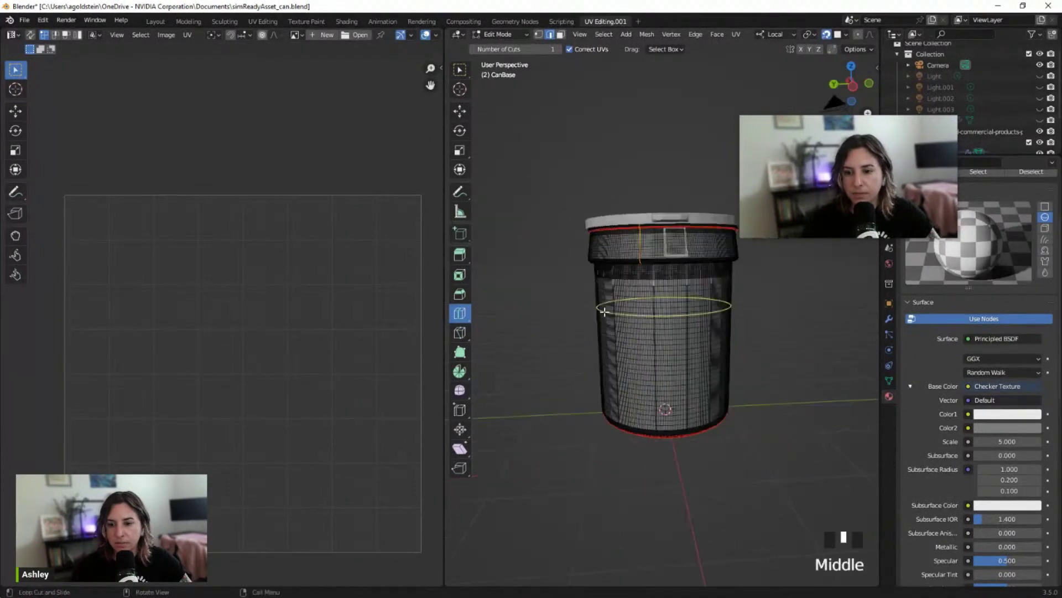
pyautogui.hotkey('ctrl', 'z')
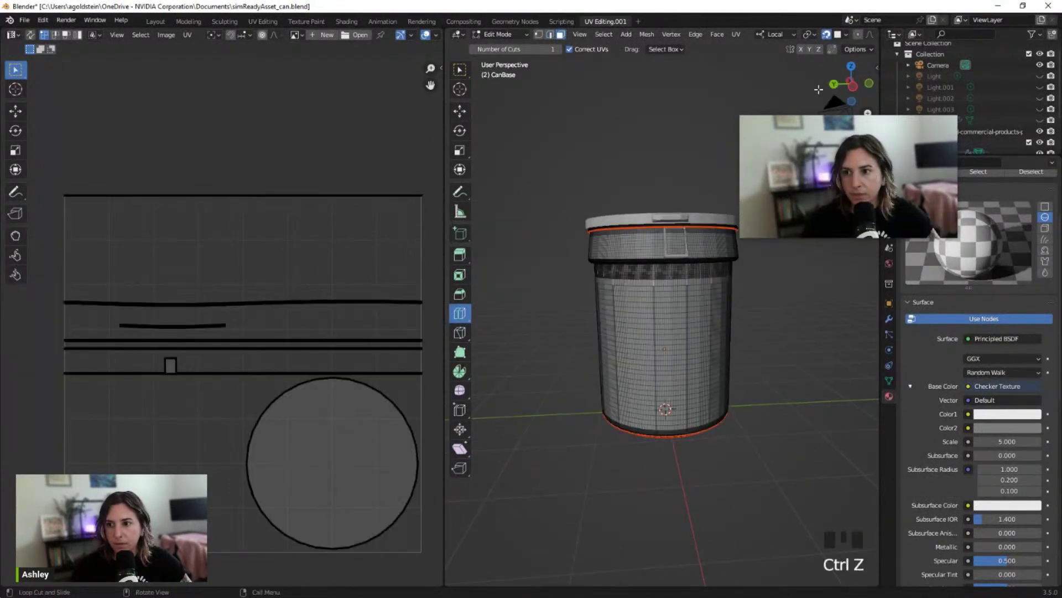
pyautogui.click(801, 50)
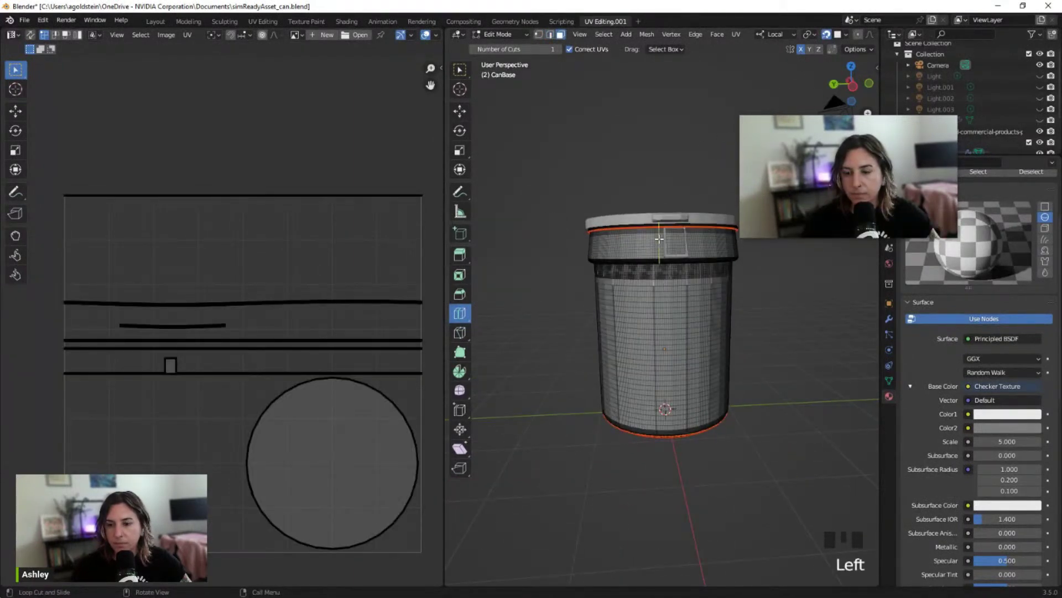
pyautogui.click(760, 277)
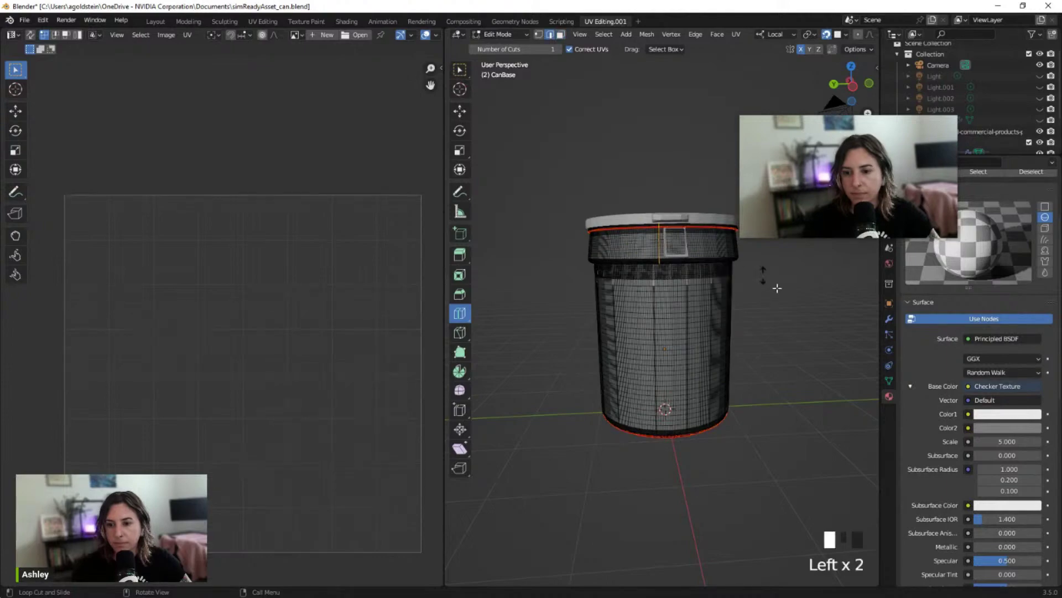
pyautogui.moveTo(761, 278); pyautogui.dragTo(649, 291, button='middle')
# Undo that cut and add a loop cut on the can's rim instead
pyautogui.moveTo(663, 449); pyautogui.dragTo(548, 238, button='middle')
pyautogui.moveTo(559, 287); pyautogui.dragTo(579, 334, button='middle')
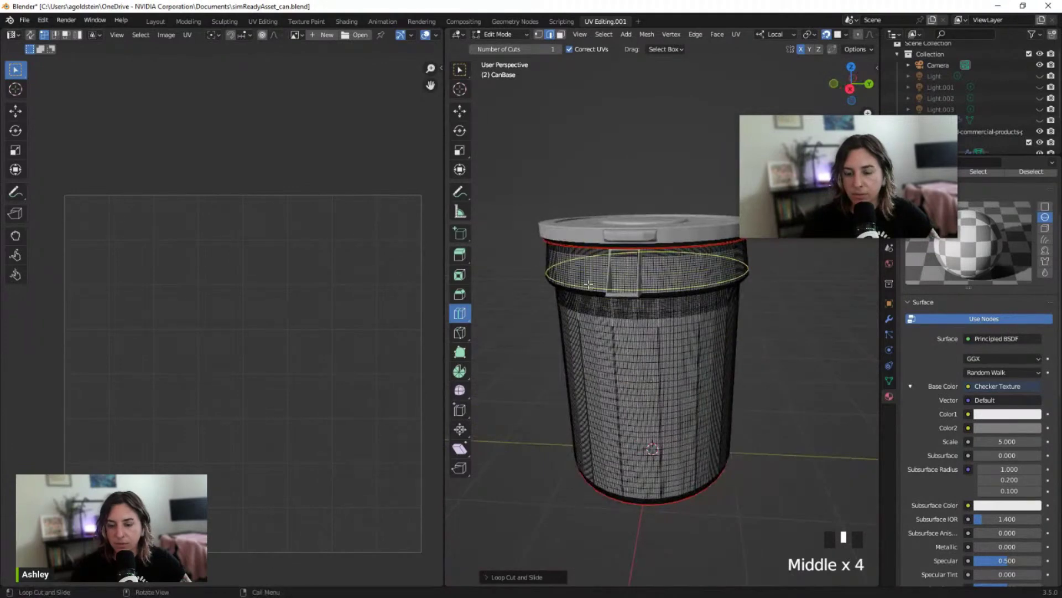
pyautogui.scroll(-2, 669, 279)
pyautogui.moveTo(670, 280); pyautogui.dragTo(673, 308, button='middle')
pyautogui.scroll(2, 674, 299)
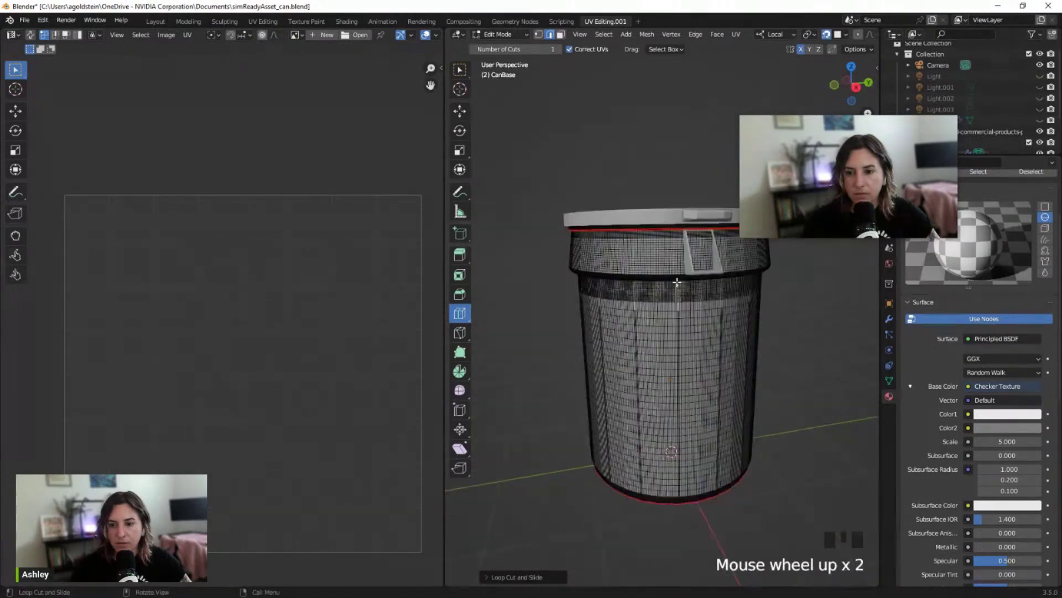
pyautogui.scroll(2, 678, 256)
pyautogui.keyDown('shift'); pyautogui.moveTo(679, 256); pyautogui.dragTo(524, 265, button='middle'); pyautogui.keyUp('shift')
pyautogui.scroll(-4, 622, 215)
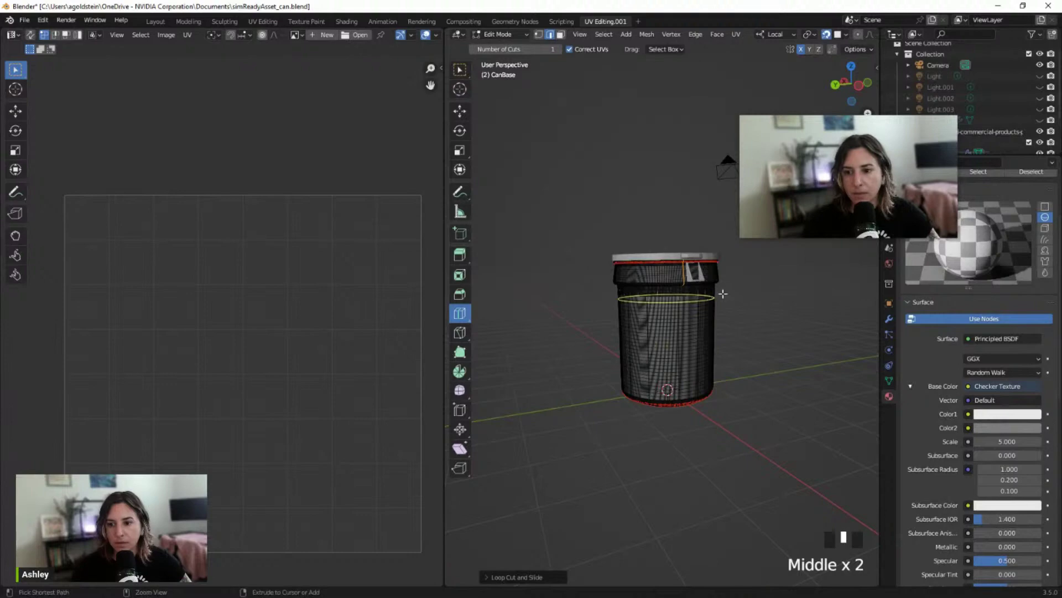
pyautogui.hotkey('ctrl', 'z')
pyautogui.moveTo(724, 290); pyautogui.dragTo(700, 260, button='middle')
pyautogui.scroll(2, 699, 252)
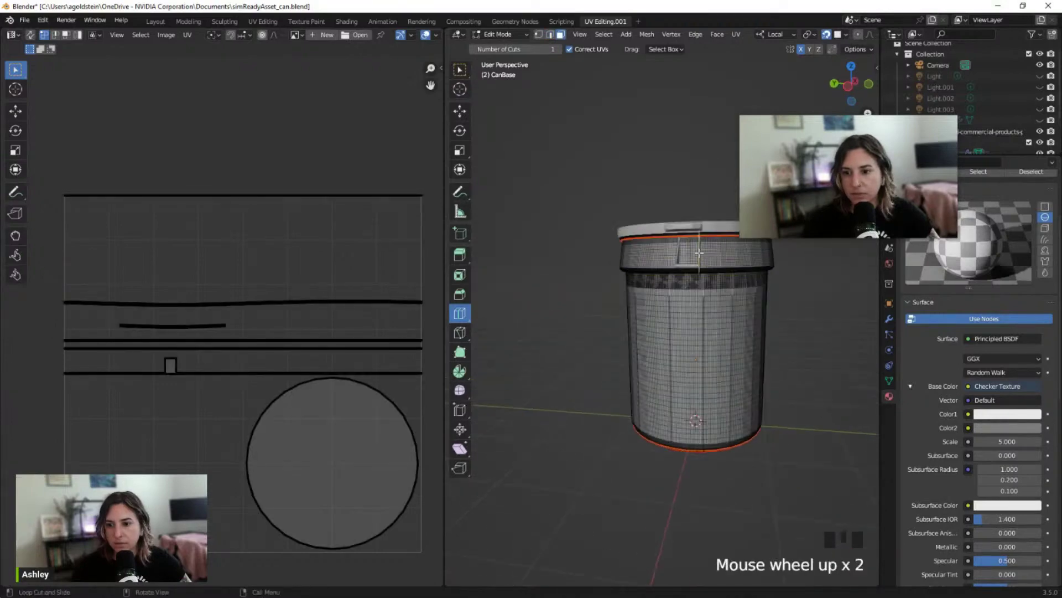
pyautogui.scroll(3, 698, 253)
pyautogui.keyDown('shift'); pyautogui.moveTo(713, 219); pyautogui.dragTo(614, 249, button='middle'); pyautogui.keyUp('shift')
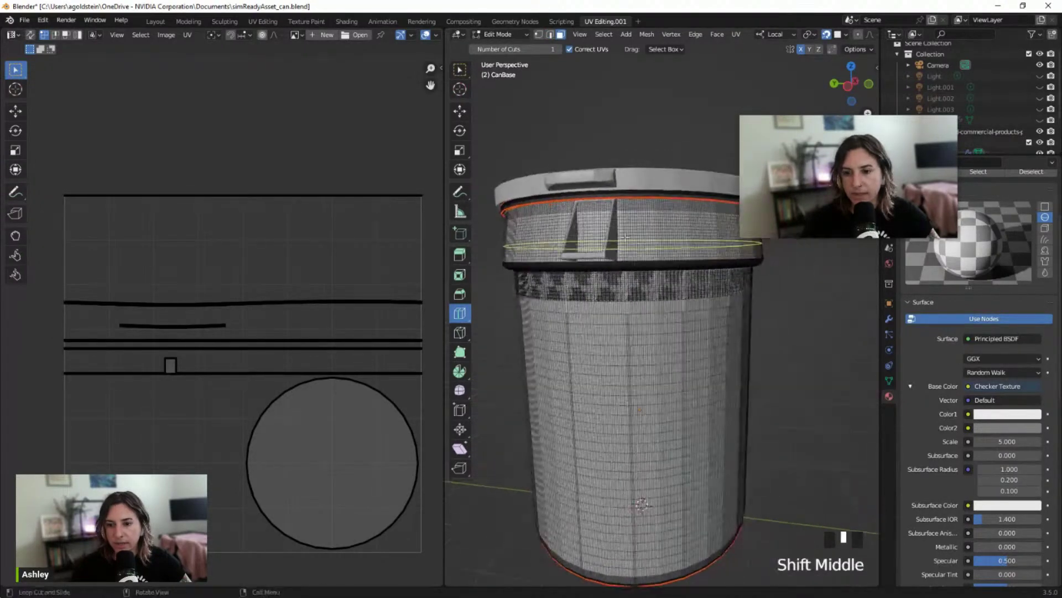
pyautogui.moveTo(548, 236); pyautogui.dragTo(678, 239, button='middle')
pyautogui.click(634, 223)
# Add three edge loops around the can body just below the patterned band
pyautogui.keyDown('shift'); pyautogui.scroll(-2, 692, 352); pyautogui.keyUp('shift')
pyautogui.scroll(2, 683, 353)
pyautogui.scroll(2, 683, 354)
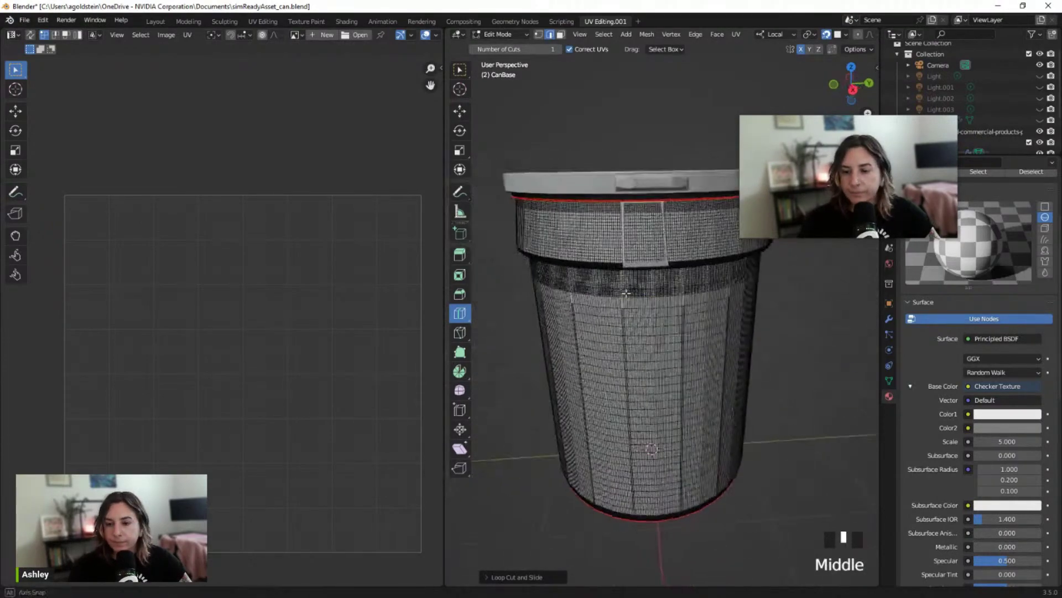
pyautogui.scroll(1, 678, 239)
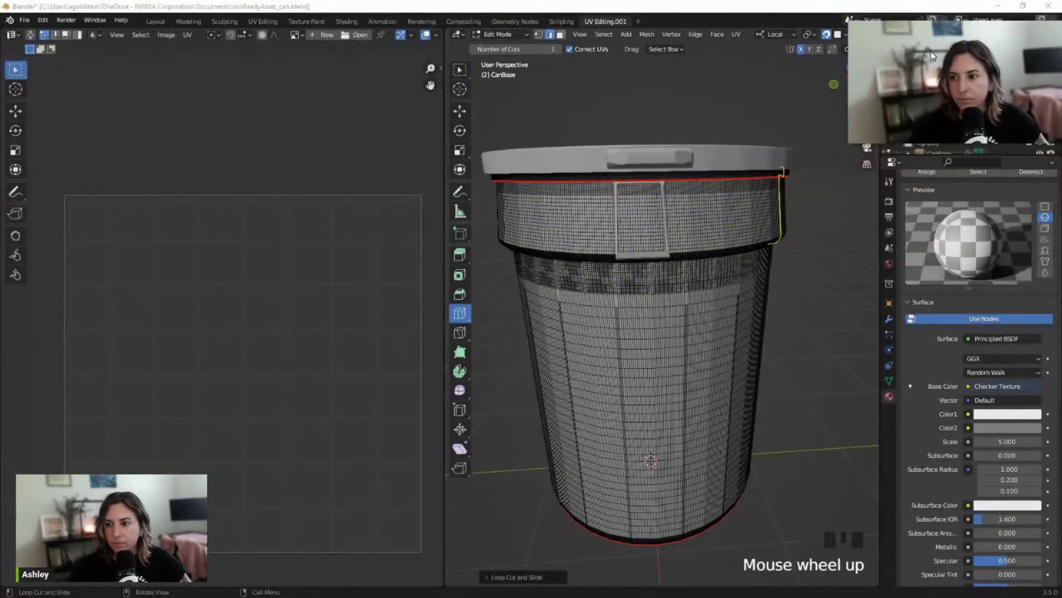
pyautogui.scroll(2, 695, 238)
pyautogui.scroll(1, 694, 238)
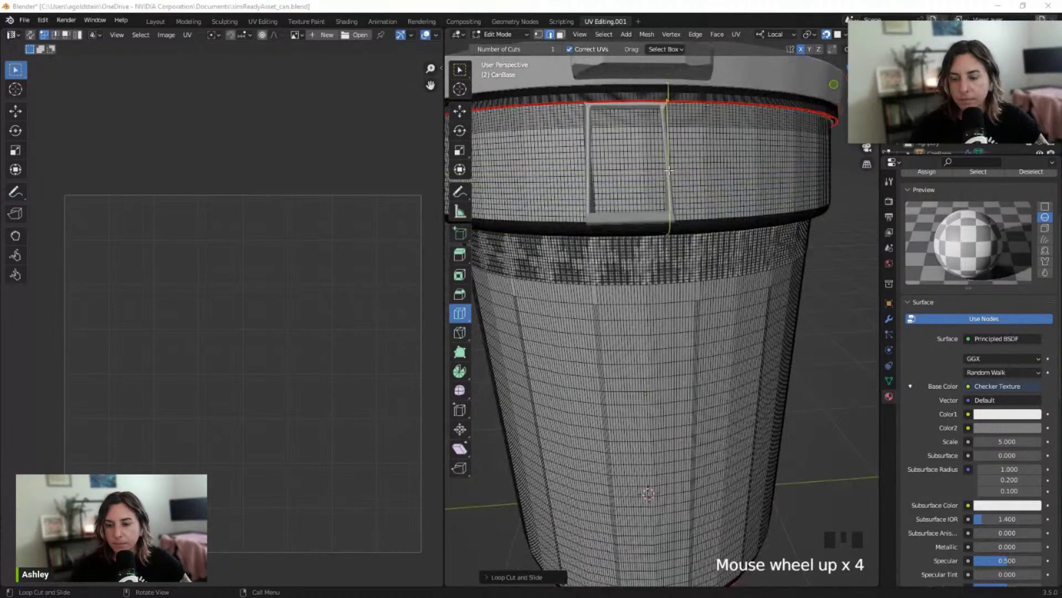
pyautogui.click(669, 307)
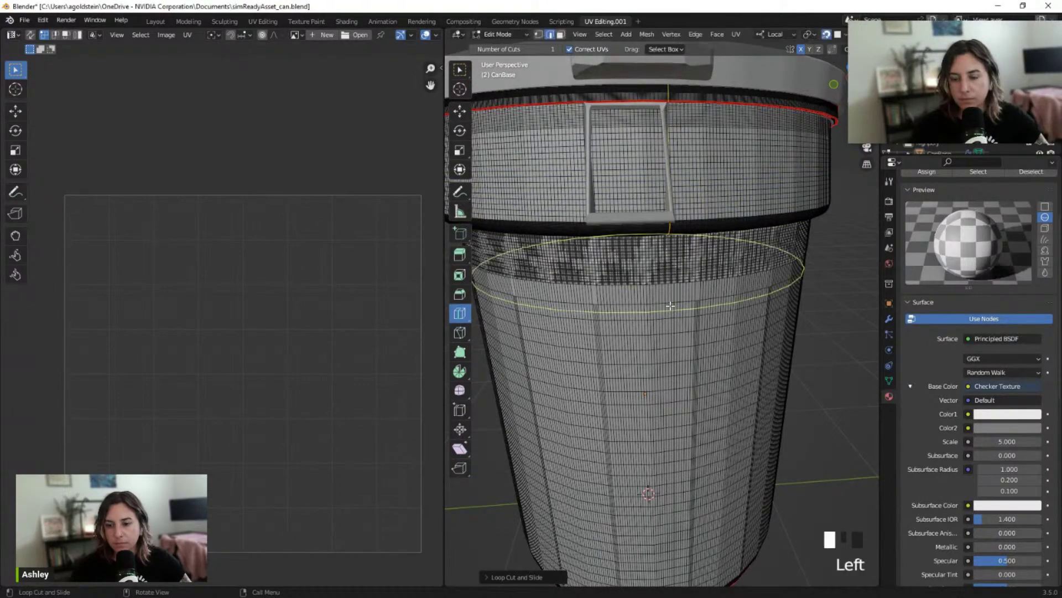
pyautogui.moveTo(670, 307); pyautogui.dragTo(675, 281, button='middle')
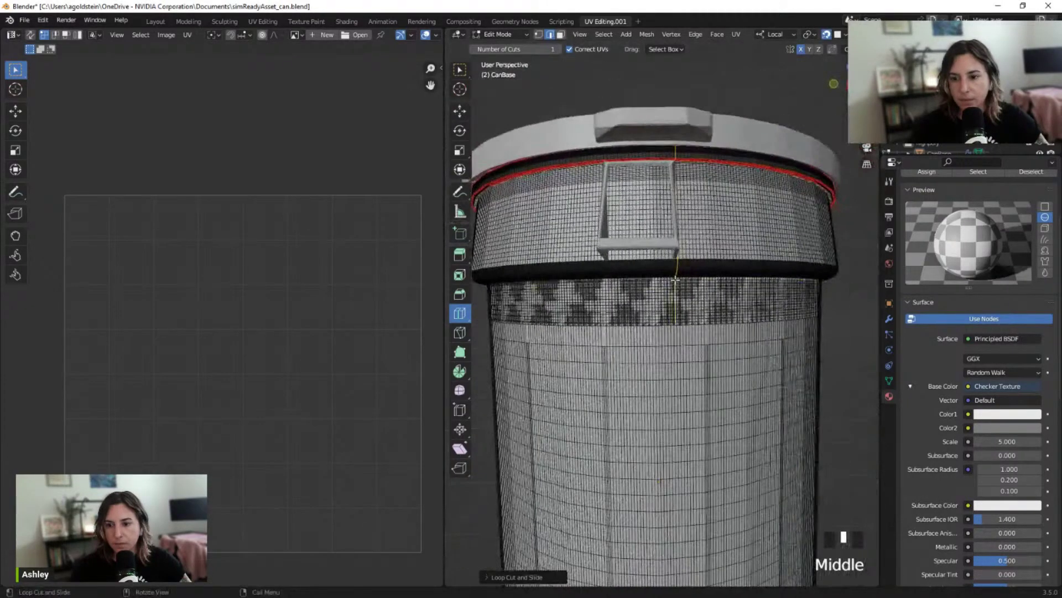
pyautogui.click(680, 336)
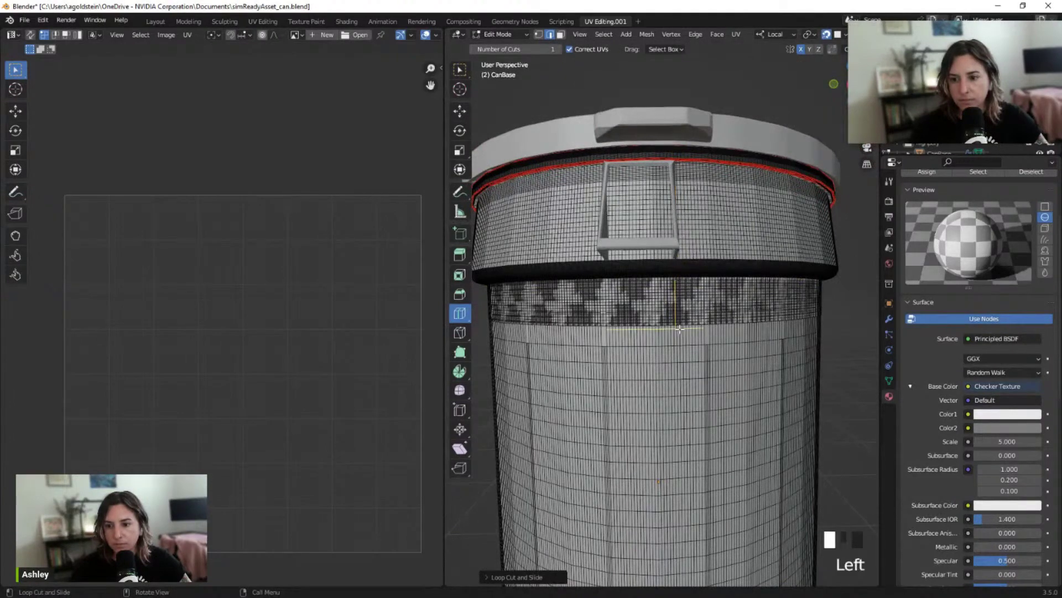
pyautogui.keyDown('shift'); pyautogui.moveTo(680, 329); pyautogui.dragTo(672, 296, button='middle'); pyautogui.keyUp('shift')
pyautogui.scroll(2, 669, 288)
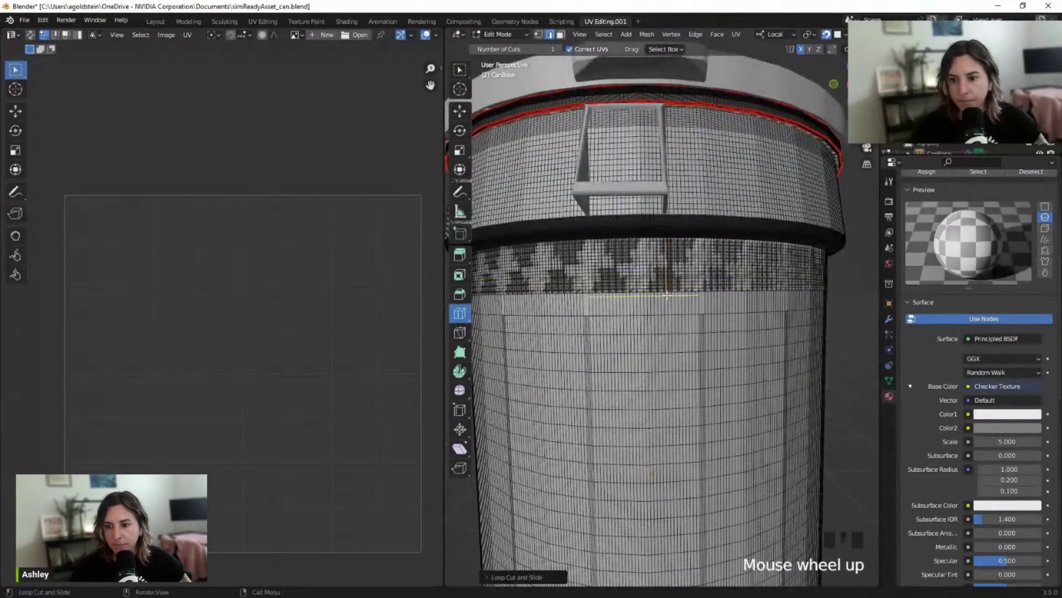
pyautogui.keyDown('shift'); pyautogui.scroll(2, 667, 294); pyautogui.keyUp('shift')
pyautogui.scroll(3, 665, 292)
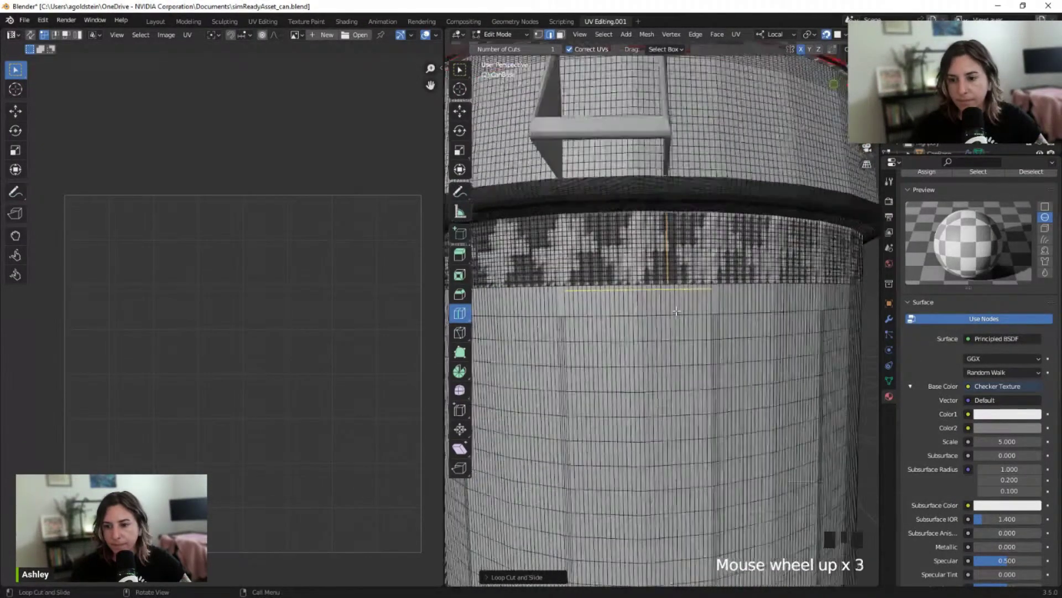
pyautogui.scroll(9, 667, 290)
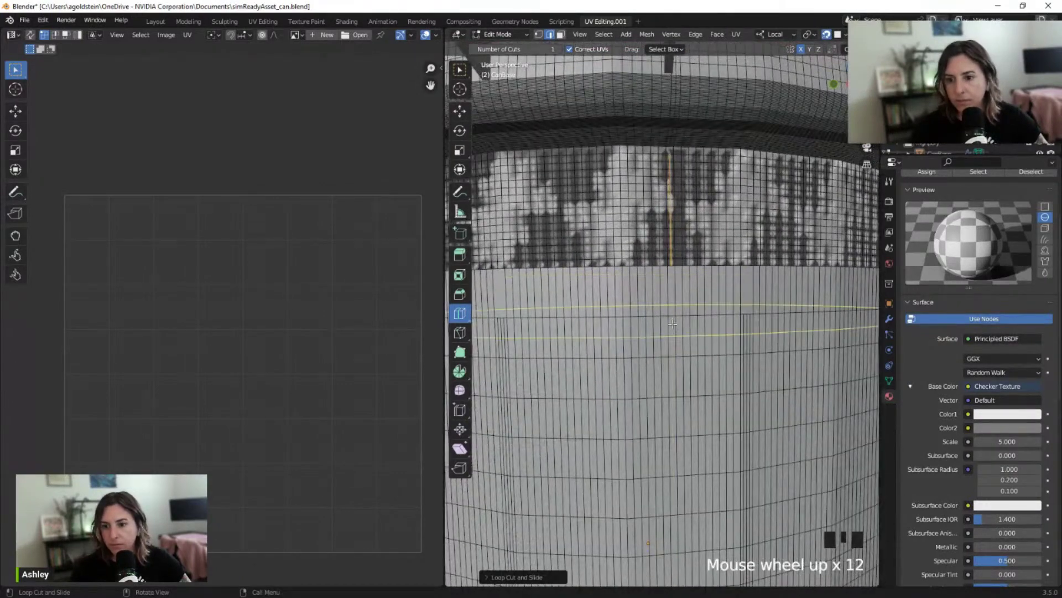
pyautogui.click(673, 315)
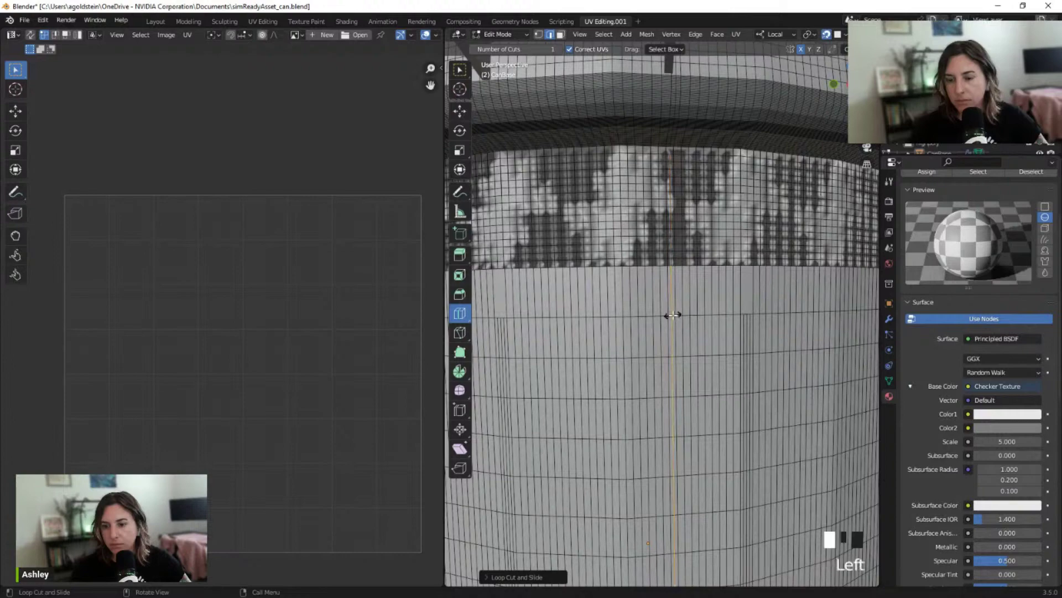
# Place two more edge loops lower on the can wall, then pick the Knife tool
pyautogui.scroll(-19, 673, 315)
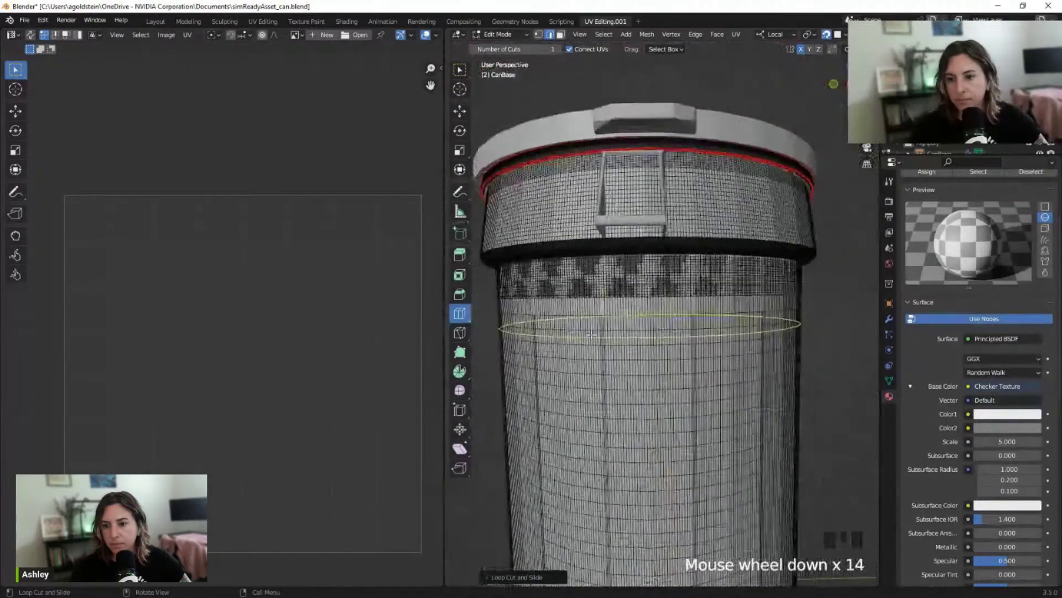
pyautogui.moveTo(586, 334); pyautogui.dragTo(769, 361, button='middle')
pyautogui.scroll(-5, 612, 441)
pyautogui.keyDown('shift'); pyautogui.moveTo(612, 441); pyautogui.dragTo(592, 343, button='middle'); pyautogui.keyUp('shift')
pyautogui.scroll(3, 726, 377)
pyautogui.scroll(4, 592, 343)
pyautogui.scroll(-1, 577, 331)
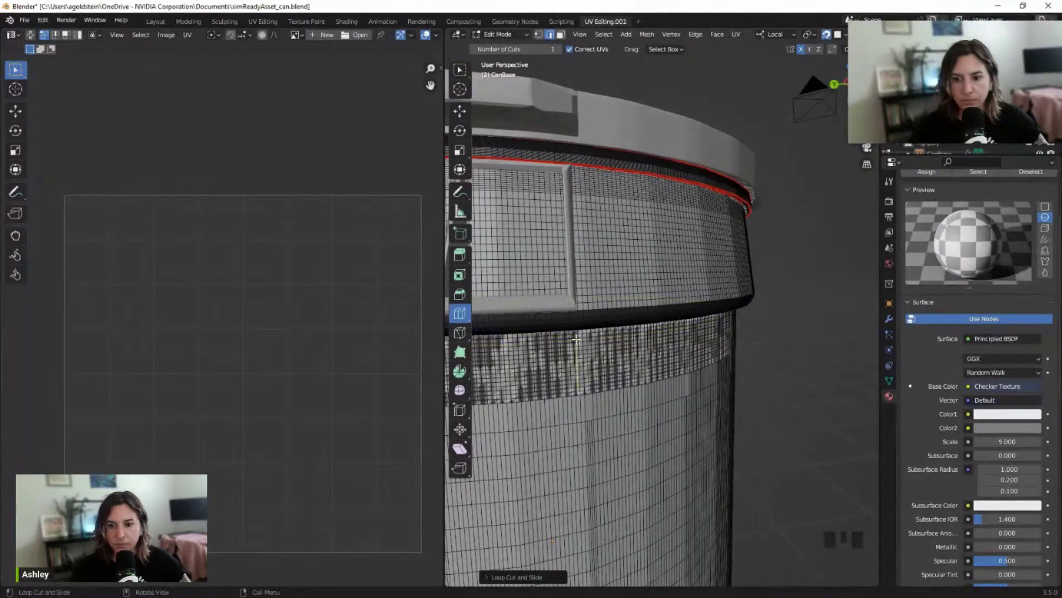
pyautogui.click(578, 398)
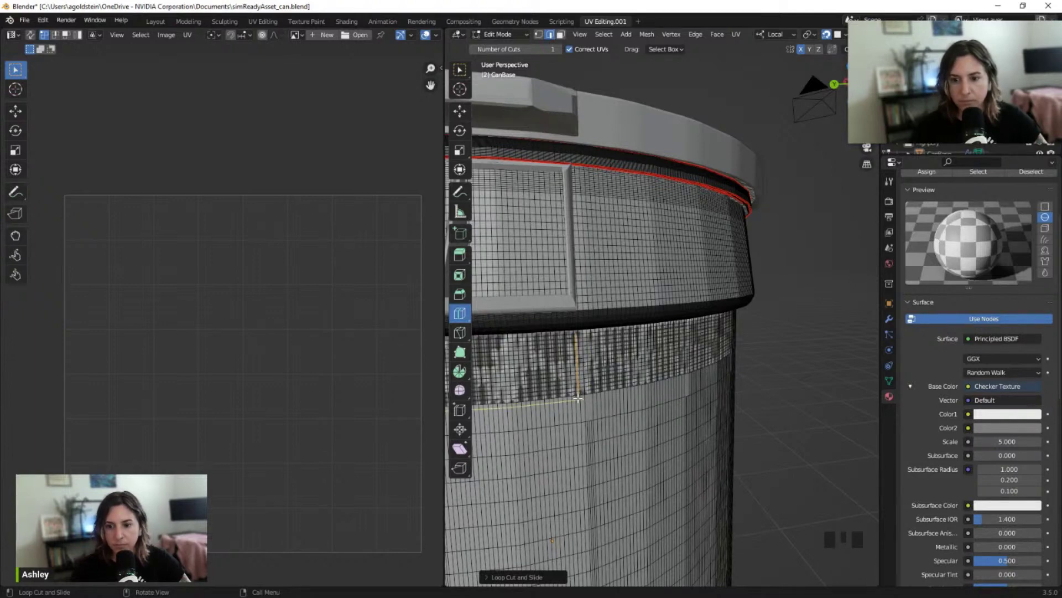
pyautogui.keyDown('shift'); pyautogui.moveTo(584, 414); pyautogui.dragTo(595, 345, button='middle'); pyautogui.keyUp('shift')
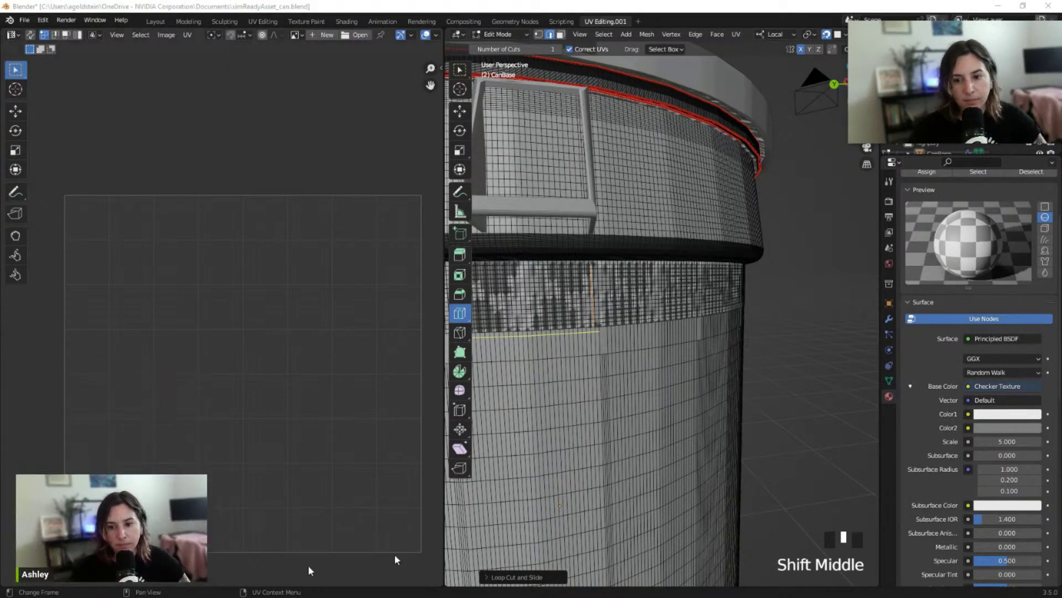
pyautogui.scroll(1, 539, 359)
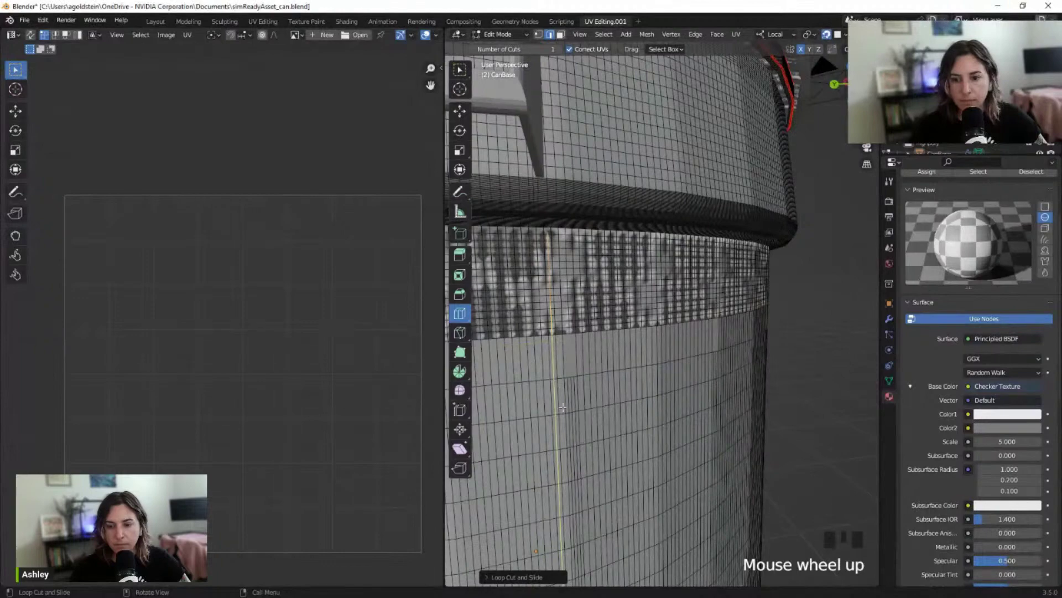
pyautogui.click(582, 440)
pyautogui.scroll(-7, 589, 440)
pyautogui.scroll(3, 648, 438)
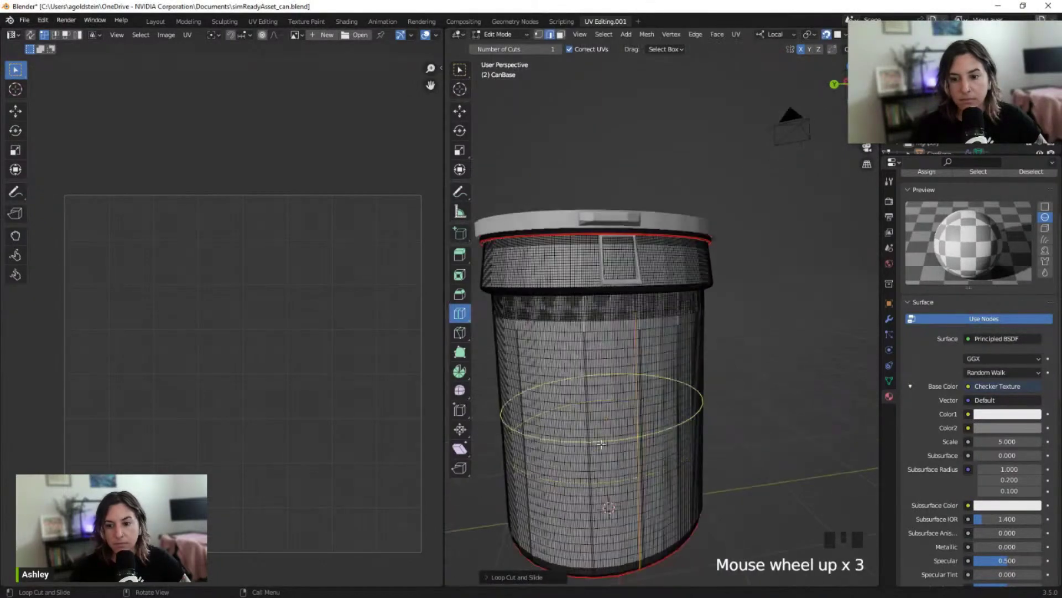
pyautogui.moveTo(647, 438); pyautogui.dragTo(637, 420, button='middle')
pyautogui.scroll(2, 620, 377)
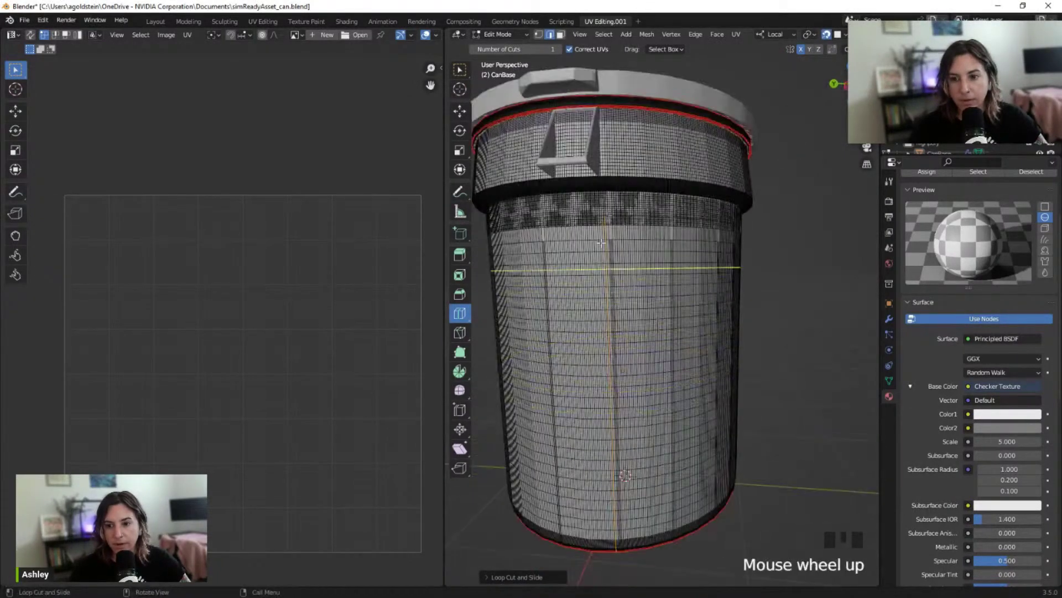
pyautogui.keyDown('shift'); pyautogui.scroll(2, 594, 218); pyautogui.keyUp('shift')
pyautogui.keyDown('shift'); pyautogui.moveTo(594, 219); pyautogui.dragTo(543, 310, button='middle'); pyautogui.keyUp('shift')
pyautogui.scroll(3, 604, 260)
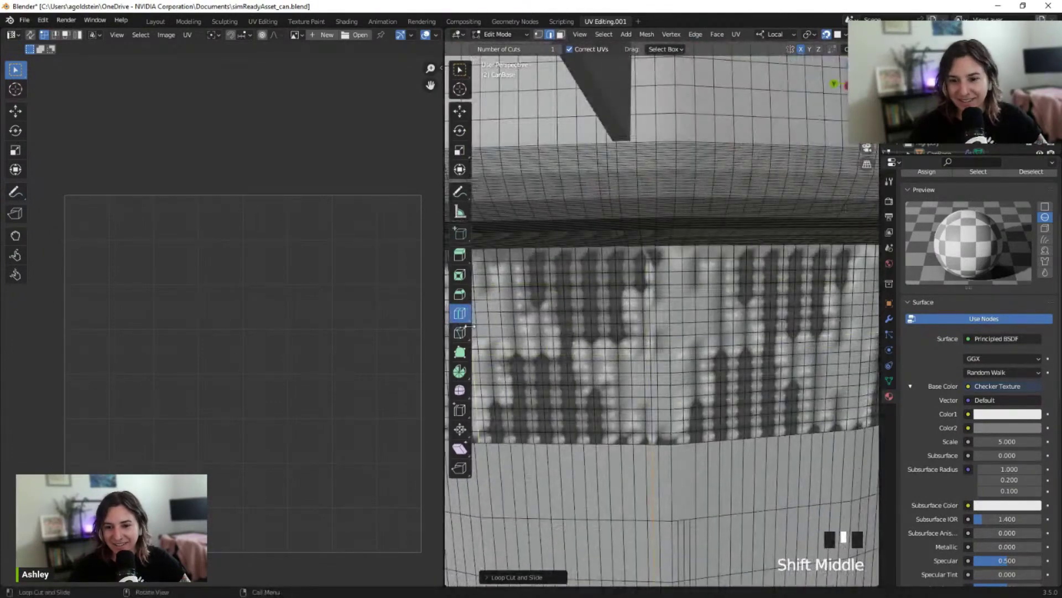
pyautogui.click(459, 333)
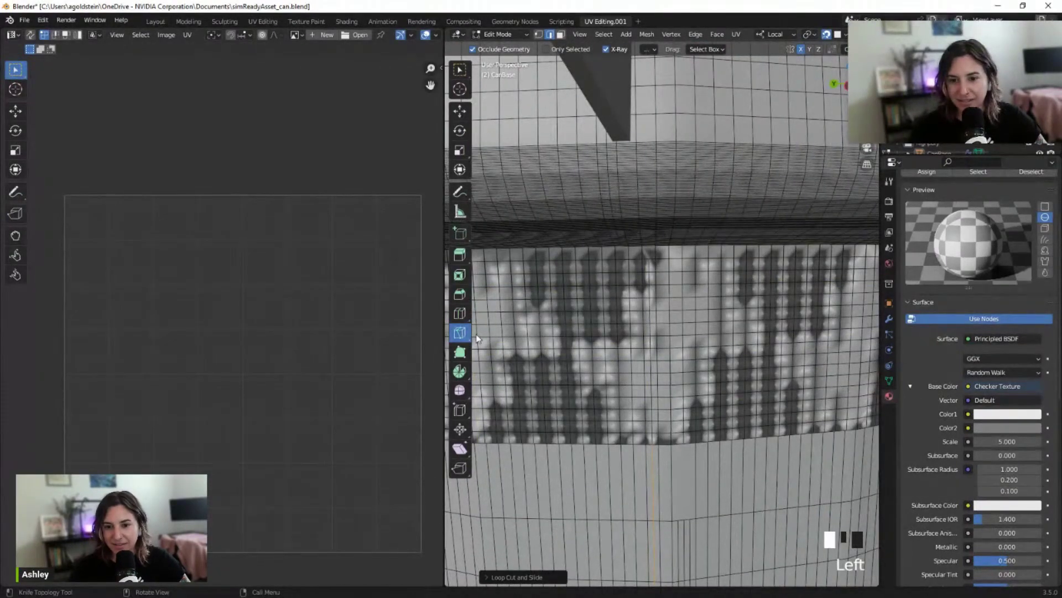
# Frame the plain can wall below the band and start a knife cut on one of its edges
pyautogui.keyDown('shift'); pyautogui.moveTo(612, 376); pyautogui.dragTo(645, 342, button='middle'); pyautogui.keyUp('shift')
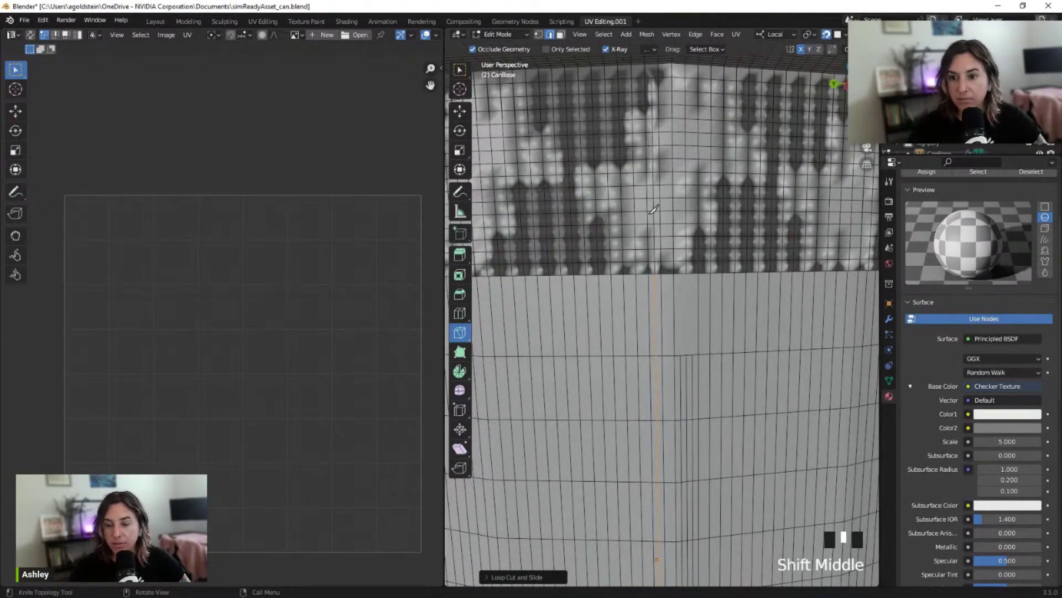
pyautogui.scroll(-2, 652, 214)
pyautogui.scroll(2, 650, 251)
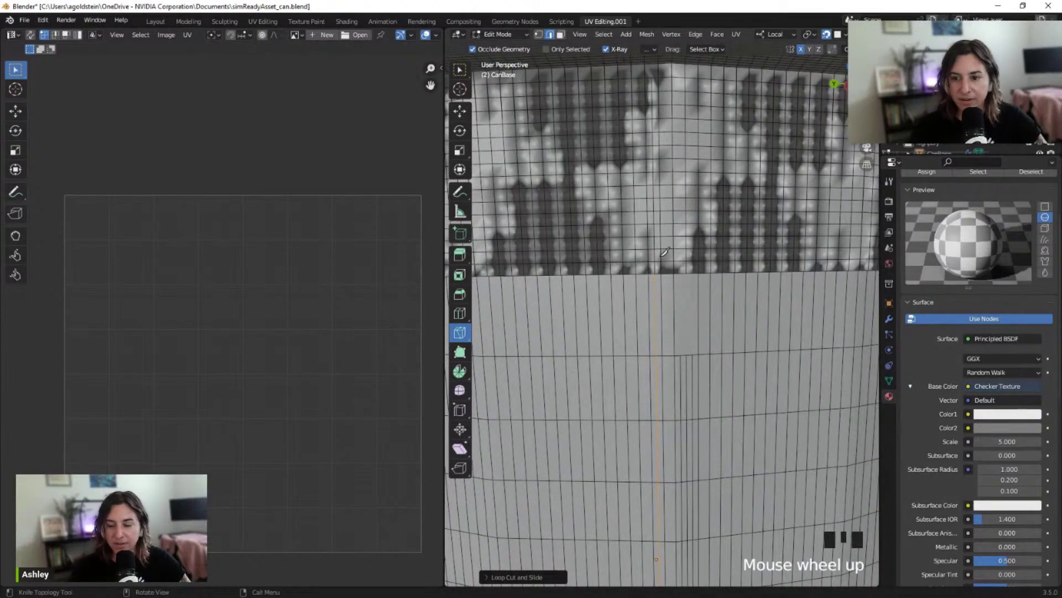
pyautogui.moveTo(664, 252)
pyautogui.keyDown('shift'); pyautogui.mouseDown(button='middle')
pyautogui.moveTo(656, 280)
pyautogui.moveTo(654, 269)
pyautogui.mouseUp(button='middle'); pyautogui.keyUp('shift')
pyautogui.scroll(-3, 655, 280)
pyautogui.scroll(3, 655, 280)
pyautogui.scroll(2, 657, 295)
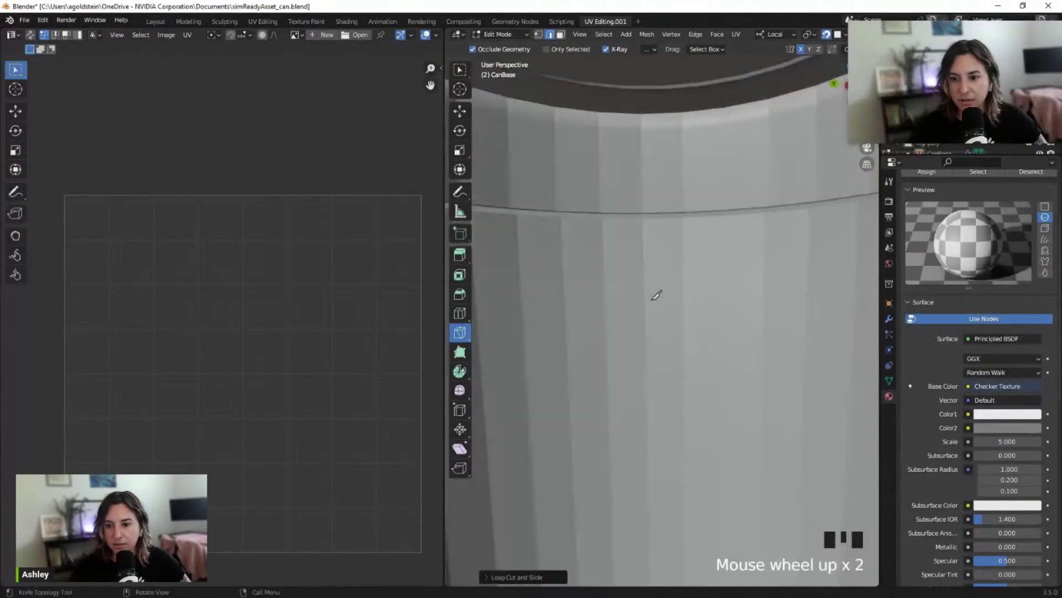
pyautogui.scroll(-2, 542, 77)
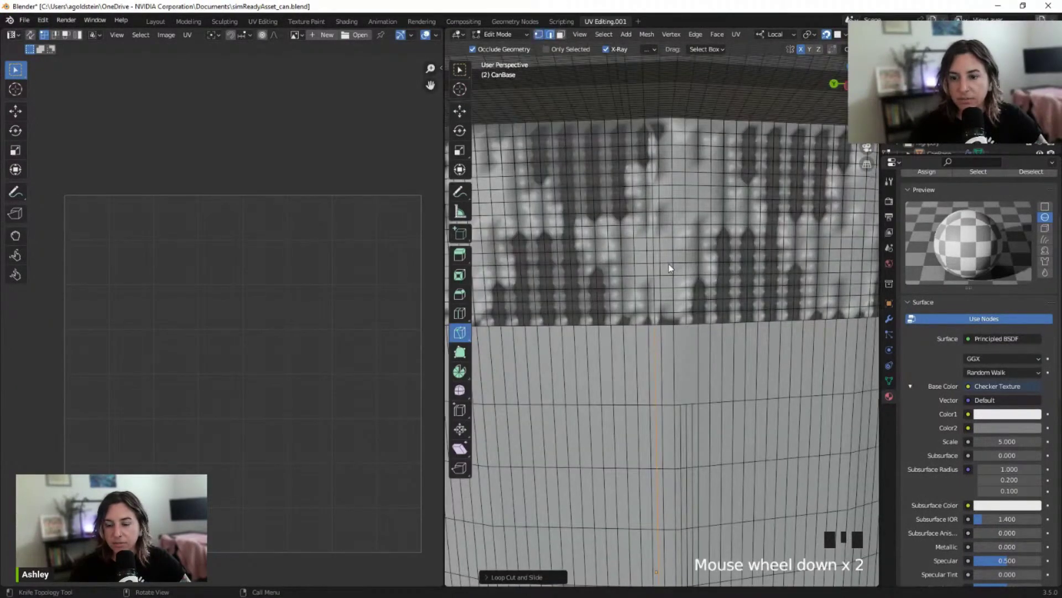
pyautogui.click(646, 329)
pyautogui.scroll(2, 657, 319)
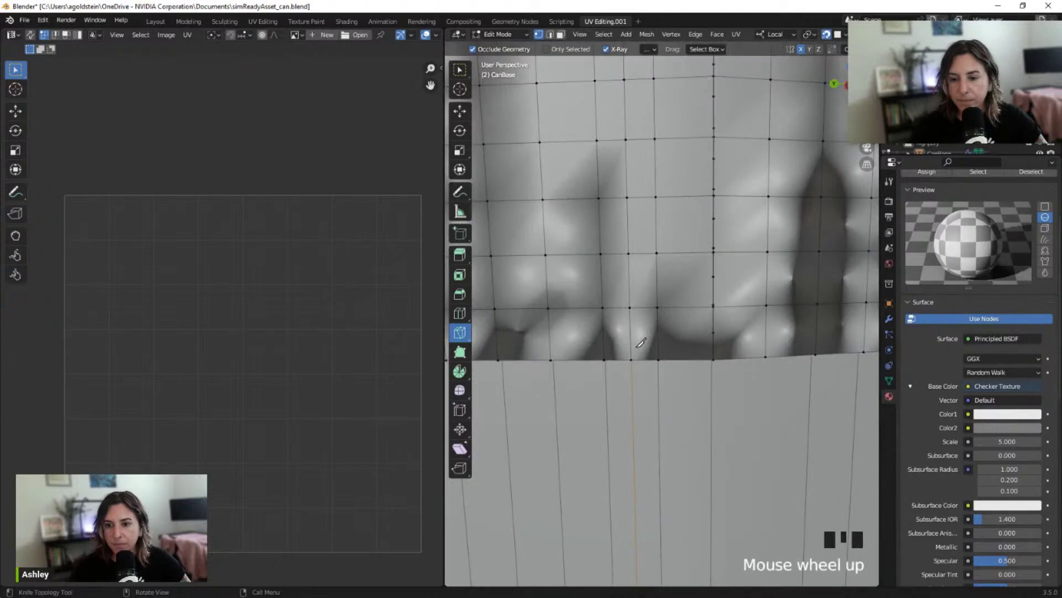
pyautogui.scroll(-2, 642, 343)
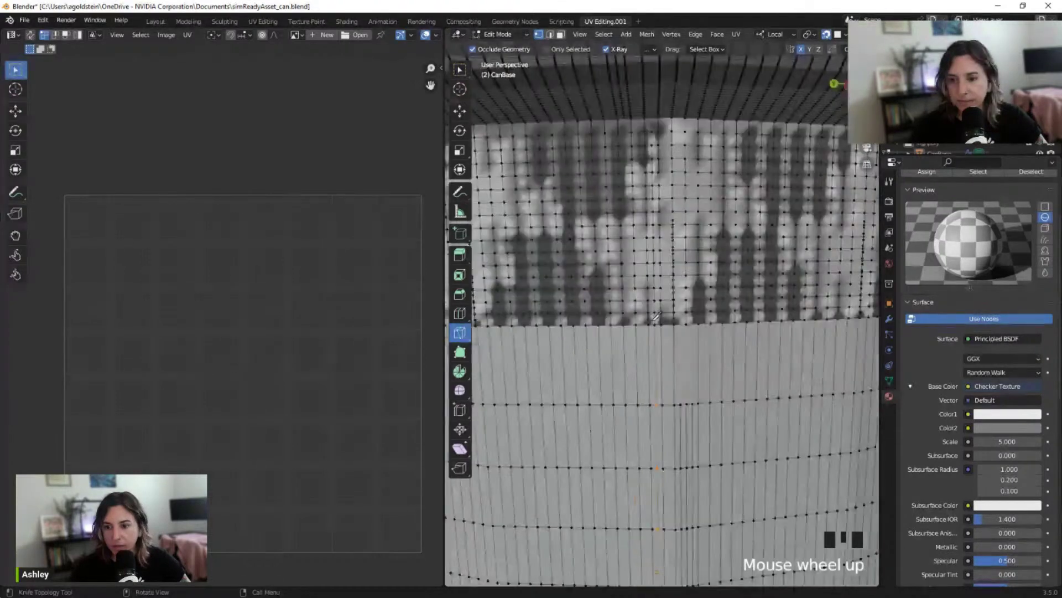
pyautogui.scroll(2, 645, 343)
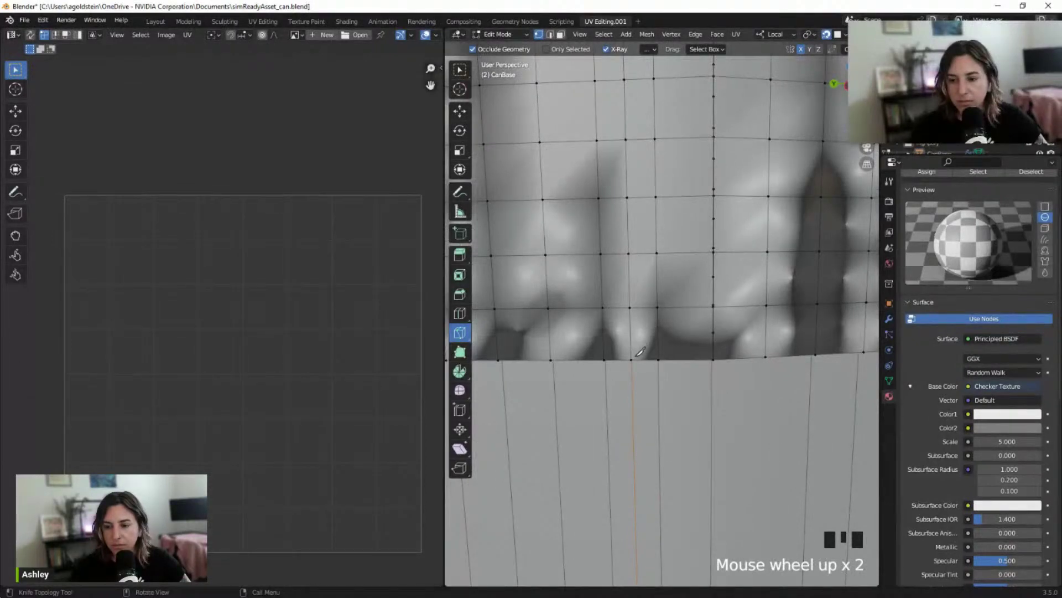
pyautogui.scroll(-4, 640, 351)
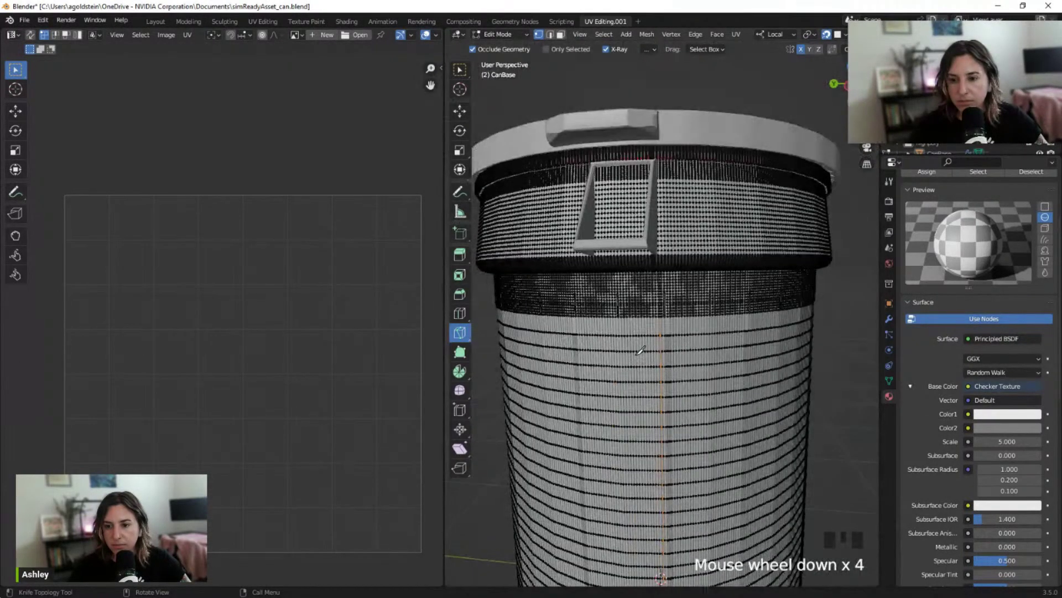
pyautogui.scroll(2, 640, 351)
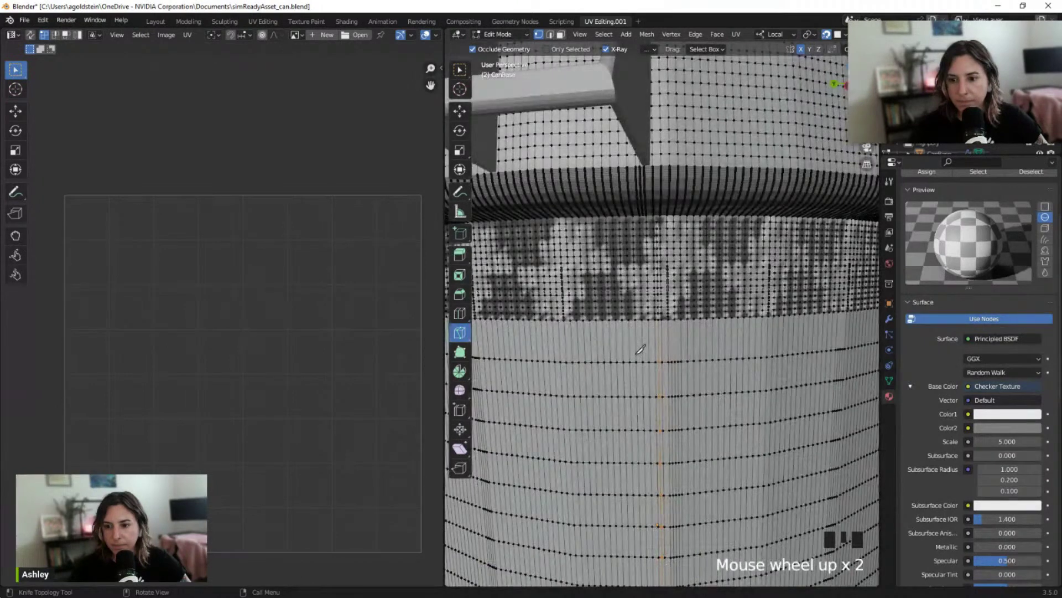
# Undo five steps back to the unwrapped UV islands and switch to the Modeling workspace with the BRUTE reference
pyautogui.hotkey('ctrl', 'z')
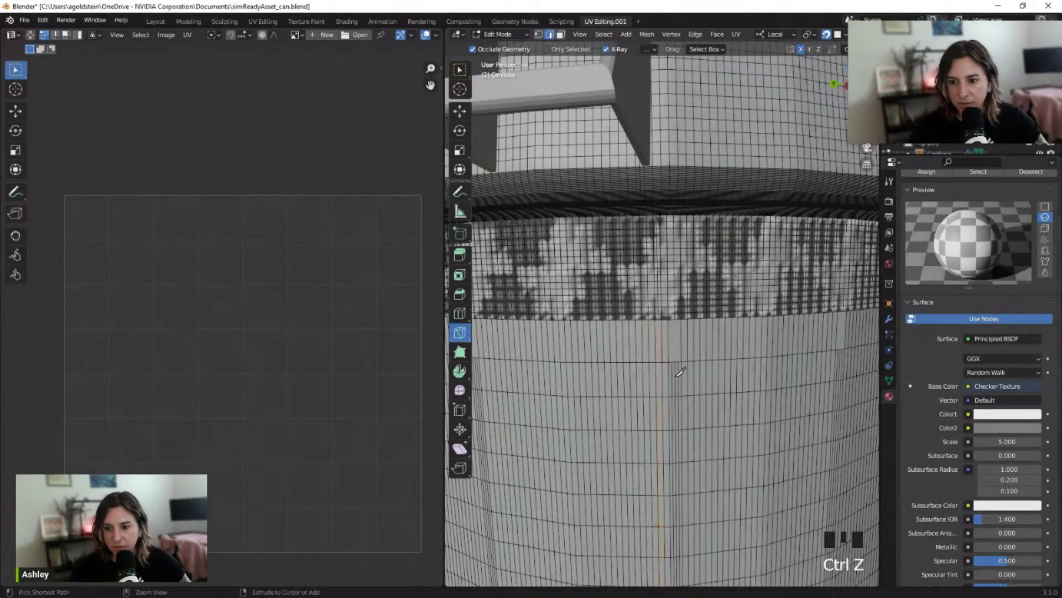
pyautogui.hotkey('ctrl', 'z')
pyautogui.hotkey('ctrl', 'z')
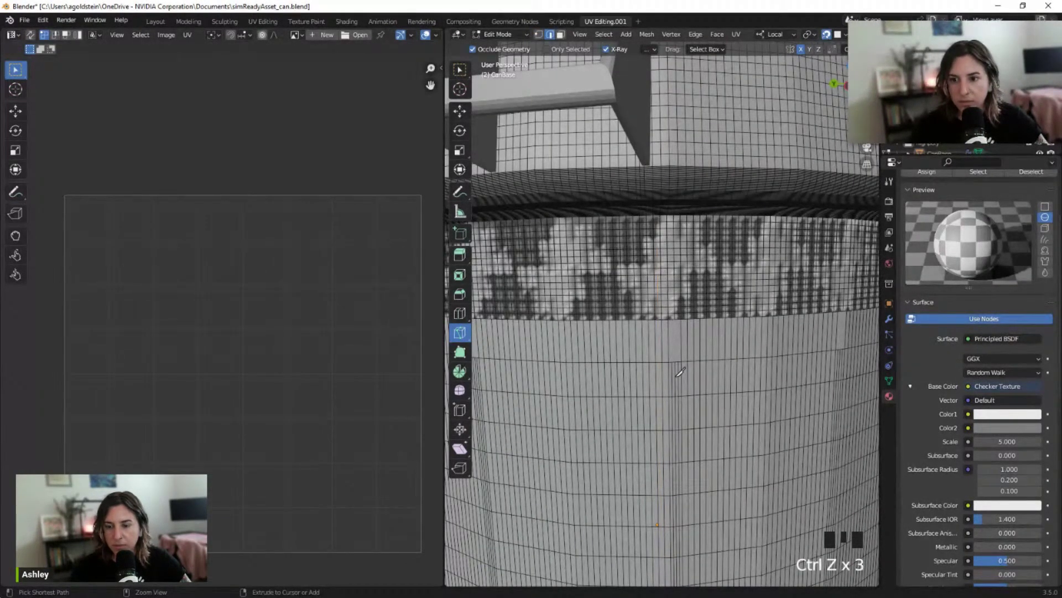
pyautogui.scroll(-4, 680, 372)
pyautogui.moveTo(680, 371); pyautogui.dragTo(826, 335, button='middle')
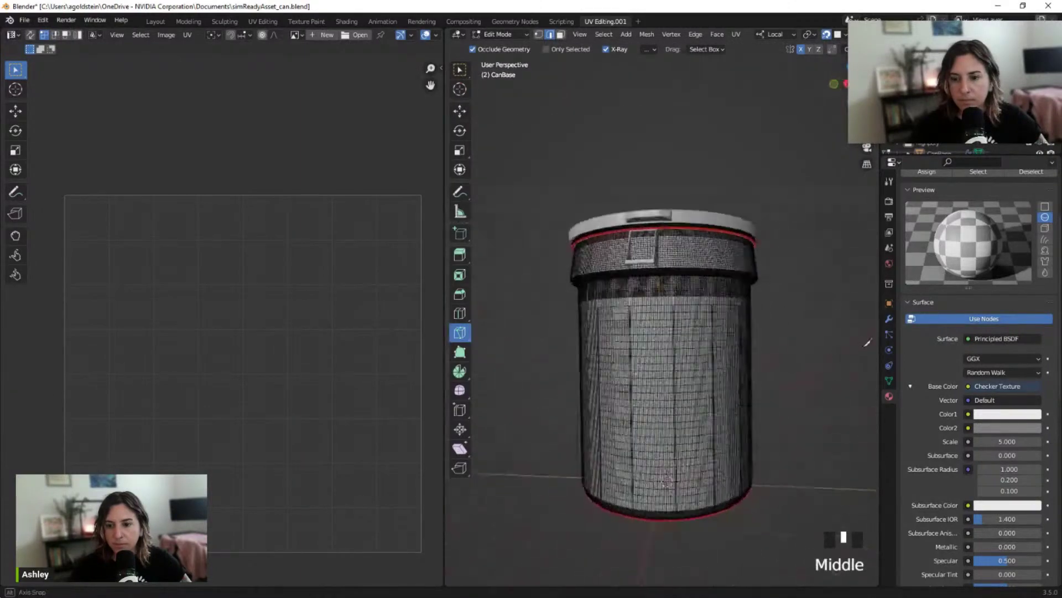
pyautogui.hotkey('ctrl', 'z')
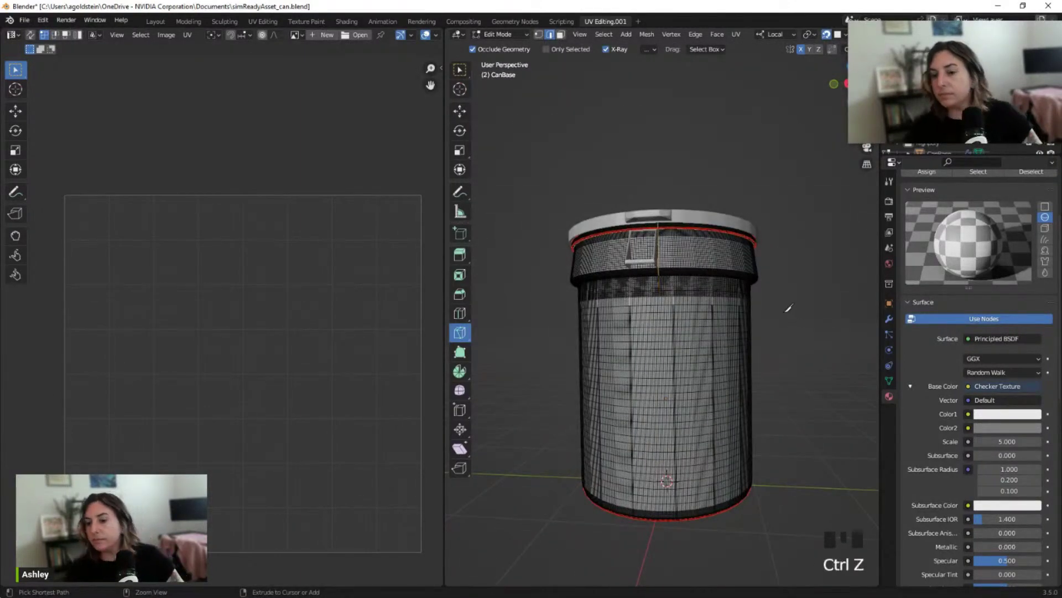
pyautogui.hotkey('ctrl', 'z')
pyautogui.moveTo(786, 306); pyautogui.dragTo(716, 308, button='middle')
pyautogui.hotkey('ctrl', 'z')
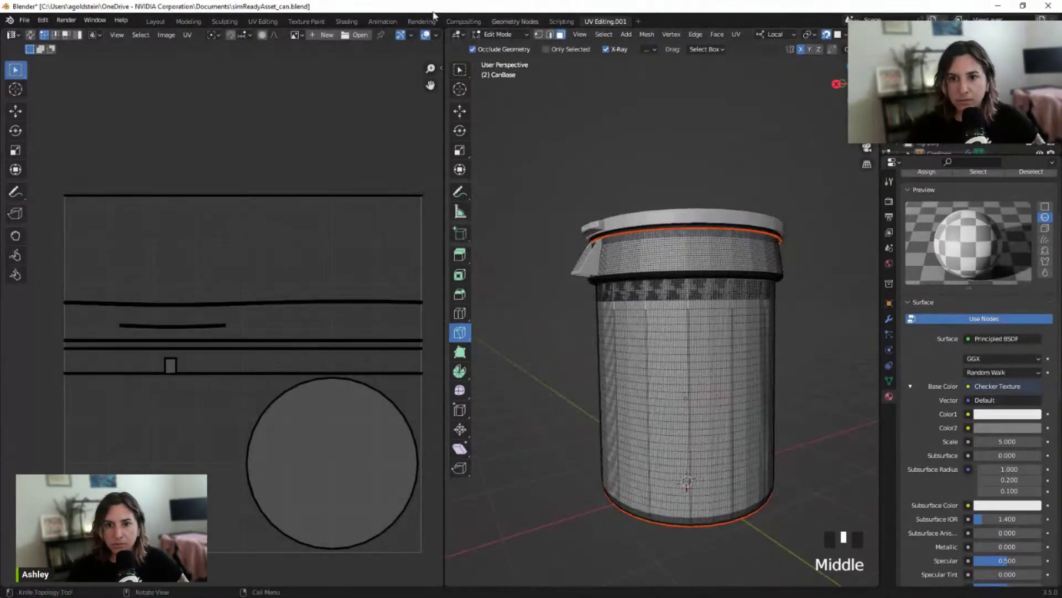
pyautogui.click(188, 21)
# Orbit, pan and zoom around the can to inspect the checker pattern, switching to the Move tool
pyautogui.scroll(2, 425, 281)
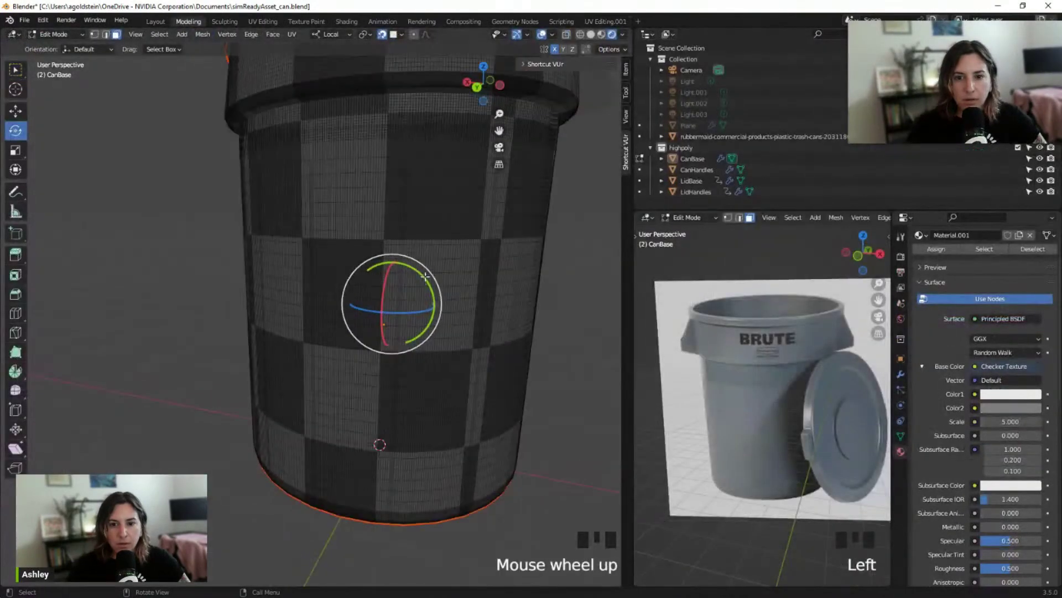
pyautogui.scroll(-1, 498, 273)
pyautogui.keyDown('shift'); pyautogui.moveTo(504, 274); pyautogui.dragTo(434, 284, button='middle'); pyautogui.keyUp('shift')
pyautogui.moveTo(391, 213); pyautogui.dragTo(345, 235, button='middle')
pyautogui.scroll(2, 345, 235)
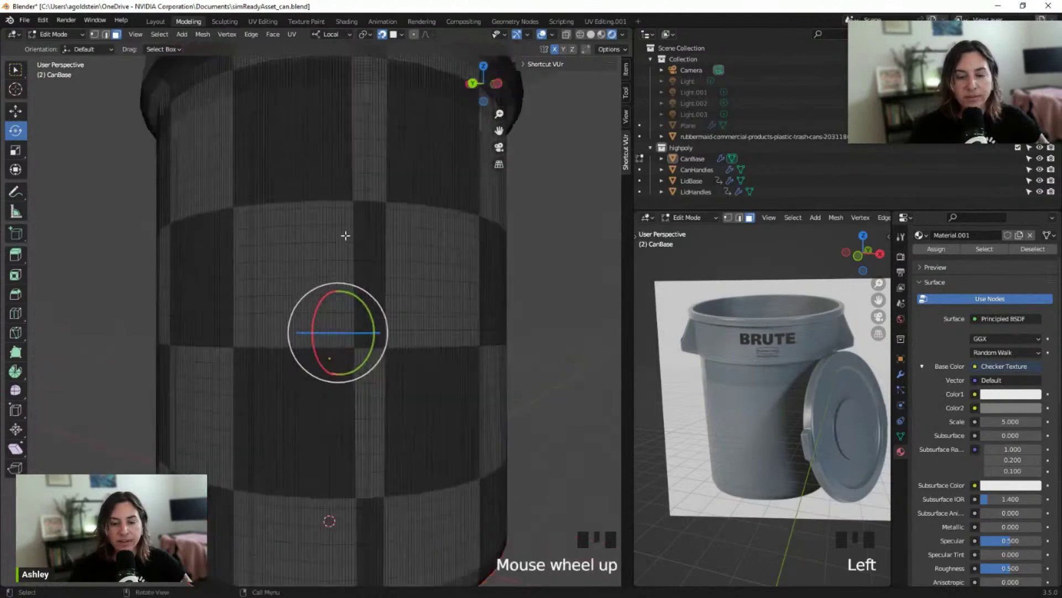
pyautogui.click(15, 112)
pyautogui.scroll(1, 363, 215)
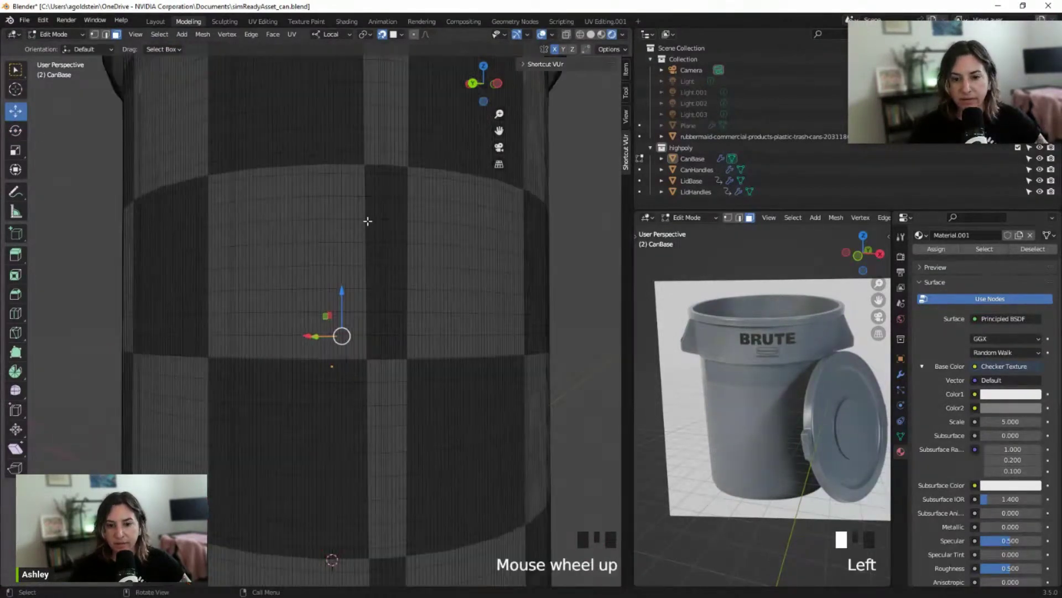
pyautogui.moveTo(379, 222); pyautogui.dragTo(311, 273, button='middle')
pyautogui.scroll(-1, 300, 234)
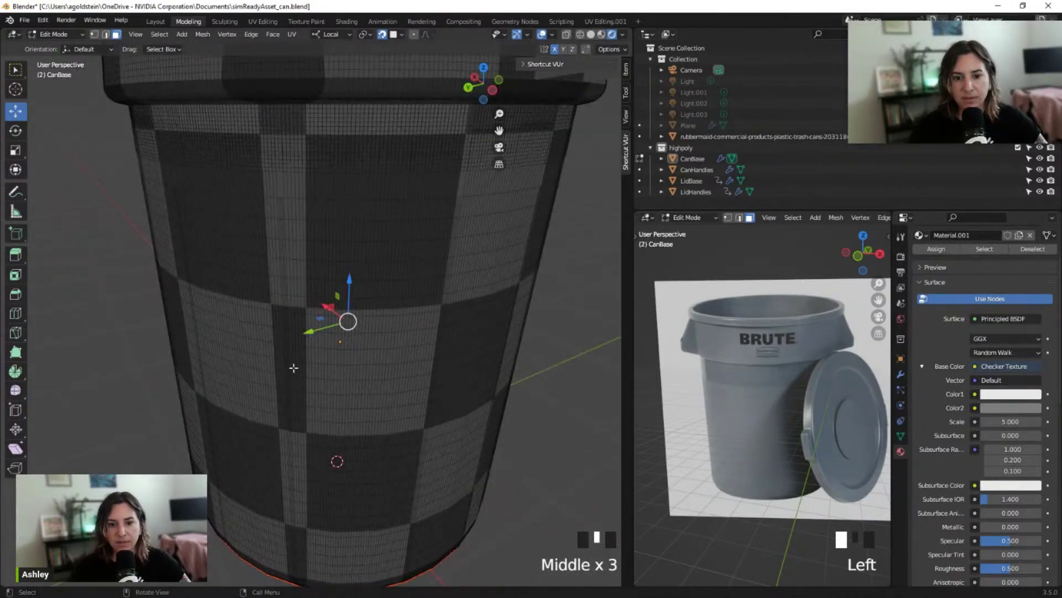
pyautogui.moveTo(294, 367); pyautogui.dragTo(354, 319, button='middle')
pyautogui.scroll(-3, 277, 338)
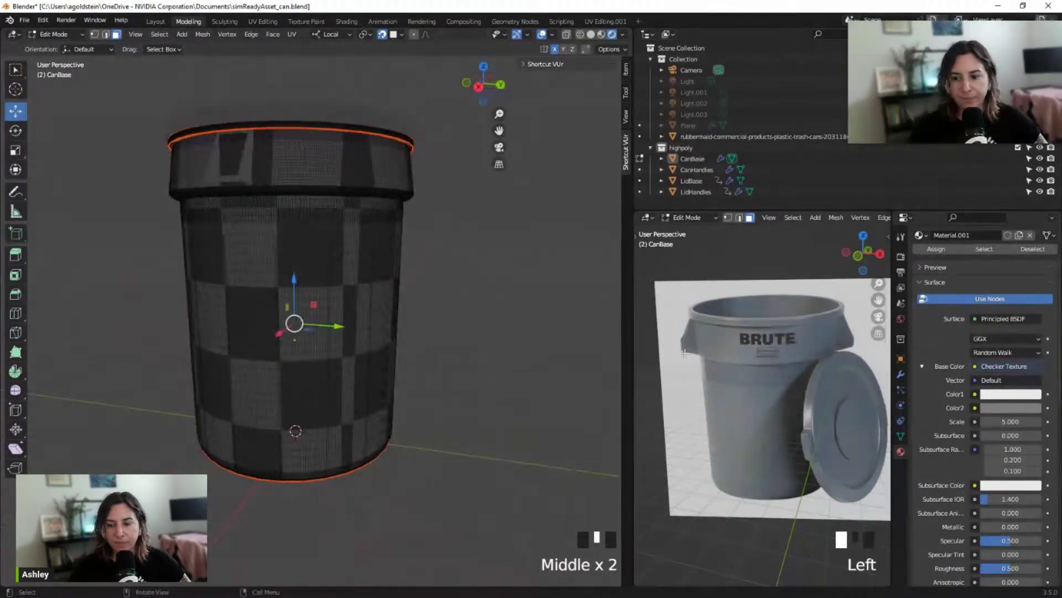
# Go back to the UV Editing.001 workspace and view the can beside CanBase's UV islands
pyautogui.click(606, 21)
pyautogui.moveTo(653, 269); pyautogui.dragTo(729, 233, button='middle')
pyautogui.scroll(2, 637, 189)
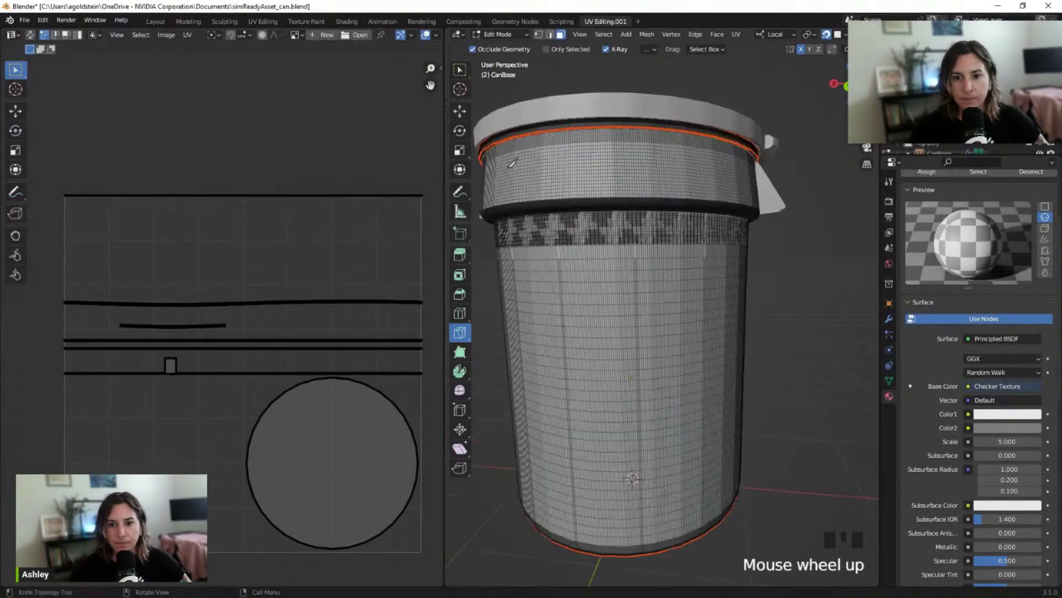
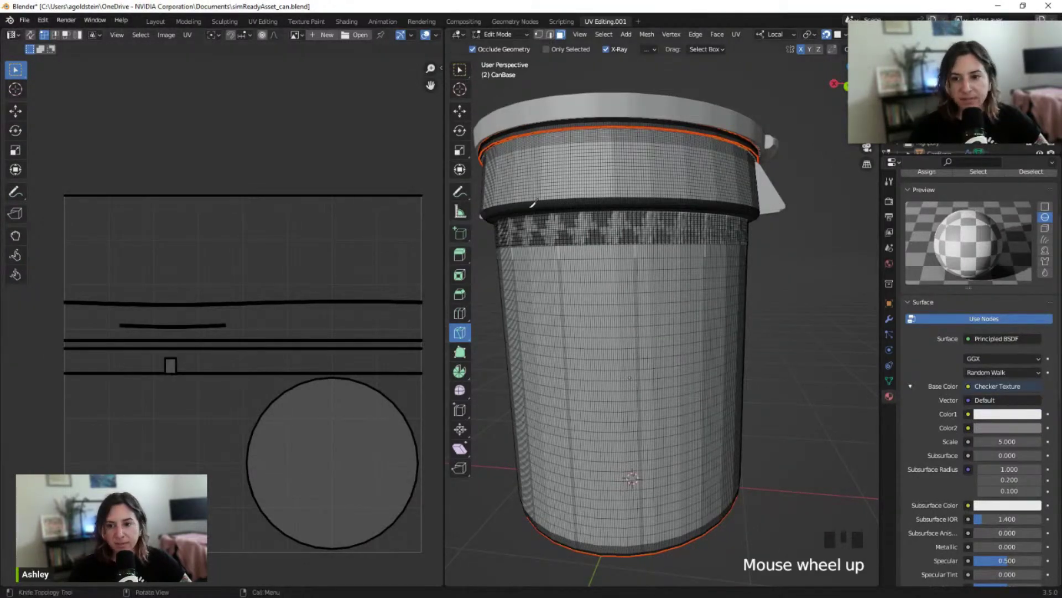
# Orbit, pan and zoom the view down to the can's rim
pyautogui.scroll(1, 658, 151)
pyautogui.scroll(-2, 645, 152)
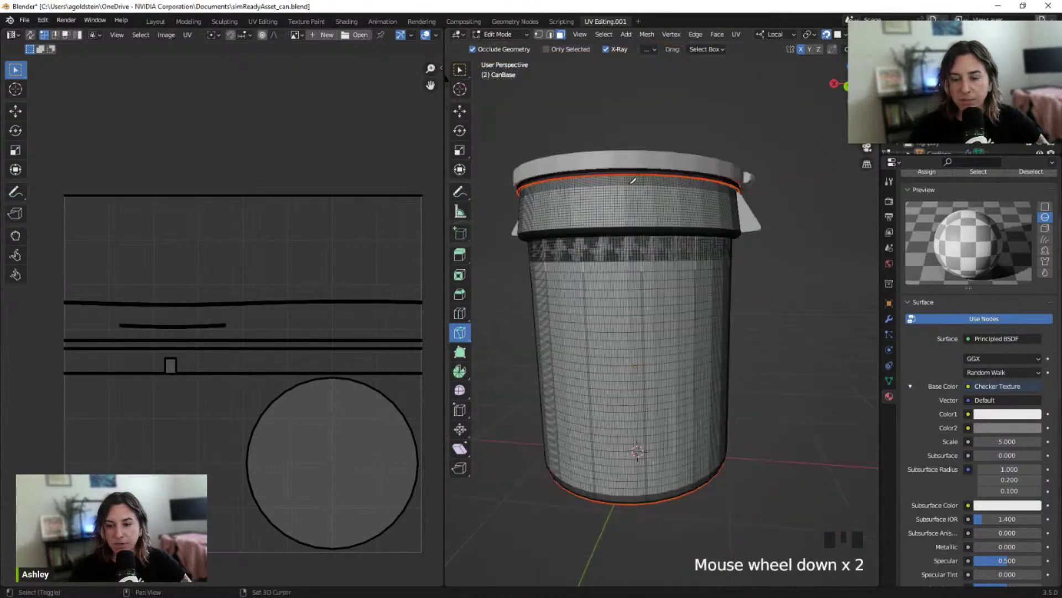
pyautogui.keyDown('shift'); pyautogui.moveTo(631, 181); pyautogui.dragTo(660, 151, button='middle'); pyautogui.keyUp('shift')
pyautogui.scroll(2, 651, 191)
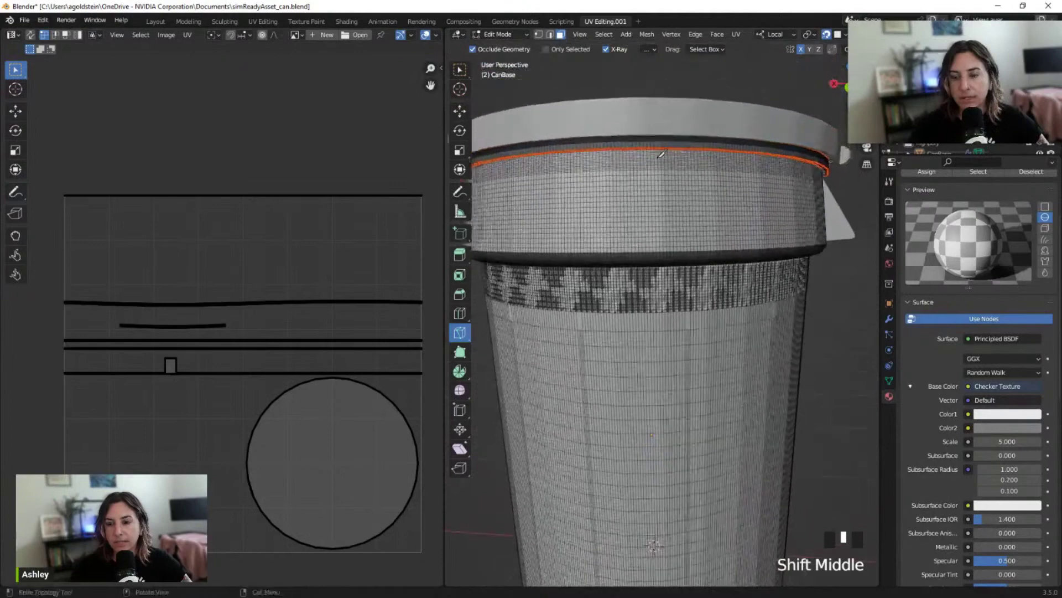
pyautogui.scroll(1, 660, 150)
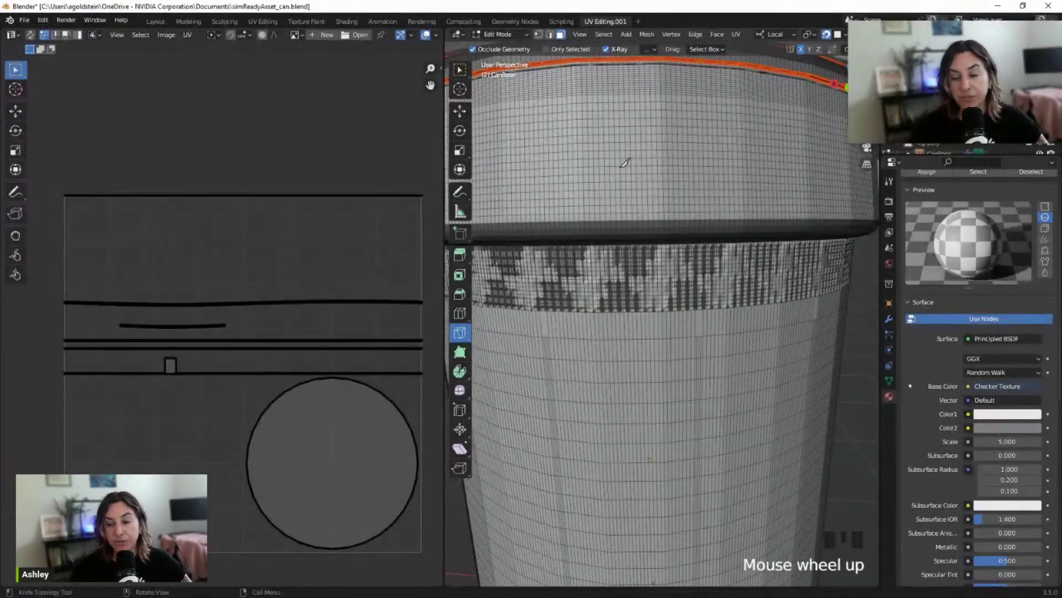
pyautogui.keyDown('shift'); pyautogui.moveTo(667, 66); pyautogui.dragTo(669, 83, button='middle'); pyautogui.keyUp('shift')
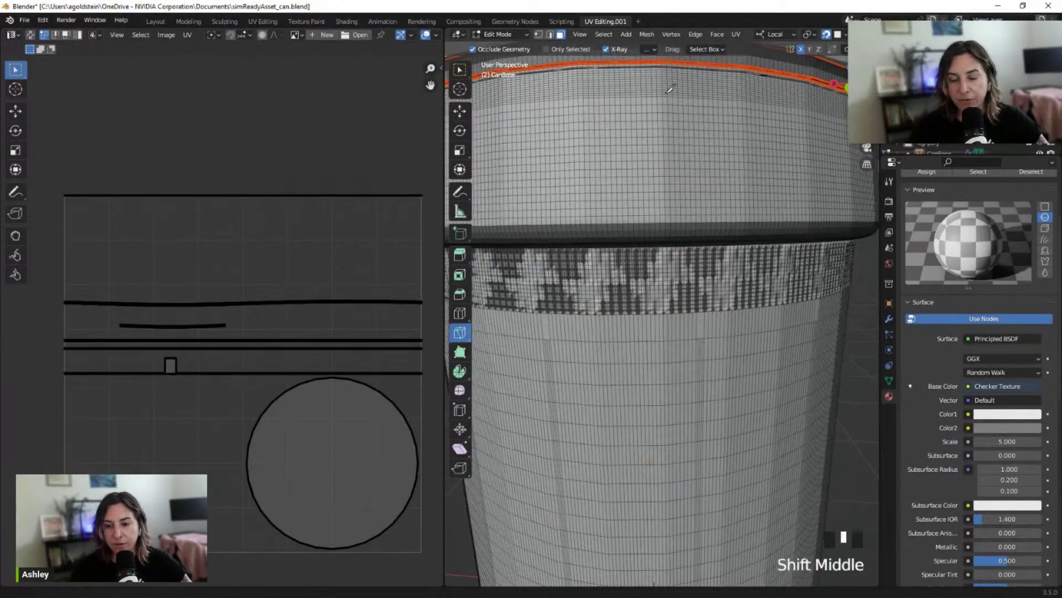
pyautogui.scroll(-2, 681, 144)
pyautogui.moveTo(680, 144); pyautogui.dragTo(674, 165, button='middle')
pyautogui.moveTo(654, 216)
pyautogui.keyDown('shift'); pyautogui.mouseDown(button='middle')
pyautogui.moveTo(672, 244)
pyautogui.moveTo(648, 224)
pyautogui.moveTo(689, 216)
pyautogui.moveTo(650, 206)
pyautogui.mouseUp(button='middle'); pyautogui.keyUp('shift')
pyautogui.scroll(3, 644, 222)
pyautogui.scroll(1, 645, 221)
pyautogui.scroll(2, 650, 206)
pyautogui.keyDown('shift'); pyautogui.moveTo(659, 133); pyautogui.dragTo(658, 212, button='middle'); pyautogui.keyUp('shift')
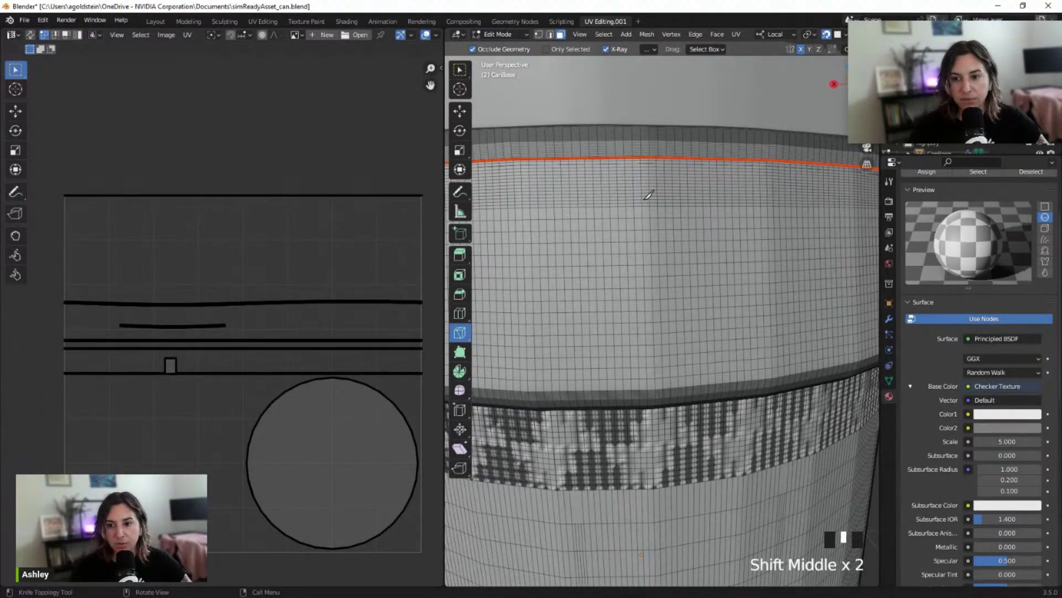
# Loop-cut a vertical edge loop across the upper band, from rim to checker band
pyautogui.click(458, 313)
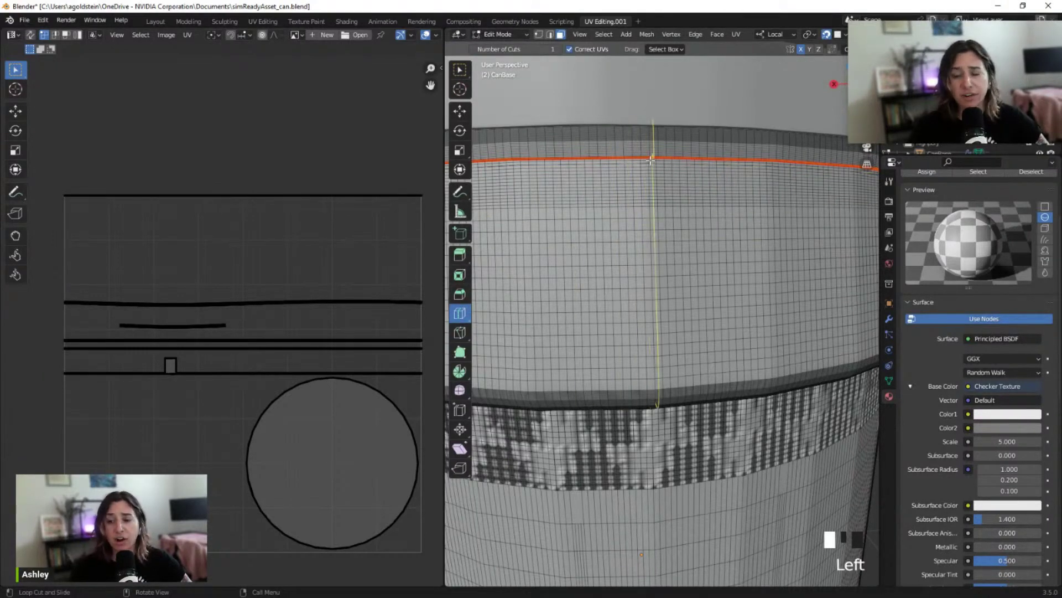
pyautogui.scroll(-1, 654, 243)
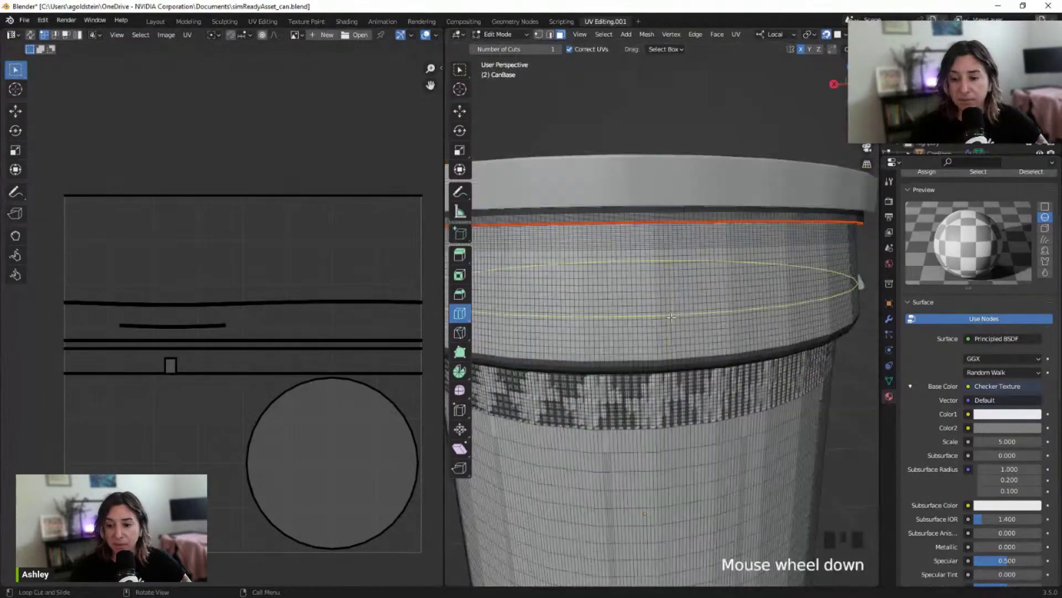
pyautogui.scroll(1, 654, 244)
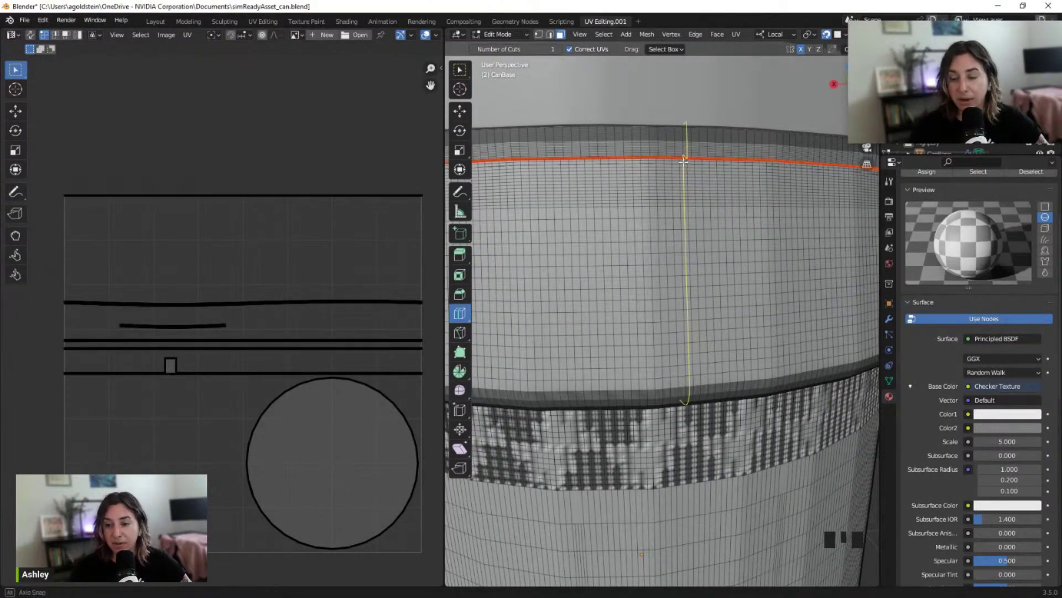
pyautogui.moveTo(684, 160); pyautogui.dragTo(604, 164, button='middle')
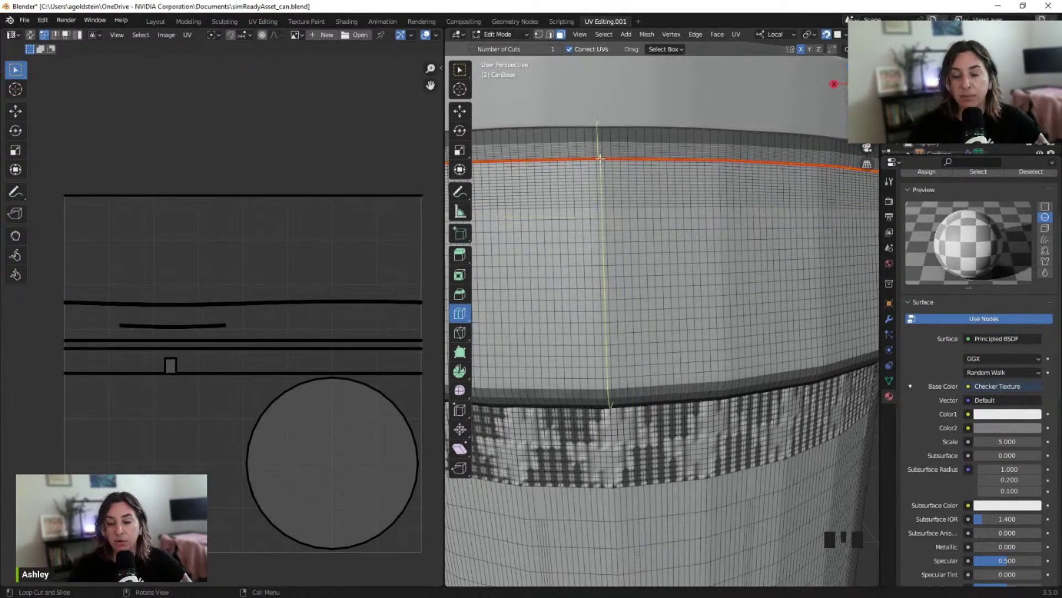
pyautogui.moveTo(600, 159); pyautogui.dragTo(623, 162, button='middle')
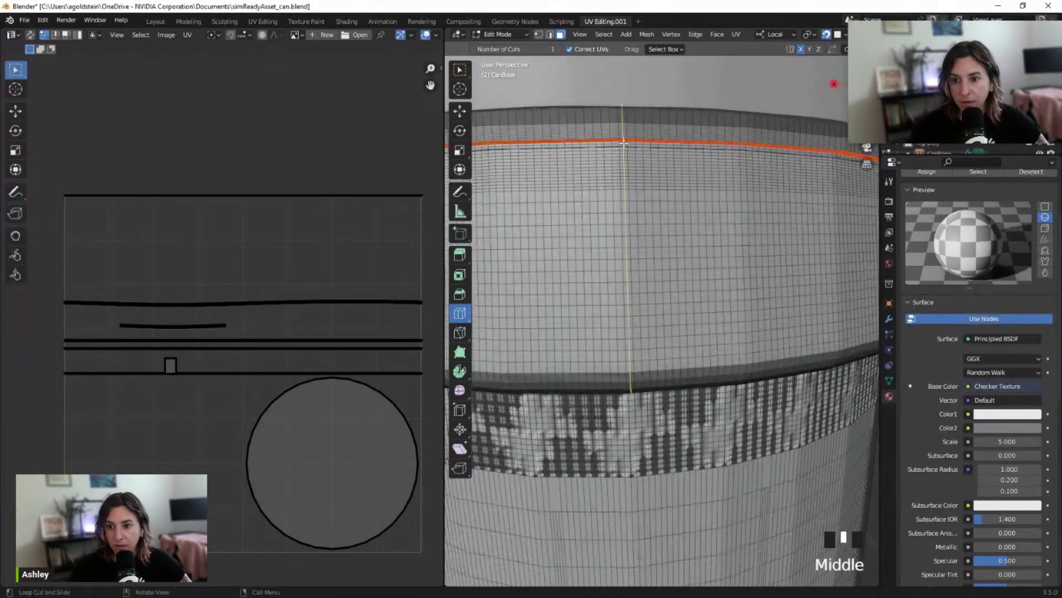
pyautogui.scroll(-2, 646, 212)
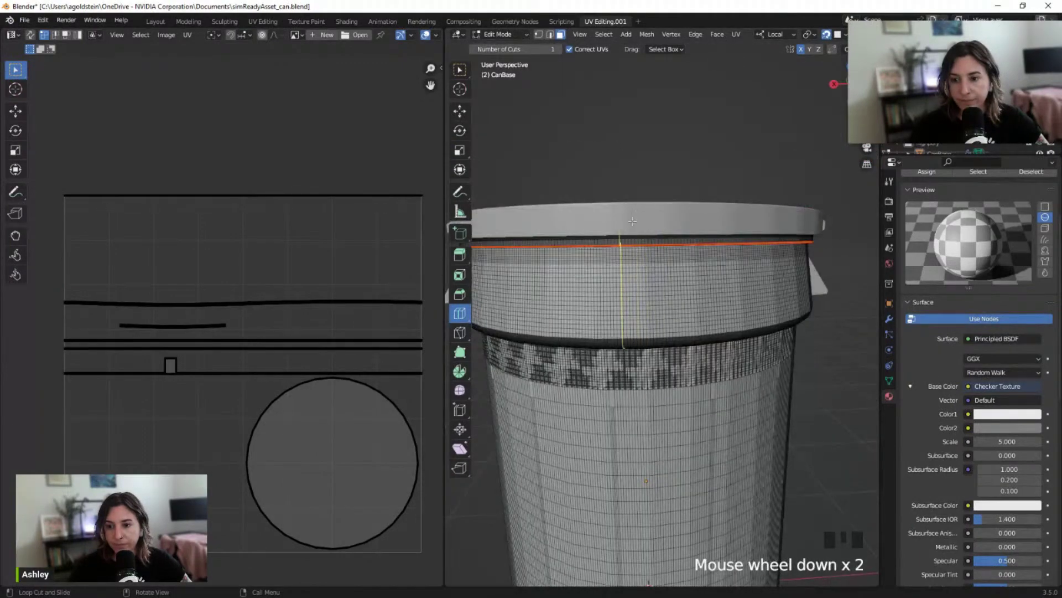
pyautogui.scroll(2, 631, 216)
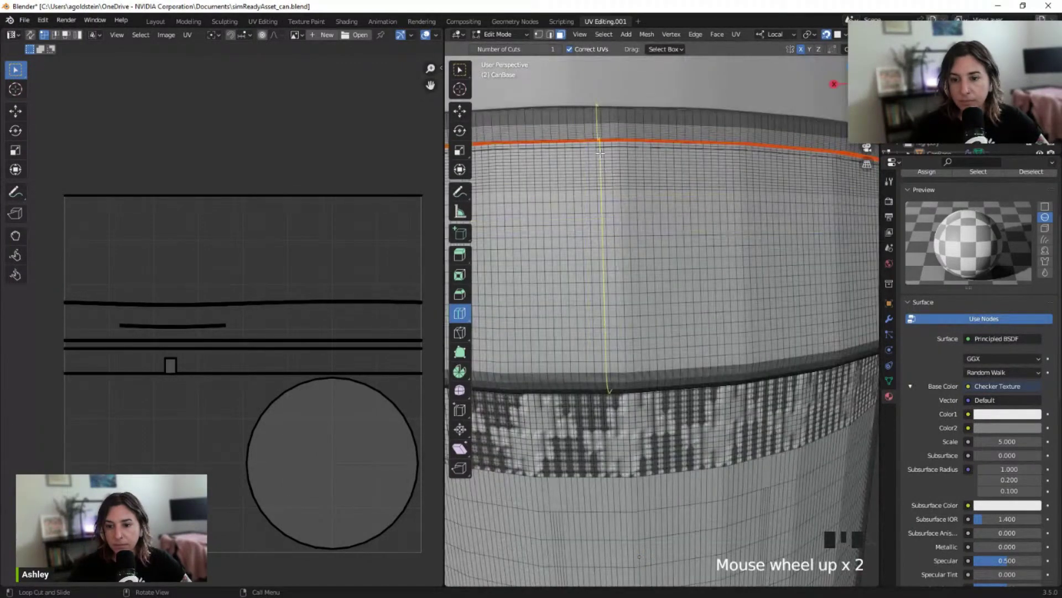
pyautogui.click(624, 332)
pyautogui.click(618, 350)
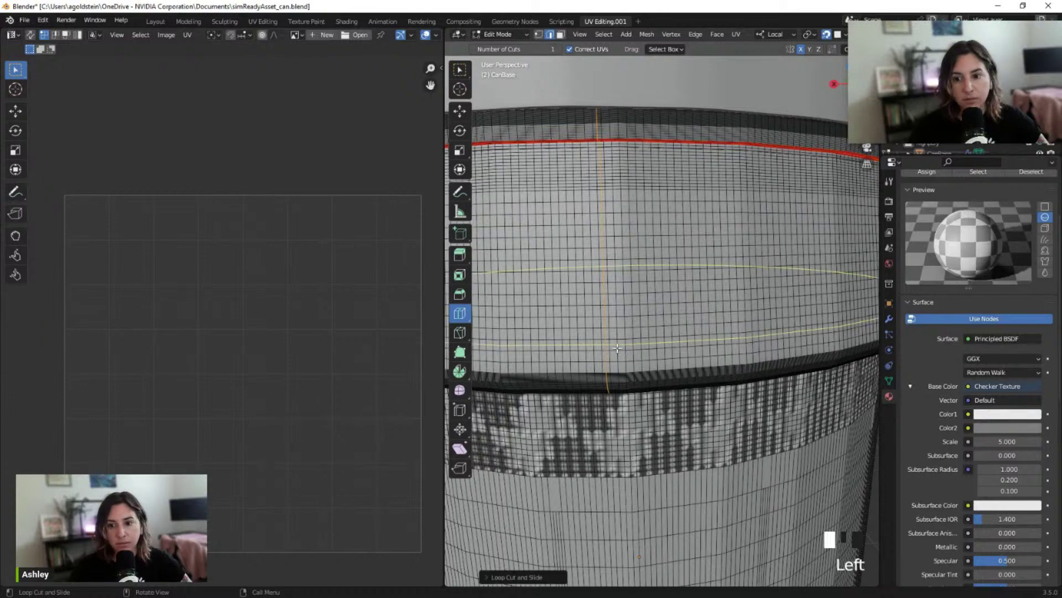
pyautogui.click(625, 367)
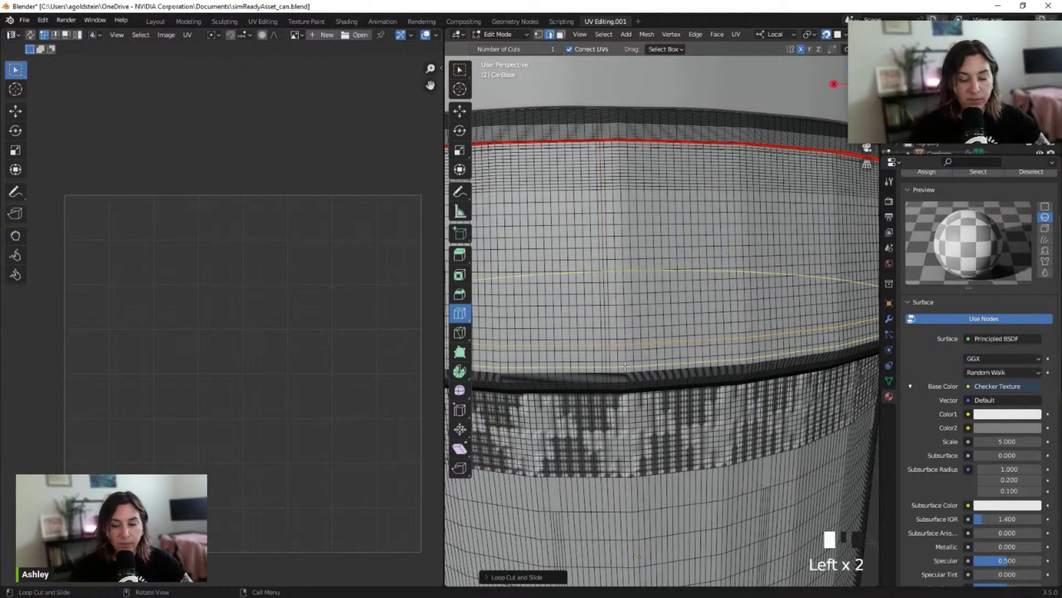
pyautogui.keyDown('shift'); pyautogui.moveTo(610, 398); pyautogui.dragTo(652, 208, button='middle'); pyautogui.keyUp('shift')
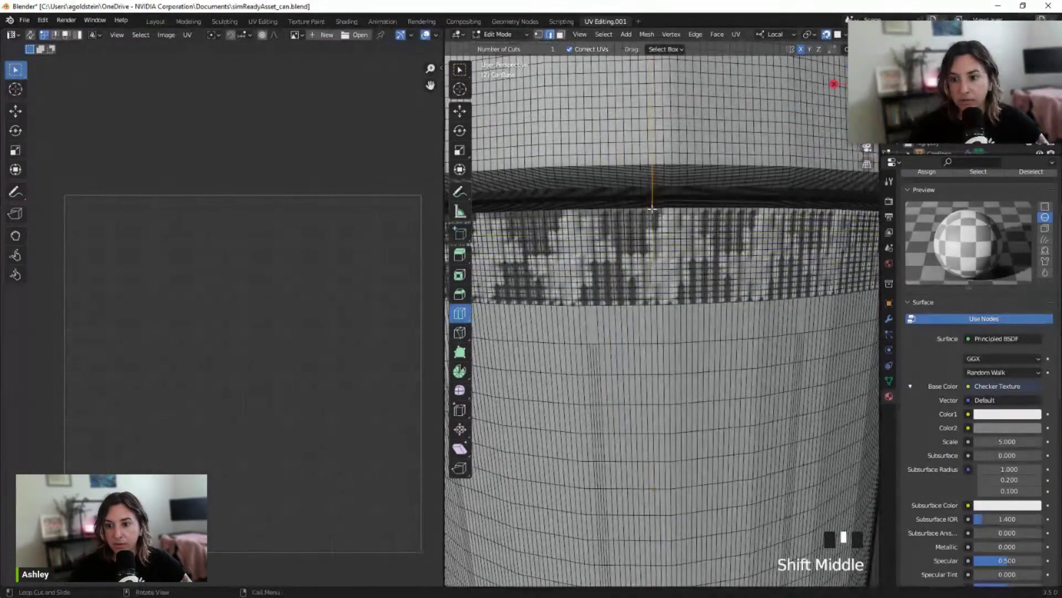
pyautogui.scroll(2, 652, 207)
pyautogui.scroll(-2, 652, 208)
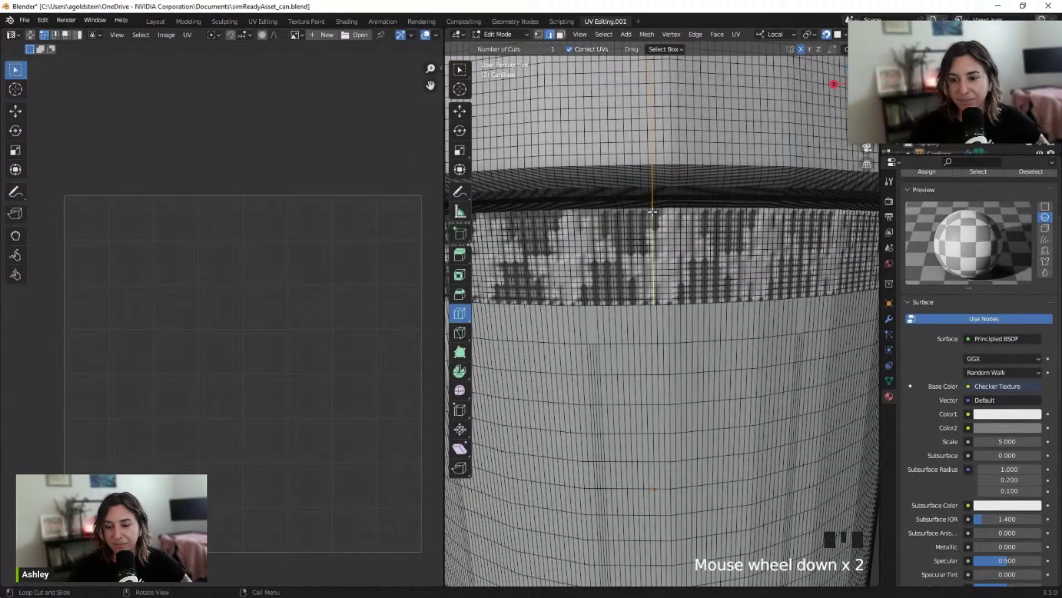
pyautogui.scroll(1, 638, 160)
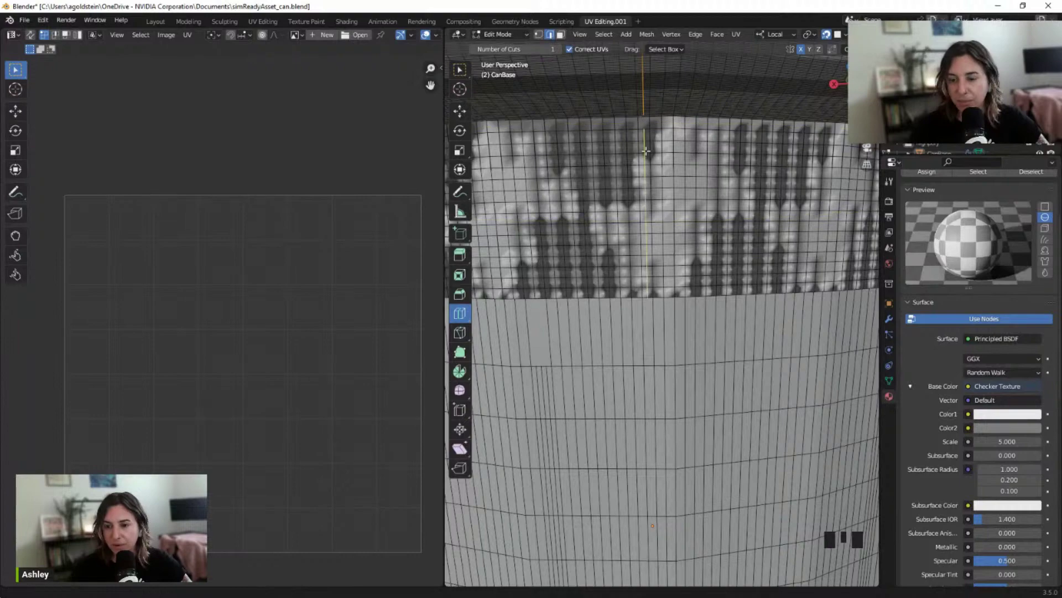
pyautogui.keyDown('shift'); pyautogui.moveTo(642, 116); pyautogui.dragTo(672, 89, button='middle'); pyautogui.keyUp('shift')
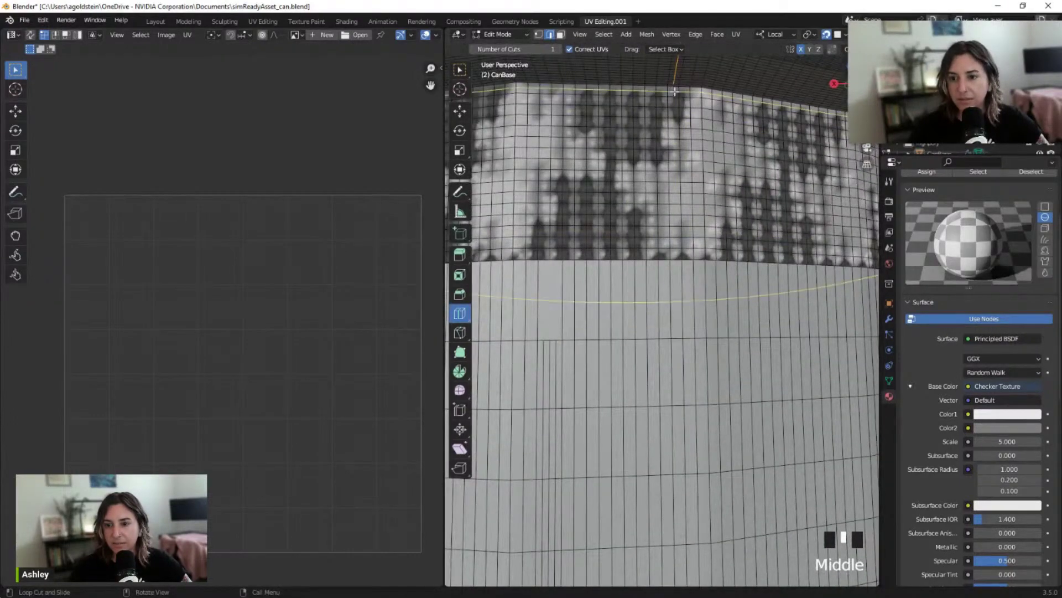
pyautogui.scroll(-3, 677, 94)
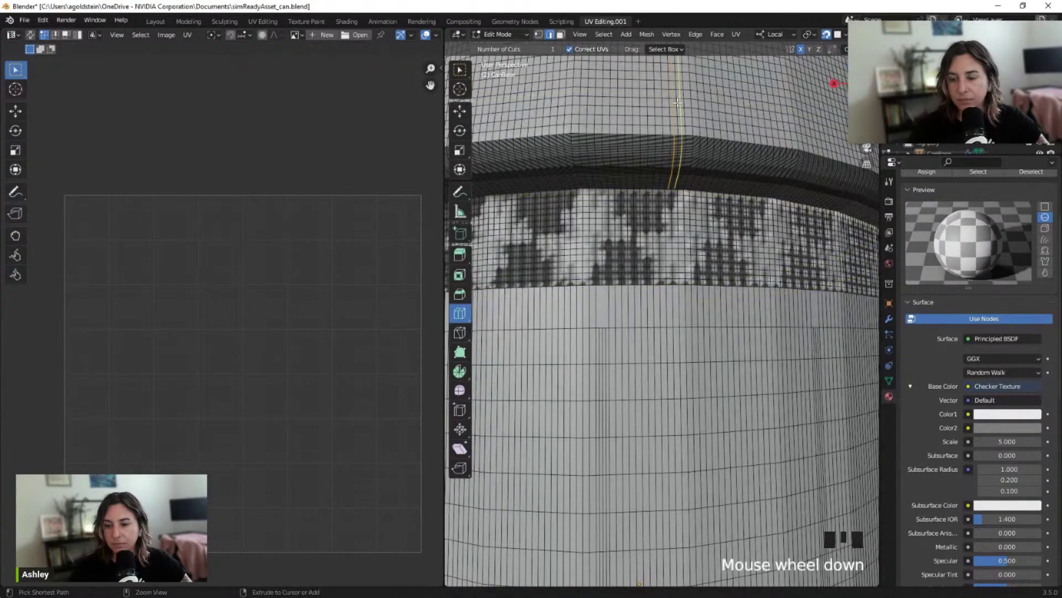
# Undo the vertical loop cut and mark the selected edges as sharp
pyautogui.hotkey('ctrl', 'z')
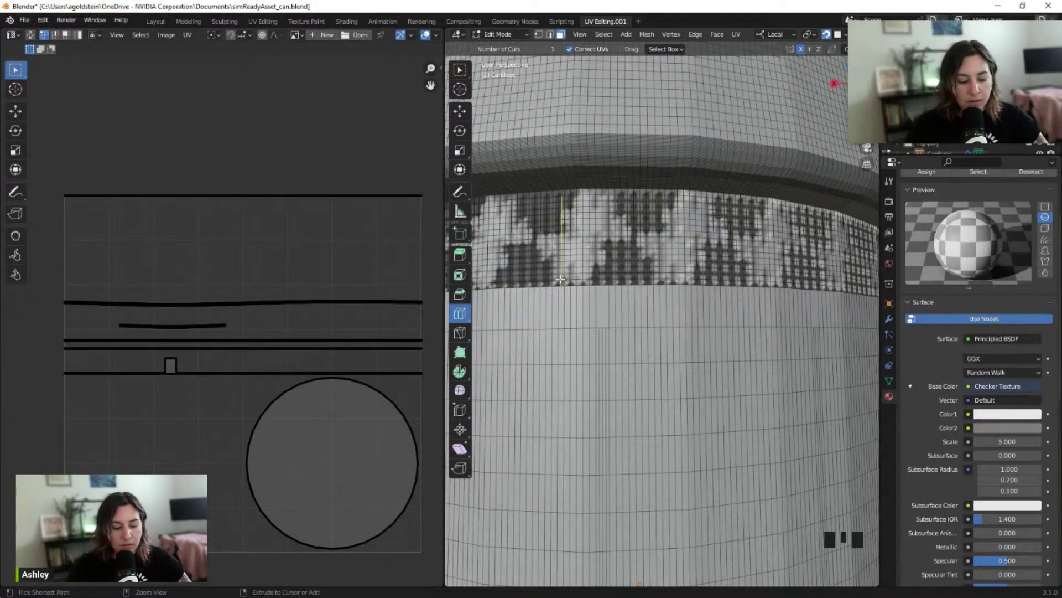
pyautogui.hotkey('ctrl', 'e')
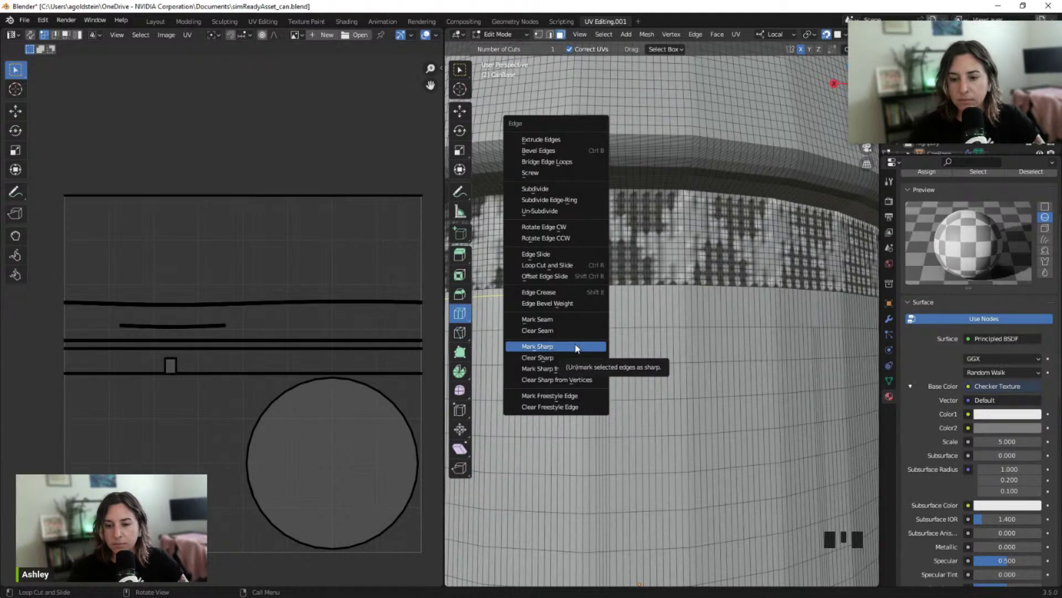
pyautogui.click(575, 347)
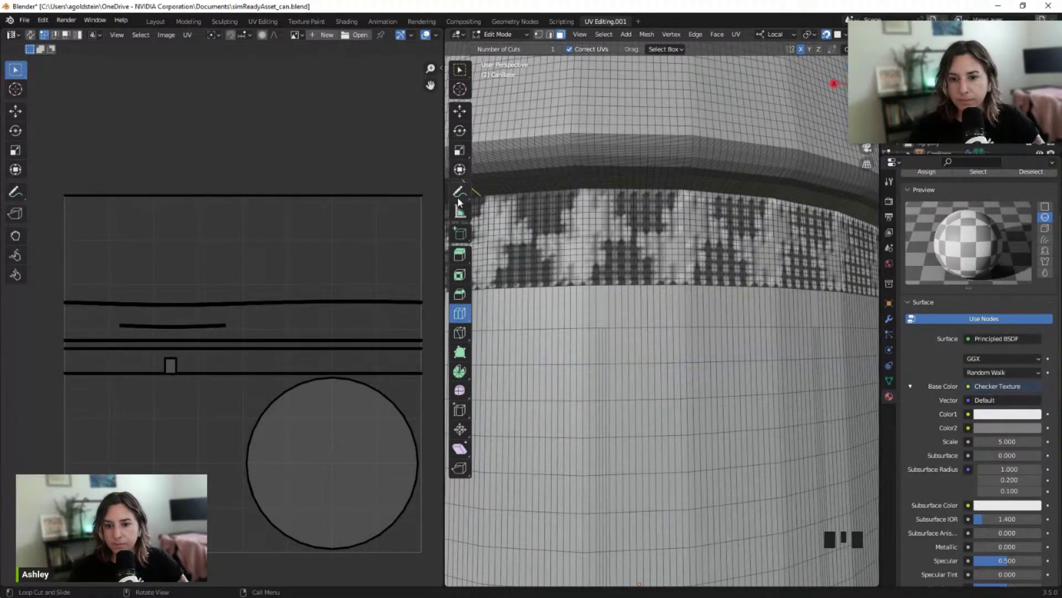
# With the Move tool, select the vertical edge loop beneath the handle
pyautogui.click(460, 110)
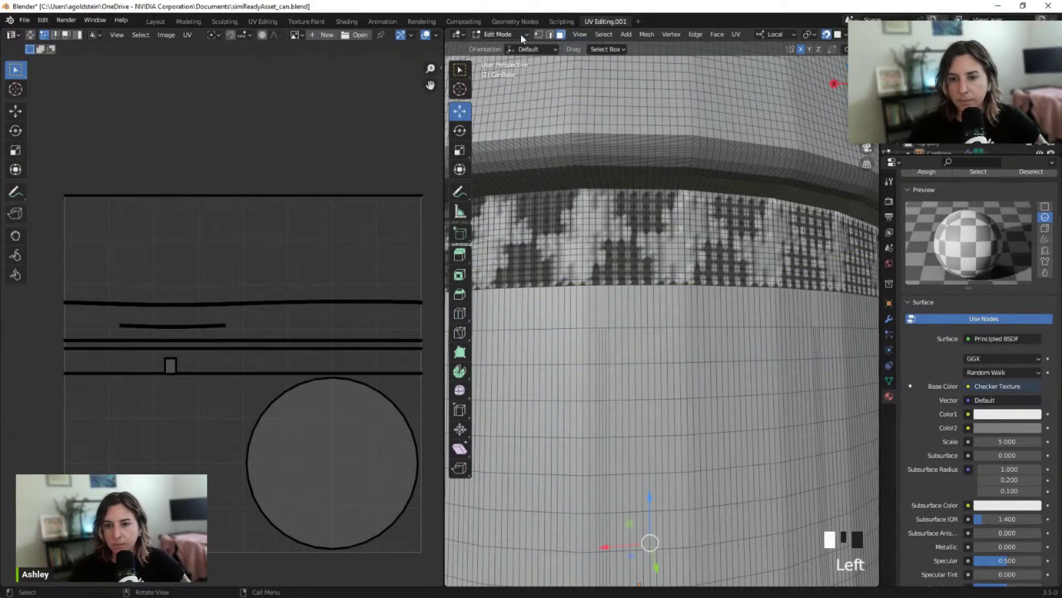
pyautogui.scroll(1, 604, 284)
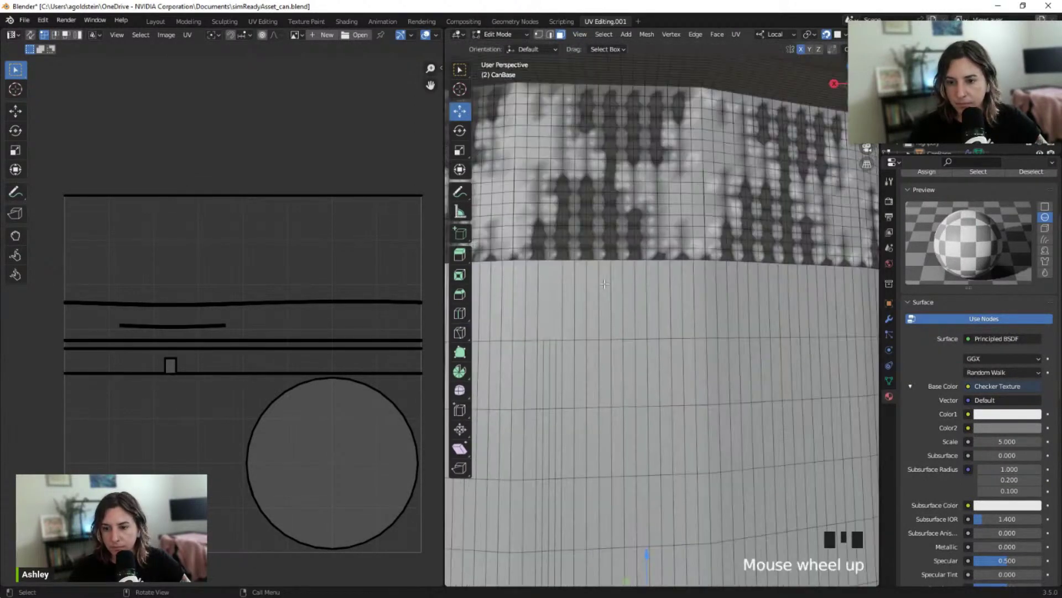
pyautogui.scroll(-2, 609, 277)
pyautogui.moveTo(615, 268); pyautogui.dragTo(655, 282, button='middle')
pyautogui.scroll(3, 668, 401)
pyautogui.scroll(1, 642, 270)
pyautogui.scroll(1, 633, 257)
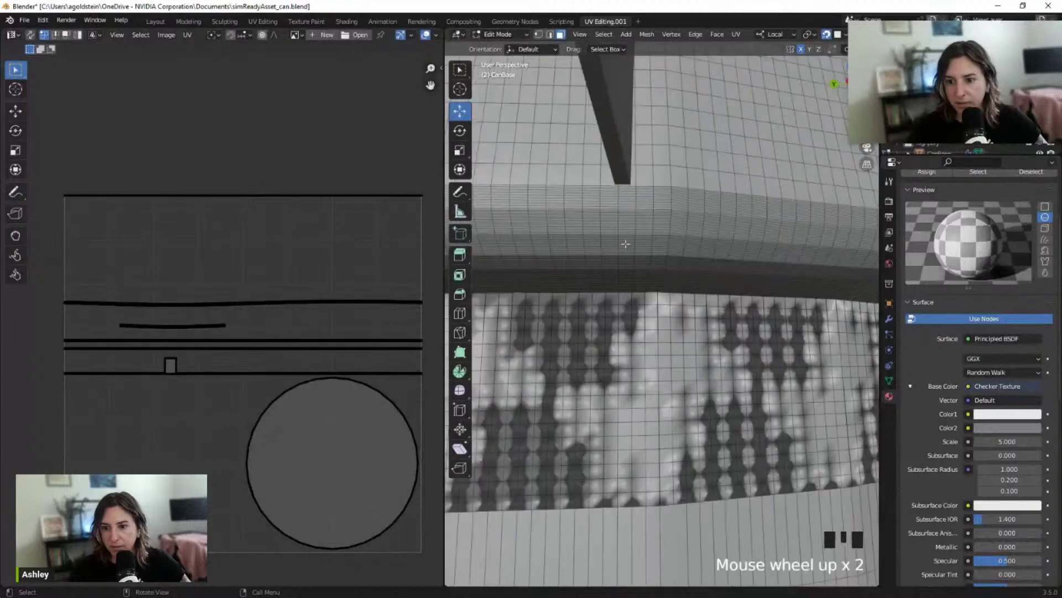
pyautogui.click(617, 199)
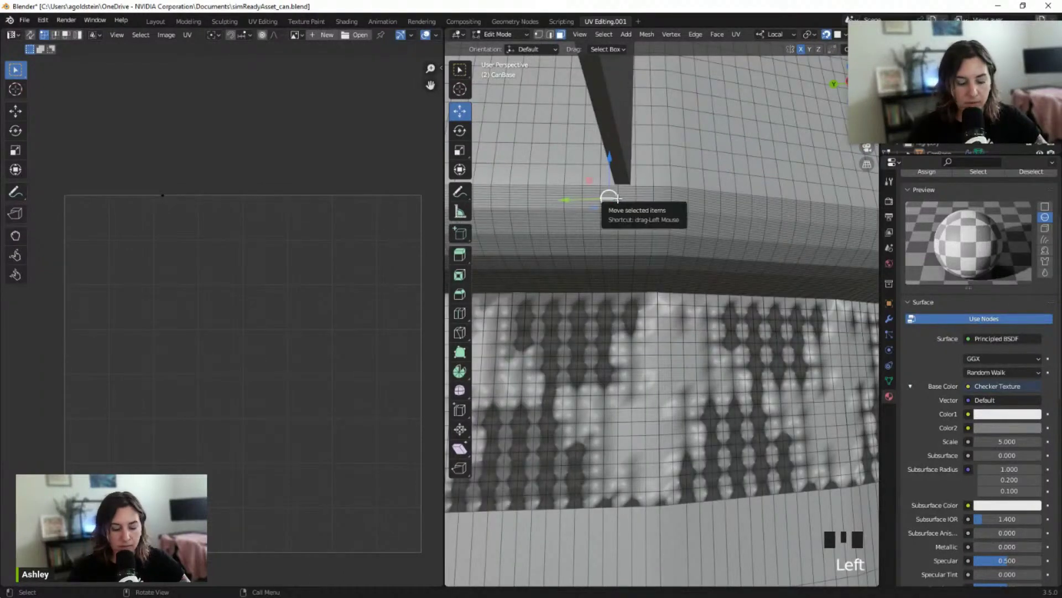
pyautogui.keyDown('alt'); pyautogui.click(618, 199); pyautogui.keyUp('alt')
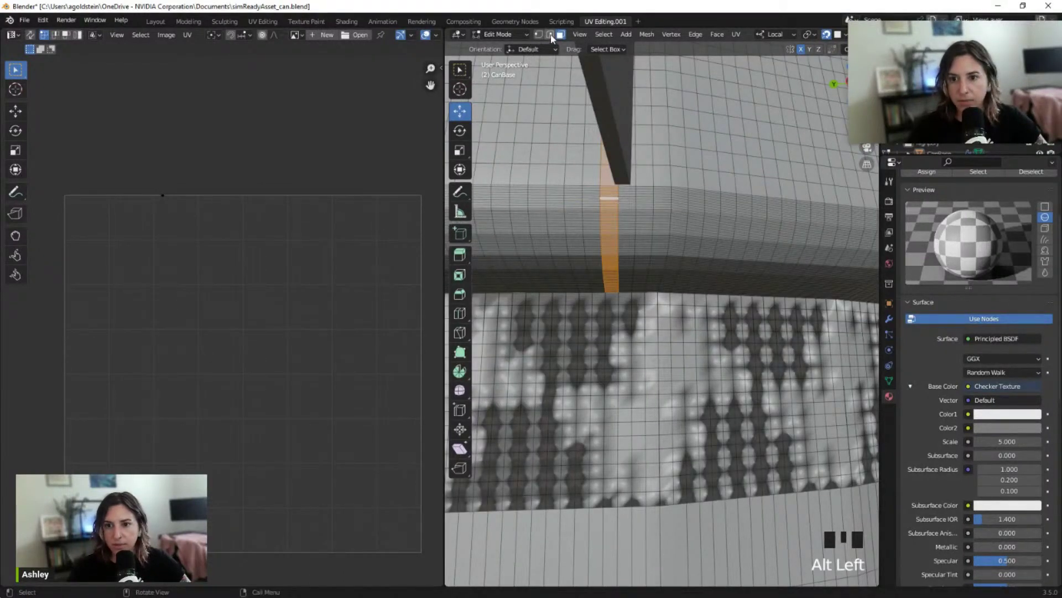
pyautogui.click(626, 212)
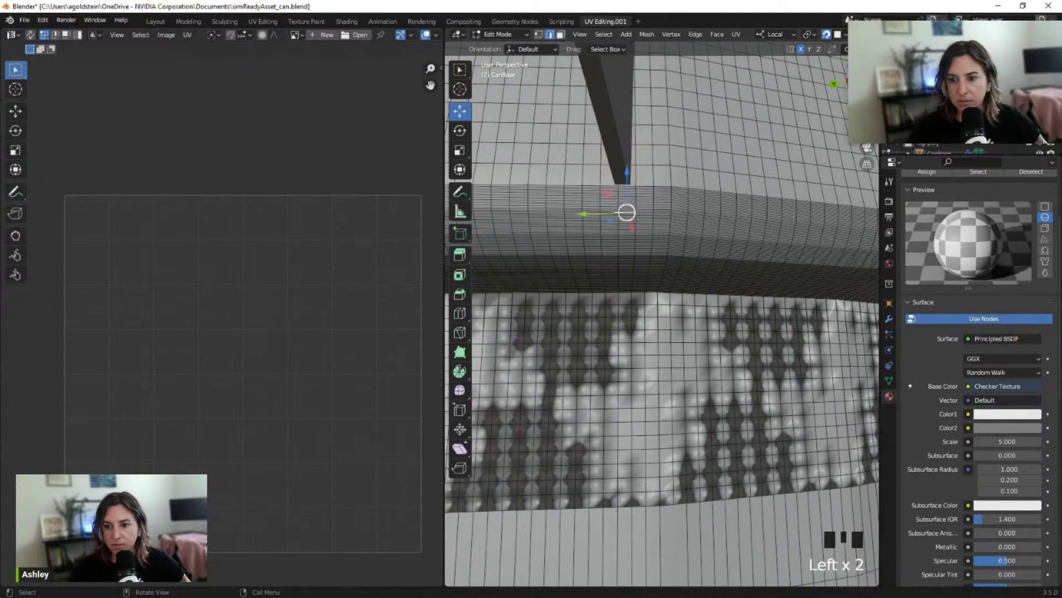
pyautogui.click(617, 219)
pyautogui.keyDown('alt'); pyautogui.click(618, 219); pyautogui.keyUp('alt')
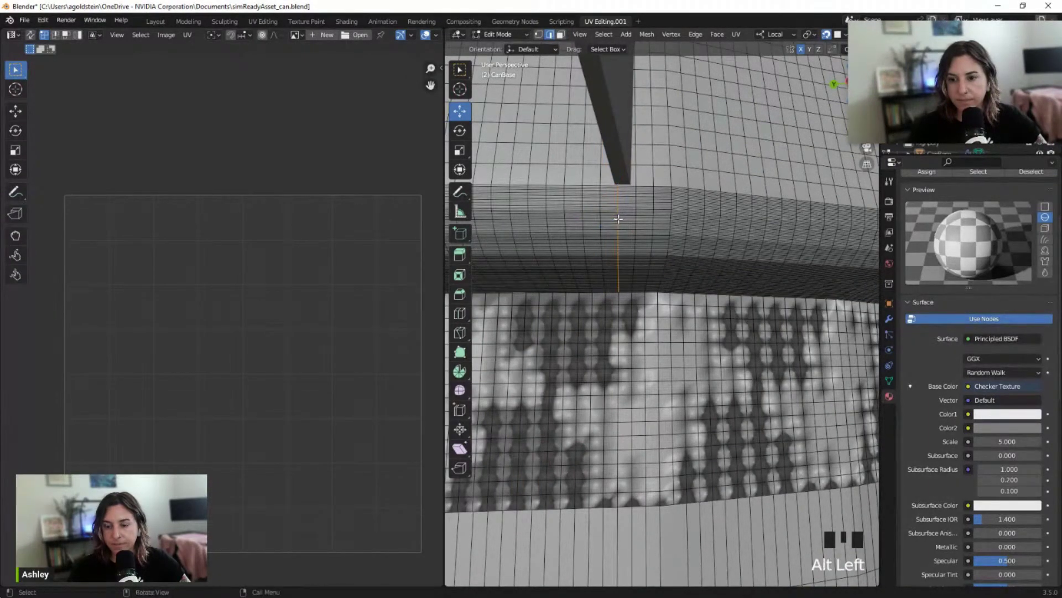
pyautogui.moveTo(618, 219); pyautogui.dragTo(621, 255, button='middle')
pyautogui.scroll(-2, 622, 255)
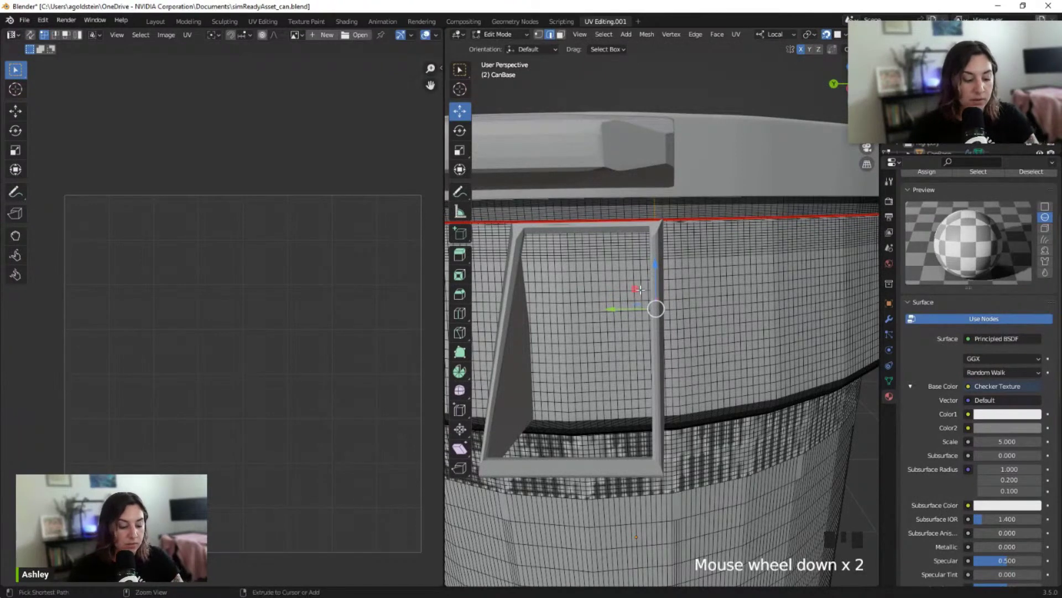
# Mark the loop beneath the handle as a UV seam, then select the top-row edge loop
pyautogui.hotkey('ctrl', 'e')
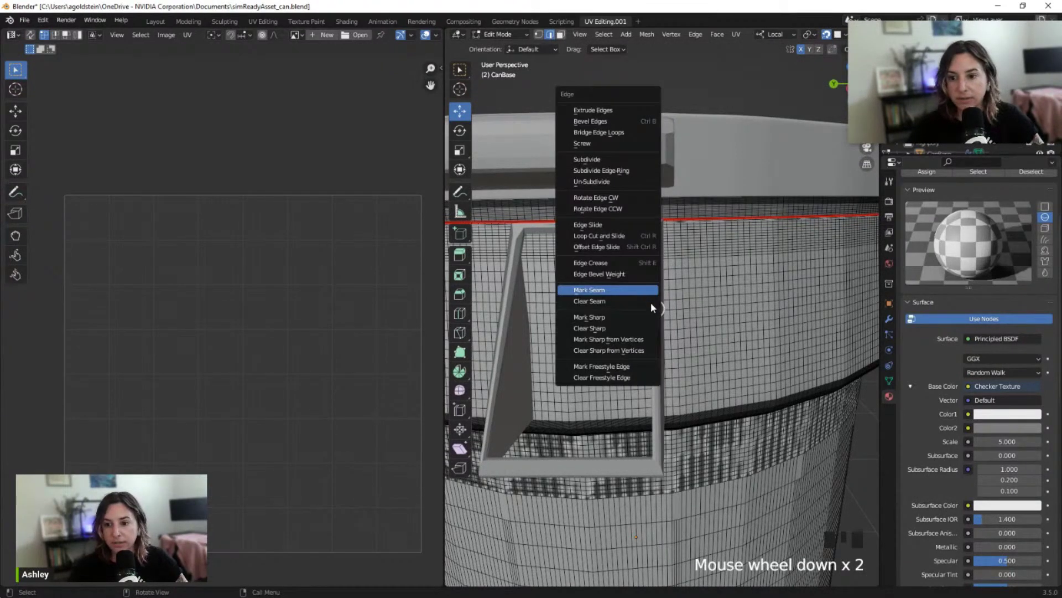
pyautogui.click(651, 303)
pyautogui.moveTo(654, 308); pyautogui.dragTo(652, 107, button='middle')
pyautogui.scroll(1, 652, 107)
pyautogui.scroll(1, 618, 100)
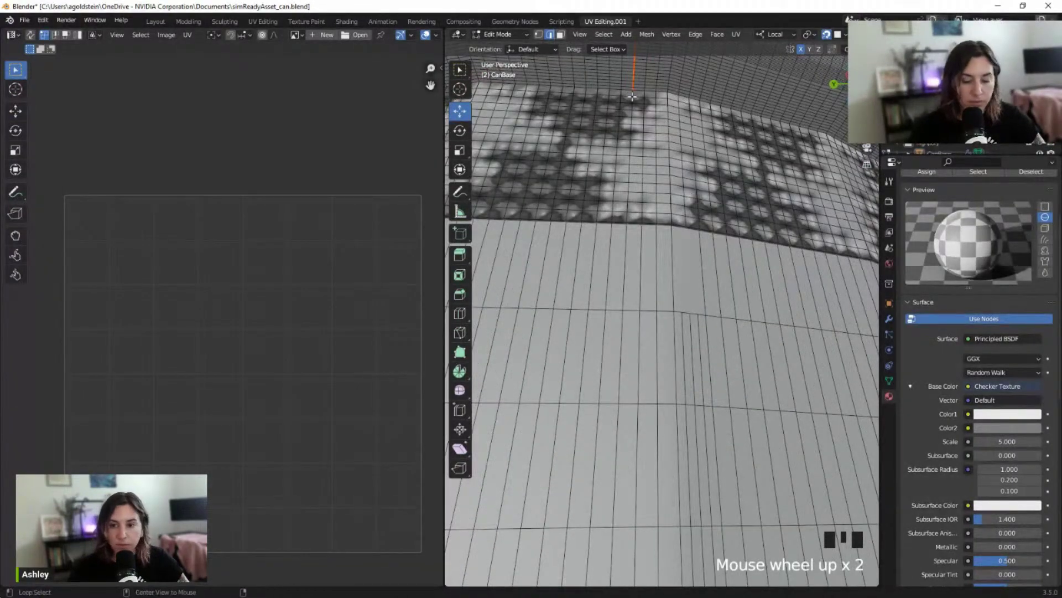
pyautogui.keyDown('alt'); pyautogui.click(632, 97); pyautogui.keyUp('alt')
pyautogui.keyDown('alt'); pyautogui.click(632, 101); pyautogui.keyUp('alt')
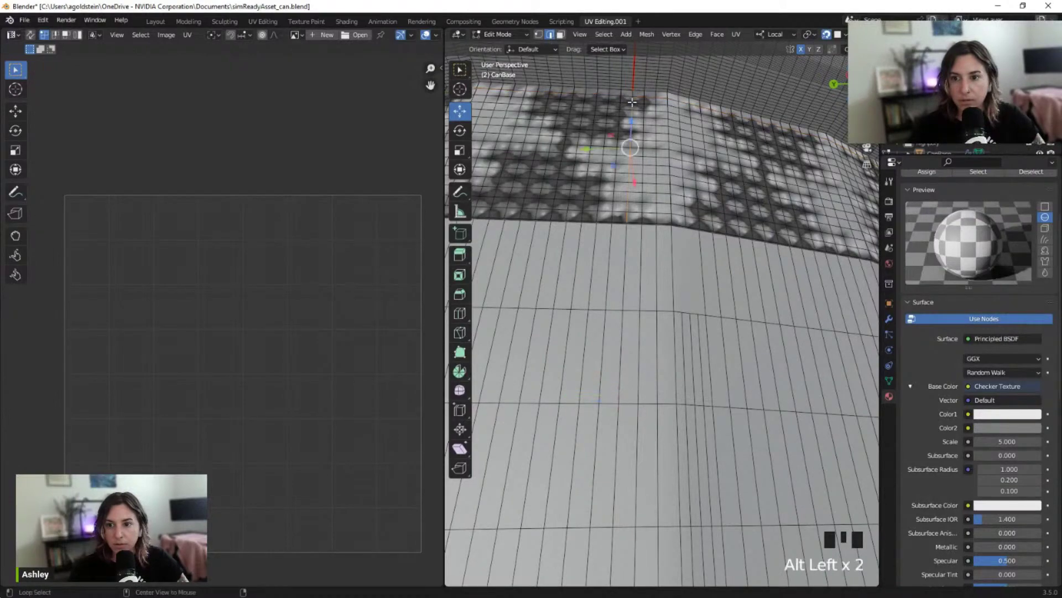
# Select the horizontal edge loop along the band and mark it as a seam
pyautogui.moveTo(647, 113); pyautogui.dragTo(636, 251, button='middle')
pyautogui.scroll(2, 642, 127)
pyautogui.scroll(-1, 642, 128)
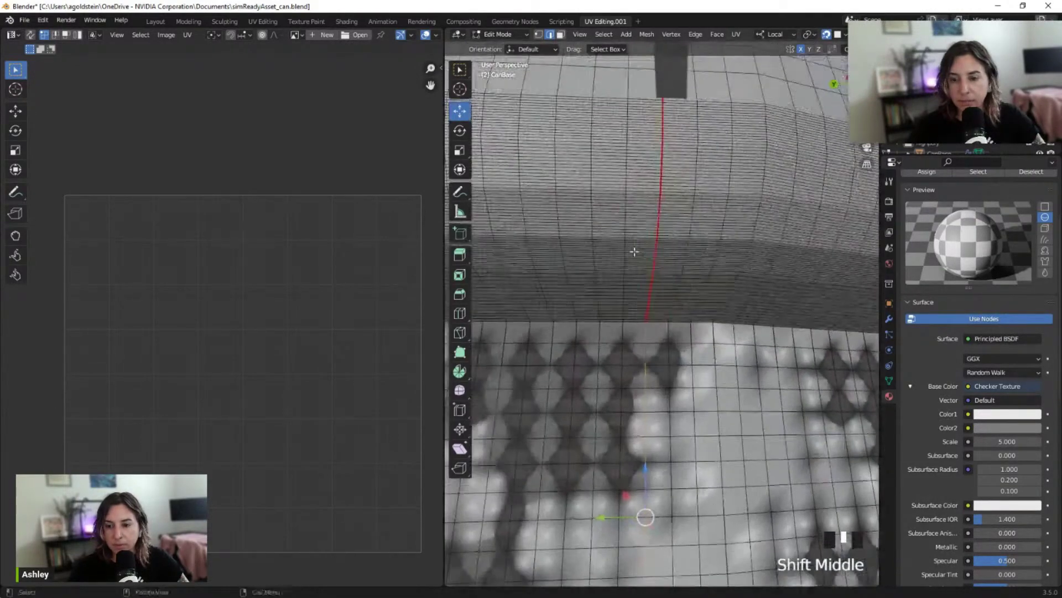
pyautogui.scroll(5, 643, 323)
pyautogui.keyDown('alt'); pyautogui.click(611, 360); pyautogui.keyUp('alt')
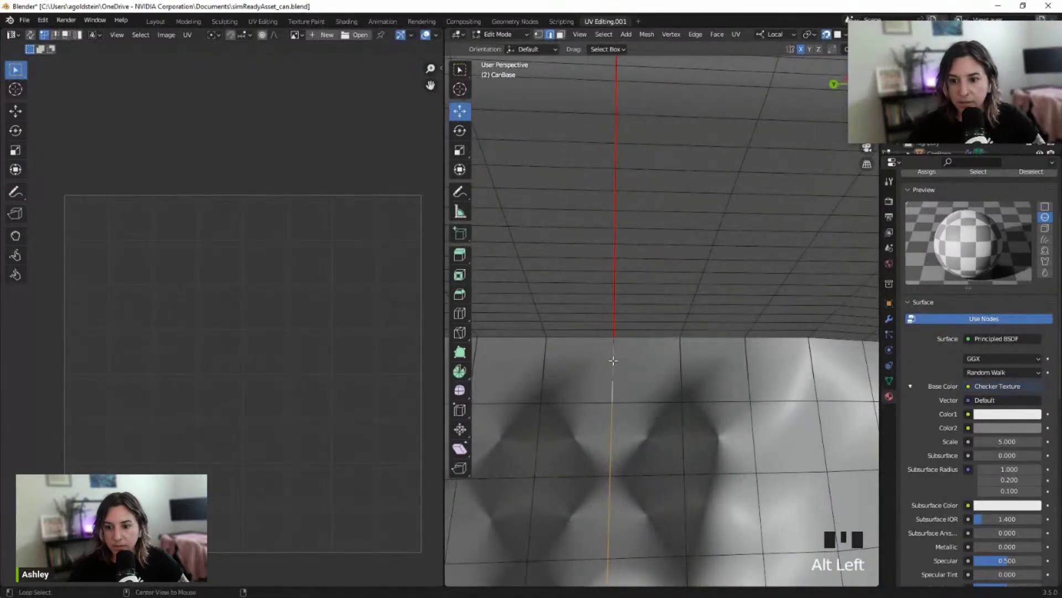
pyautogui.keyDown('alt'); pyautogui.click(610, 360); pyautogui.keyUp('alt')
pyautogui.moveTo(616, 360); pyautogui.dragTo(621, 356, button='middle')
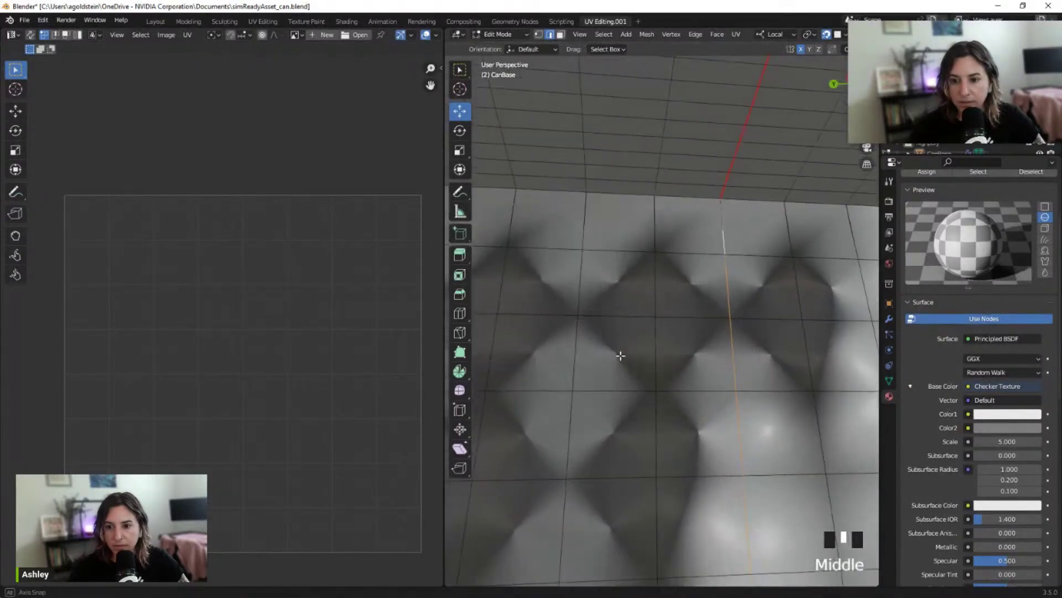
pyautogui.keyDown('alt'); pyautogui.click(726, 228); pyautogui.keyUp('alt')
pyautogui.click(724, 226)
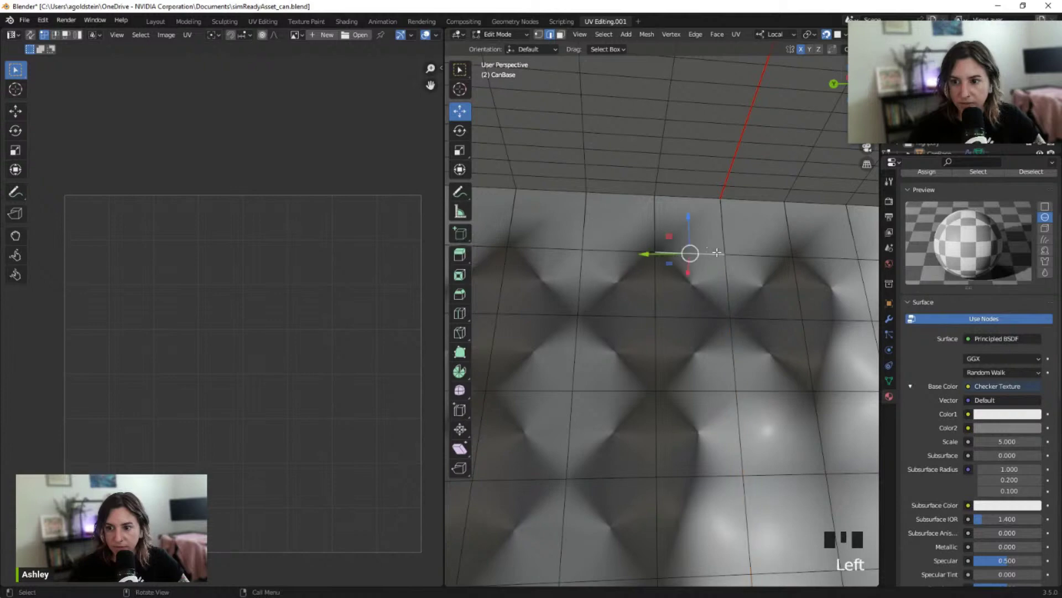
pyautogui.click(723, 225)
pyautogui.moveTo(741, 239); pyautogui.dragTo(719, 246, button='middle')
pyautogui.scroll(-2, 719, 246)
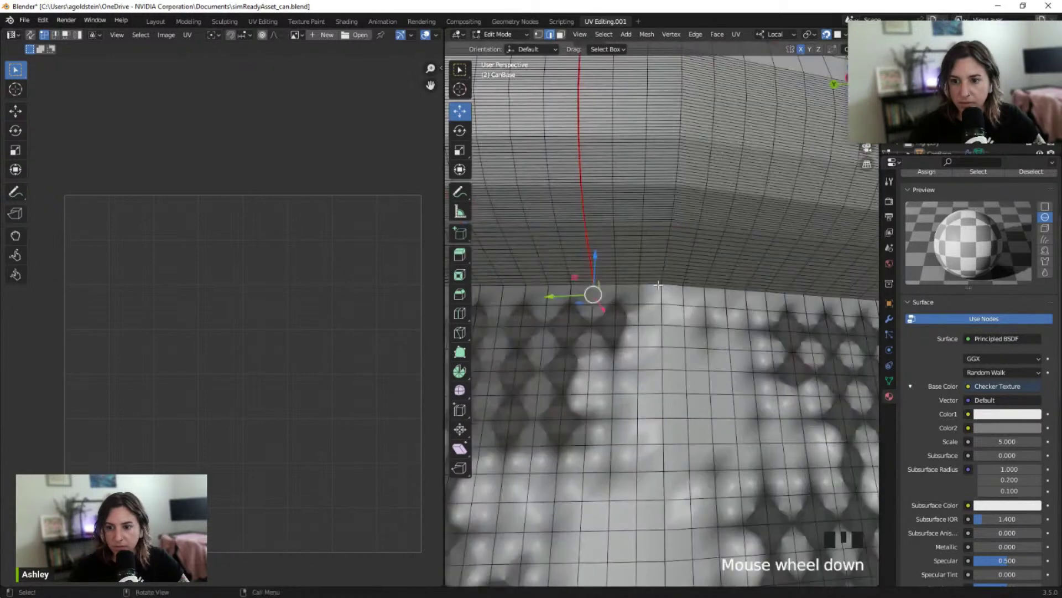
pyautogui.scroll(1, 598, 317)
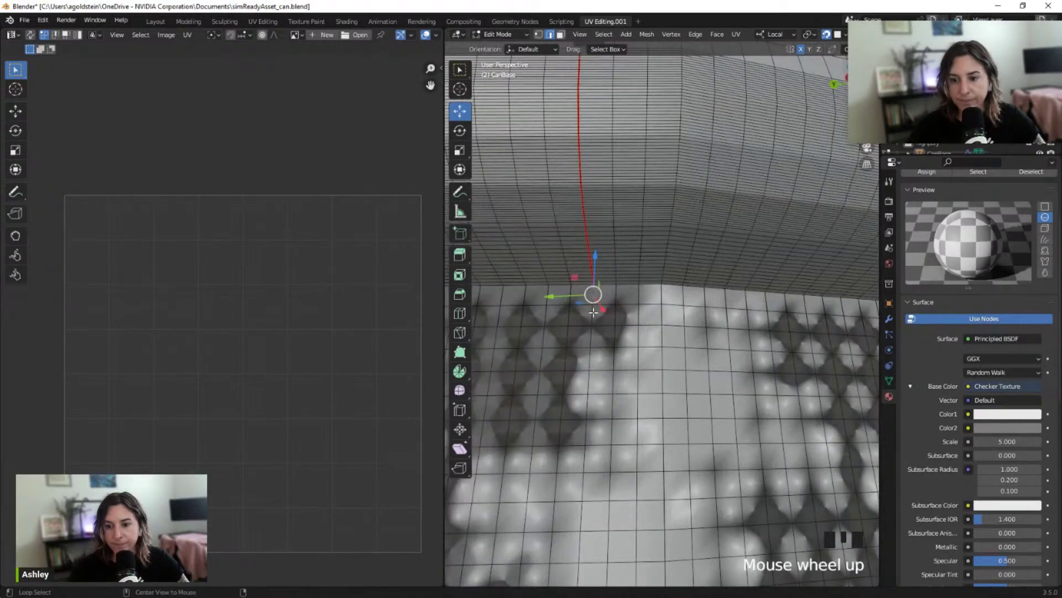
pyautogui.keyDown('alt'); pyautogui.click(593, 313); pyautogui.keyUp('alt')
pyautogui.scroll(-4, 597, 312)
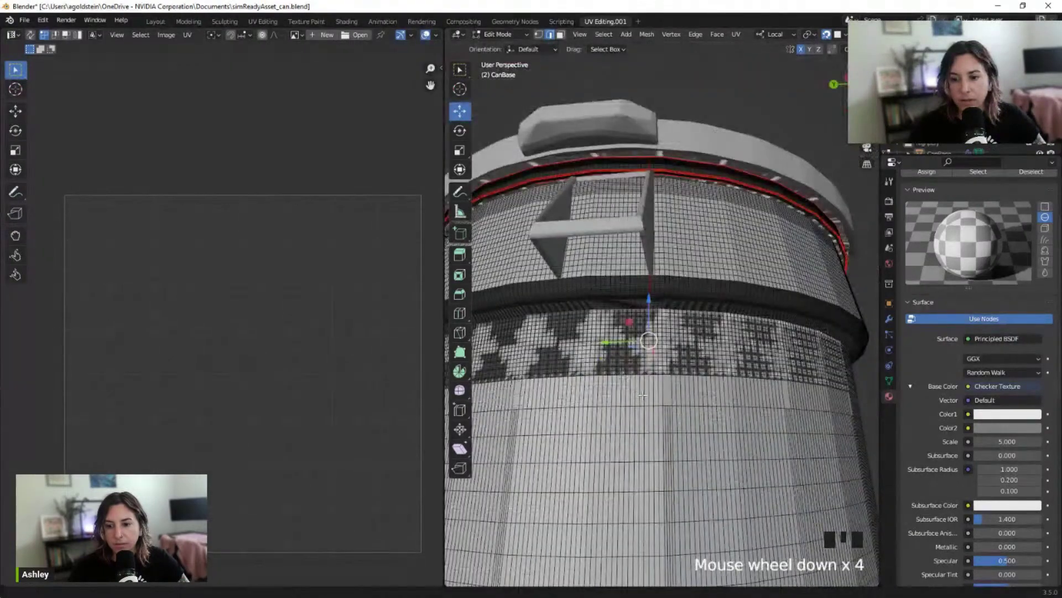
pyautogui.keyDown('shift'); pyautogui.moveTo(642, 395); pyautogui.dragTo(647, 359, button='middle'); pyautogui.keyUp('shift')
pyautogui.scroll(3, 643, 387)
pyautogui.hotkey('ctrl', 'e')
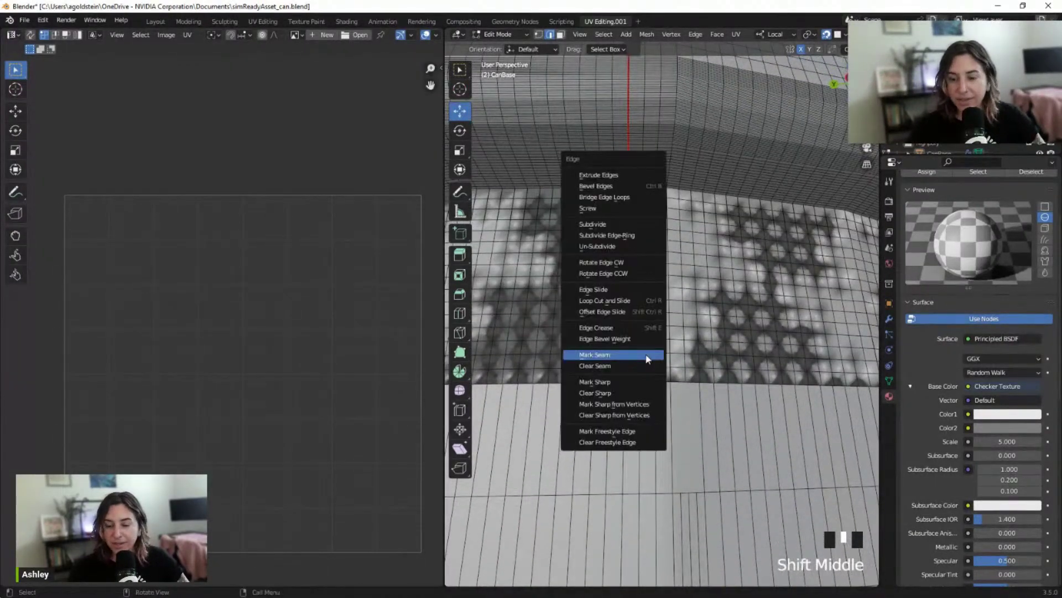
pyautogui.click(645, 355)
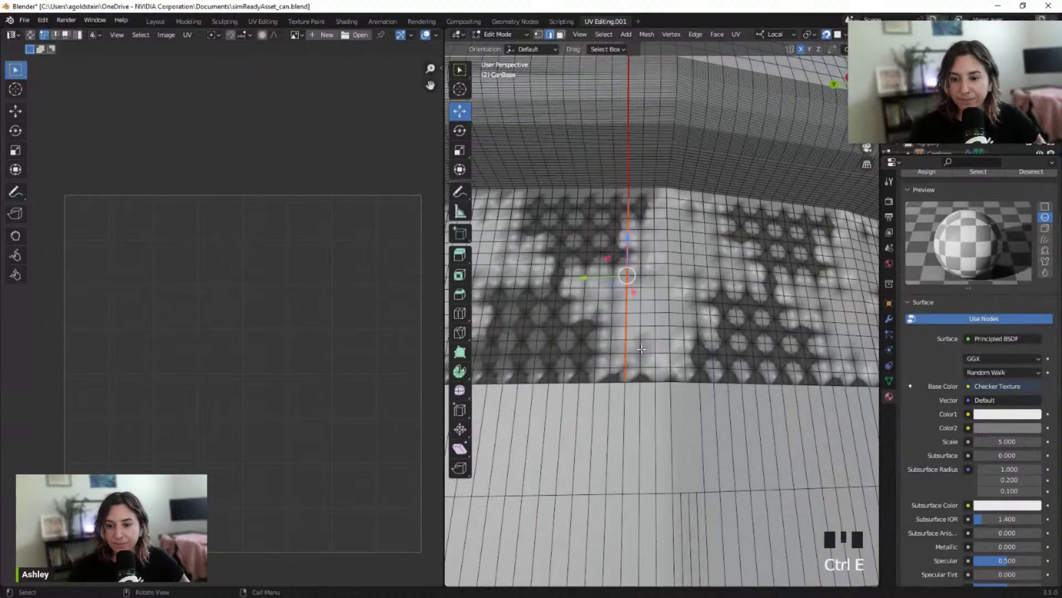
# Mark the vertical edge loop down the can's side as a seam and select the whole mesh
pyautogui.keyDown('alt'); pyautogui.click(625, 391); pyautogui.keyUp('alt')
pyautogui.scroll(-4, 624, 392)
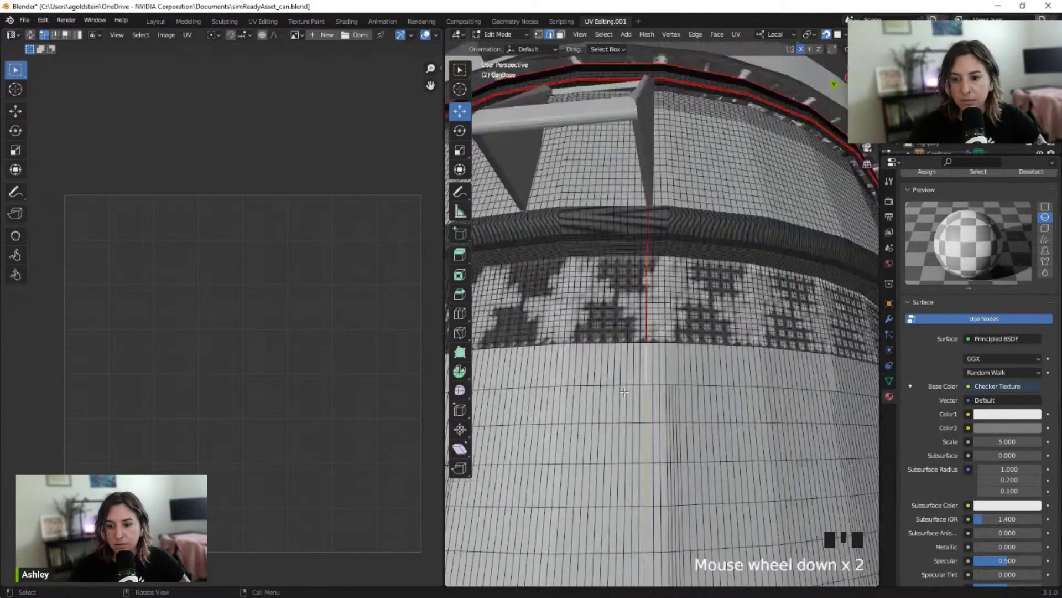
pyautogui.keyDown('shift'); pyautogui.moveTo(624, 391); pyautogui.dragTo(664, 231, button='middle'); pyautogui.keyUp('shift')
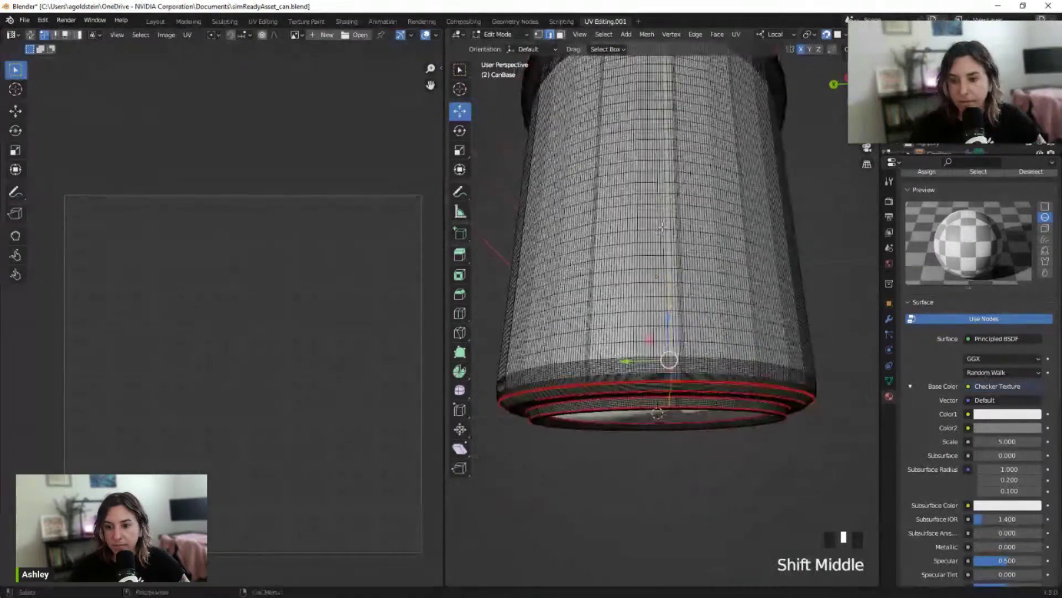
pyautogui.hotkey('ctrl', 'e')
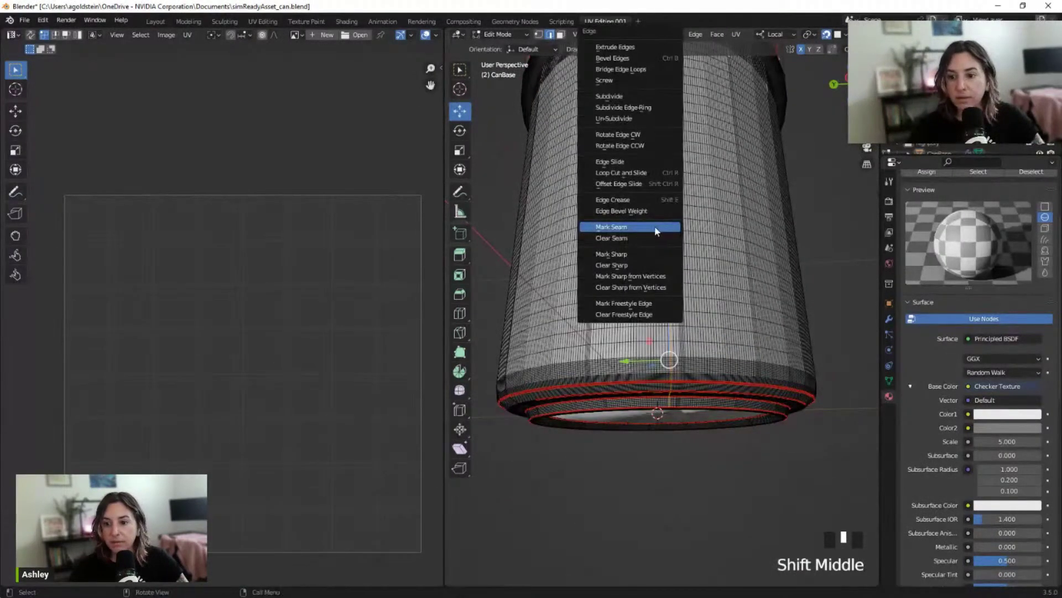
pyautogui.click(663, 228)
pyautogui.scroll(-2, 614, 221)
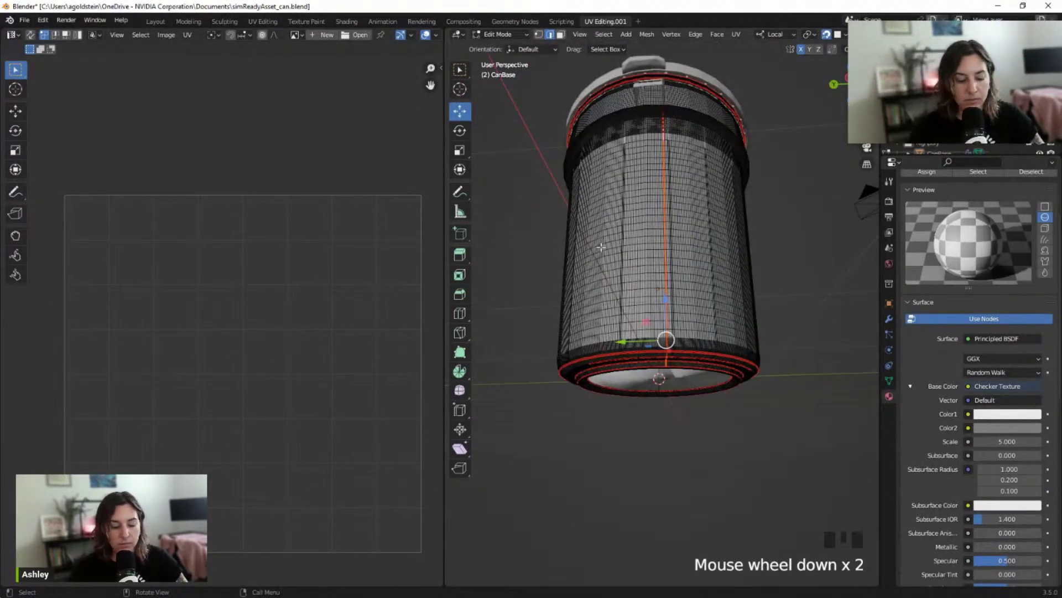
pyautogui.press('a')
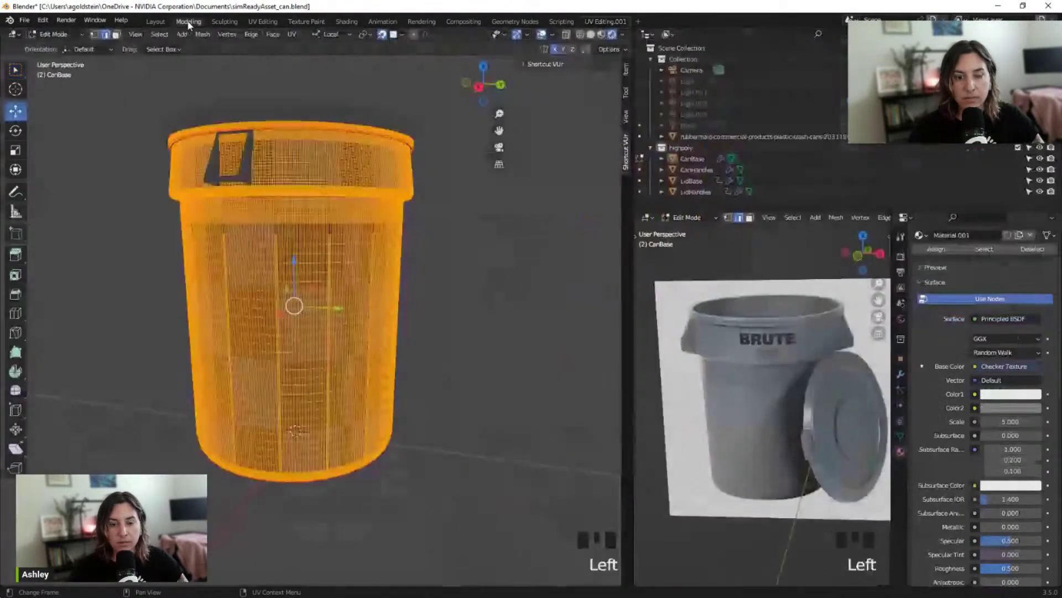
# Deselect the mesh and inspect the checker-textured can body in UV Editing.001
pyautogui.click(509, 247)
pyautogui.moveTo(510, 247)
pyautogui.mouseDown(button='middle')
pyautogui.moveTo(256, 254)
pyautogui.moveTo(496, 247)
pyautogui.mouseUp(button='middle')
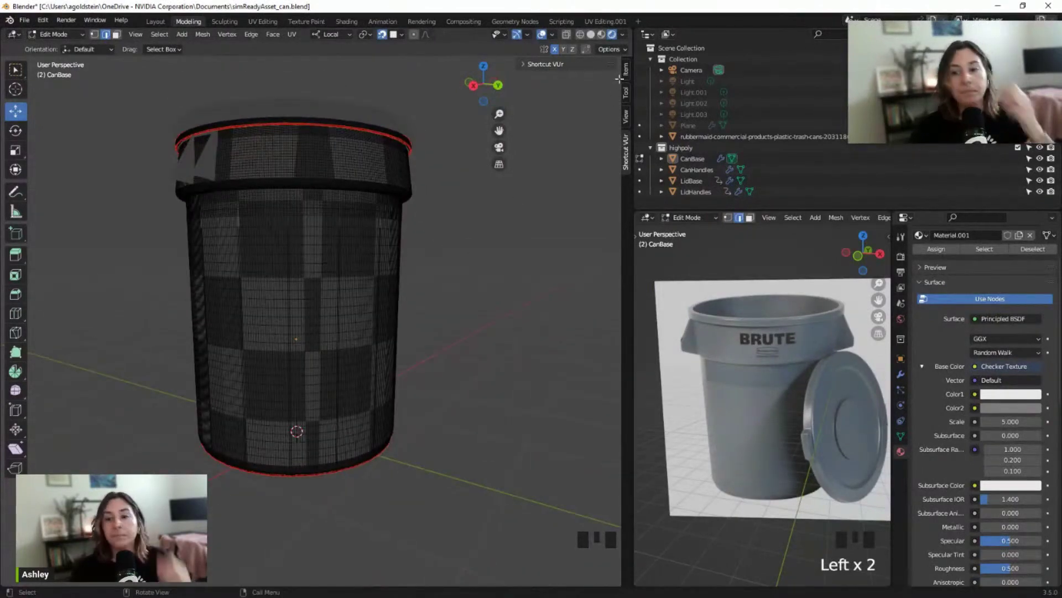
pyautogui.click(605, 21)
pyautogui.keyDown('shift'); pyautogui.moveTo(562, 232); pyautogui.dragTo(736, 294, button='middle'); pyautogui.keyUp('shift')
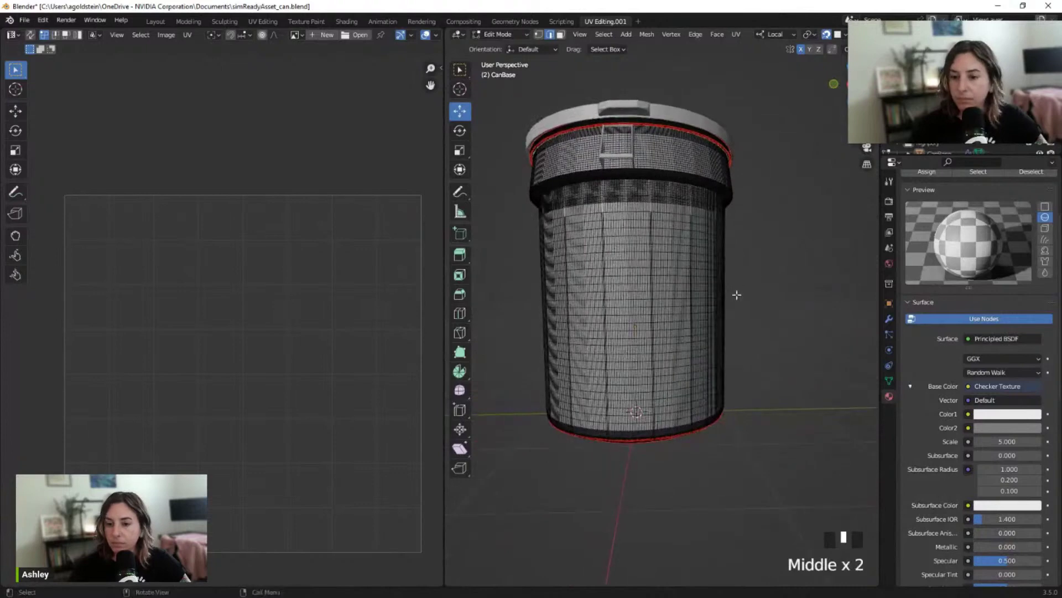
pyautogui.scroll(2, 704, 260)
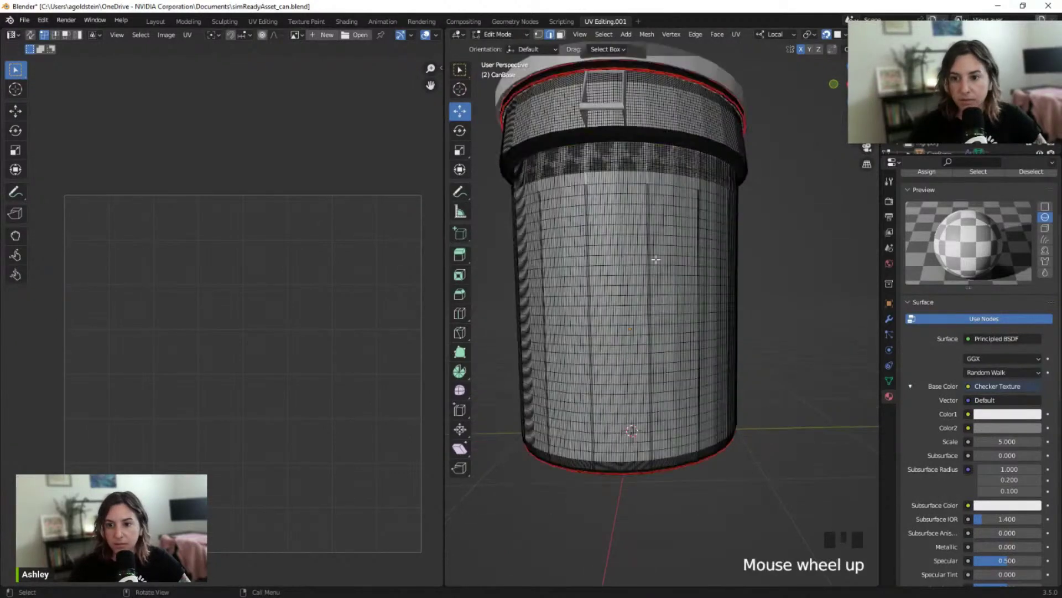
pyautogui.keyDown('shift'); pyautogui.moveTo(704, 260); pyautogui.dragTo(639, 303, button='middle'); pyautogui.keyUp('shift')
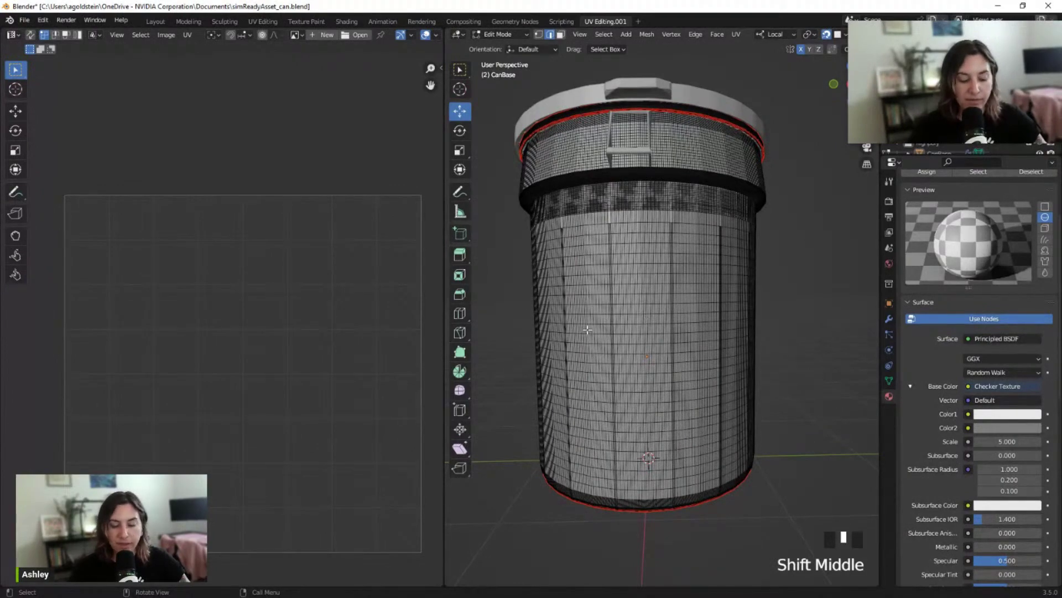
pyautogui.scroll(2, 587, 310)
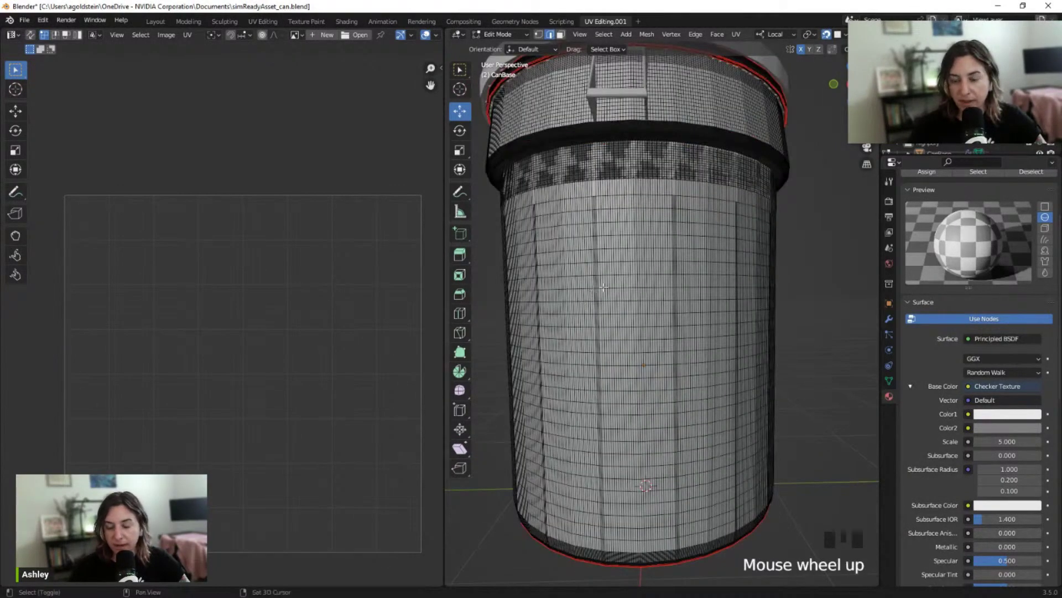
pyautogui.keyDown('shift'); pyautogui.moveTo(603, 287); pyautogui.dragTo(639, 282, button='middle'); pyautogui.keyUp('shift')
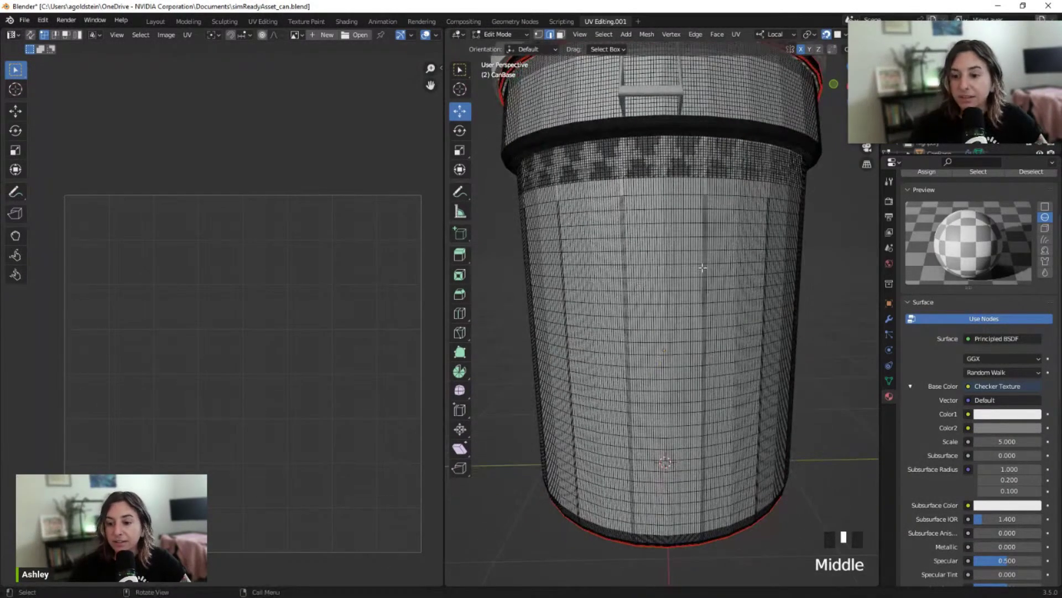
pyautogui.keyDown('shift'); pyautogui.moveTo(734, 247); pyautogui.dragTo(699, 296, button='middle'); pyautogui.keyUp('shift')
pyautogui.scroll(2, 708, 310)
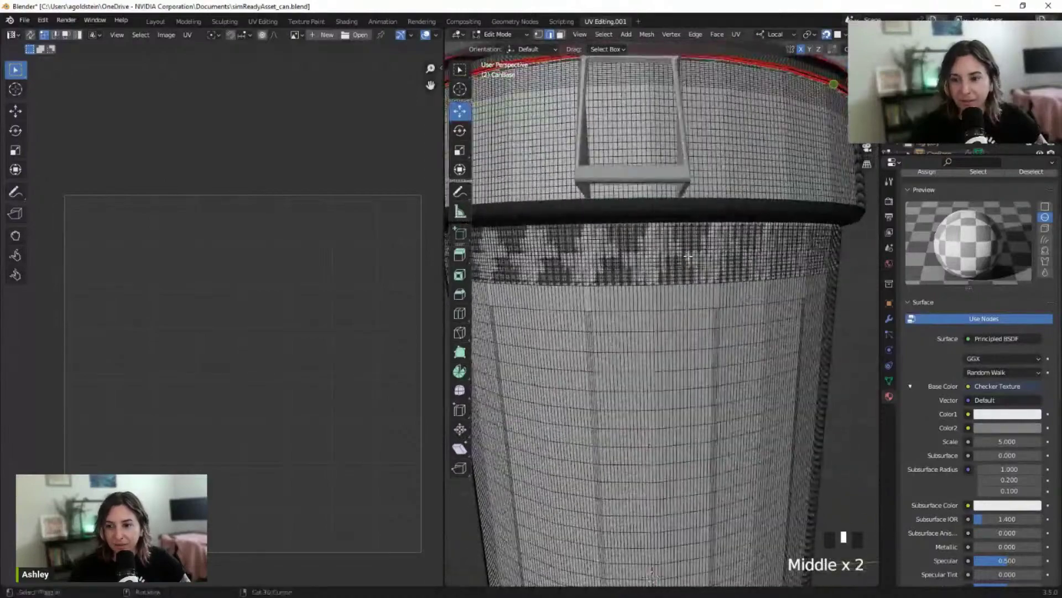
pyautogui.scroll(2, 692, 244)
# Try selecting the ring and vertical edge loops around the can's rim band
pyautogui.keyDown('shift'); pyautogui.moveTo(703, 218); pyautogui.dragTo(638, 227, button='middle'); pyautogui.keyUp('shift')
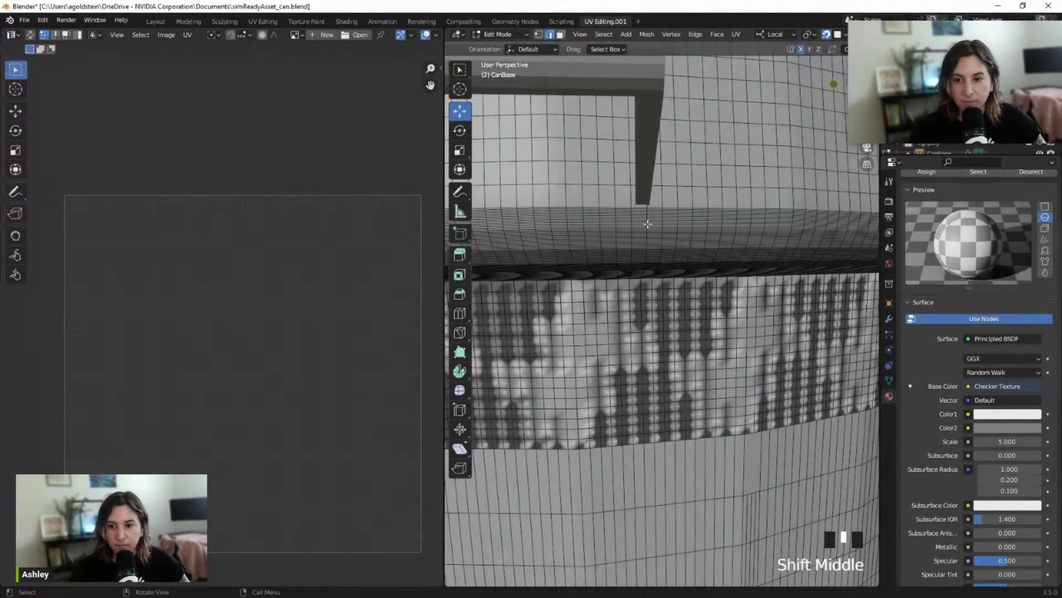
pyautogui.keyDown('alt'); pyautogui.click(647, 220); pyautogui.keyUp('alt')
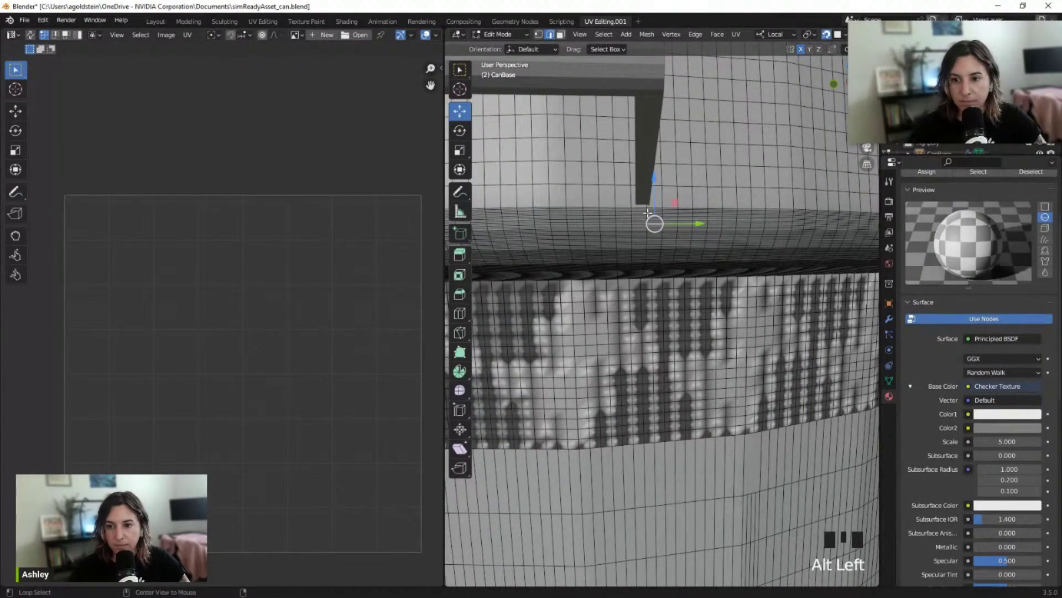
pyautogui.keyDown('alt'); pyautogui.click(645, 217); pyautogui.keyUp('alt')
pyautogui.click(639, 219)
pyautogui.keyDown('alt'); pyautogui.click(646, 220); pyautogui.keyUp('alt')
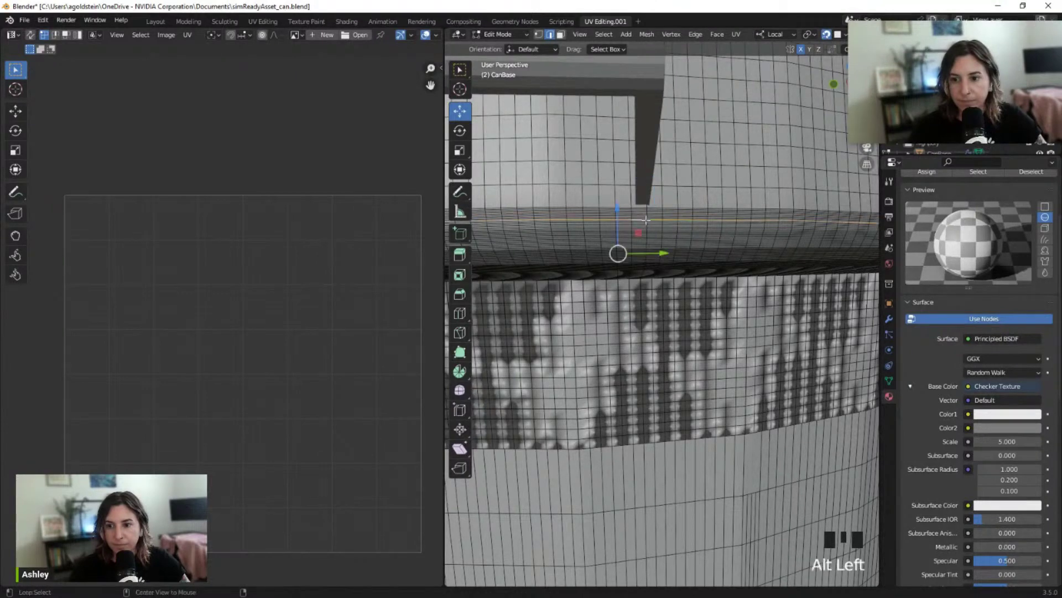
pyautogui.click(646, 216)
pyautogui.scroll(3, 645, 213)
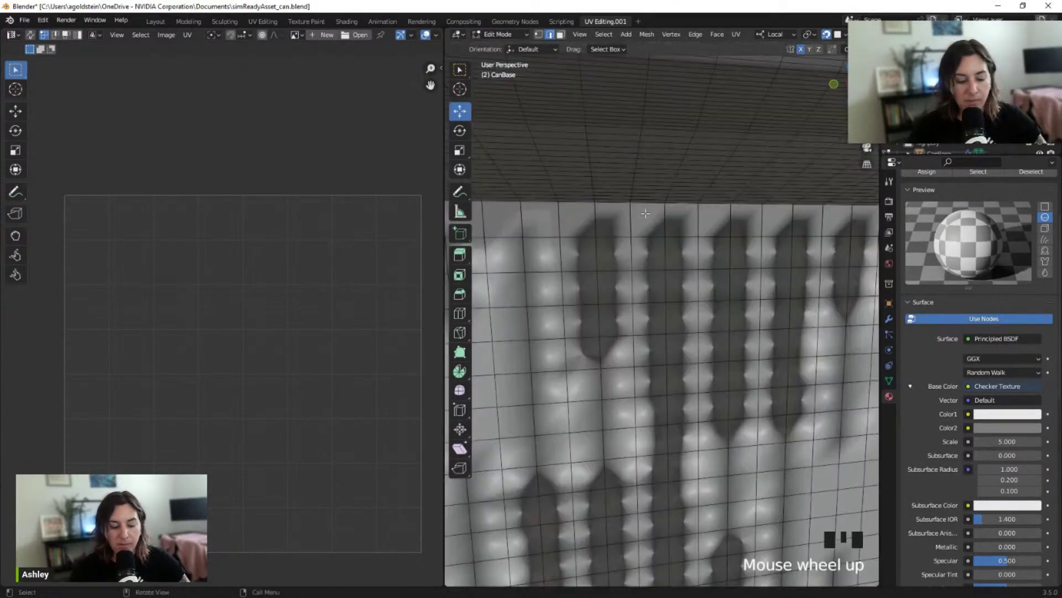
pyautogui.scroll(-3, 645, 213)
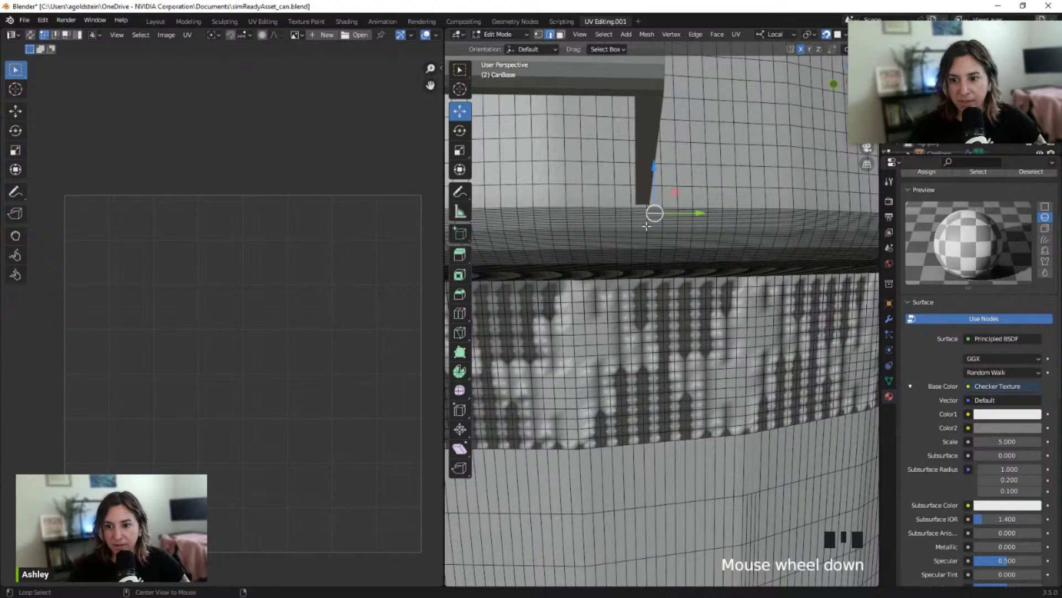
pyautogui.keyDown('alt'); pyautogui.click(646, 226); pyautogui.keyUp('alt')
pyautogui.keyDown('alt'); pyautogui.click(648, 218); pyautogui.keyUp('alt')
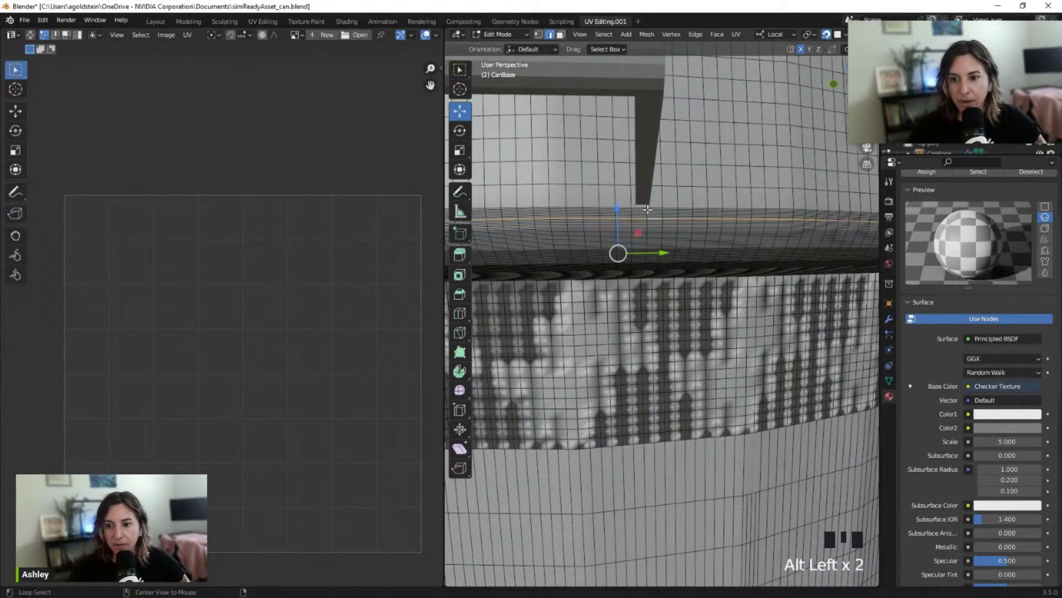
pyautogui.keyDown('alt'); pyautogui.click(647, 210); pyautogui.keyUp('alt')
pyautogui.click(647, 217)
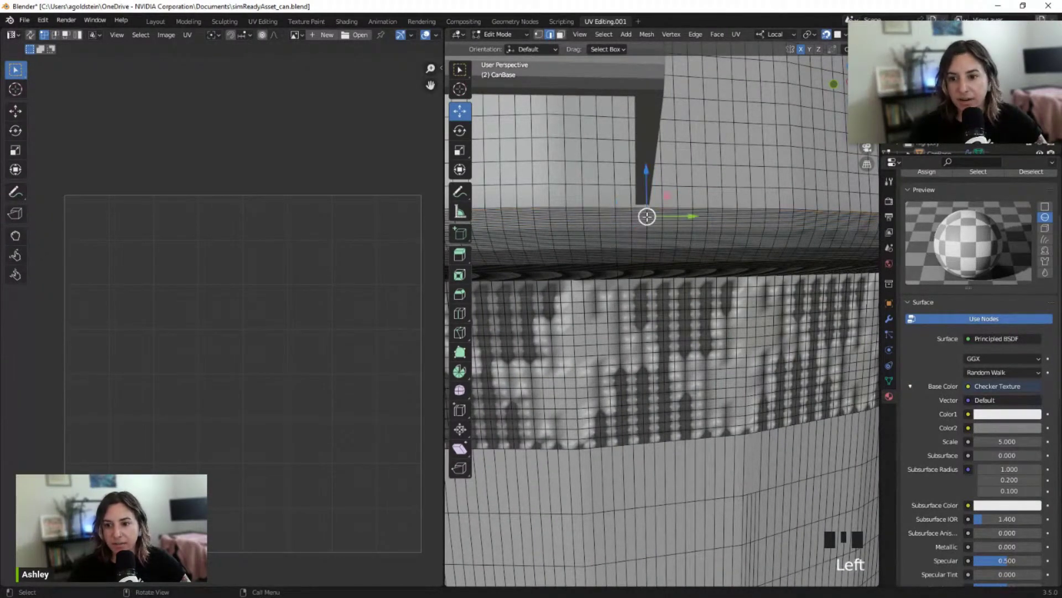
pyautogui.keyDown('alt'); pyautogui.click(647, 217); pyautogui.keyUp('alt')
pyautogui.moveTo(644, 266); pyautogui.dragTo(640, 252, button='middle')
pyautogui.scroll(4, 640, 251)
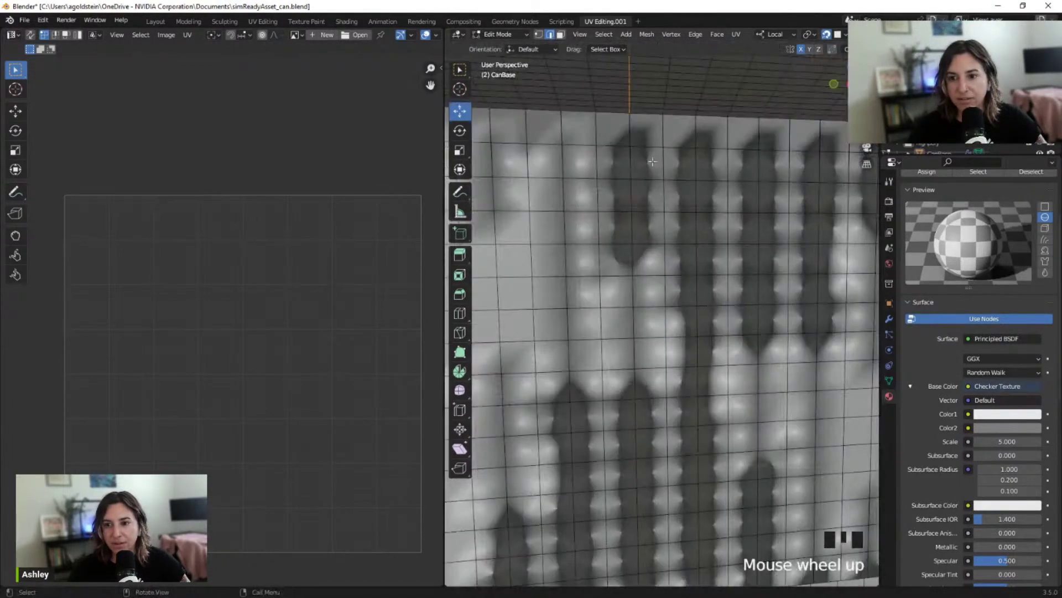
# Alternate between horizontal and vertical loop selections on the rim band
pyautogui.keyDown('alt'); pyautogui.click(629, 129); pyautogui.keyUp('alt')
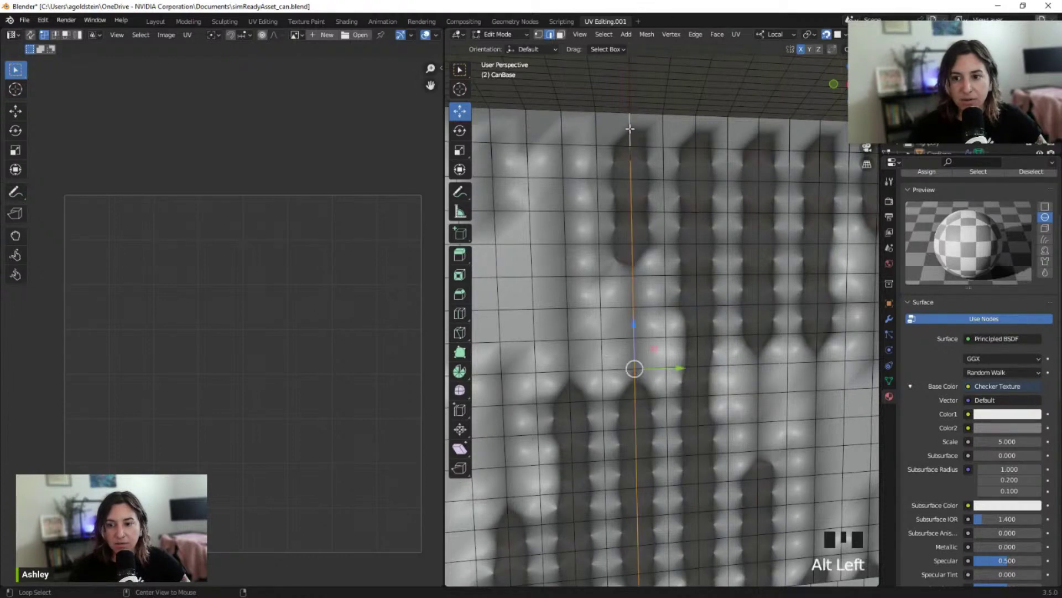
pyautogui.scroll(-3, 636, 133)
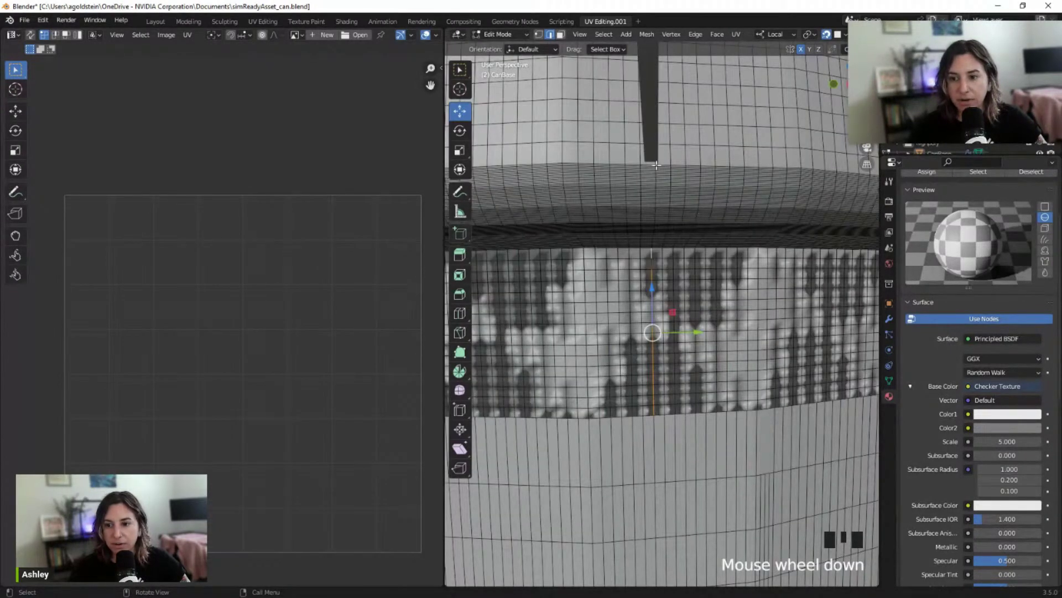
pyautogui.click(656, 165)
pyautogui.keyDown('alt'); pyautogui.click(655, 165); pyautogui.keyUp('alt')
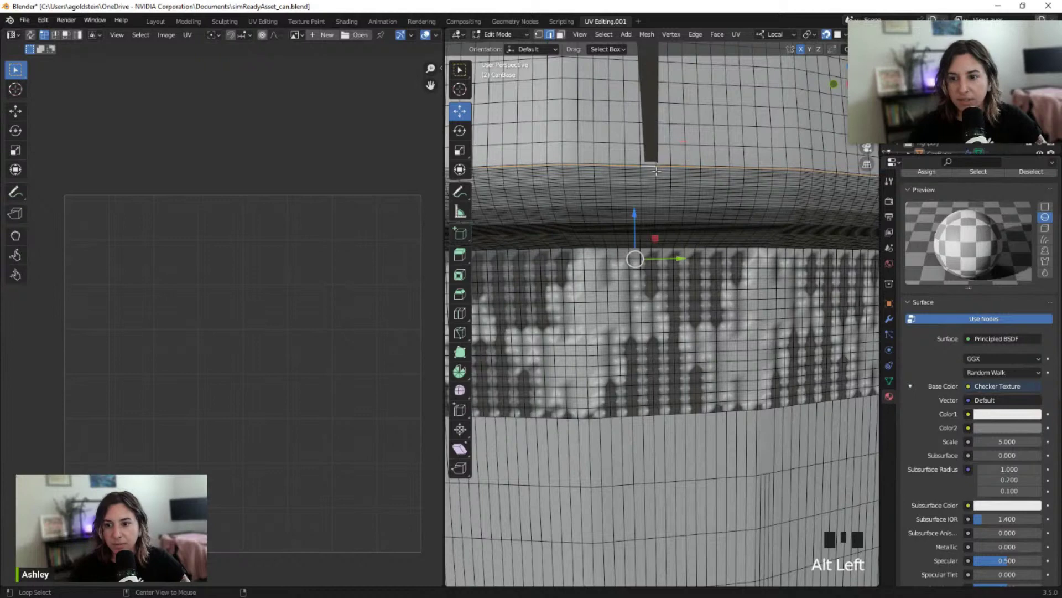
pyautogui.keyDown('alt'); pyautogui.click(656, 171); pyautogui.keyUp('alt')
pyautogui.keyDown('alt'); pyautogui.click(656, 167); pyautogui.keyUp('alt')
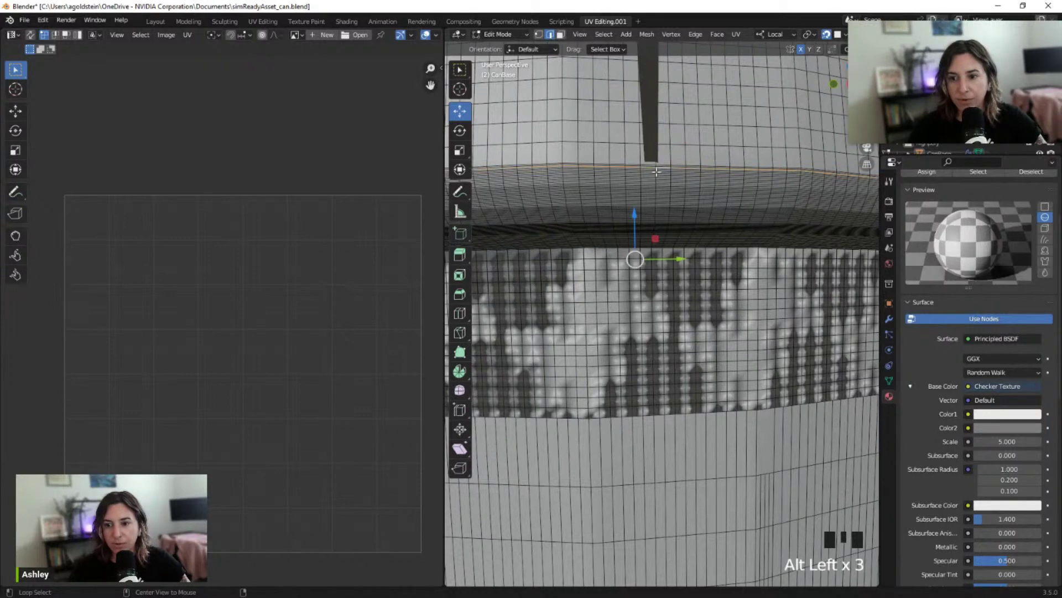
pyautogui.keyDown('alt'); pyautogui.click(656, 171); pyautogui.keyUp('alt')
pyautogui.click(657, 168)
pyautogui.keyDown('alt'); pyautogui.click(656, 167); pyautogui.keyUp('alt')
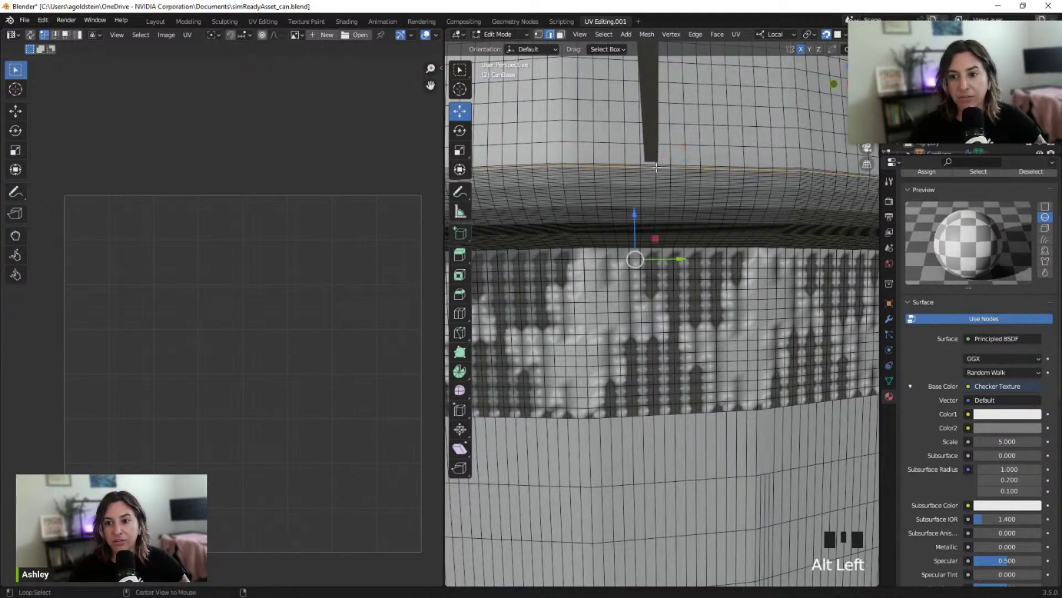
pyautogui.keyDown('alt'); pyautogui.click(655, 169); pyautogui.keyUp('alt')
pyautogui.keyDown('alt'); pyautogui.click(655, 170); pyautogui.keyUp('alt')
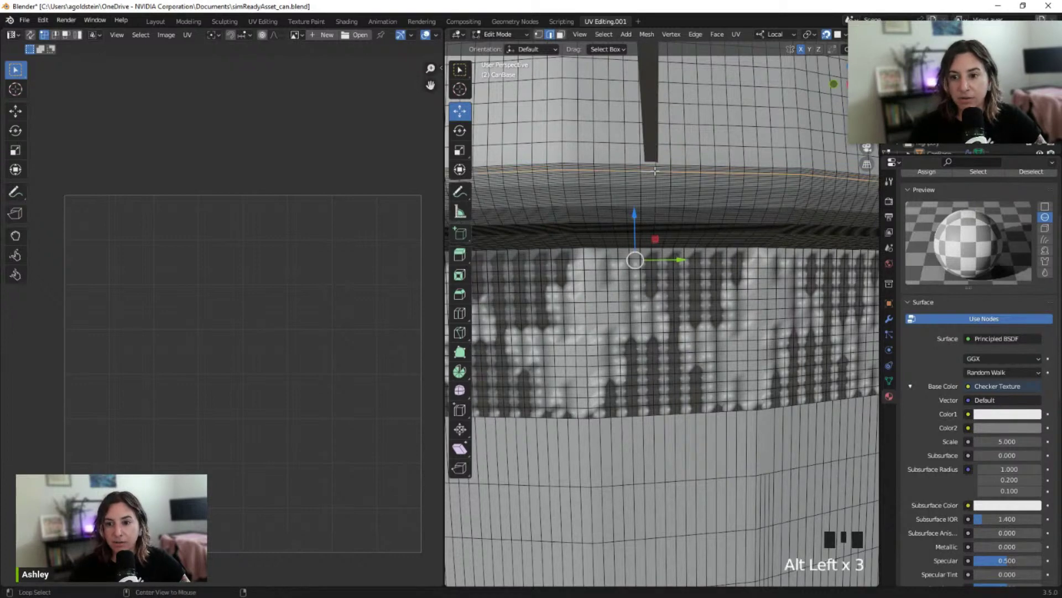
pyautogui.keyDown('alt'); pyautogui.click(656, 170); pyautogui.keyUp('alt')
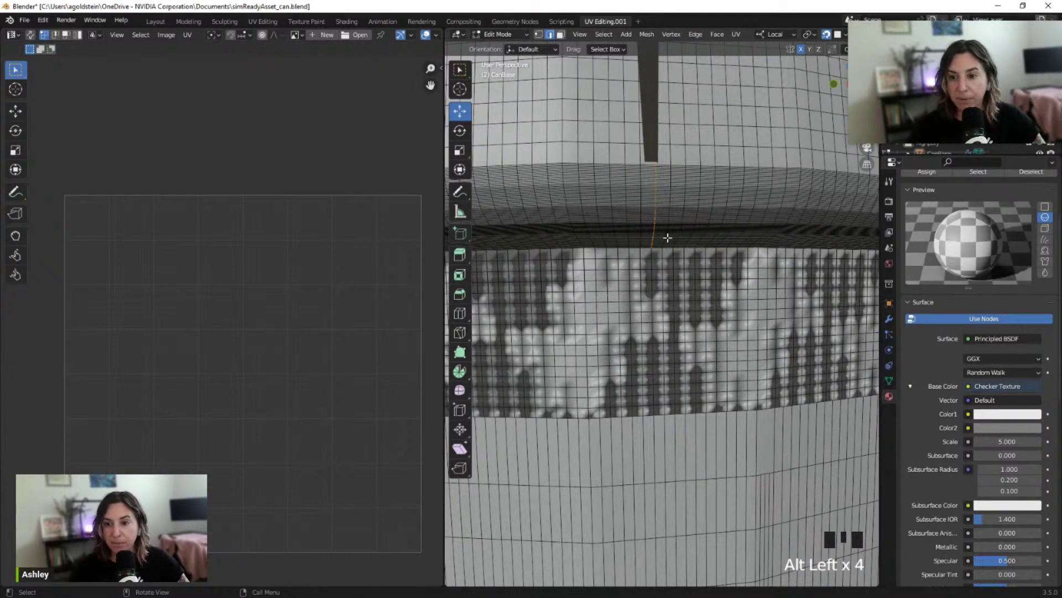
# Settle on the vertical edge loop running across the upper rim band
pyautogui.scroll(3, 668, 237)
pyautogui.scroll(-3, 629, 135)
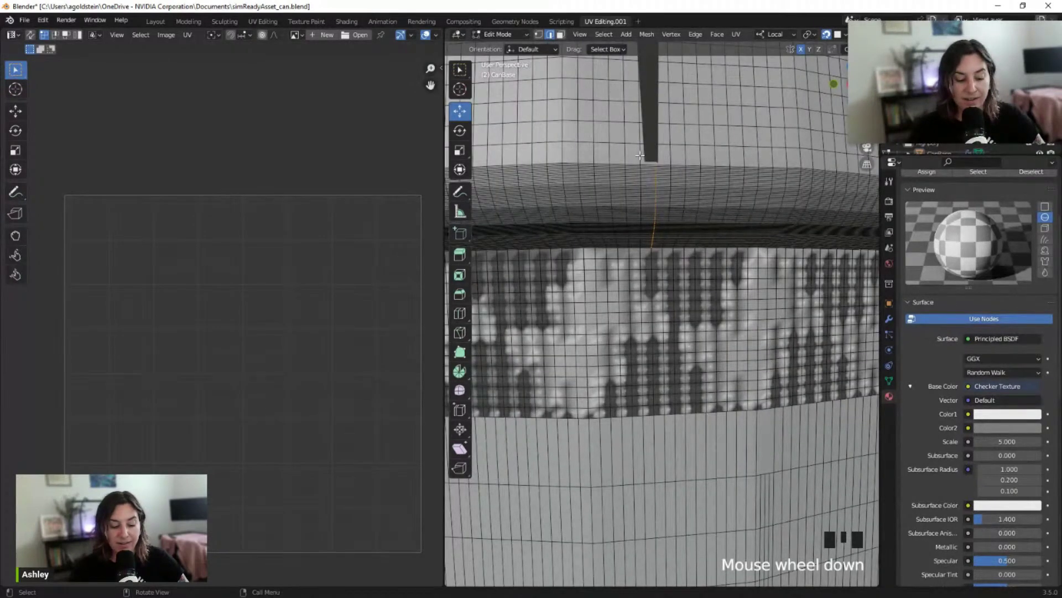
pyautogui.keyDown('alt'); pyautogui.click(652, 253); pyautogui.keyUp('alt')
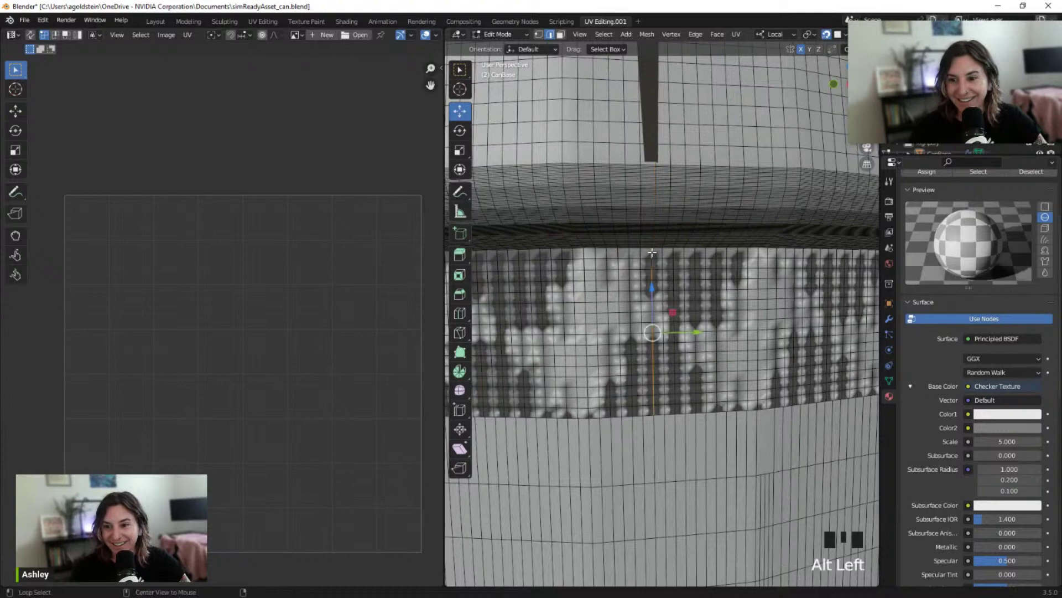
pyautogui.click(648, 216)
pyautogui.keyDown('alt'); pyautogui.click(654, 213); pyautogui.keyUp('alt')
pyautogui.keyDown('alt'); pyautogui.click(655, 212); pyautogui.keyUp('alt')
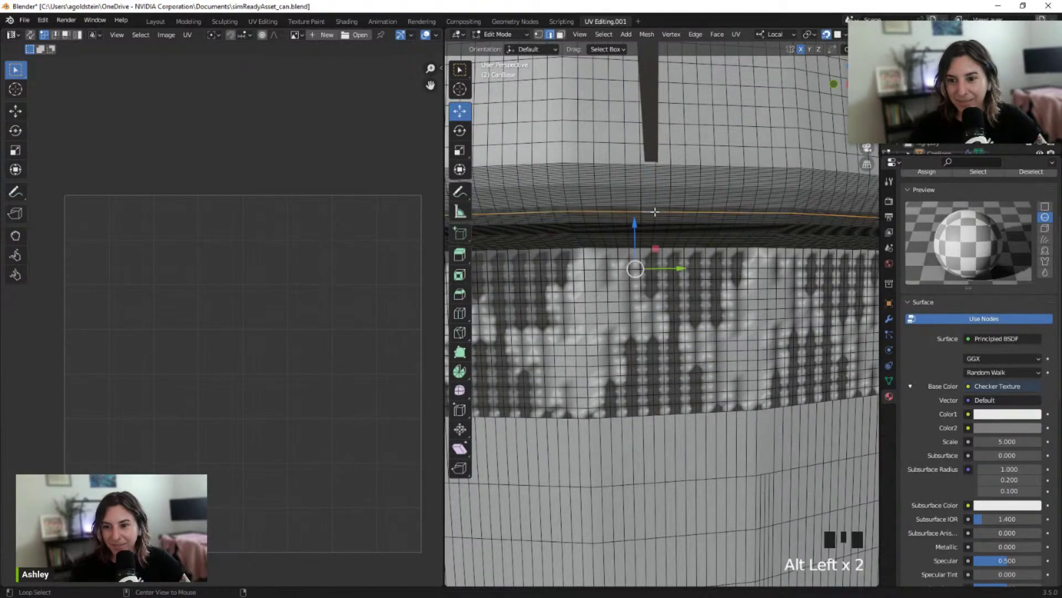
pyautogui.keyDown('alt'); pyautogui.click(655, 212); pyautogui.keyUp('alt')
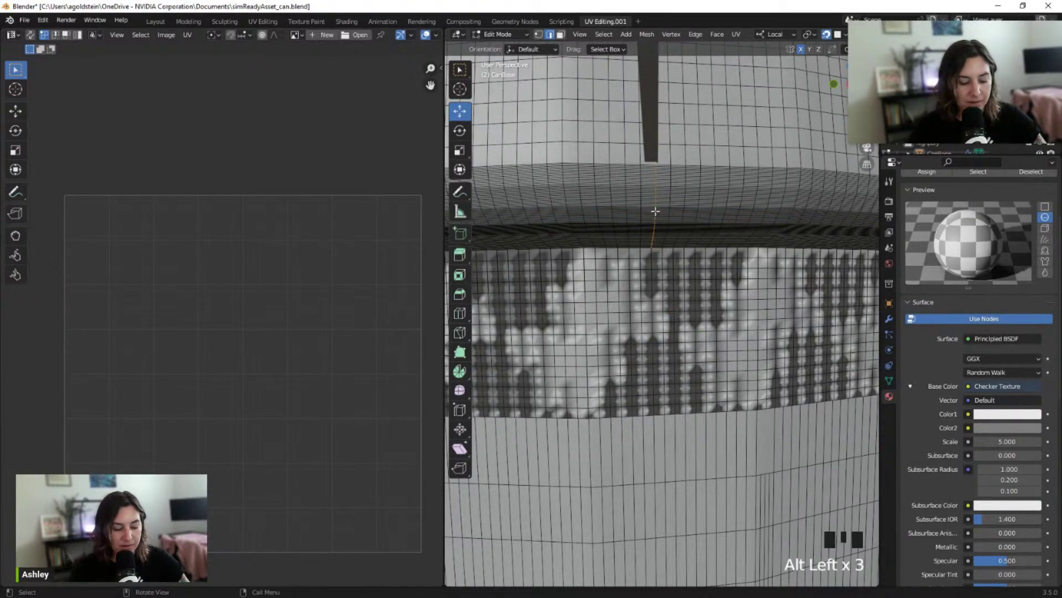
# Mark the rim band's vertical loop as a seam, then select the loop down the checkered band
pyautogui.hotkey('ctrl', 'e')
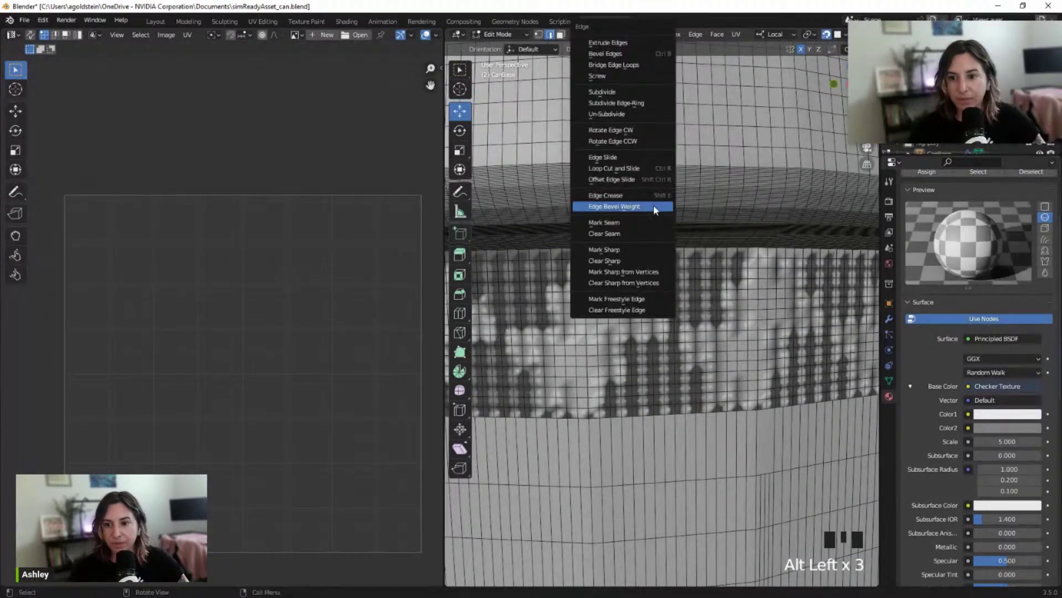
pyautogui.click(641, 224)
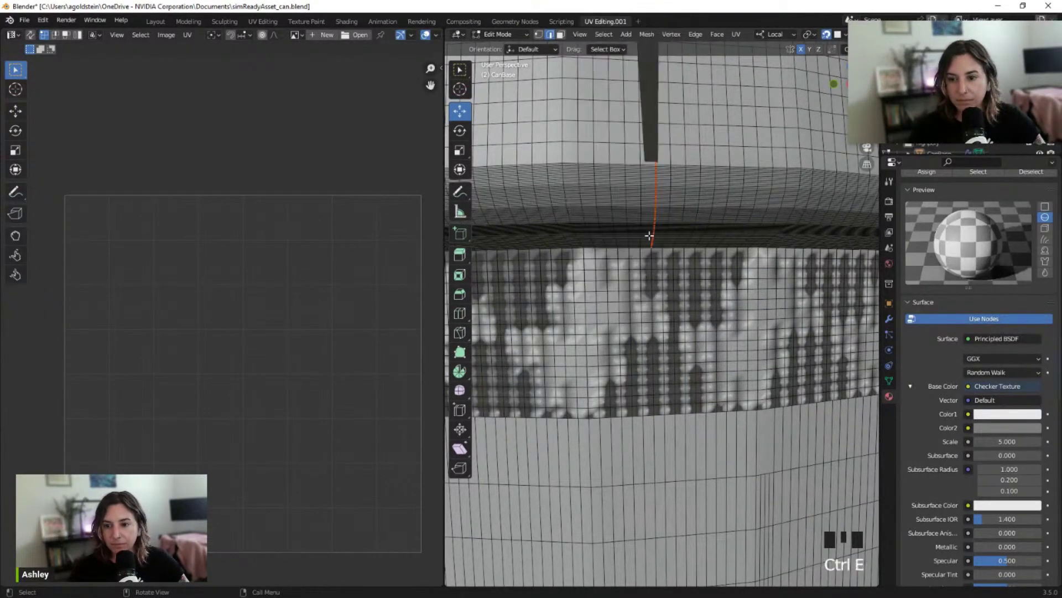
pyautogui.click(653, 253)
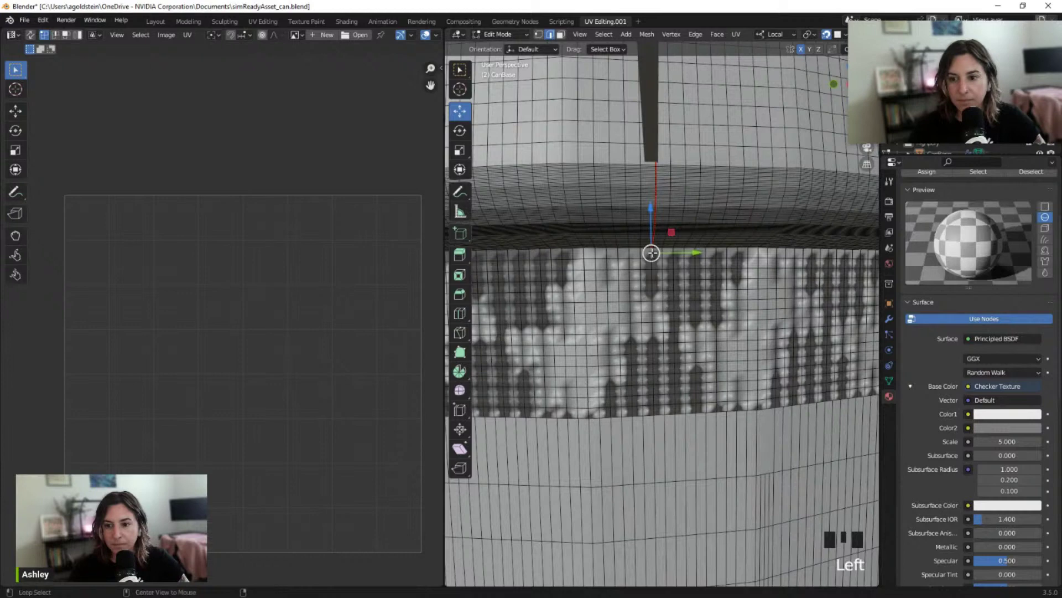
pyautogui.keyDown('alt'); pyautogui.click(652, 255); pyautogui.keyUp('alt')
pyautogui.scroll(3, 651, 268)
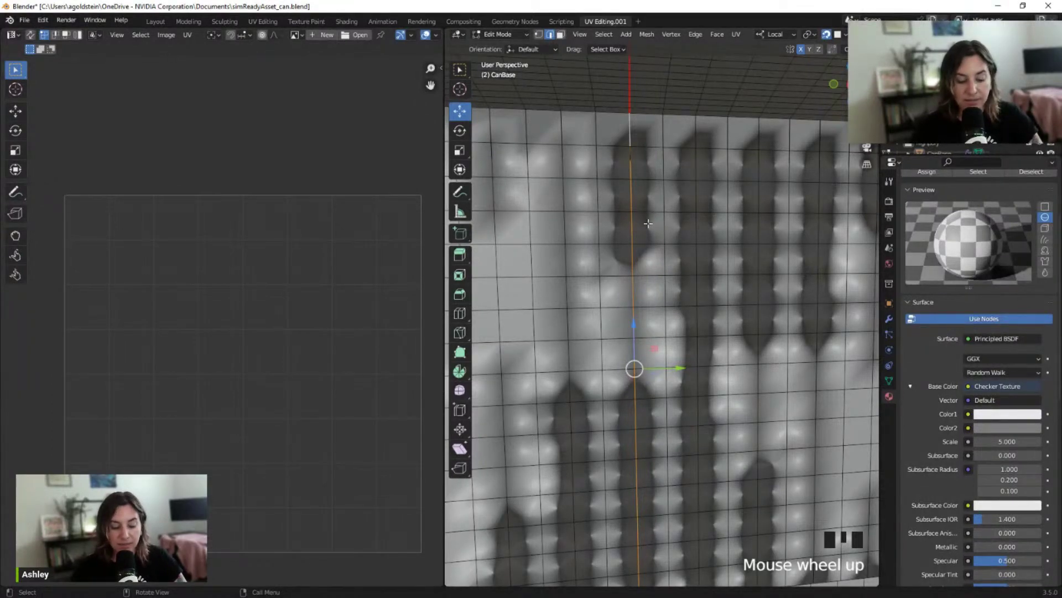
# Cancel the crease adjustment at zero and mark the checkered band's vertical loop as a seam
pyautogui.hotkey('shift', 'e')
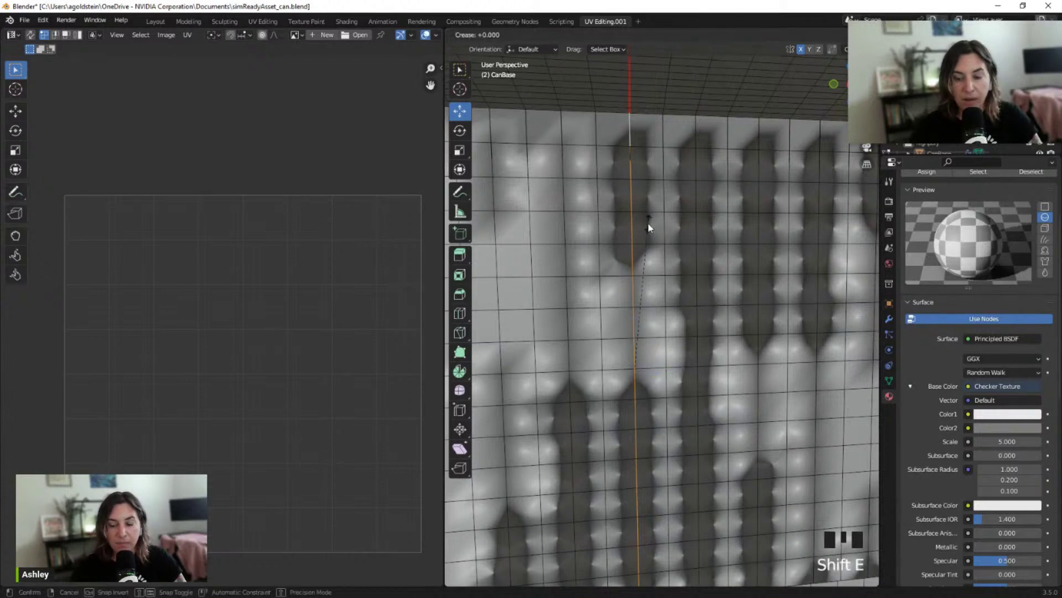
pyautogui.click(648, 223)
pyautogui.hotkey('ctrl', 'e')
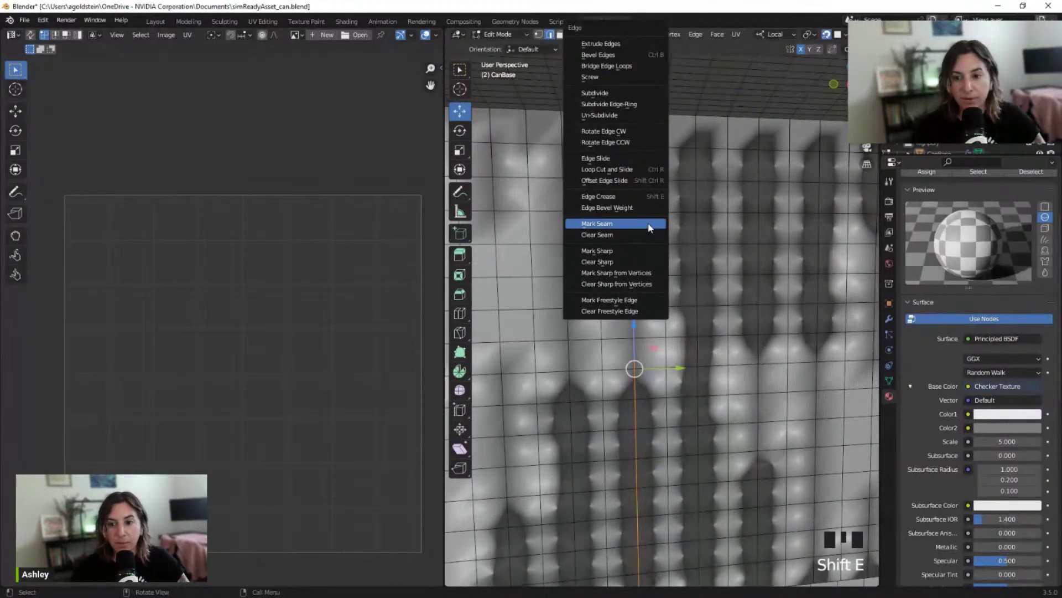
pyautogui.click(649, 225)
pyautogui.scroll(-2, 636, 312)
pyautogui.scroll(1, 655, 327)
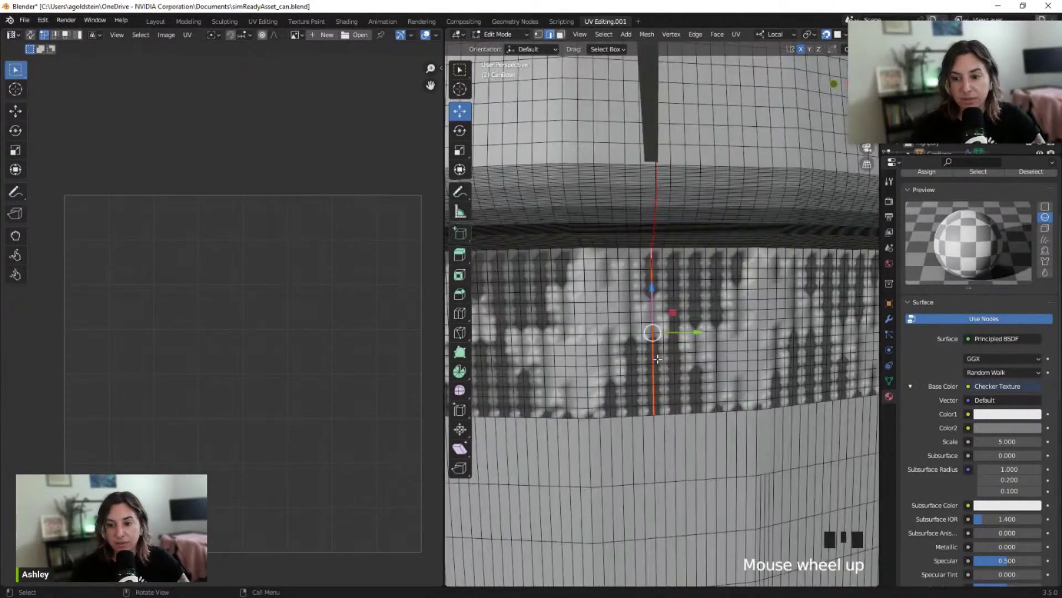
pyautogui.keyDown('shift'); pyautogui.moveTo(655, 330); pyautogui.dragTo(650, 313, button='middle'); pyautogui.keyUp('shift')
pyautogui.scroll(5, 650, 314)
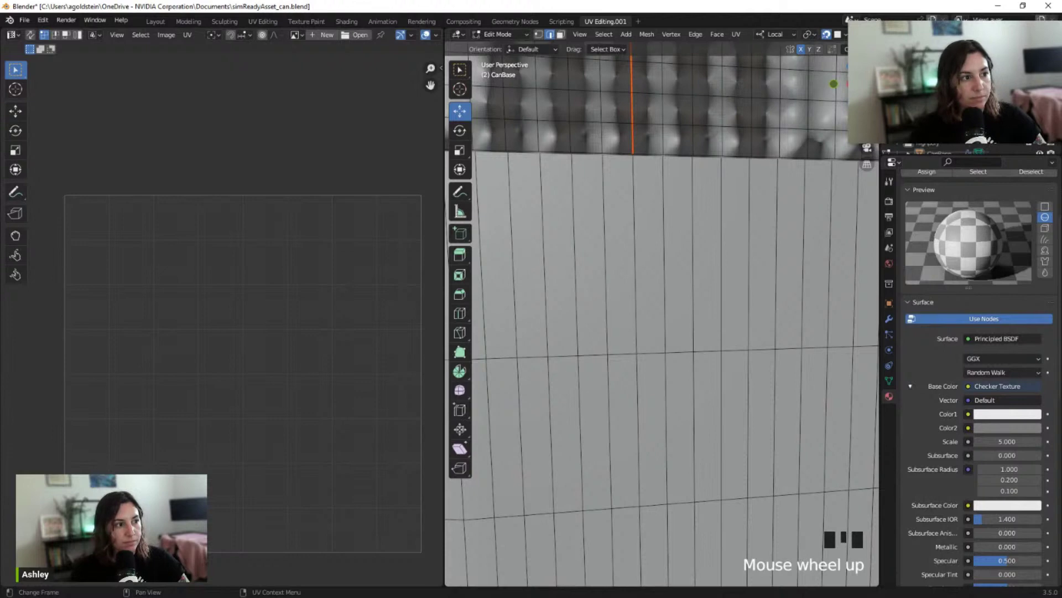
# Select the vertical edge loop down CanBase's lower body to the base rim and mark it as a seam
pyautogui.click(634, 224)
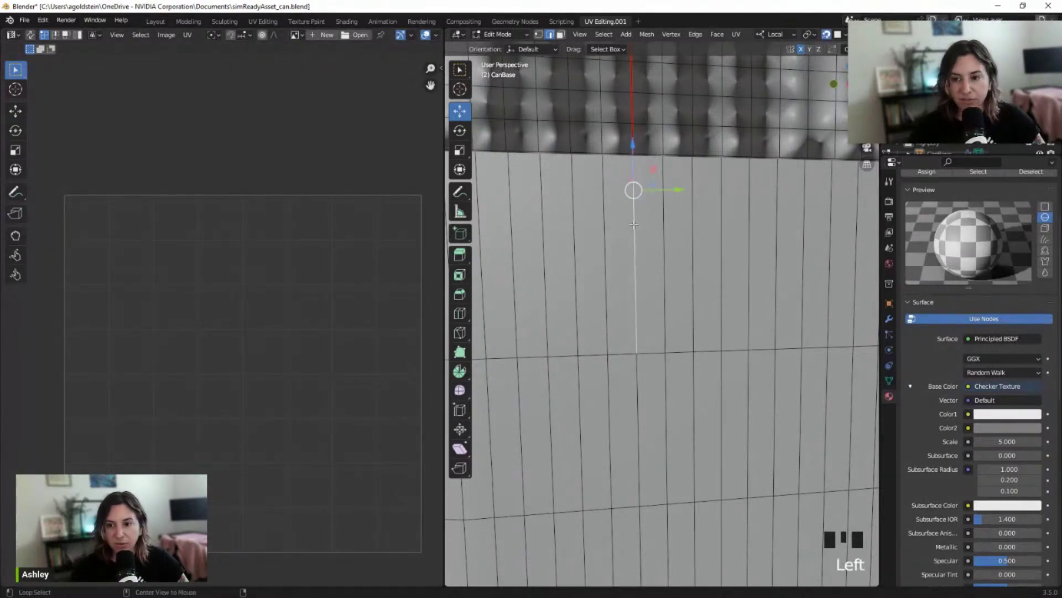
pyautogui.keyDown('alt'); pyautogui.click(634, 225); pyautogui.keyUp('alt')
pyautogui.scroll(-2, 635, 225)
pyautogui.keyDown('shift'); pyautogui.moveTo(637, 229); pyautogui.dragTo(644, 244, button='middle'); pyautogui.keyUp('shift')
pyautogui.keyDown('shift'); pyautogui.moveTo(658, 328); pyautogui.dragTo(661, 304, button='middle'); pyautogui.keyUp('shift')
pyautogui.keyDown('shift'); pyautogui.moveTo(662, 414); pyautogui.dragTo(634, 278, button='middle'); pyautogui.keyUp('shift')
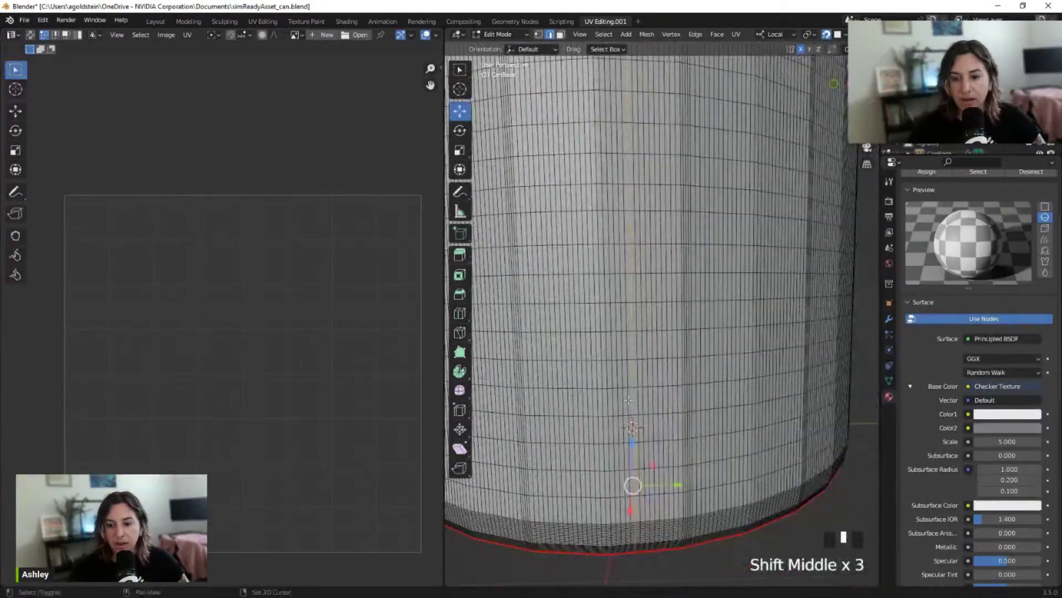
pyautogui.moveTo(665, 489); pyautogui.dragTo(676, 434, button='middle')
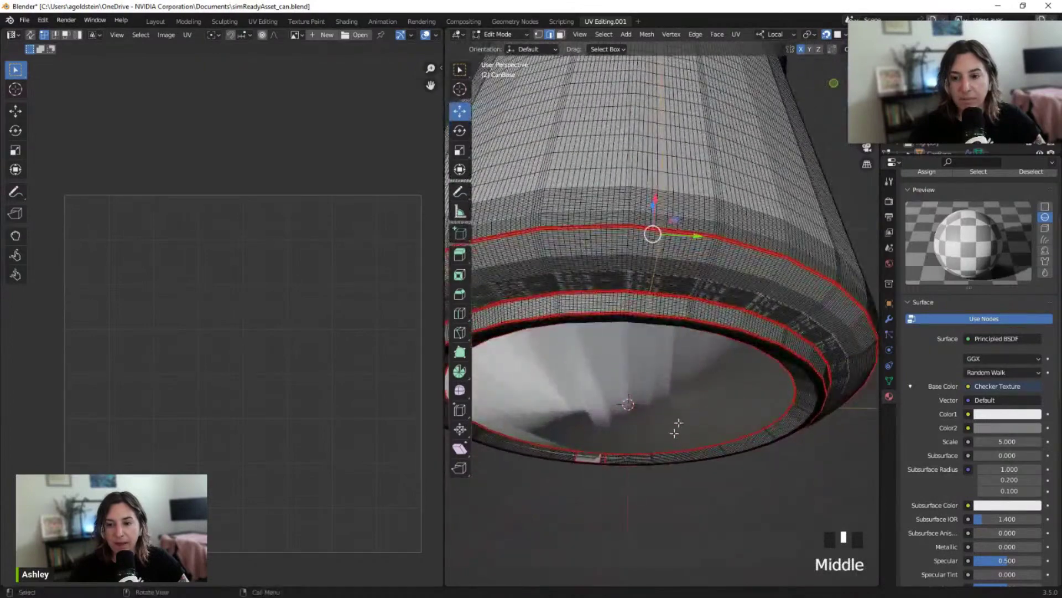
pyautogui.keyDown('shift'); pyautogui.moveTo(693, 384); pyautogui.dragTo(689, 362, button='middle'); pyautogui.keyUp('shift')
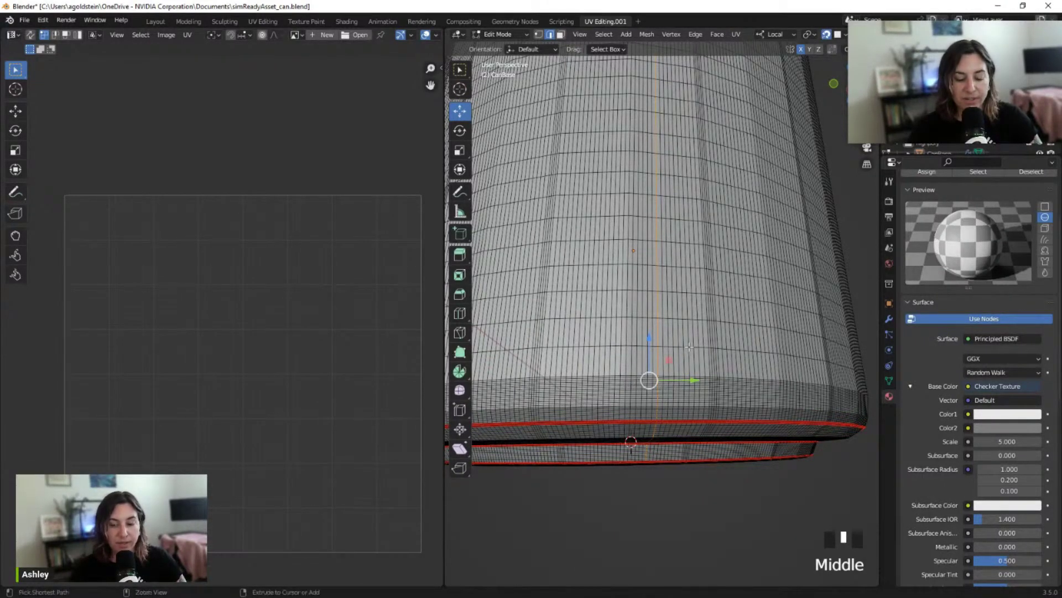
pyautogui.hotkey('ctrl', 'e')
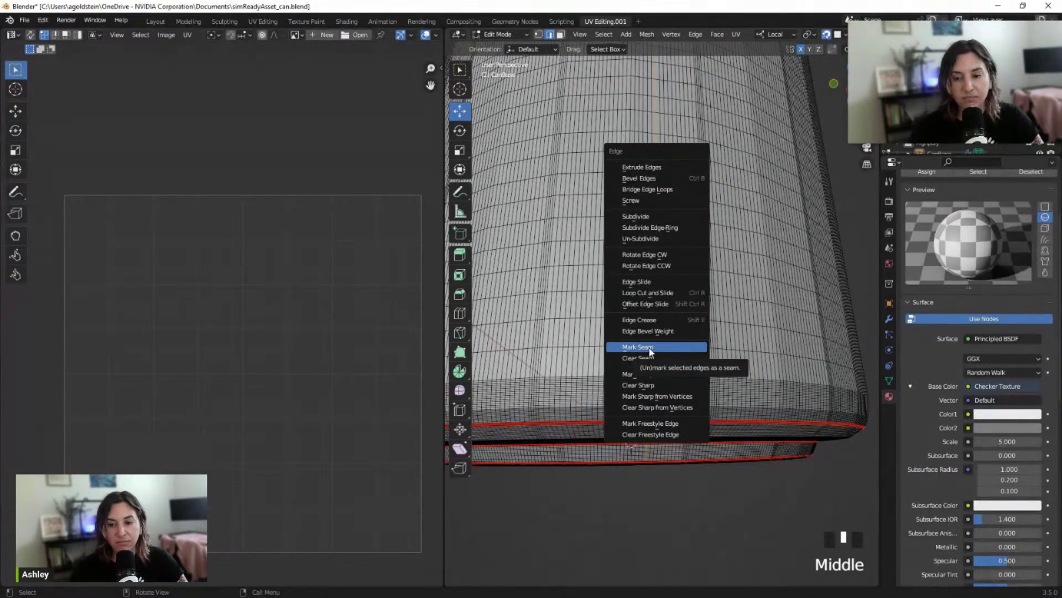
pyautogui.click(647, 348)
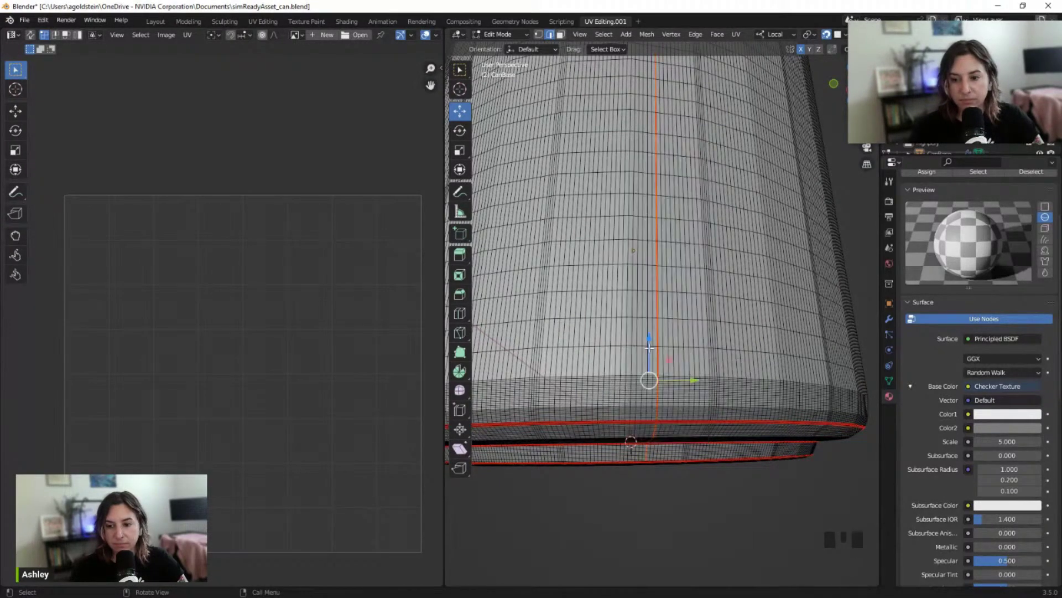
# Orbit to check the can's top, then switch to the Modeling workspace
pyautogui.scroll(-2, 633, 311)
pyautogui.moveTo(633, 311); pyautogui.dragTo(787, 264, button='middle')
pyautogui.scroll(-2, 720, 282)
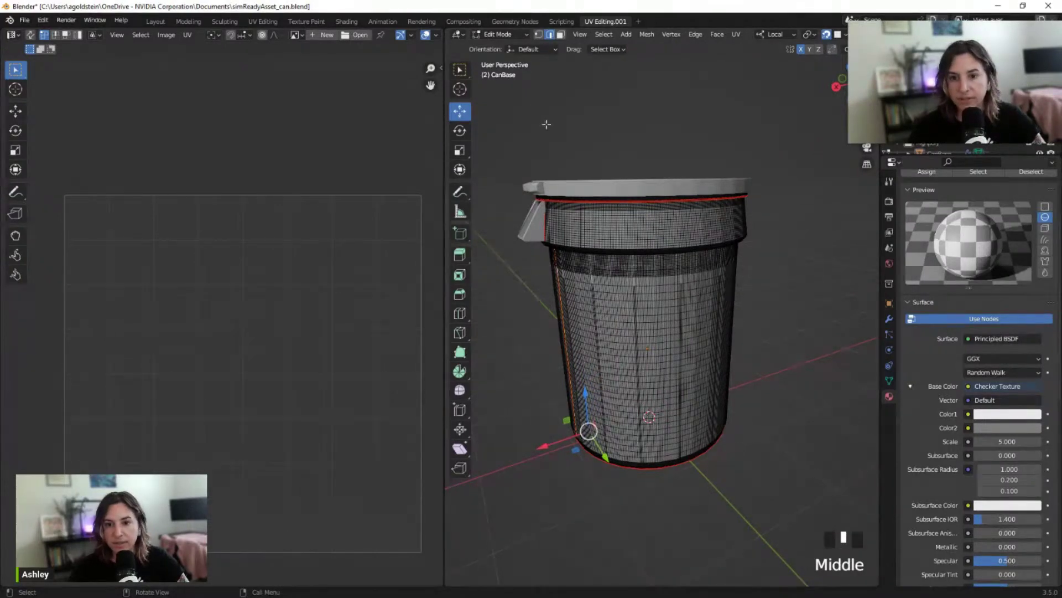
pyautogui.click(189, 21)
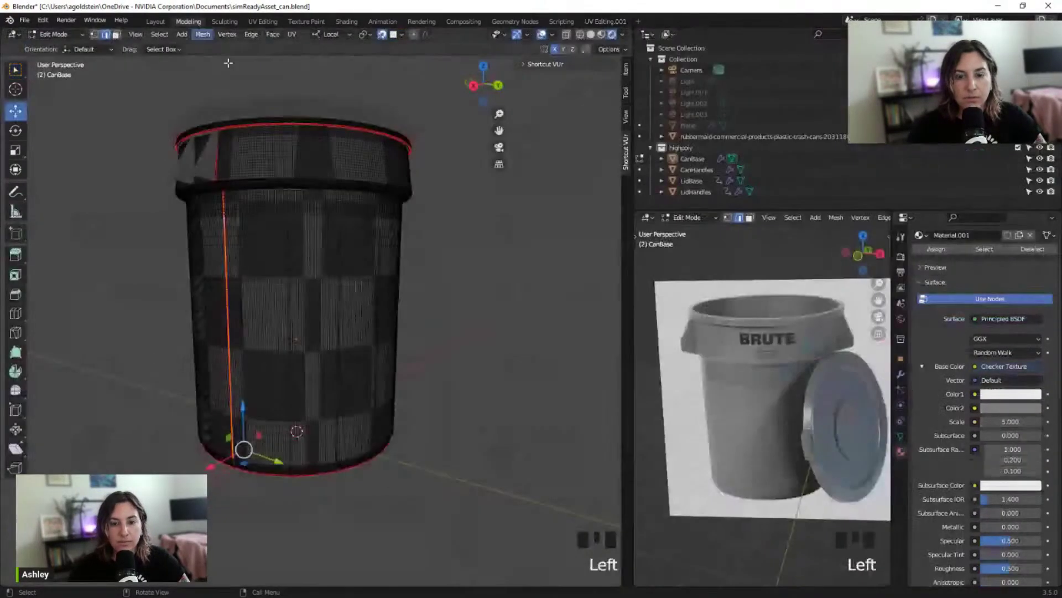
# Clear the selection in the modeling view and go back to the UV Editing workspace
pyautogui.moveTo(443, 240); pyautogui.dragTo(294, 277, button='middle')
pyautogui.click(478, 245)
pyautogui.scroll(2, 364, 278)
pyautogui.click(605, 21)
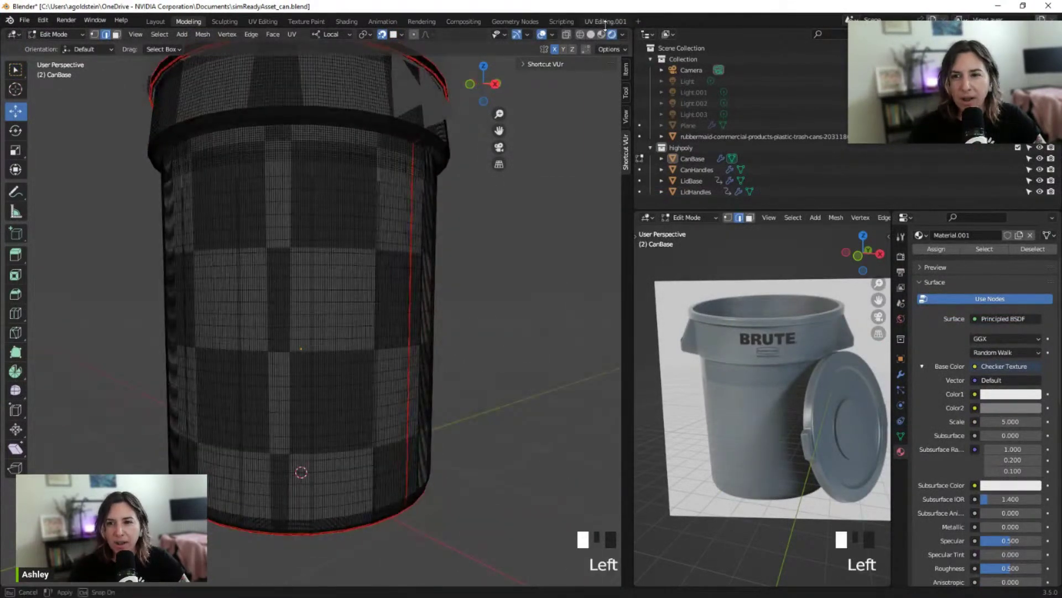
pyautogui.click(605, 21)
# Orbit around the can from the lid down to inspect the seam, ending with the tab facing front
pyautogui.scroll(2, 622, 236)
pyautogui.scroll(-1, 622, 236)
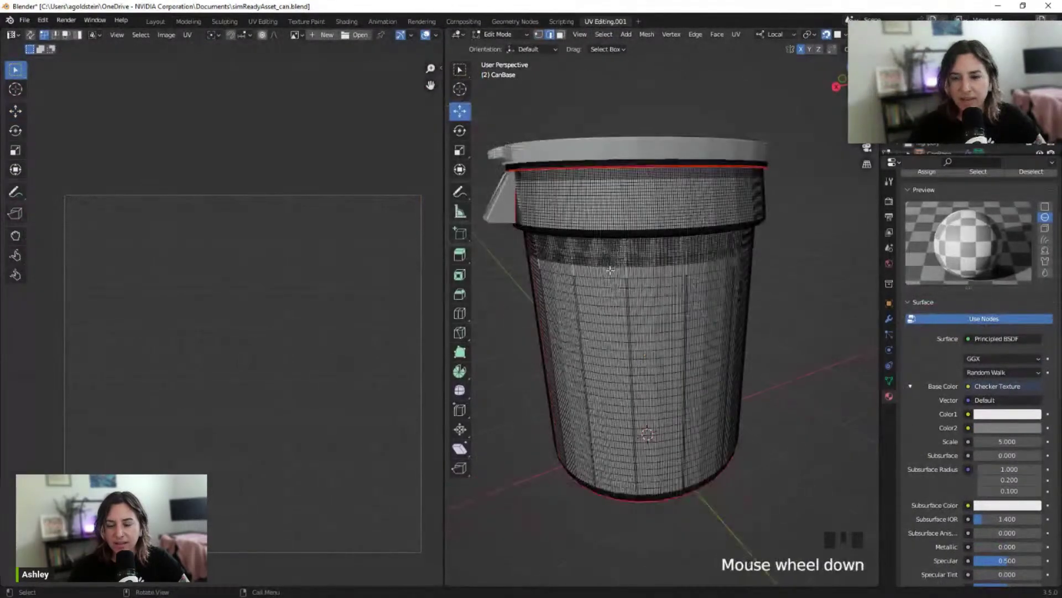
pyautogui.moveTo(622, 236); pyautogui.dragTo(809, 261, button='middle')
pyautogui.moveTo(831, 260); pyautogui.dragTo(686, 288, button='middle')
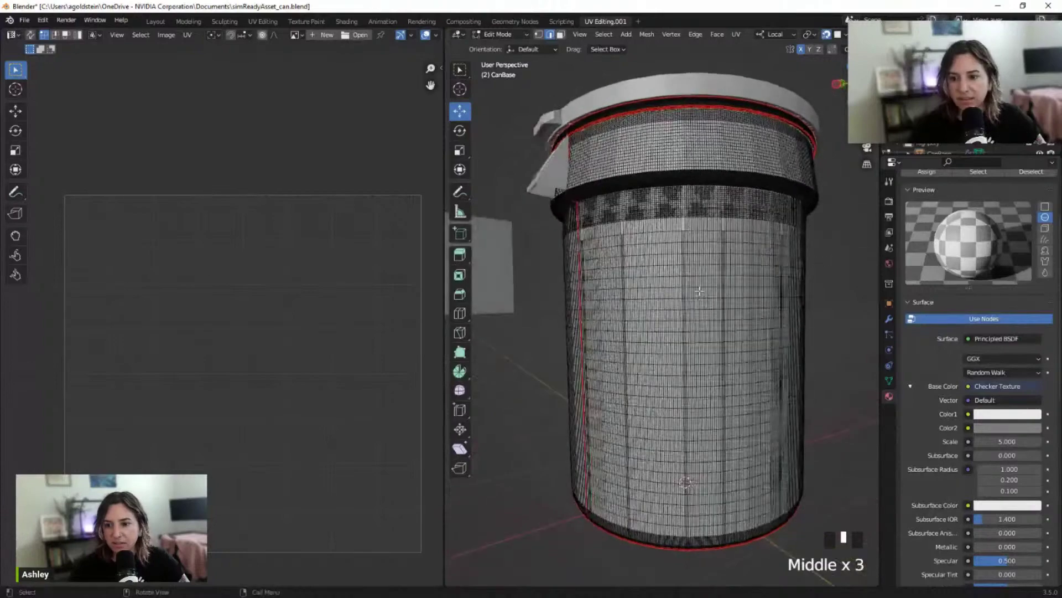
pyautogui.moveTo(684, 363); pyautogui.dragTo(665, 352, button='middle')
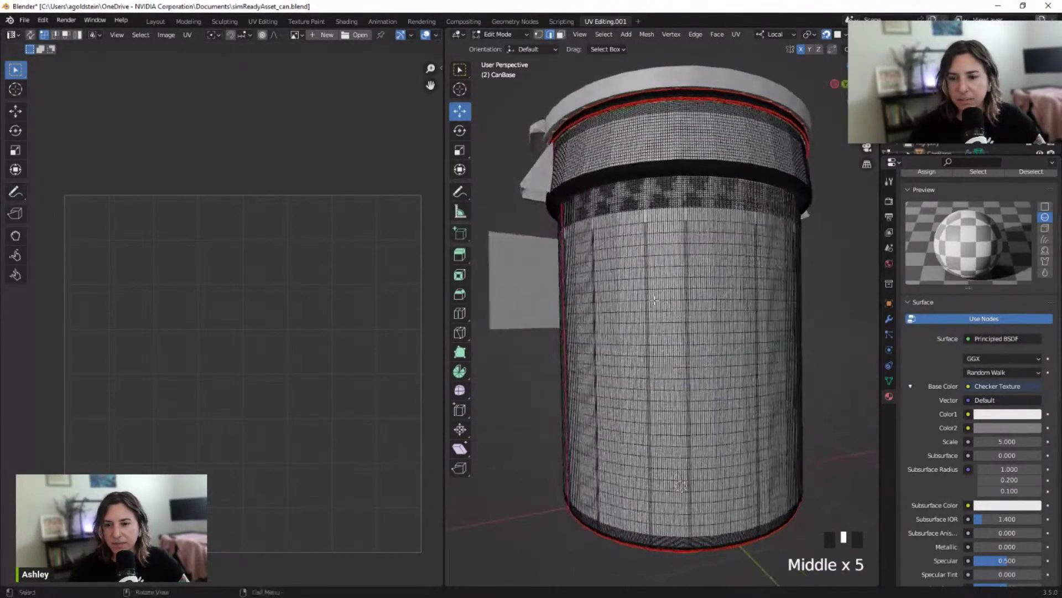
pyautogui.scroll(3, 665, 352)
pyautogui.scroll(-2, 639, 312)
pyautogui.scroll(-1, 638, 313)
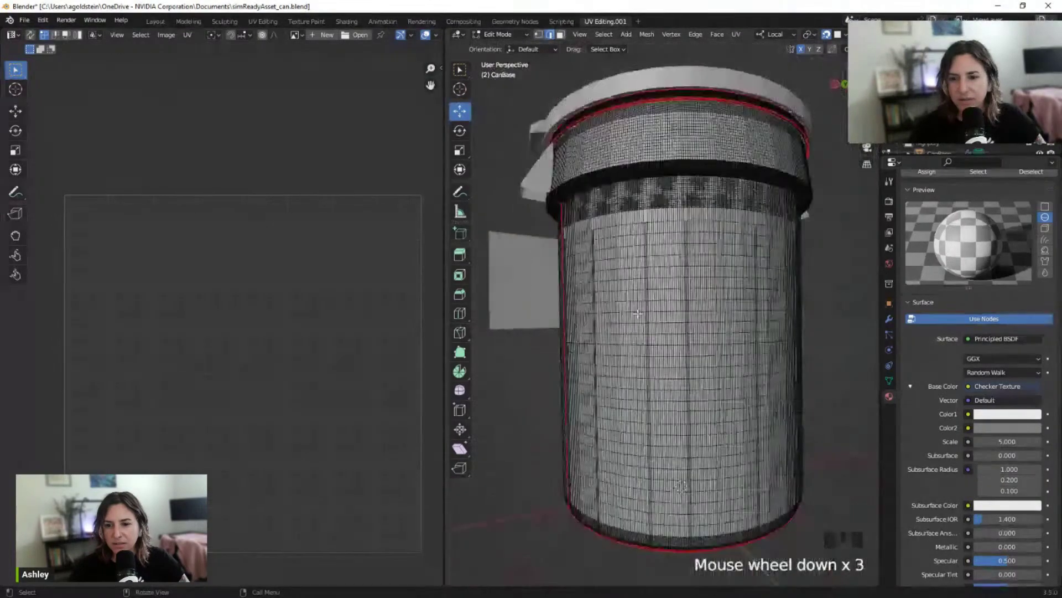
pyautogui.moveTo(639, 312); pyautogui.dragTo(723, 354, button='middle')
pyautogui.scroll(-1, 679, 358)
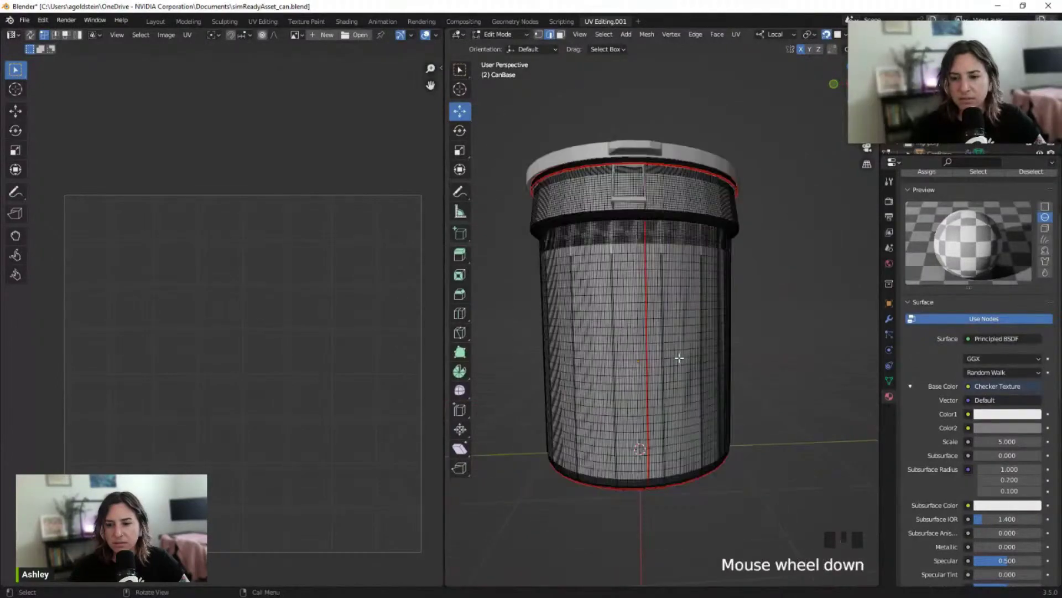
pyautogui.moveTo(631, 309)
pyautogui.mouseDown(button='middle')
pyautogui.moveTo(666, 320)
pyautogui.moveTo(640, 326)
pyautogui.mouseUp(button='middle')
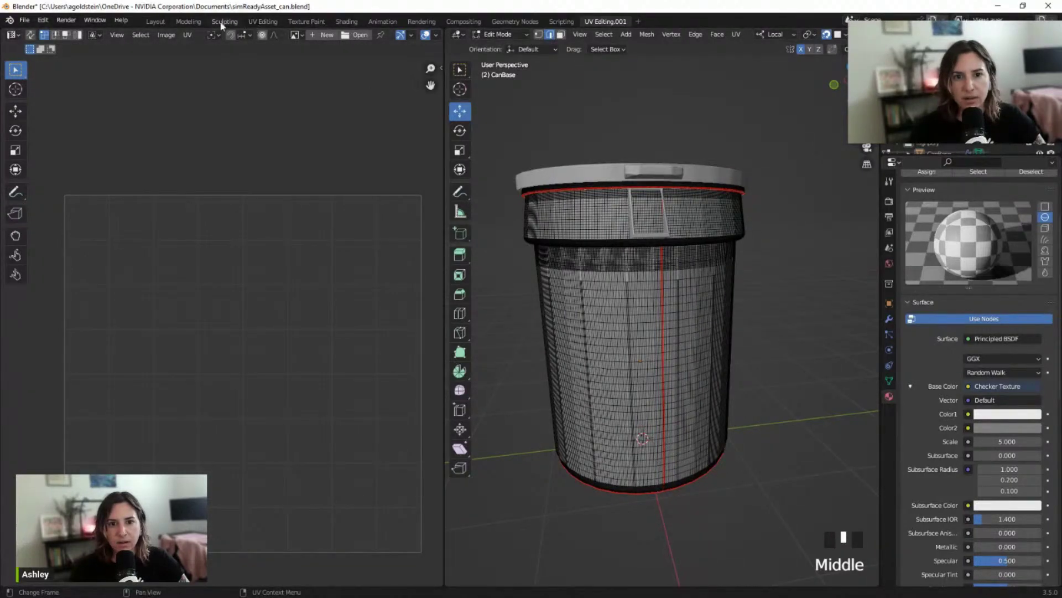
# In the Modeling workspace, view CanBase in Object Mode and orbit to check its checker pattern
pyautogui.click(189, 21)
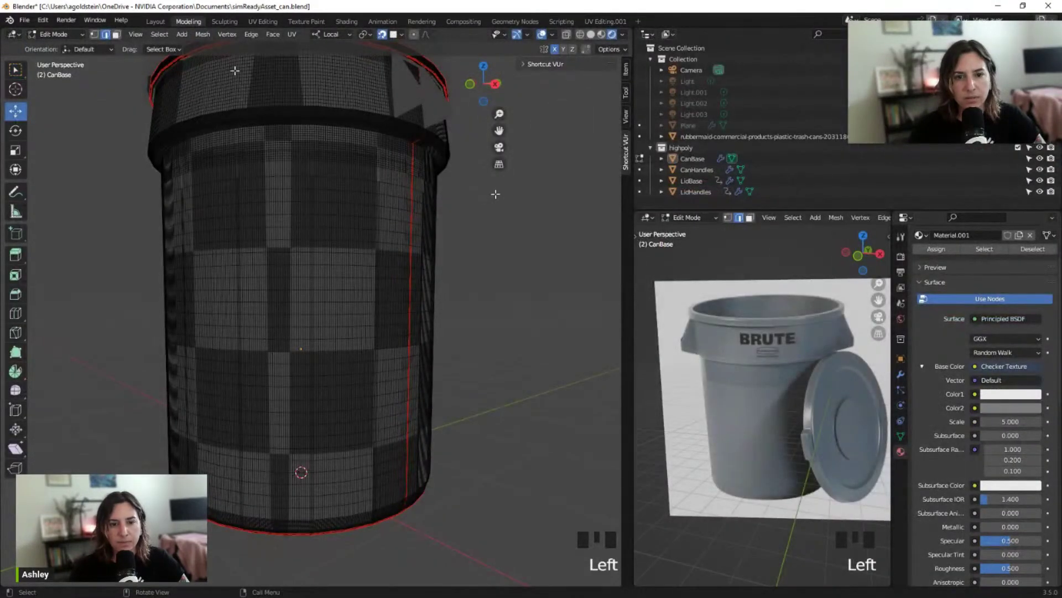
pyautogui.press('Tab')
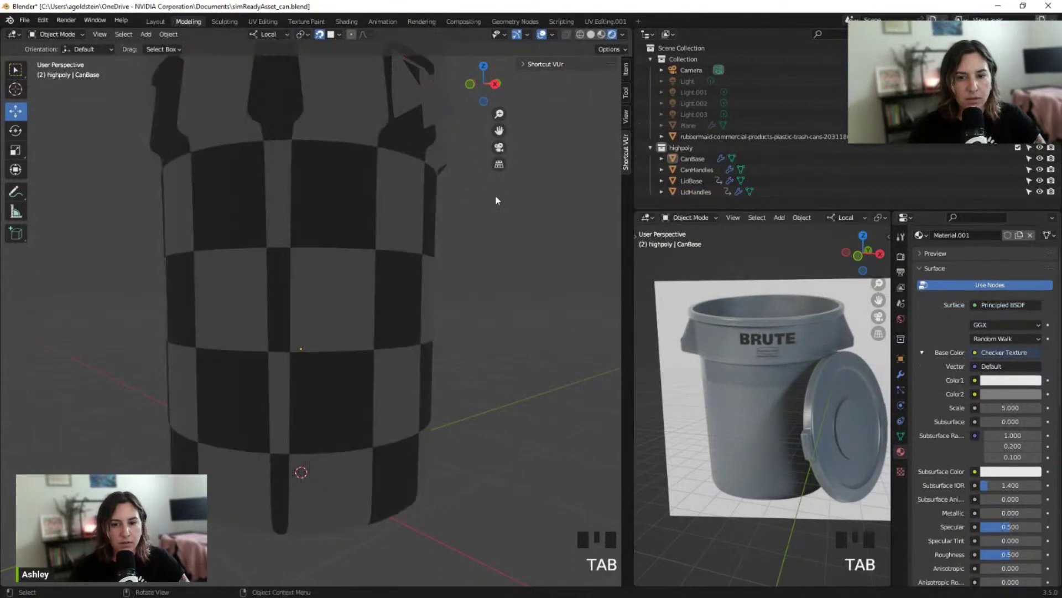
pyautogui.scroll(-2, 496, 197)
pyautogui.moveTo(295, 256)
pyautogui.mouseDown(button='middle')
pyautogui.moveTo(348, 268)
pyautogui.moveTo(366, 249)
pyautogui.moveTo(355, 230)
pyautogui.moveTo(298, 262)
pyautogui.mouseUp(button='middle')
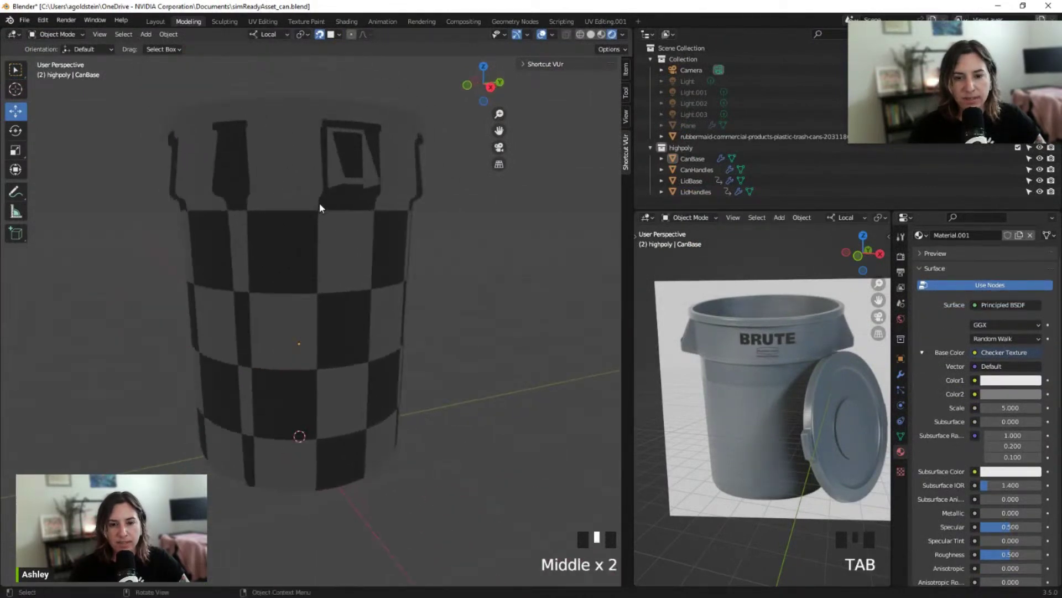
pyautogui.moveTo(320, 206); pyautogui.dragTo(315, 246, button='middle')
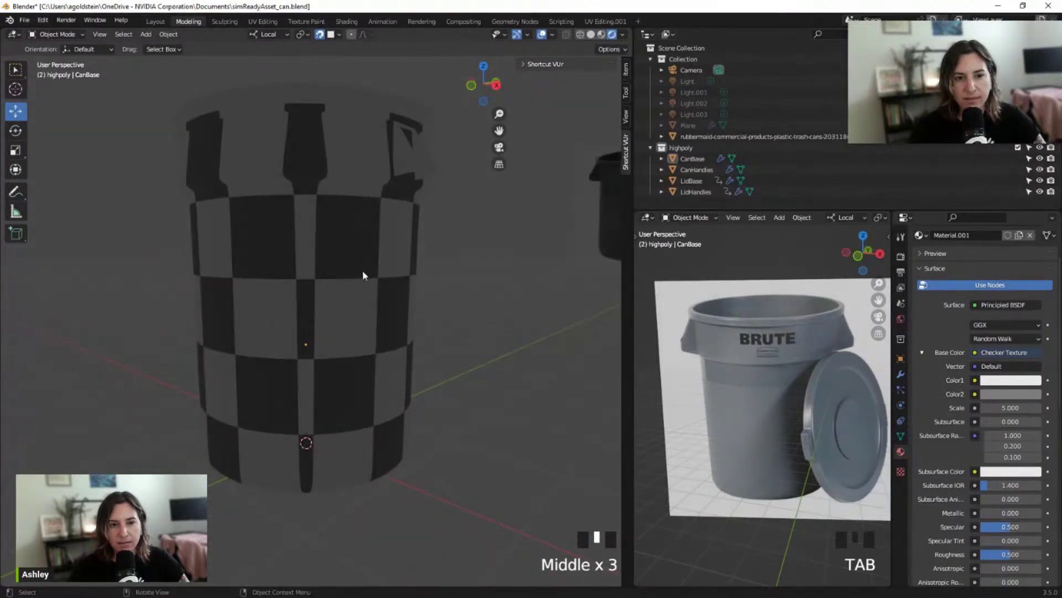
# Put CanBase back into Edit Mode in the UV Editing.001 workspace
pyautogui.press('Tab')
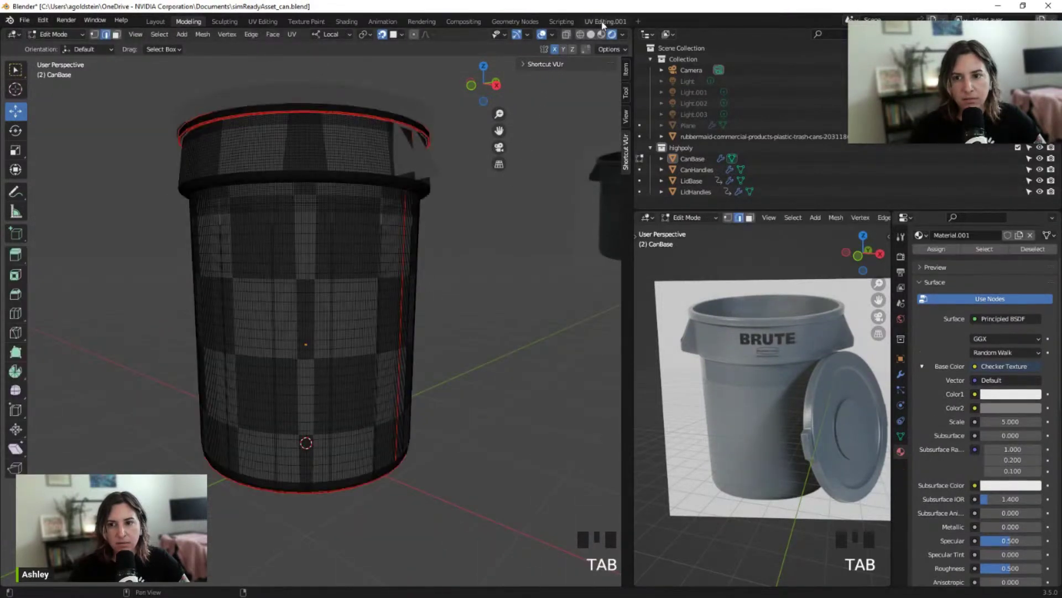
pyautogui.click(604, 21)
pyautogui.moveTo(801, 375); pyautogui.dragTo(776, 367, button='middle')
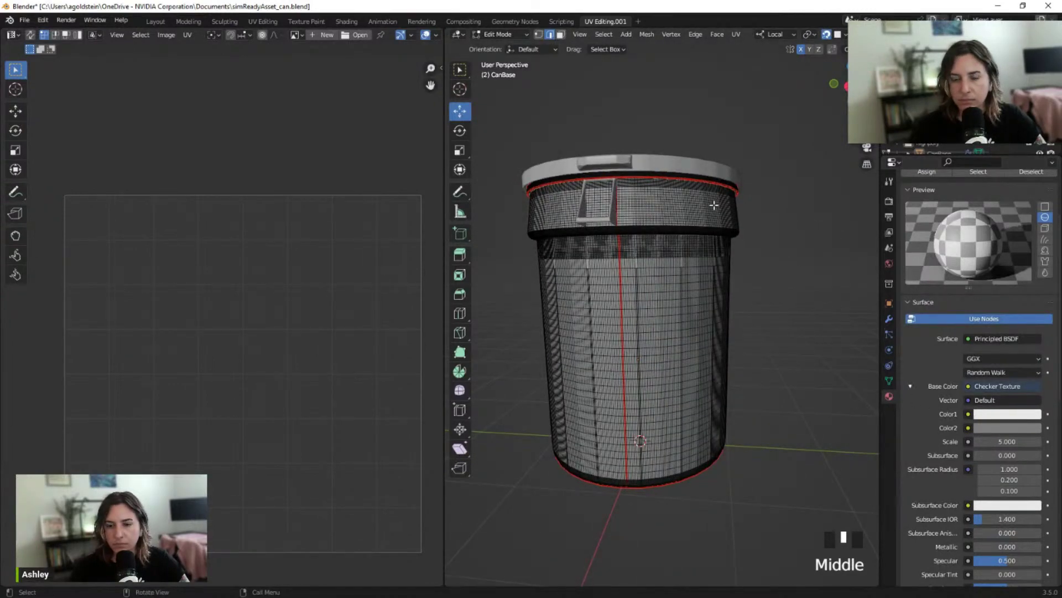
# Select the whole CanBase mesh and pan the UV editor over its stacked strip islands
pyautogui.press('a')
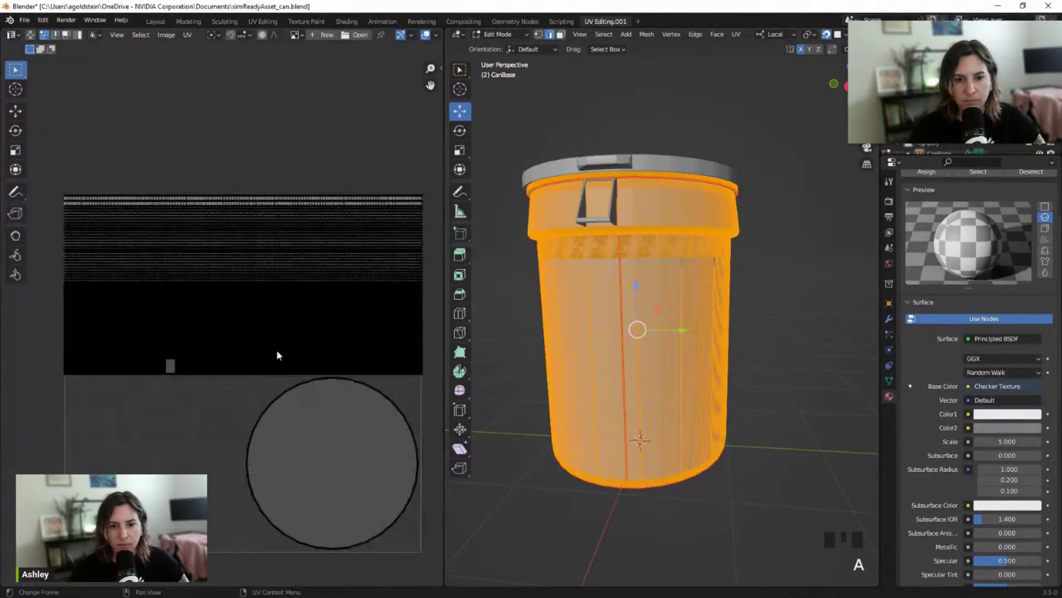
pyautogui.scroll(3, 266, 349)
pyautogui.moveTo(254, 349); pyautogui.dragTo(220, 429, button='middle')
pyautogui.scroll(-1, 95, 405)
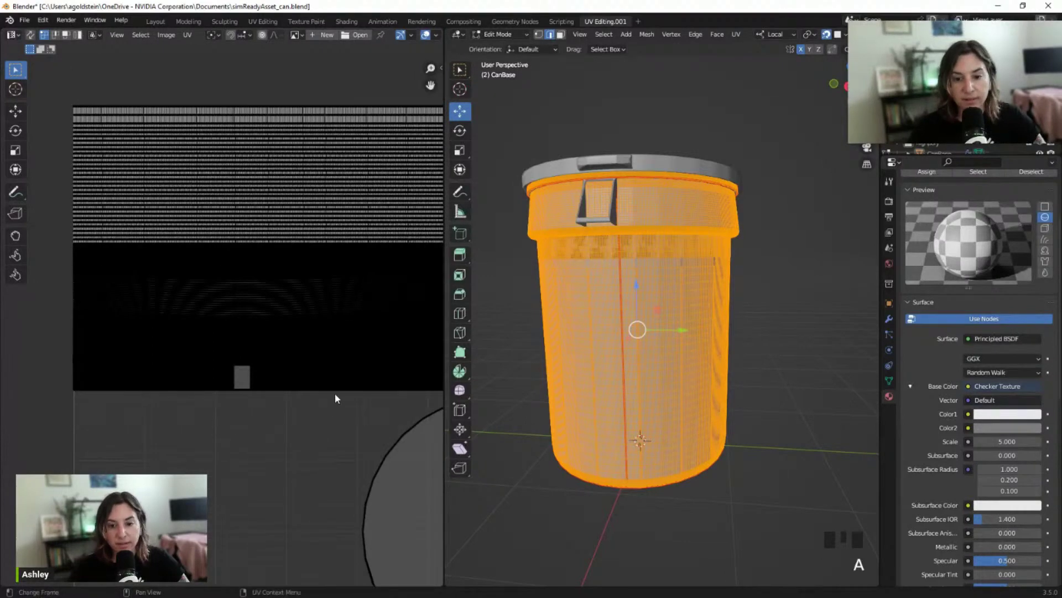
pyautogui.moveTo(334, 398); pyautogui.dragTo(156, 413, button='middle')
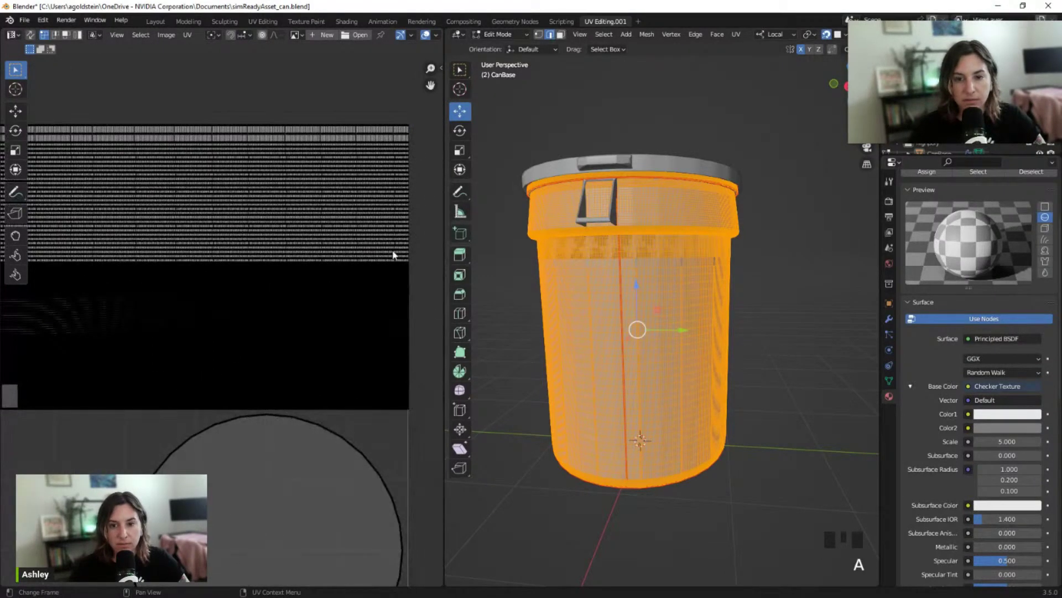
pyautogui.moveTo(430, 84)
pyautogui.mouseDown()
pyautogui.moveTo(515, 40)
pyautogui.moveTo(431, 84)
pyautogui.mouseUp()
pyautogui.keyDown('ctrl'); pyautogui.hscroll(-4, 149, 109); pyautogui.keyUp('ctrl')
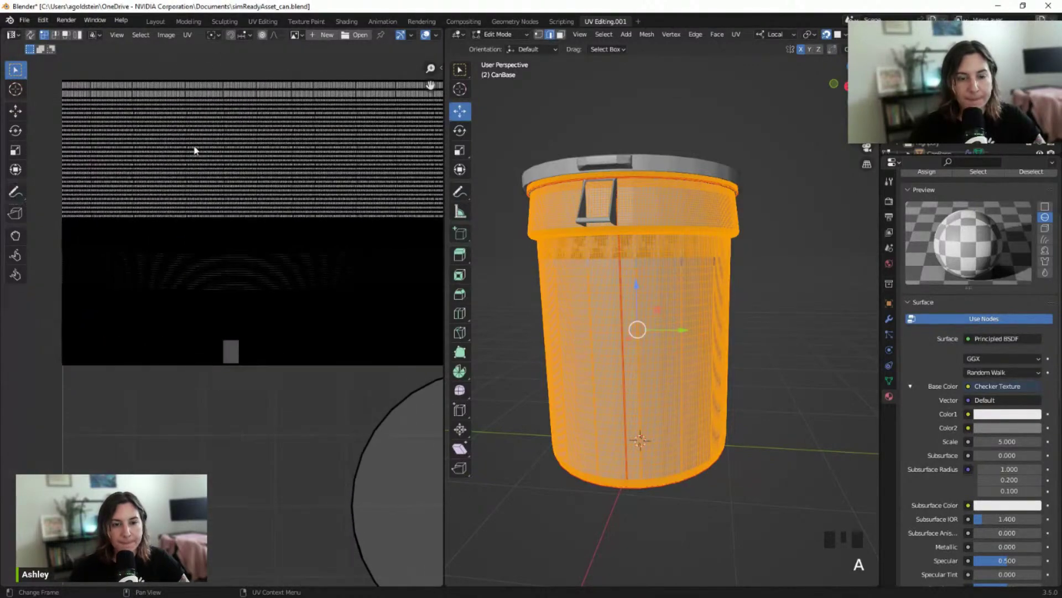
pyautogui.keyDown('ctrl'); pyautogui.hscroll(-1, 52, 264); pyautogui.keyUp('ctrl')
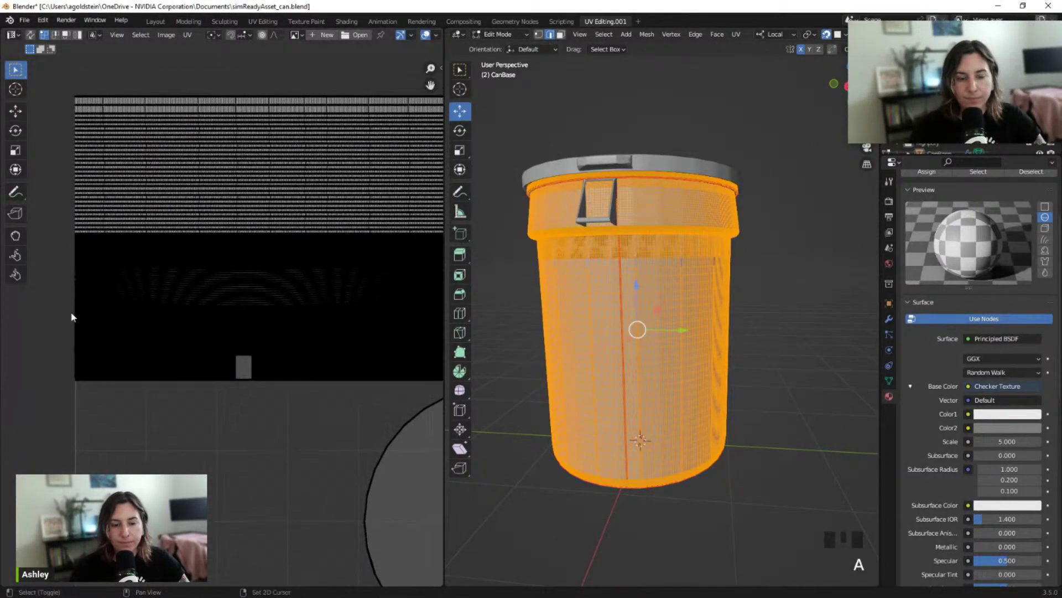
pyautogui.keyDown('shift'); pyautogui.scroll(1, 72, 313); pyautogui.keyUp('shift')
# Pan and zoom the UV editor until the strips and the circular base island are framed
pyautogui.rightClick(71, 332)
pyautogui.press('Escape')
pyautogui.keyDown('shift'); pyautogui.scroll(3, 56, 290); pyautogui.keyUp('shift')
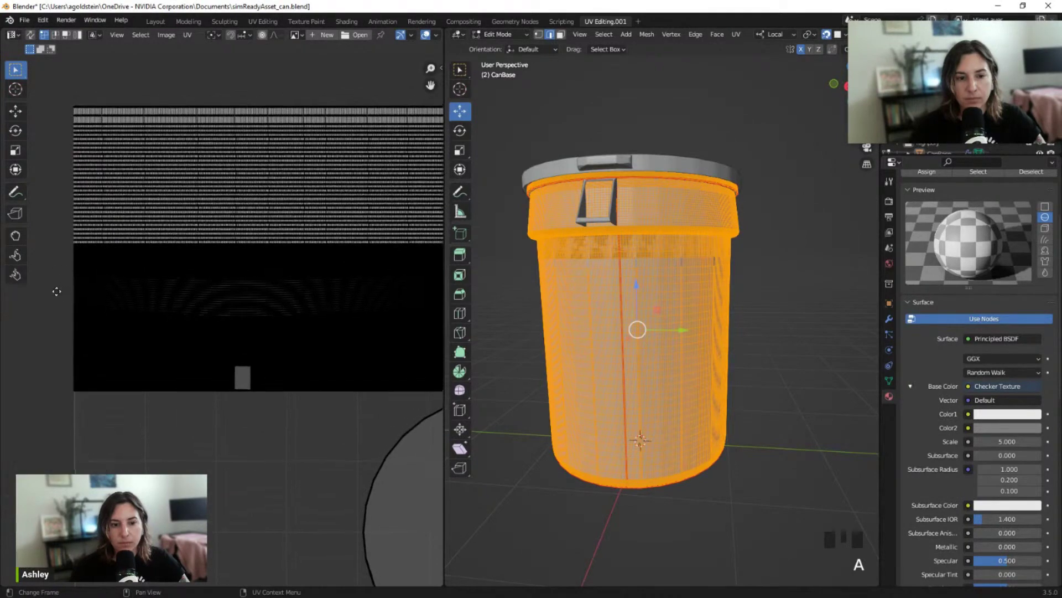
pyautogui.keyDown('ctrl'); pyautogui.hscroll(1, 91, 365); pyautogui.keyUp('ctrl')
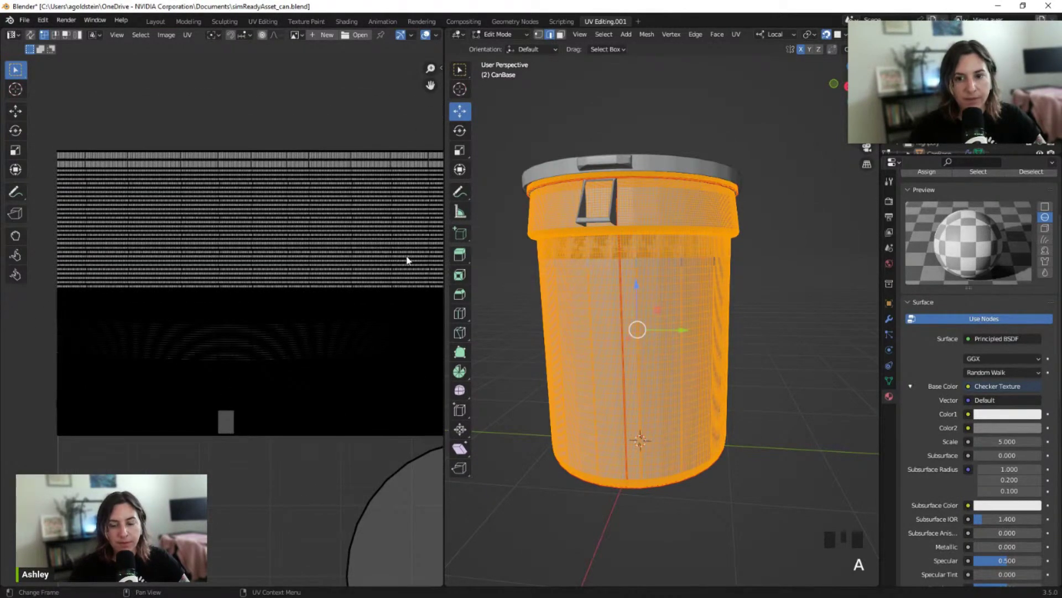
pyautogui.keyDown('shift'); pyautogui.scroll(-5, 371, 215); pyautogui.keyUp('shift')
pyautogui.keyDown('ctrl'); pyautogui.hscroll(3, 376, 210); pyautogui.keyUp('ctrl')
pyautogui.scroll(-1, 393, 204)
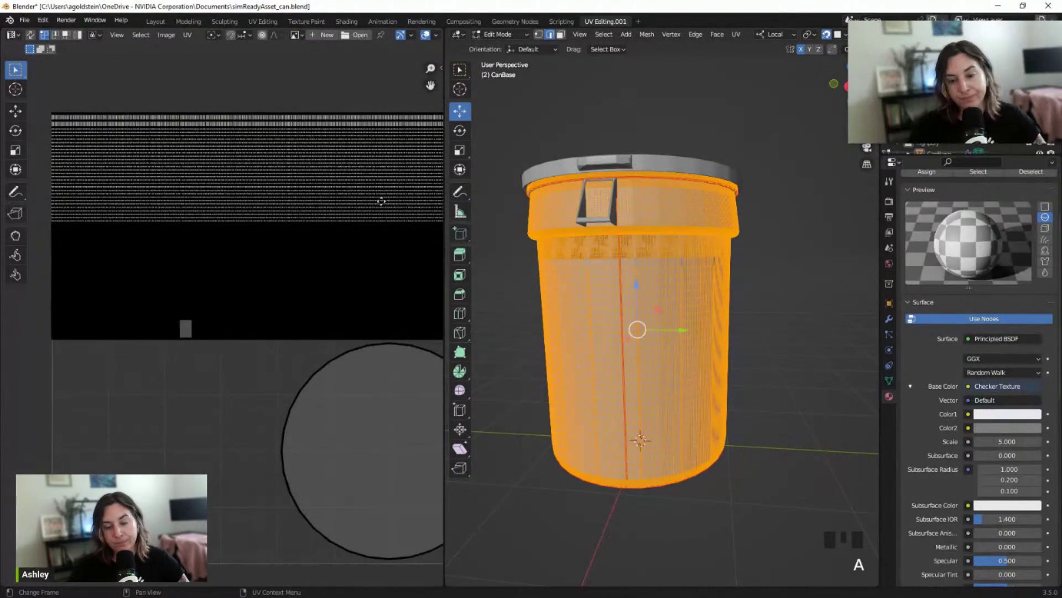
pyautogui.keyDown('ctrl'); pyautogui.hscroll(2, 354, 191); pyautogui.keyUp('ctrl')
pyautogui.keyDown('ctrl'); pyautogui.hscroll(2, 326, 165); pyautogui.keyUp('ctrl')
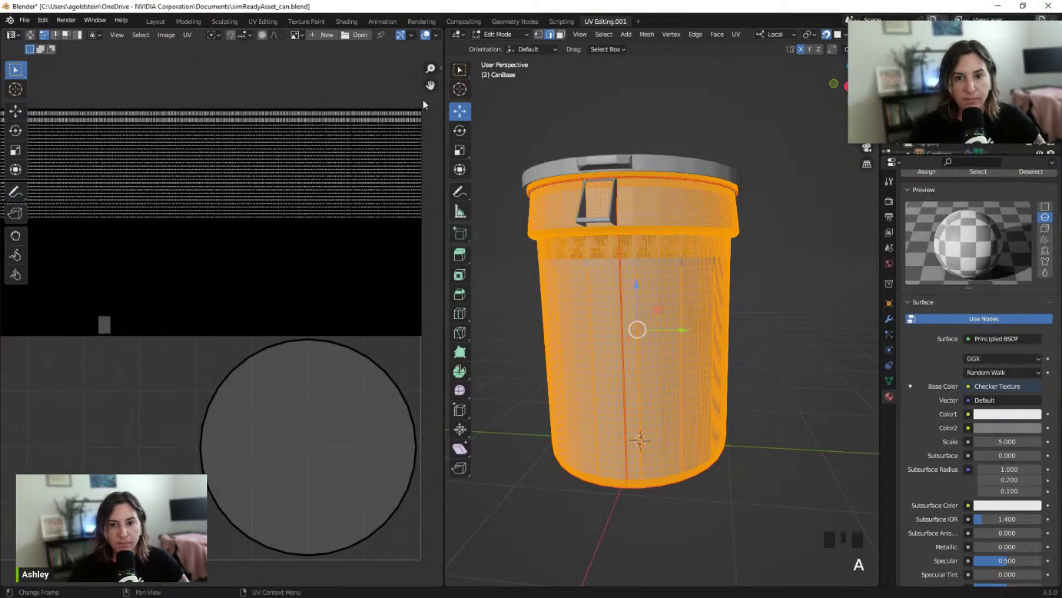
pyautogui.moveTo(431, 84); pyautogui.dragTo(11, 83)
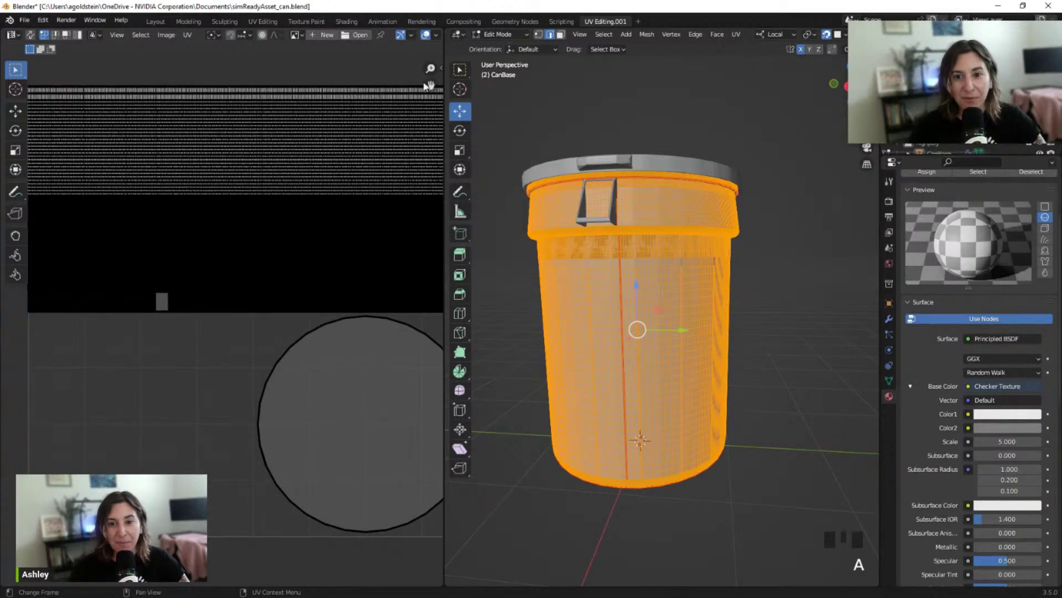
pyautogui.moveTo(429, 84); pyautogui.dragTo(25, 88)
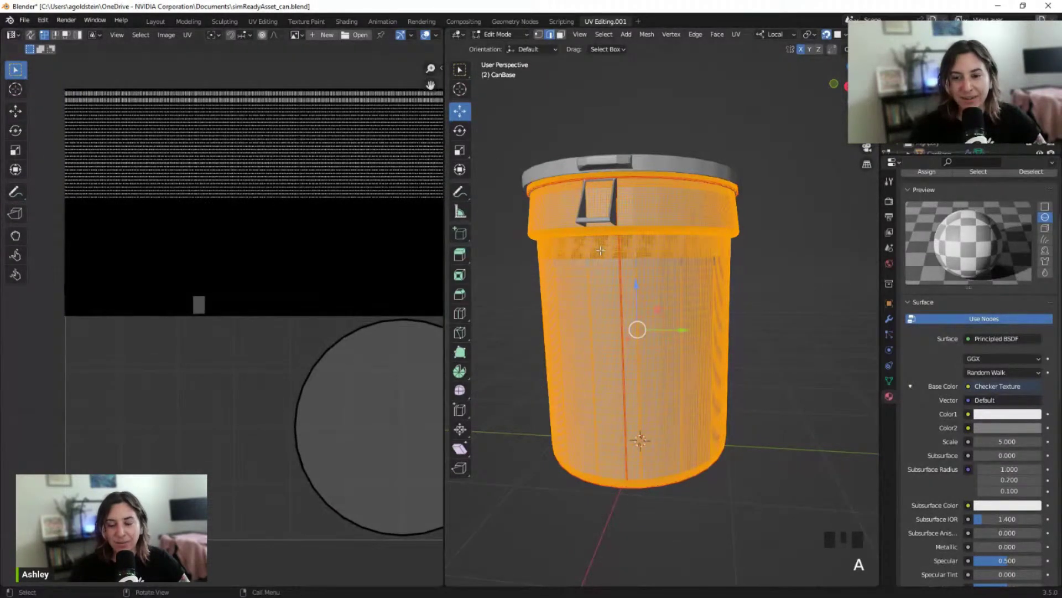
# In the Modeling workspace, widen the BRUTE reference view and orbit it for a closer look
pyautogui.click(188, 21)
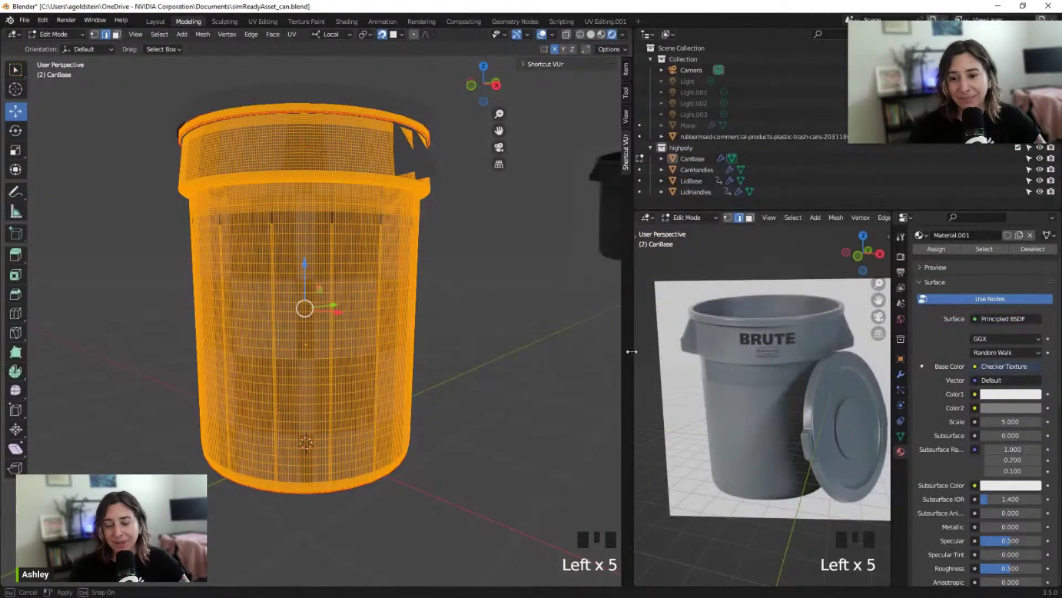
pyautogui.moveTo(630, 357); pyautogui.dragTo(607, 357)
pyautogui.scroll(2, 738, 379)
pyautogui.scroll(1, 738, 379)
# Pan and tilt the main view down onto the can to compare it, then go to Layout
pyautogui.scroll(4, 434, 368)
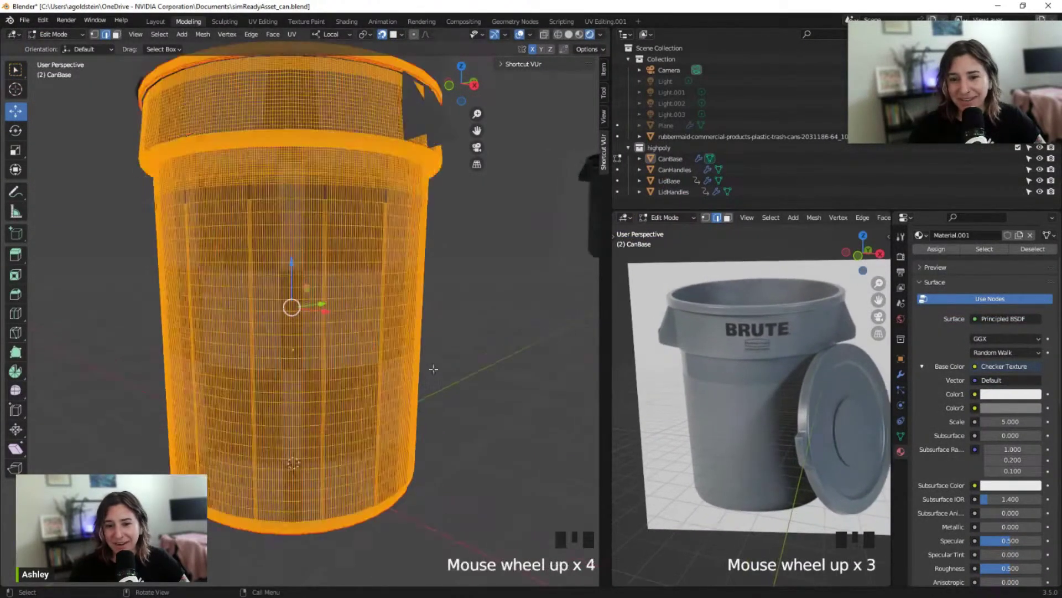
pyautogui.click(456, 335)
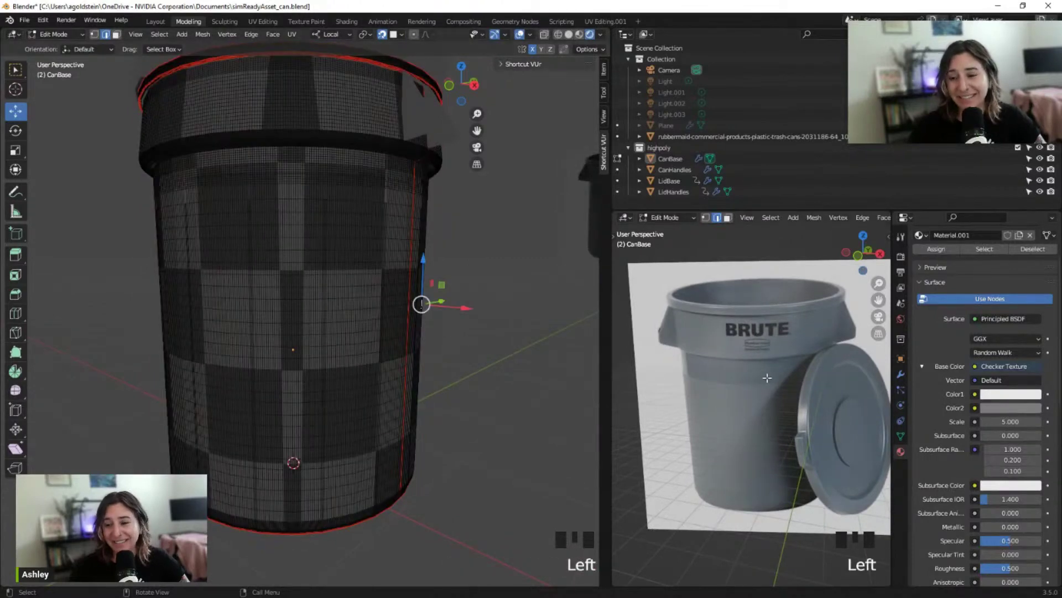
pyautogui.moveTo(767, 378); pyautogui.dragTo(706, 367, button='middle')
pyautogui.scroll(3, 711, 380)
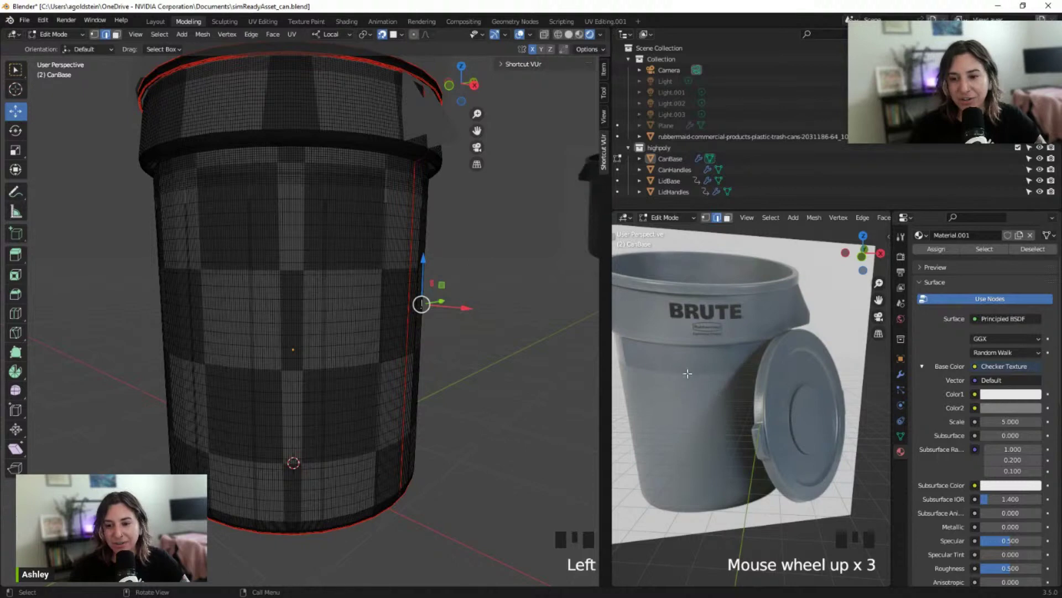
pyautogui.scroll(-1, 674, 376)
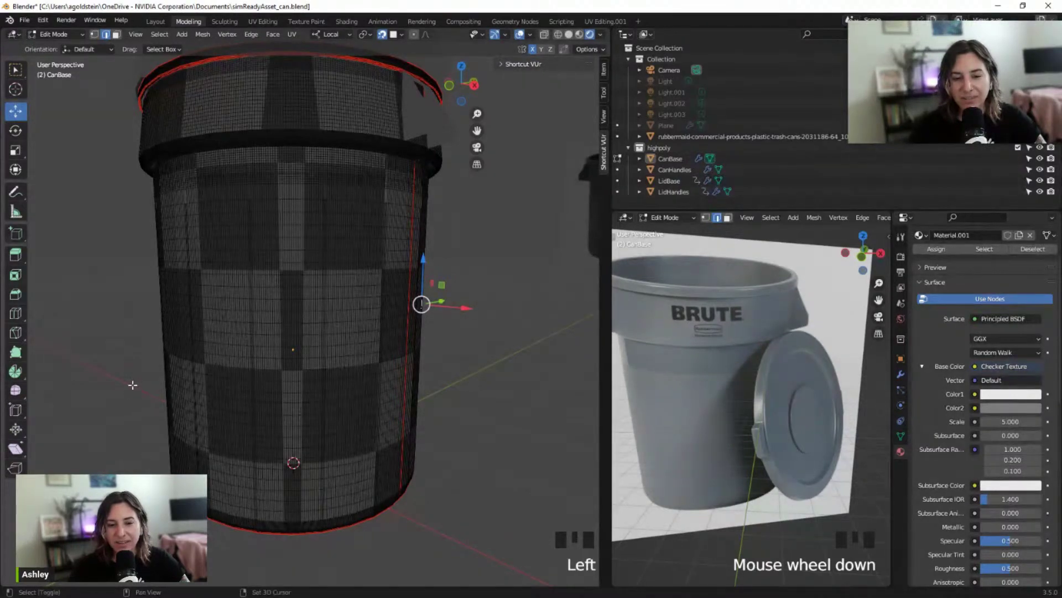
pyautogui.keyDown('shift'); pyautogui.moveTo(134, 376); pyautogui.dragTo(526, 384, button='middle'); pyautogui.keyUp('shift')
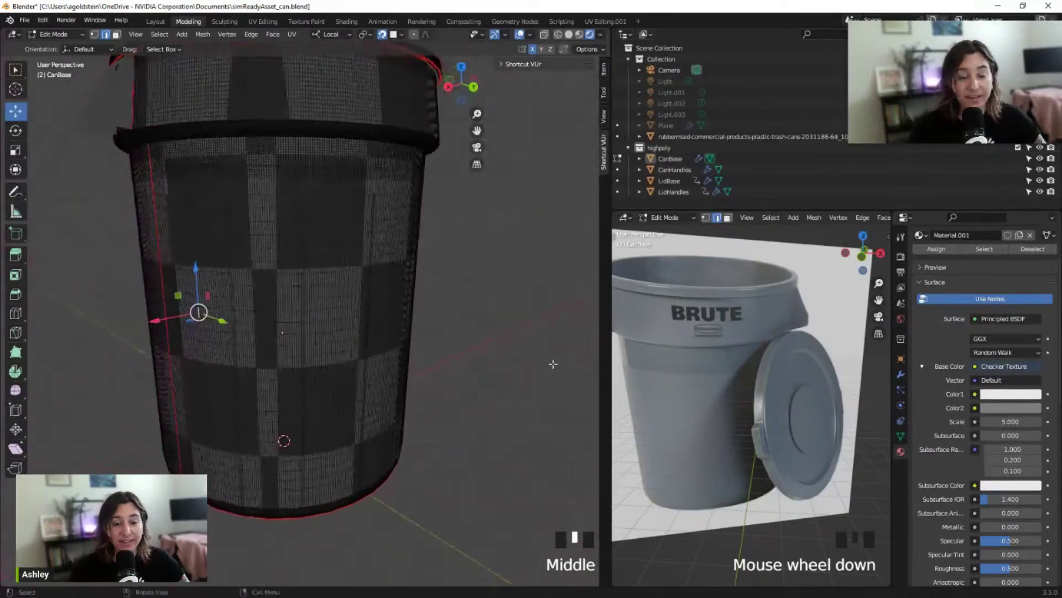
pyautogui.scroll(2, 526, 384)
pyautogui.scroll(-1, 525, 366)
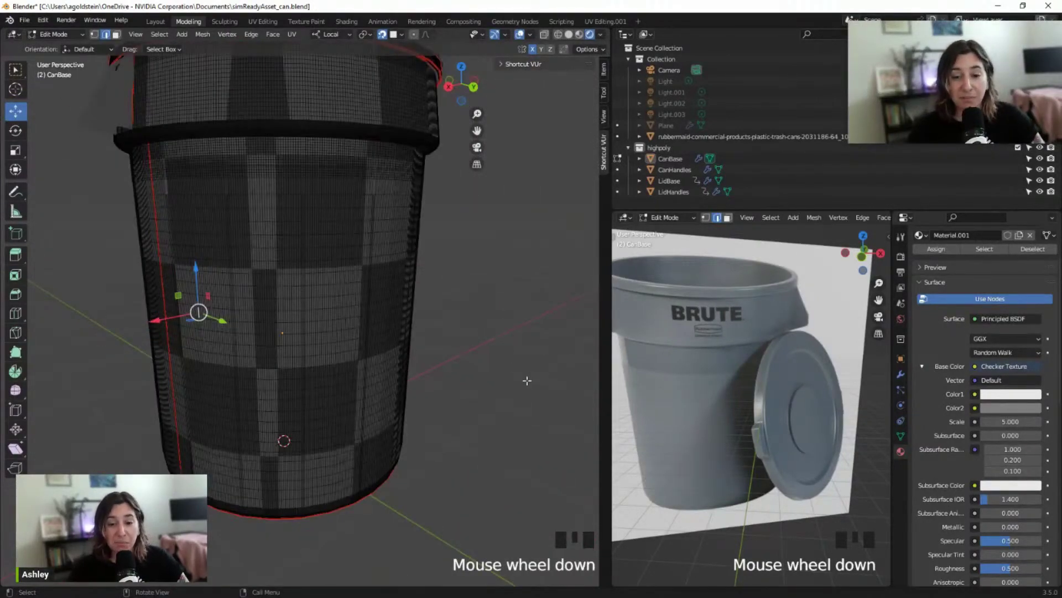
pyautogui.moveTo(523, 365)
pyautogui.keyDown('shift'); pyautogui.mouseDown(button='middle')
pyautogui.moveTo(410, 371)
pyautogui.moveTo(406, 382)
pyautogui.moveTo(507, 401)
pyautogui.moveTo(515, 372)
pyautogui.moveTo(512, 381)
pyautogui.mouseUp(button='middle'); pyautogui.keyUp('shift')
pyautogui.scroll(2, 415, 383)
pyautogui.keyDown('shift'); pyautogui.scroll(1, 422, 384); pyautogui.keyUp('shift')
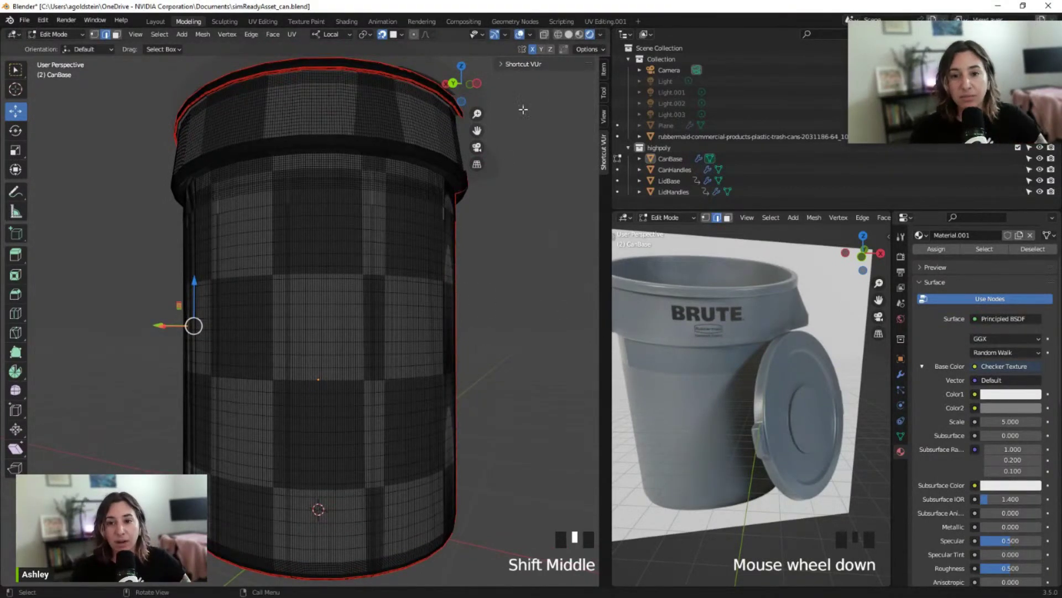
pyautogui.click(156, 21)
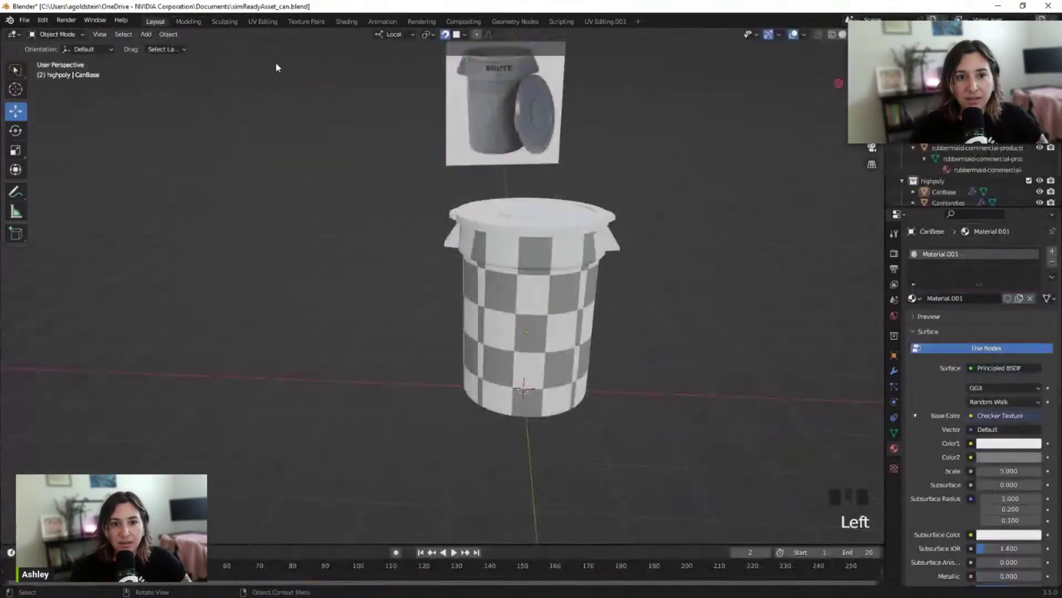
# Select the LidBase object and start editing its mesh
pyautogui.click(603, 21)
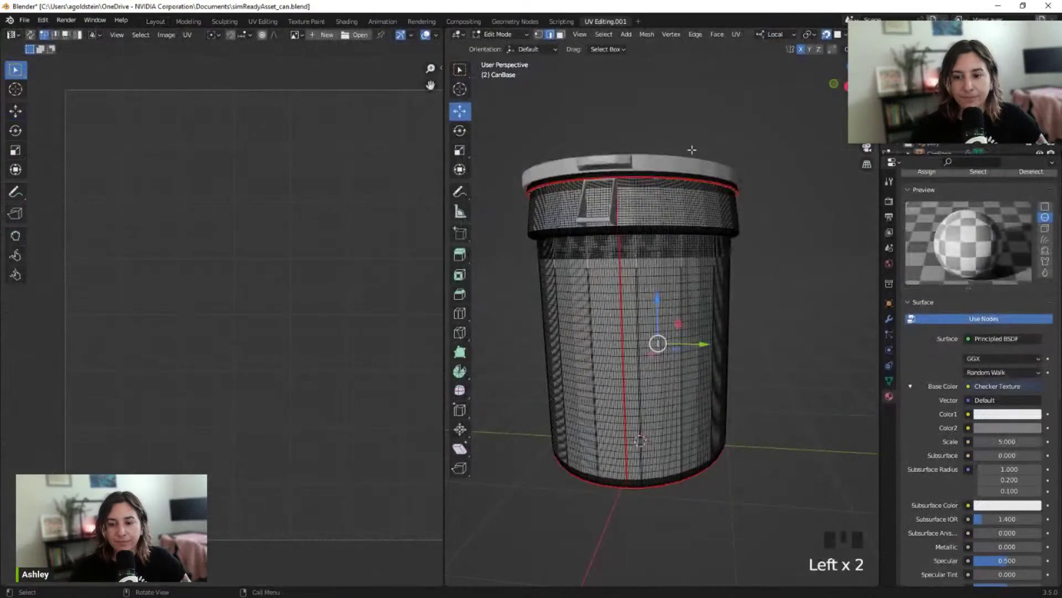
pyautogui.moveTo(692, 149); pyautogui.dragTo(656, 172, button='middle')
pyautogui.press('Tab')
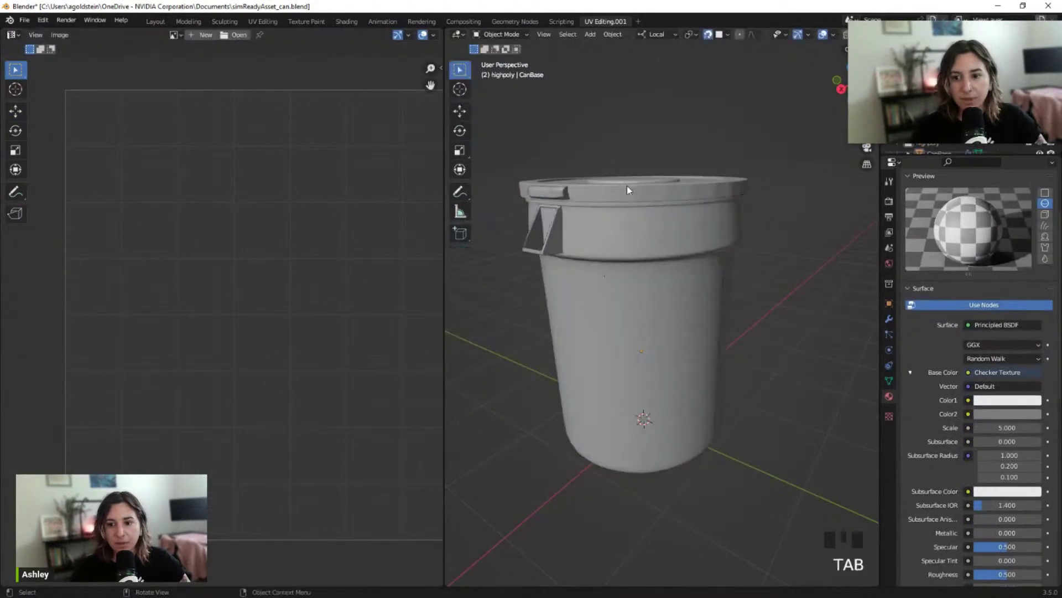
pyautogui.click(626, 184)
pyautogui.moveTo(714, 147); pyautogui.dragTo(636, 207, button='middle')
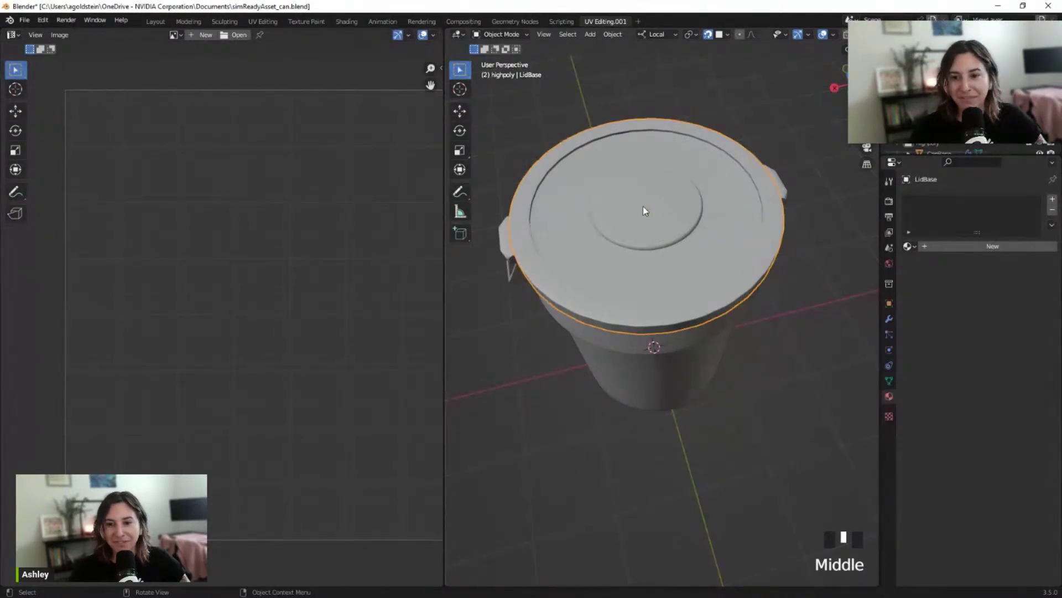
pyautogui.press('Tab')
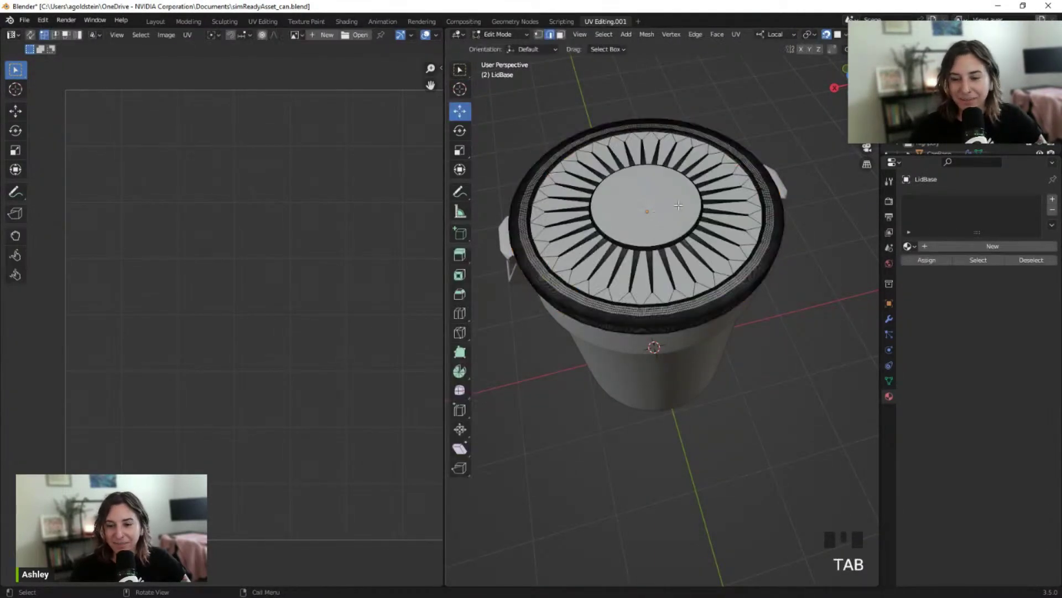
# Select all of the lid's sharp edges and mark them as UV seams
pyautogui.moveTo(679, 205); pyautogui.dragTo(561, 216, button='middle')
pyautogui.keyDown('shift'); pyautogui.moveTo(714, 224); pyautogui.dragTo(700, 267, button='middle'); pyautogui.keyUp('shift')
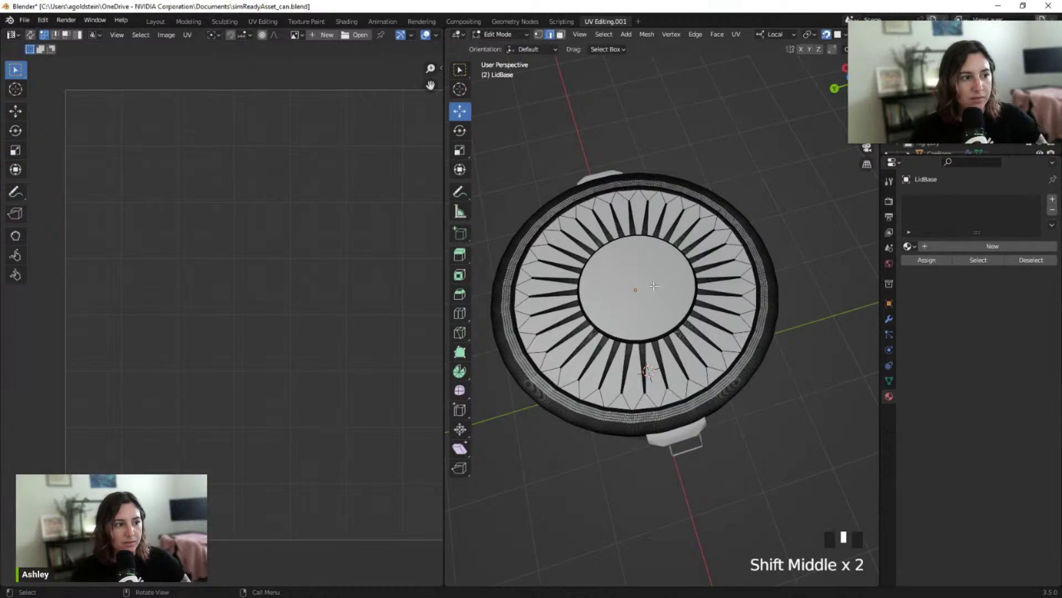
pyautogui.scroll(2, 722, 262)
pyautogui.keyDown('shift'); pyautogui.moveTo(723, 263); pyautogui.dragTo(690, 258, button='middle'); pyautogui.keyUp('shift')
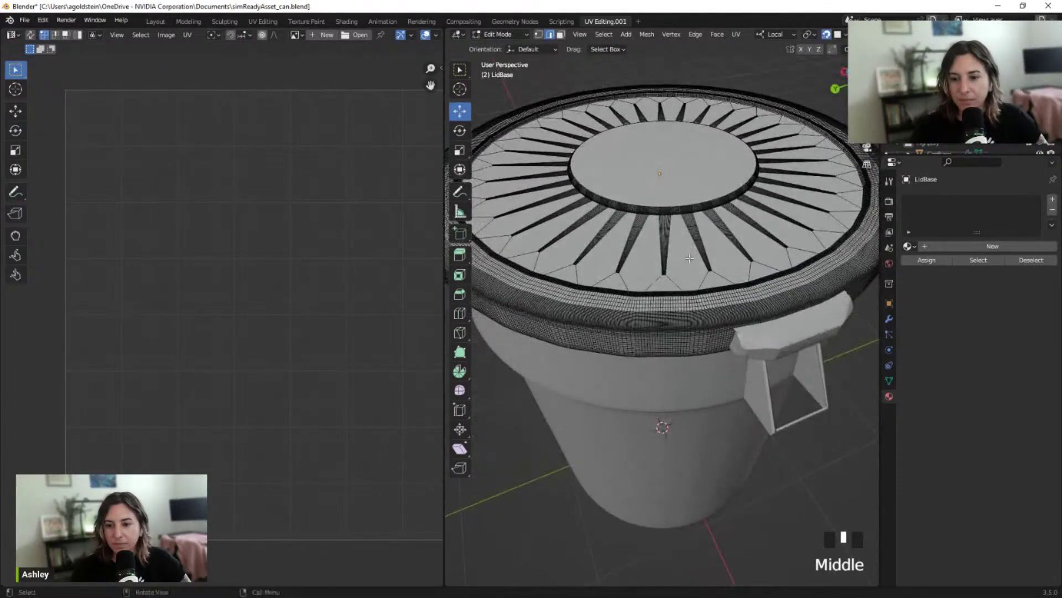
pyautogui.click(604, 34)
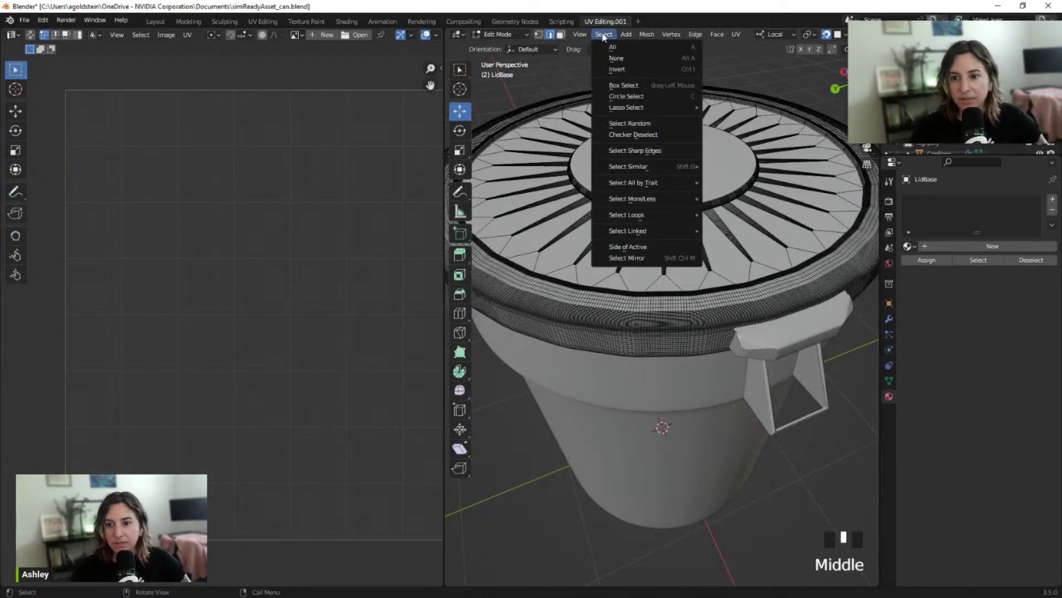
pyautogui.click(636, 150)
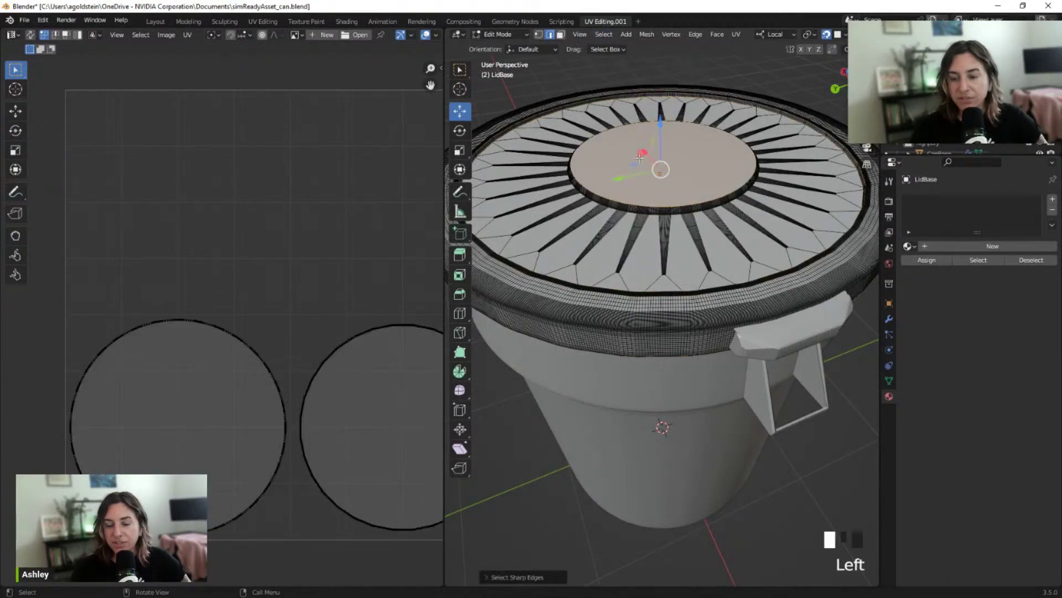
pyautogui.scroll(-2, 645, 186)
pyautogui.moveTo(645, 186); pyautogui.dragTo(658, 179, button='middle')
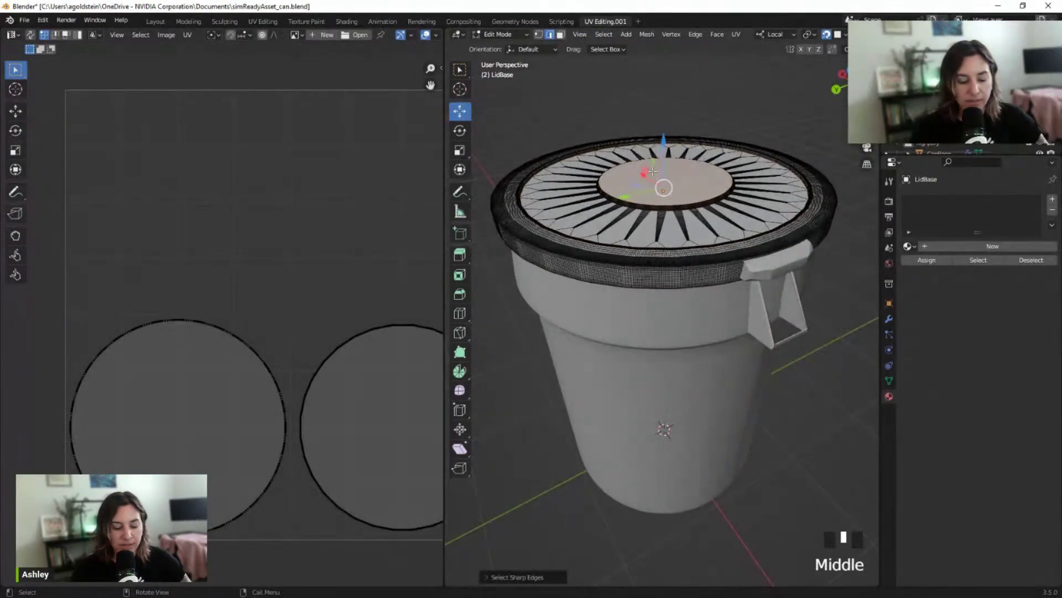
pyautogui.hotkey('ctrl', 'e')
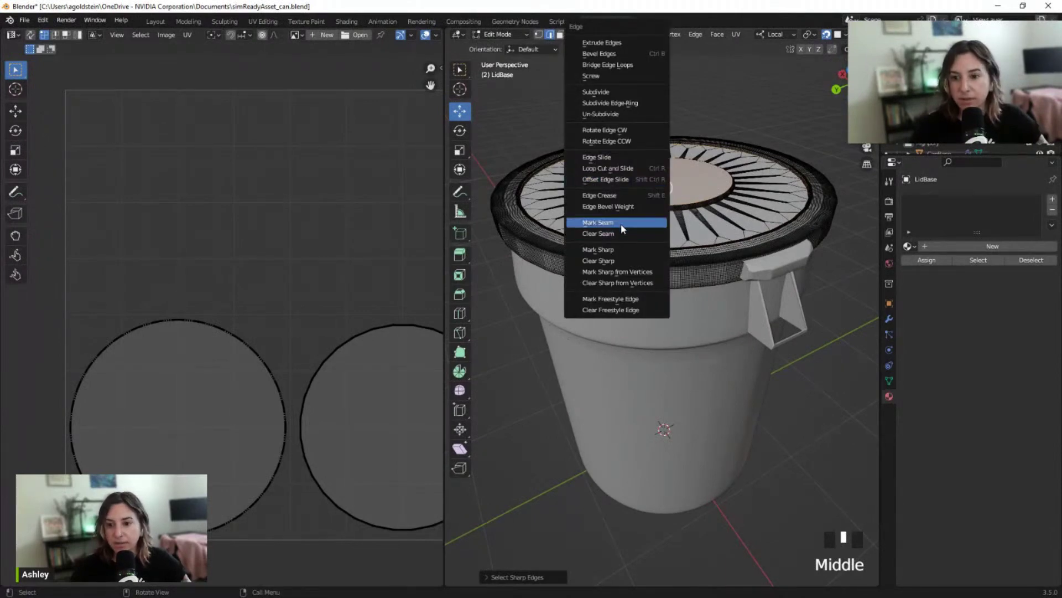
pyautogui.click(621, 223)
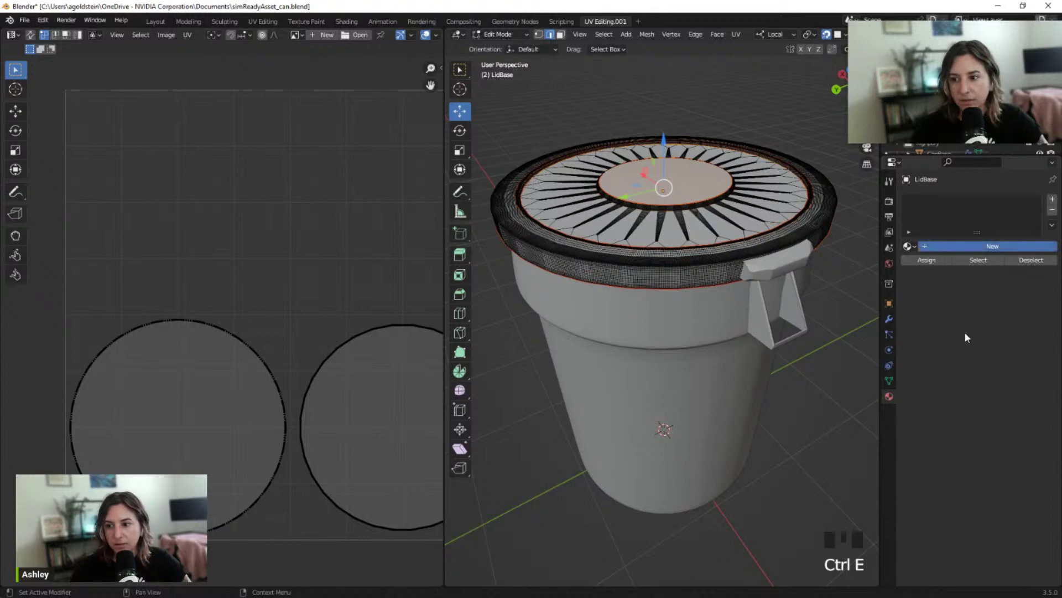
# Give LidBase a new material with a Checker Texture driving its base colour
pyautogui.click(992, 245)
pyautogui.click(968, 475)
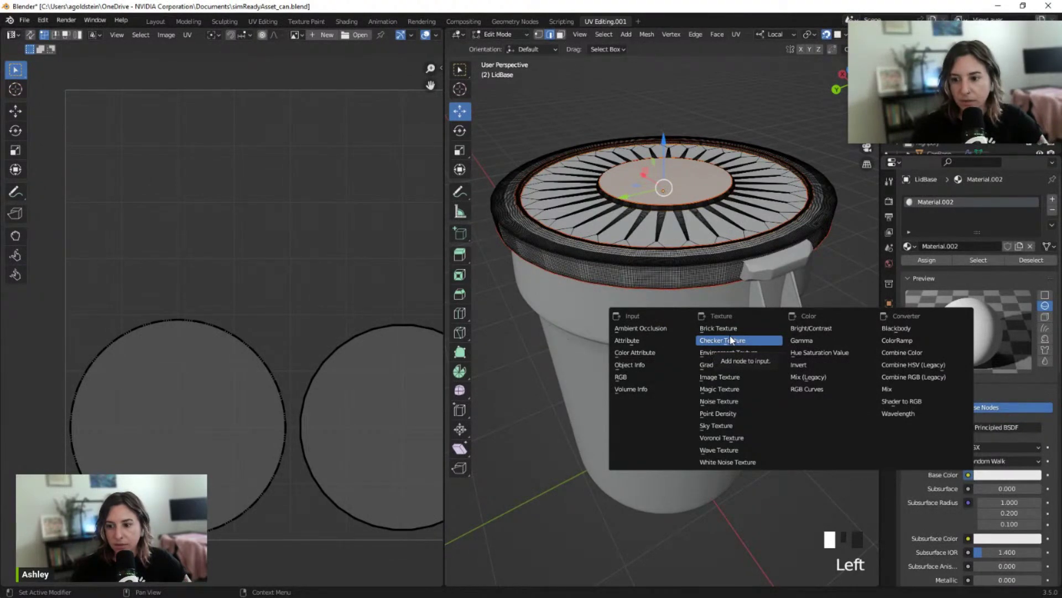
pyautogui.click(729, 341)
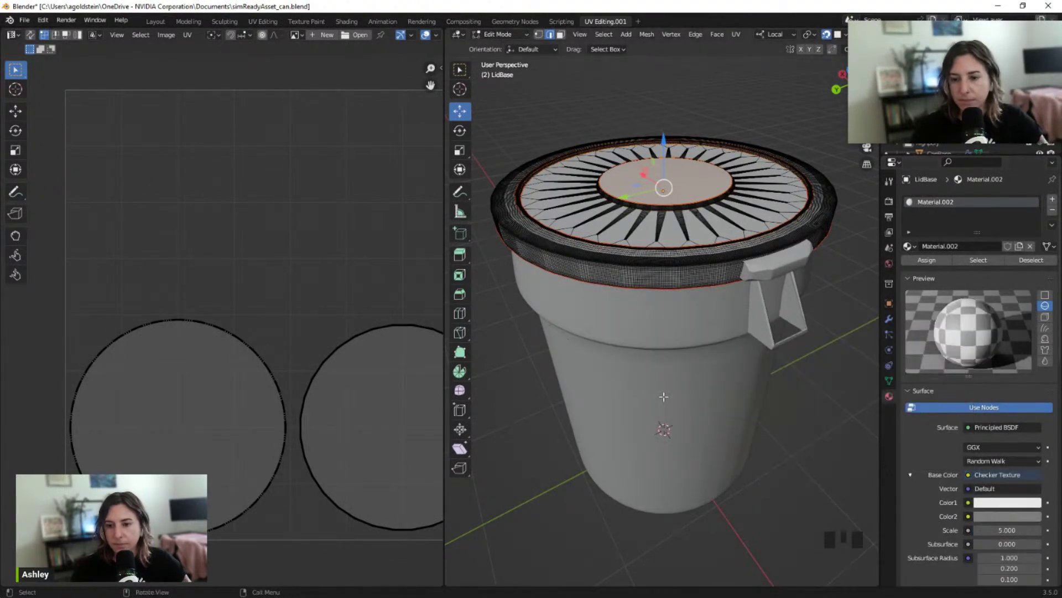
pyautogui.click(182, 21)
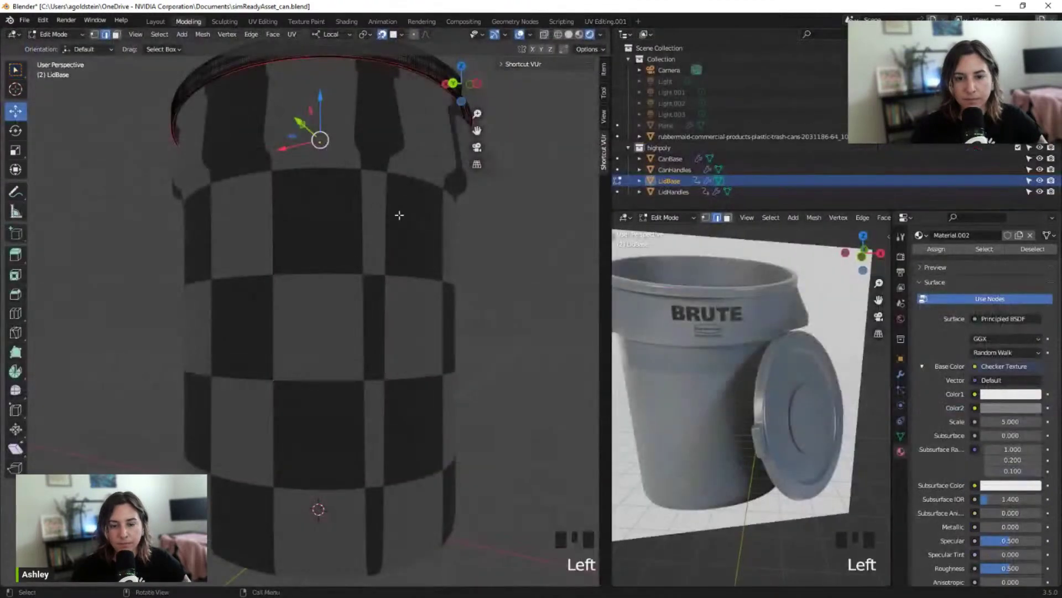
# Switch the lid to Object Mode and centre it in the view
pyautogui.scroll(-2, 432, 215)
pyautogui.moveTo(463, 209); pyautogui.dragTo(468, 291, button='middle')
pyautogui.press('Tab')
pyautogui.scroll(1, 420, 287)
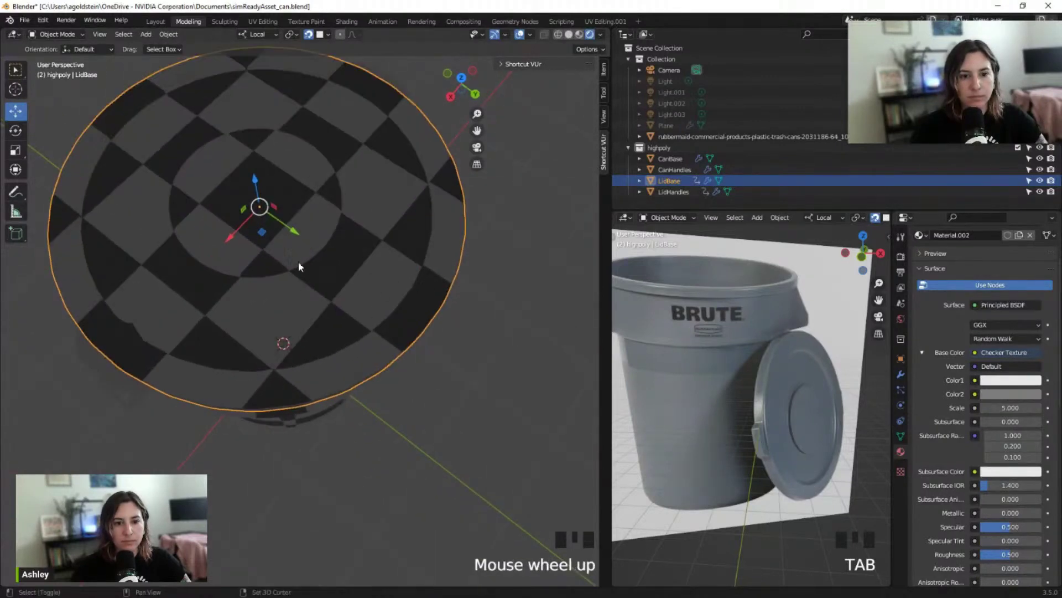
pyautogui.keyDown('shift'); pyautogui.moveTo(298, 263); pyautogui.dragTo(331, 191, button='middle'); pyautogui.keyUp('shift')
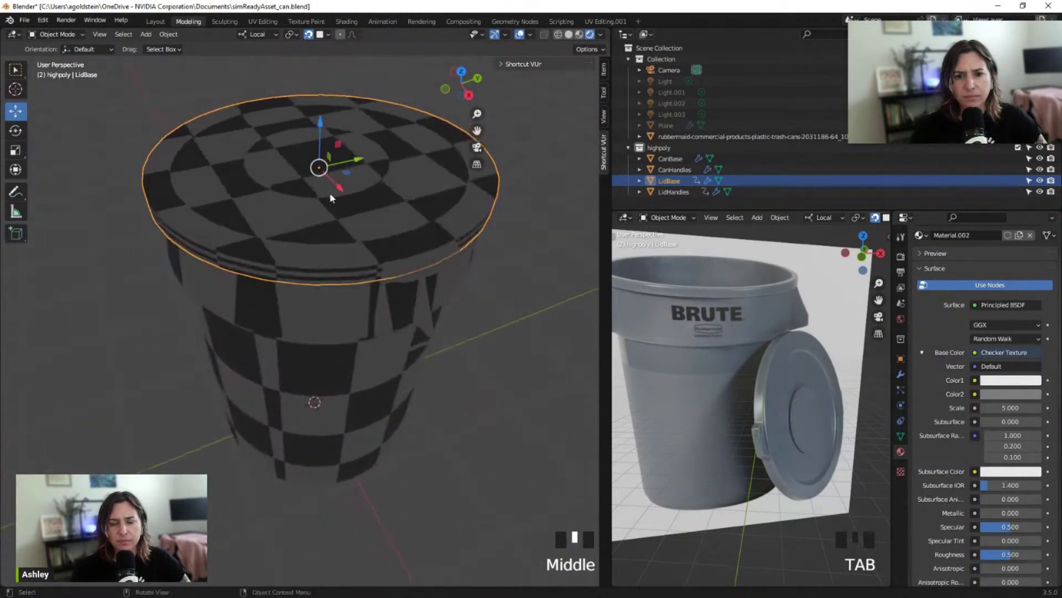
pyautogui.scroll(1, 331, 191)
pyautogui.scroll(-2, 321, 175)
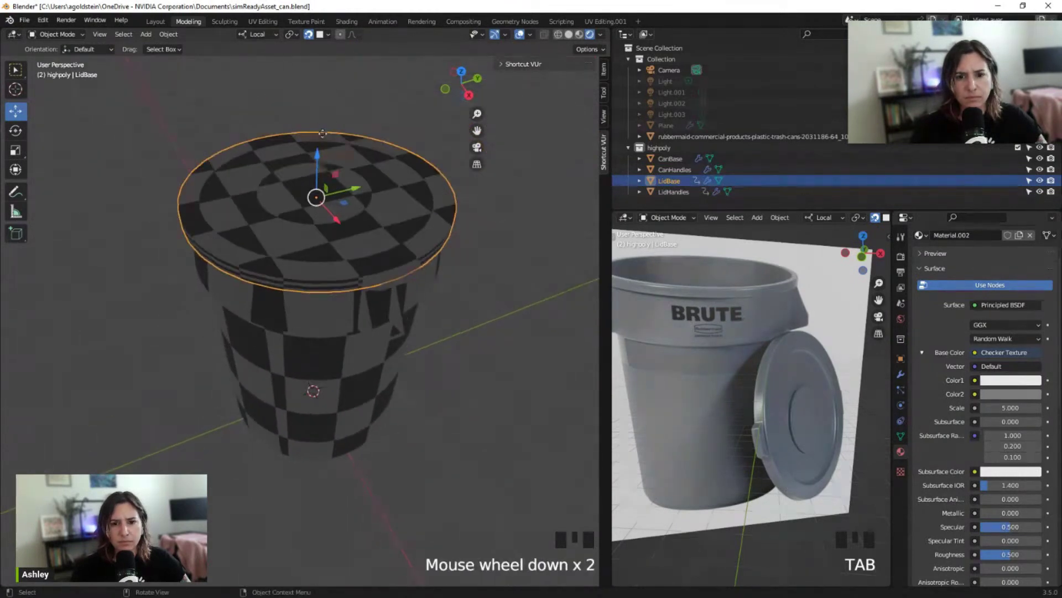
# Test-raise the lid along Z, view it from the side, then undo the move
pyautogui.moveTo(320, 136); pyautogui.dragTo(332, 60)
pyautogui.moveTo(374, 383); pyautogui.dragTo(451, 310, button='middle')
pyautogui.hotkey('ctrl', 'z')
pyautogui.scroll(2, 432, 296)
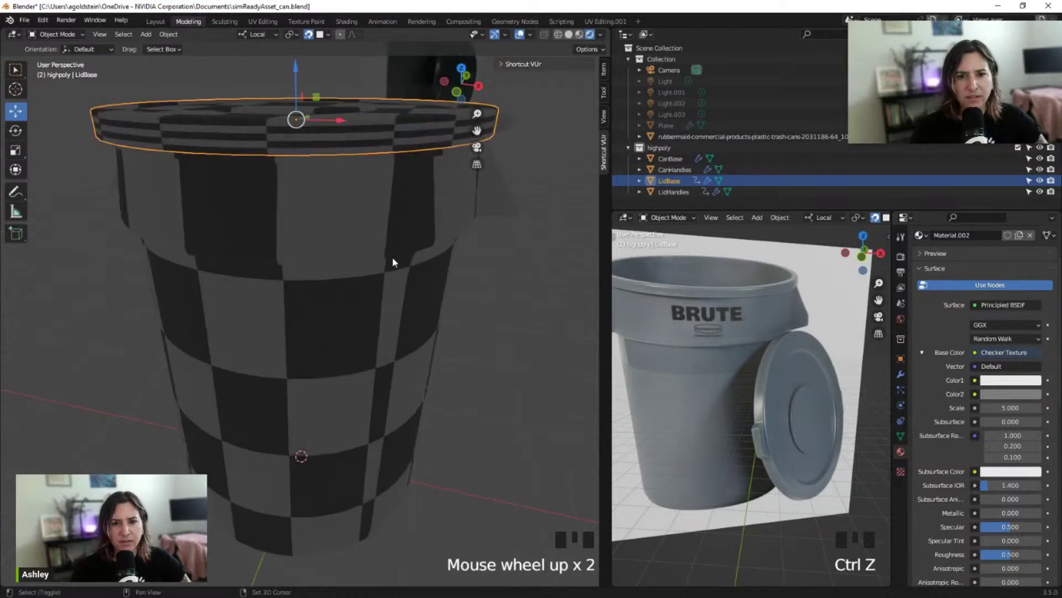
pyautogui.keyDown('shift'); pyautogui.moveTo(391, 263); pyautogui.dragTo(439, 340, button='middle'); pyautogui.keyUp('shift')
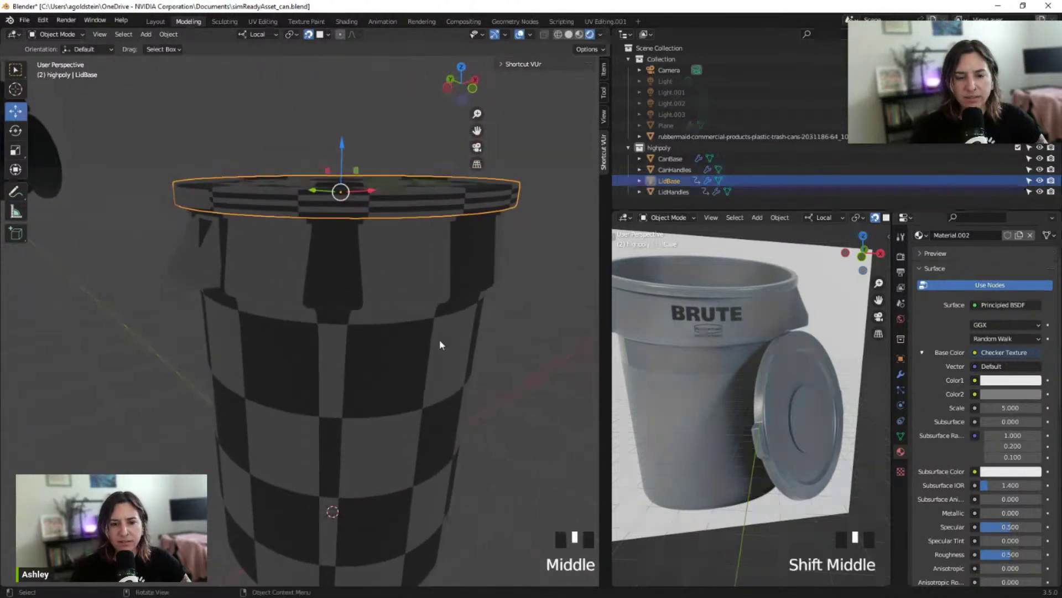
# Orbit around the lid to check the checker pattern across its top and rim
pyautogui.scroll(2, 360, 329)
pyautogui.scroll(1, 360, 328)
pyautogui.keyDown('shift'); pyautogui.moveTo(292, 242); pyautogui.dragTo(362, 311, button='middle'); pyautogui.keyUp('shift')
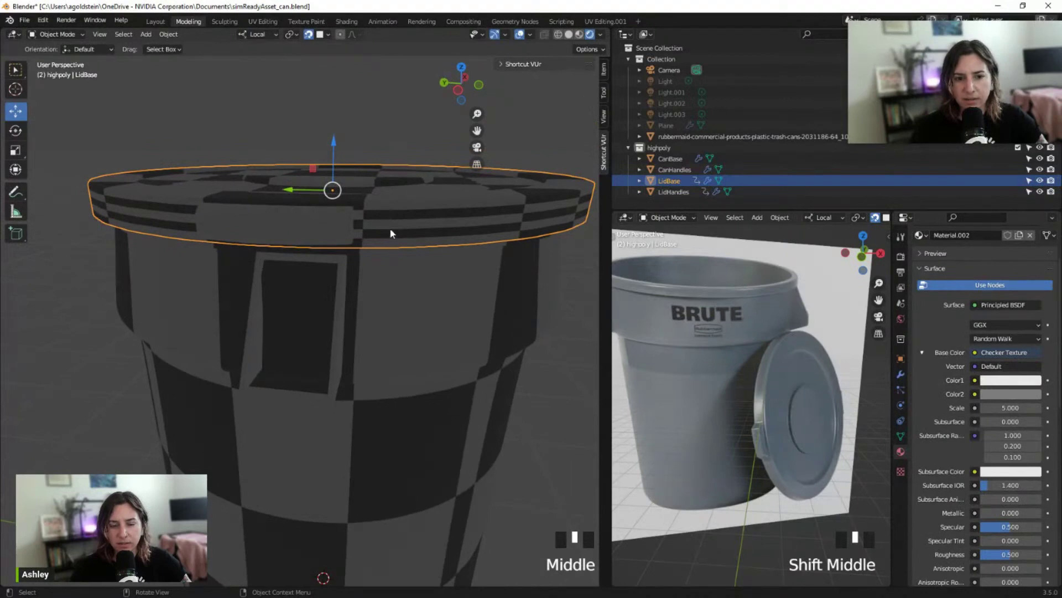
pyautogui.moveTo(391, 234); pyautogui.dragTo(327, 243, button='middle')
pyautogui.moveTo(416, 258); pyautogui.dragTo(323, 255, button='middle')
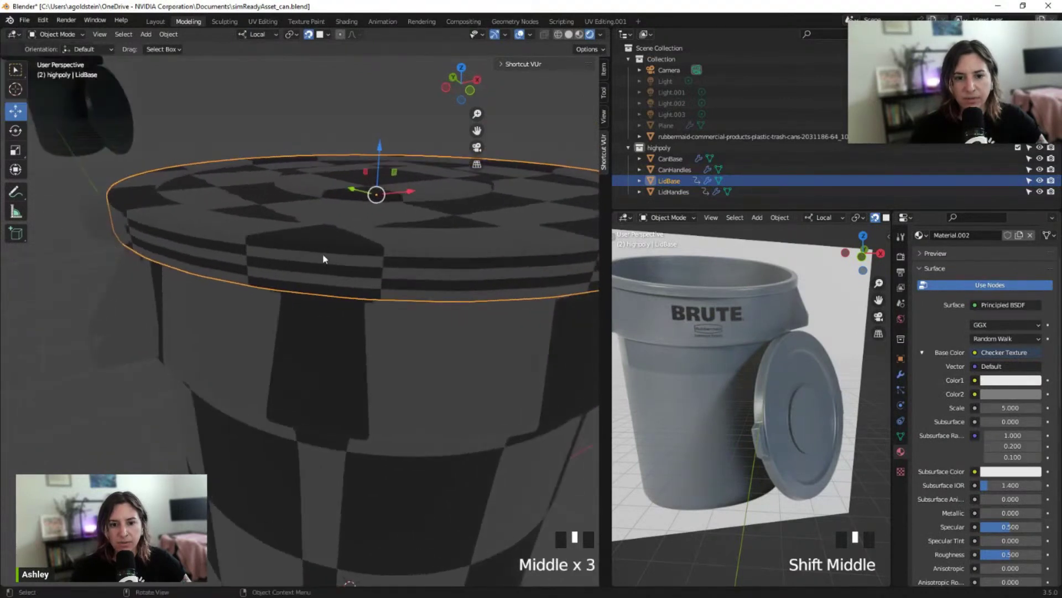
pyautogui.scroll(1, 281, 260)
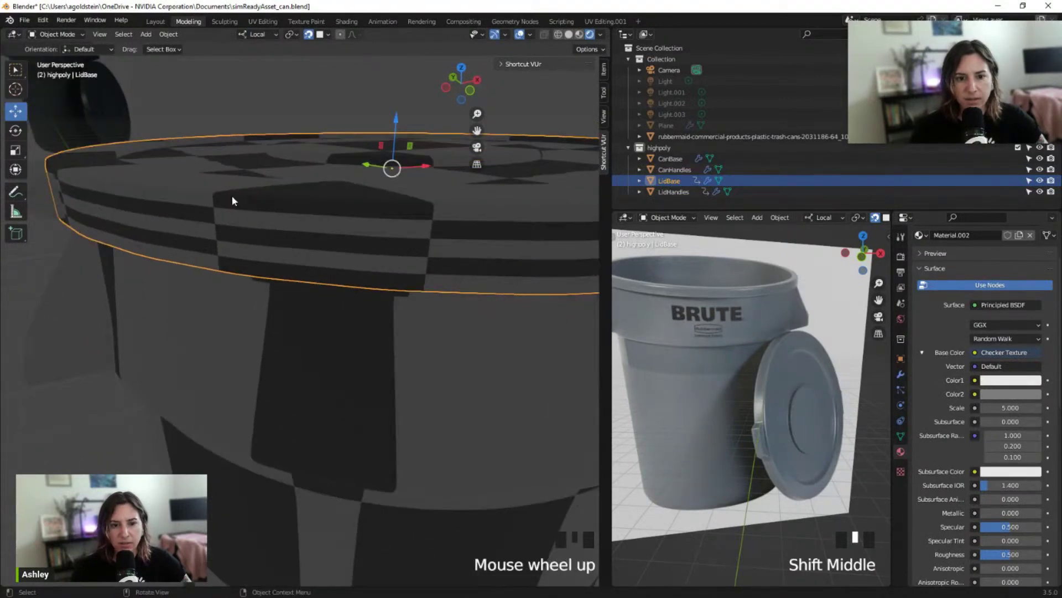
pyautogui.moveTo(441, 242); pyautogui.dragTo(304, 232, button='middle')
pyautogui.scroll(-1, 363, 238)
pyautogui.scroll(-1, 432, 257)
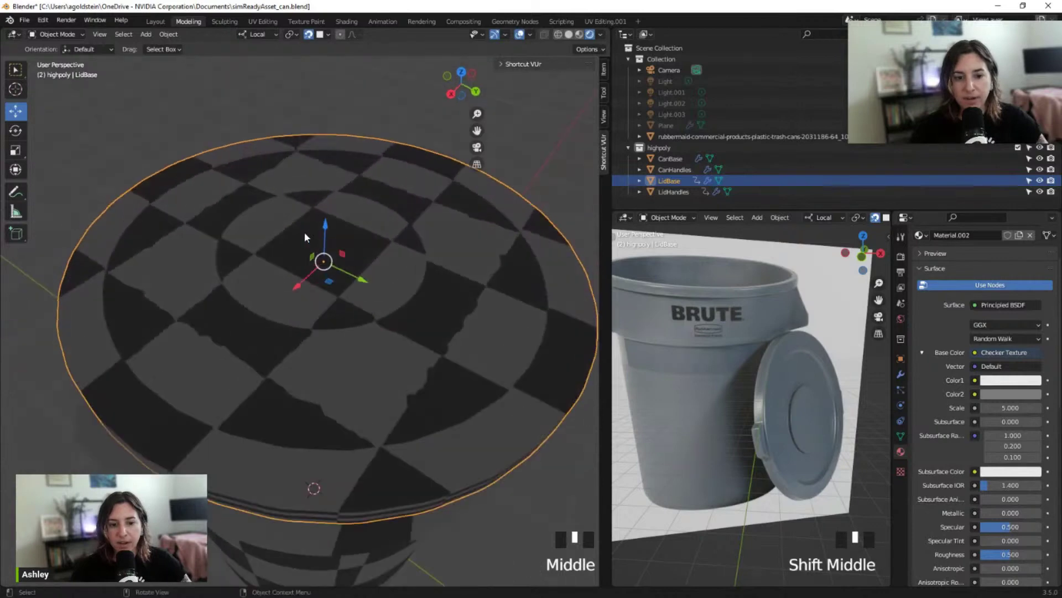
# Orbit to a low side view of the can and select the CanHandles object
pyautogui.moveTo(247, 296); pyautogui.dragTo(279, 258, button='middle')
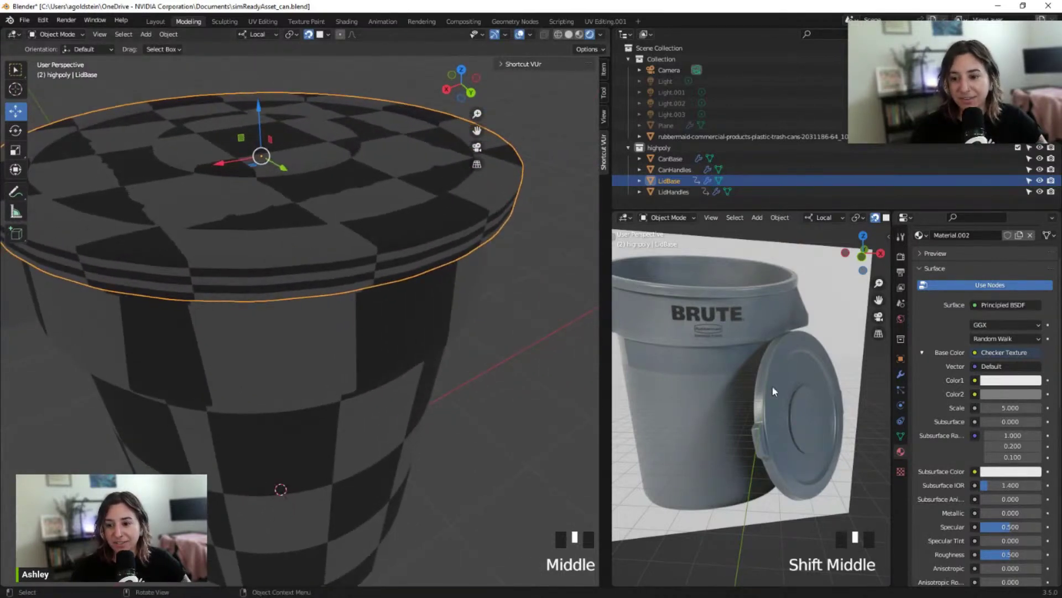
pyautogui.keyDown('shift'); pyautogui.moveTo(426, 227); pyautogui.dragTo(395, 260, button='middle'); pyautogui.keyUp('shift')
pyautogui.moveTo(431, 240); pyautogui.dragTo(245, 255, button='middle')
pyautogui.click(244, 255)
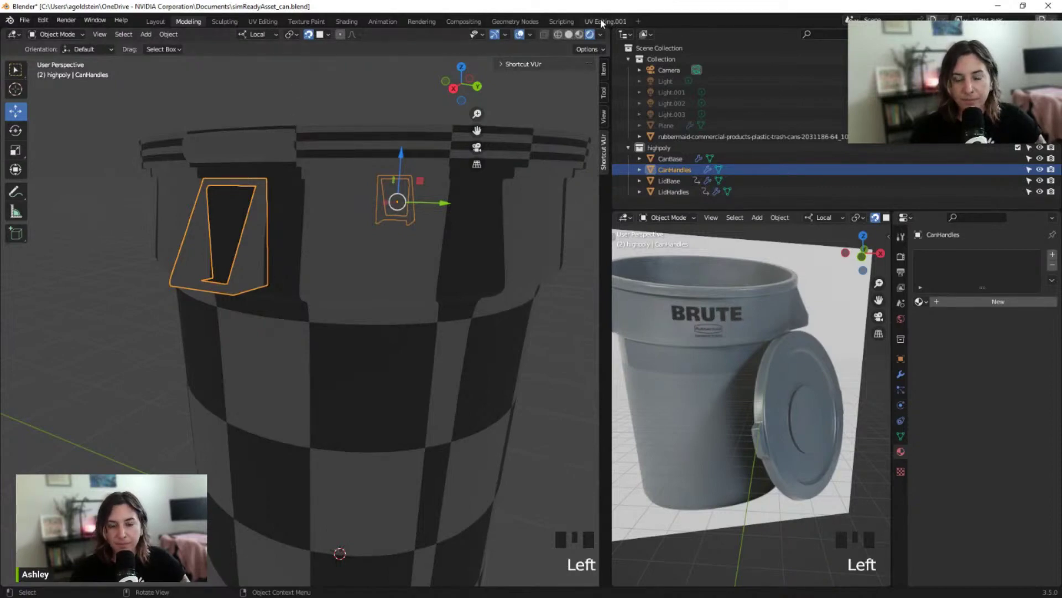
# Enter Edit Mode on CanHandles and select the sharp edges around the handle opening
pyautogui.press('Tab')
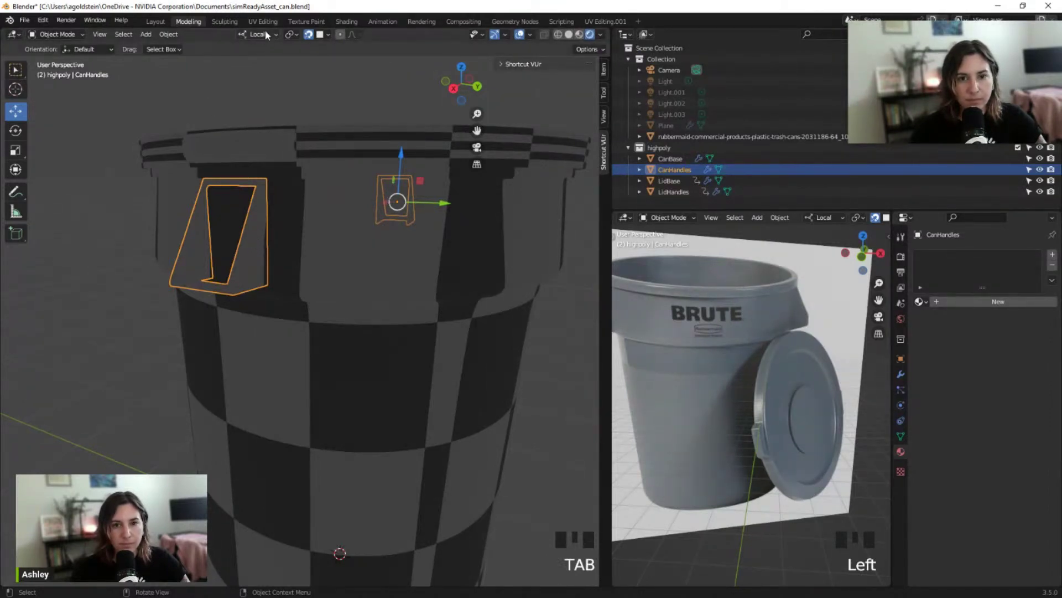
pyautogui.press('Tab')
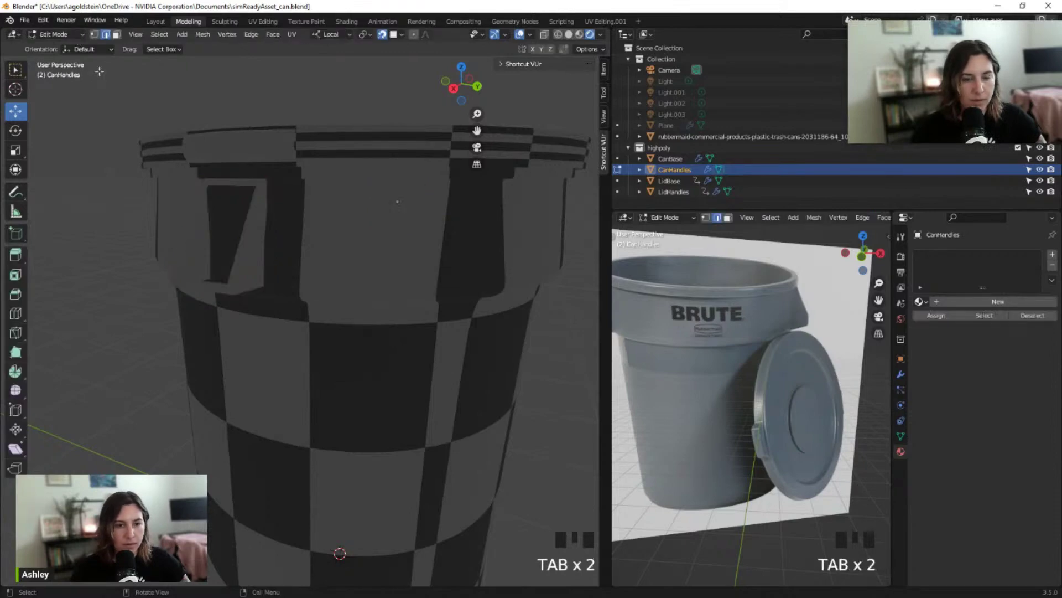
pyautogui.moveTo(247, 249); pyautogui.dragTo(219, 245, button='middle')
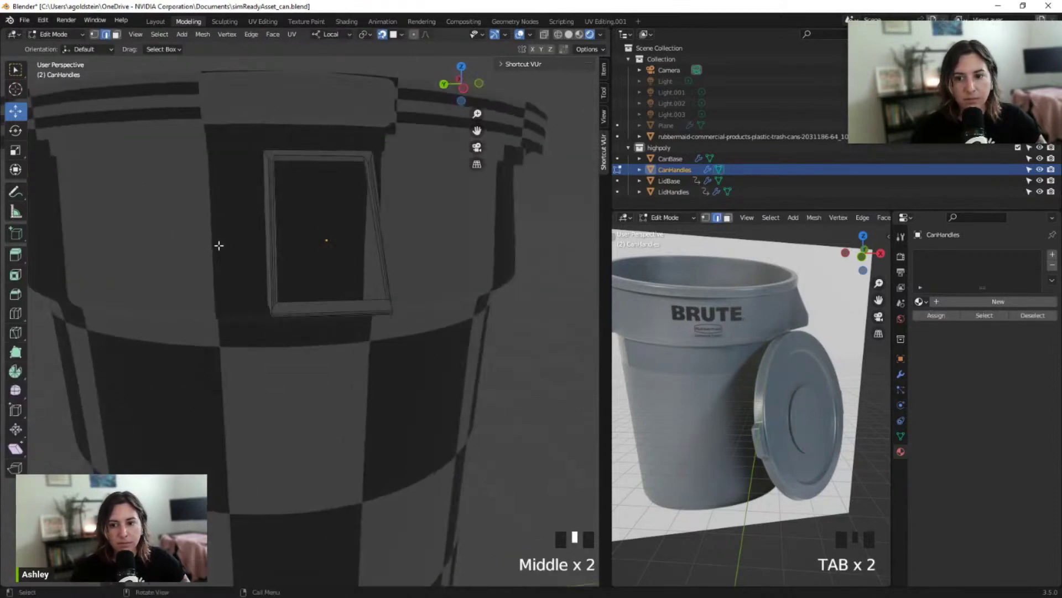
pyautogui.scroll(2, 299, 260)
pyautogui.scroll(-2, 298, 259)
pyautogui.moveTo(299, 259)
pyautogui.mouseDown(button='middle')
pyautogui.moveTo(401, 264)
pyautogui.moveTo(306, 271)
pyautogui.mouseUp(button='middle')
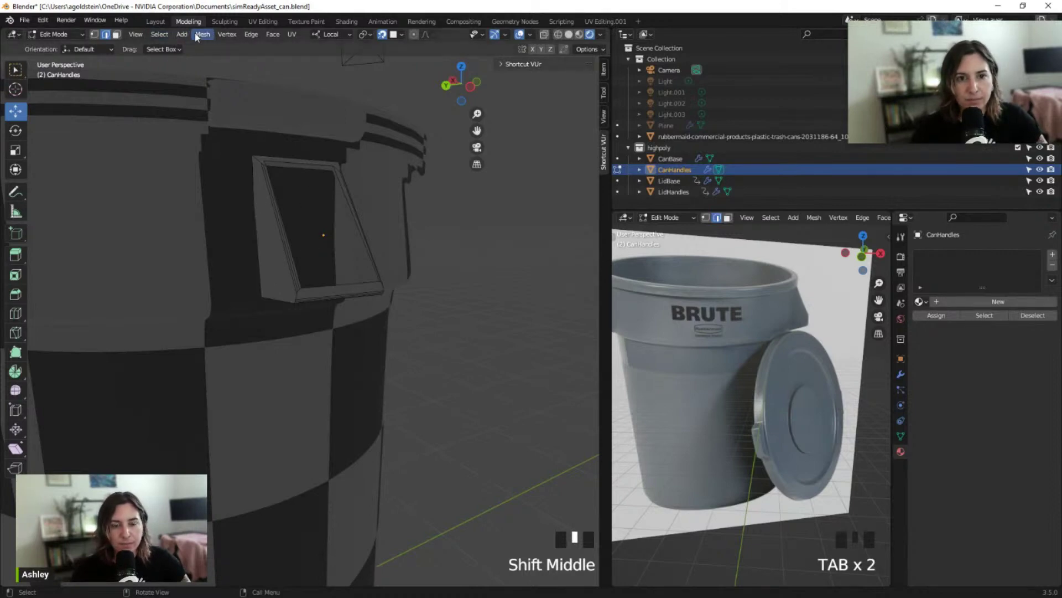
pyautogui.click(166, 35)
pyautogui.click(199, 151)
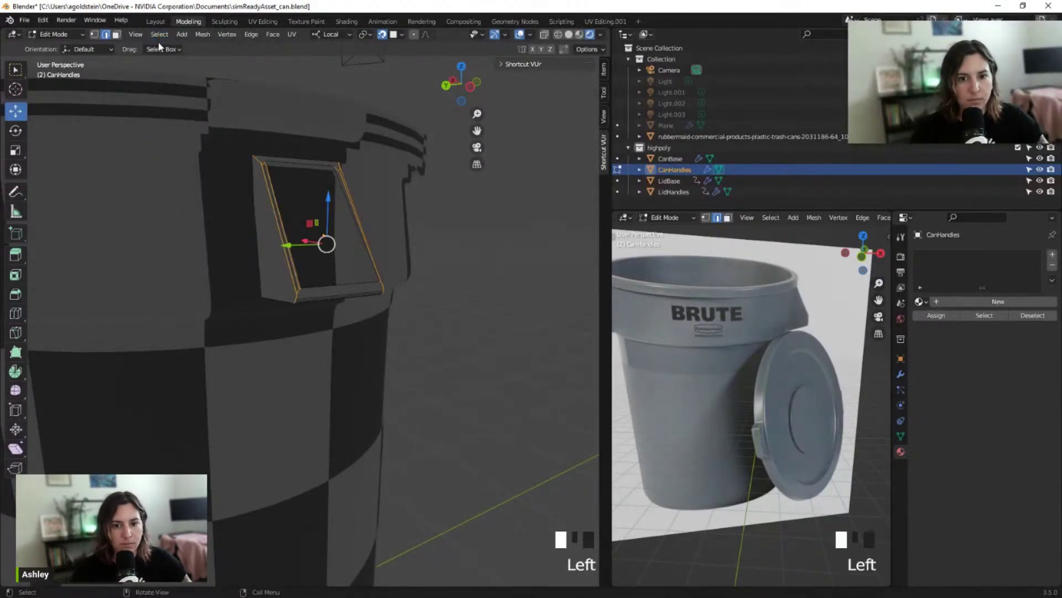
# Mark the handle-opening edges as seams and create new Material.003 for CanHandles' base colour
pyautogui.hotkey('ctrl', 'e')
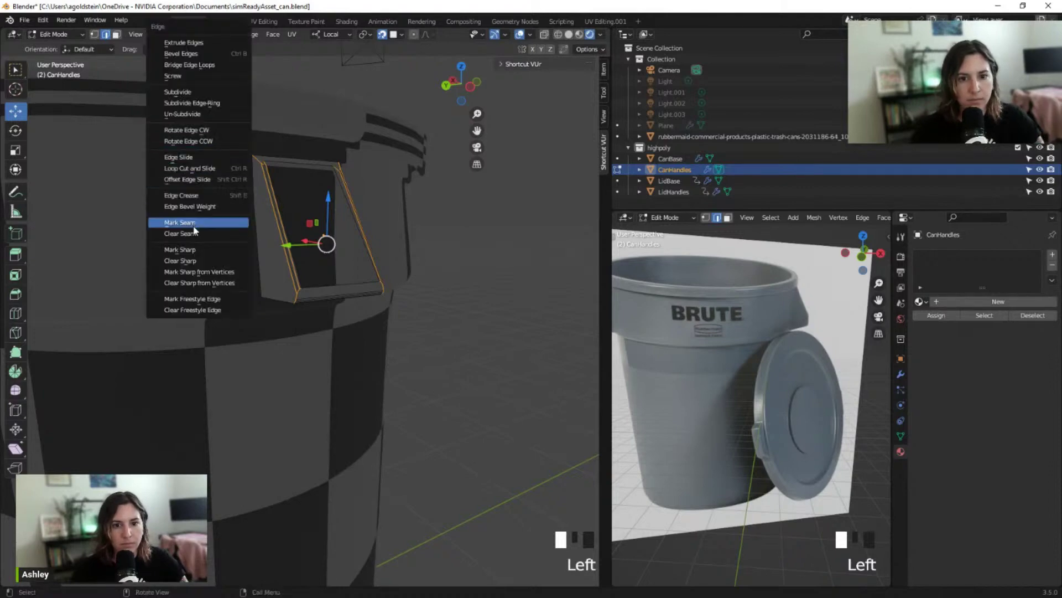
pyautogui.click(188, 223)
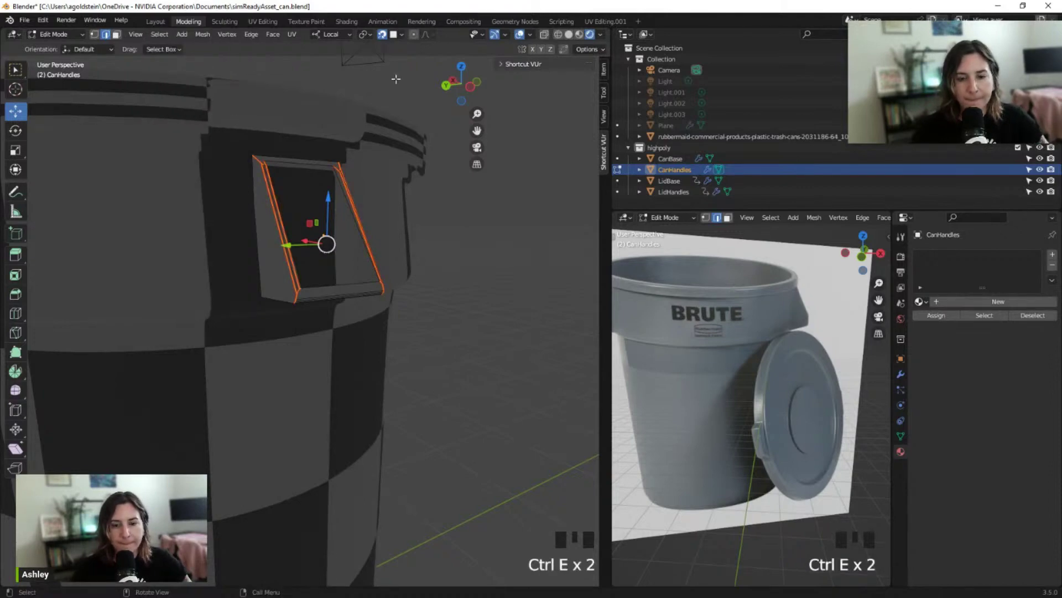
pyautogui.click(999, 301)
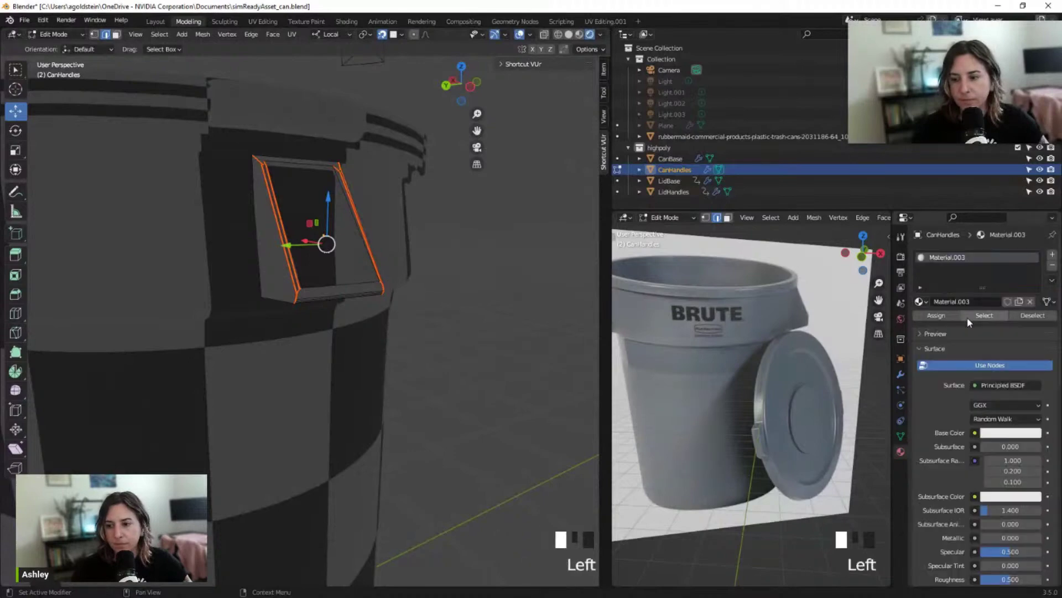
pyautogui.click(974, 434)
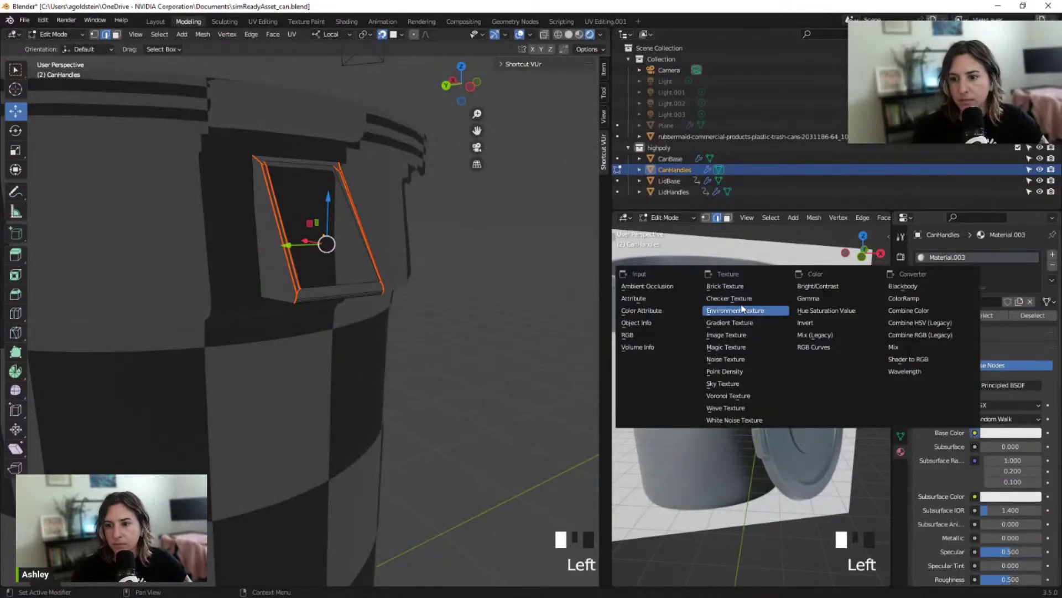
# Set CanHandles' Material.003 base colour to a Checker Texture and bring the handle into view
pyautogui.click(717, 307)
pyautogui.moveTo(422, 249); pyautogui.dragTo(348, 277, button='middle')
pyautogui.scroll(2, 304, 254)
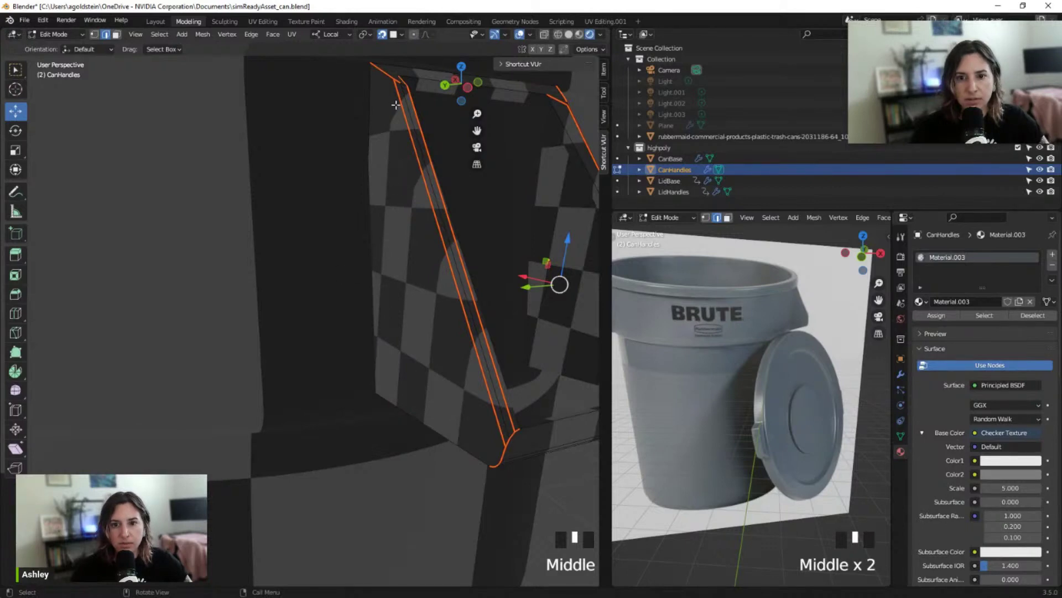
pyautogui.moveTo(351, 277); pyautogui.dragTo(434, 216, button='middle')
pyautogui.scroll(3, 427, 188)
pyautogui.scroll(-3, 427, 188)
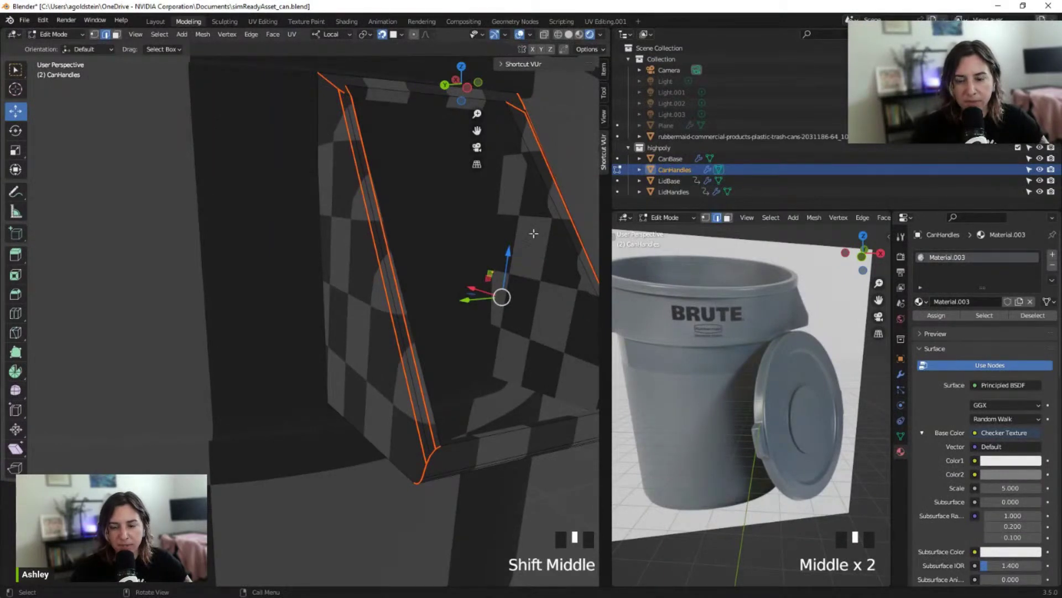
# Pan along the can handle to inspect the checker pattern over its seams and end
pyautogui.keyDown('shift'); pyautogui.moveTo(534, 234); pyautogui.dragTo(418, 238, button='middle'); pyautogui.keyUp('shift')
pyautogui.scroll(3, 444, 249)
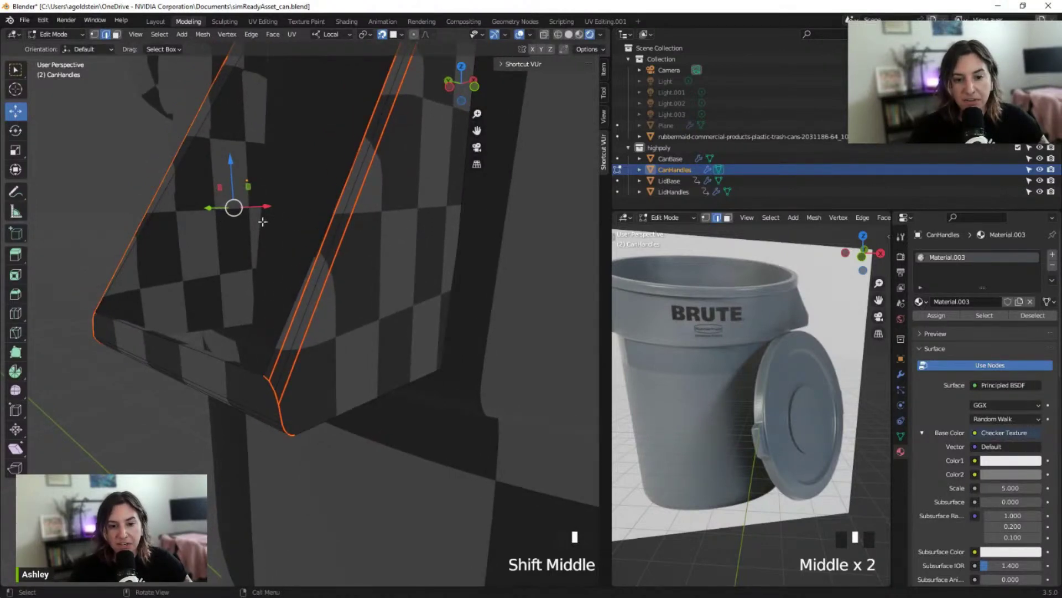
pyautogui.keyDown('shift'); pyautogui.moveTo(364, 221); pyautogui.dragTo(302, 235, button='middle'); pyautogui.keyUp('shift')
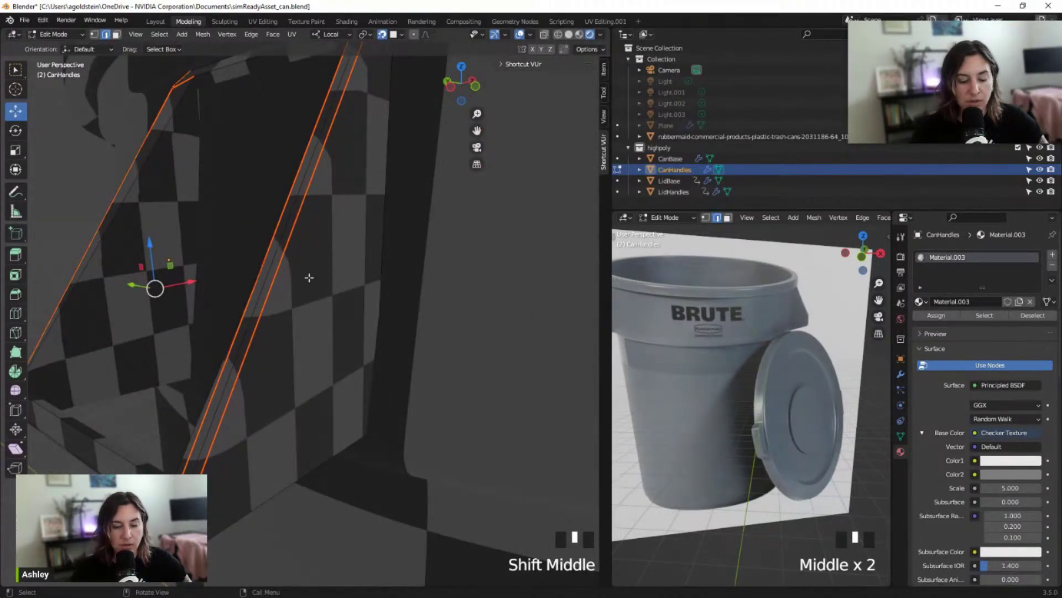
pyautogui.moveTo(273, 275)
pyautogui.keyDown('shift'); pyautogui.mouseDown(button='middle')
pyautogui.moveTo(289, 247)
pyautogui.moveTo(351, 261)
pyautogui.moveTo(262, 262)
pyautogui.moveTo(381, 268)
pyautogui.moveTo(256, 273)
pyautogui.mouseUp(button='middle'); pyautogui.keyUp('shift')
pyautogui.scroll(-3, 288, 251)
pyautogui.scroll(2, 256, 272)
pyautogui.scroll(-1, 488, 293)
pyautogui.scroll(2, 489, 296)
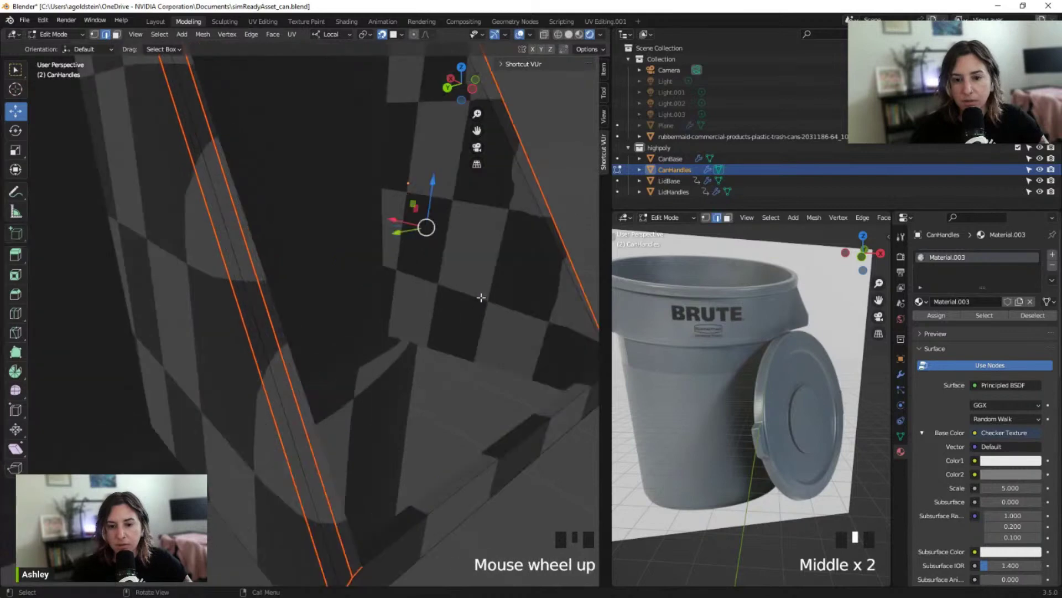
pyautogui.keyDown('shift'); pyautogui.moveTo(492, 305); pyautogui.dragTo(428, 303, button='middle'); pyautogui.keyUp('shift')
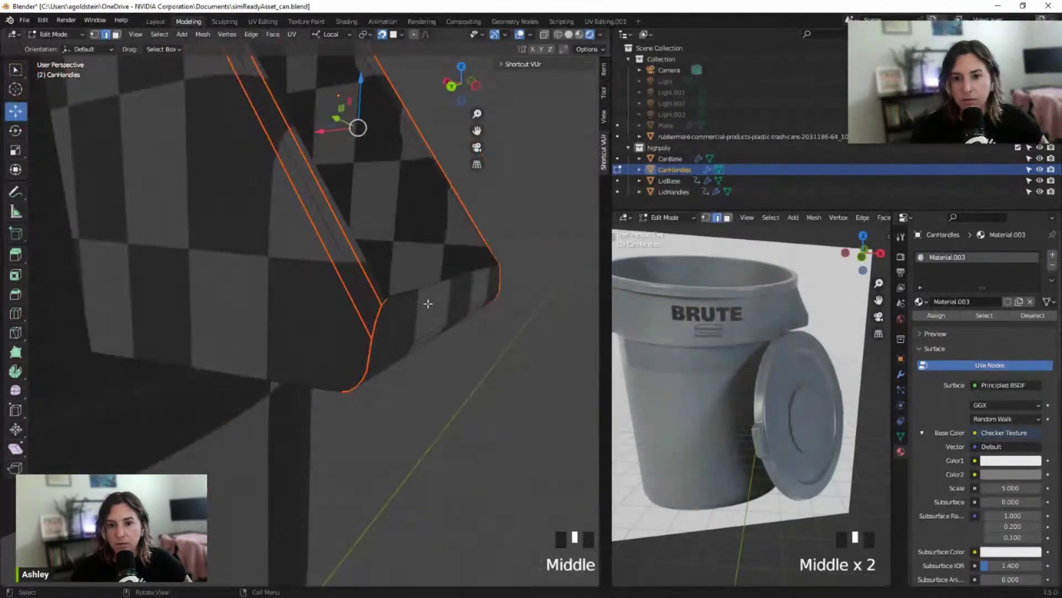
pyautogui.scroll(-1, 434, 186)
# View the handle against the can body, recentre it, and return to Object Mode
pyautogui.moveTo(431, 185); pyautogui.dragTo(408, 259, button='middle')
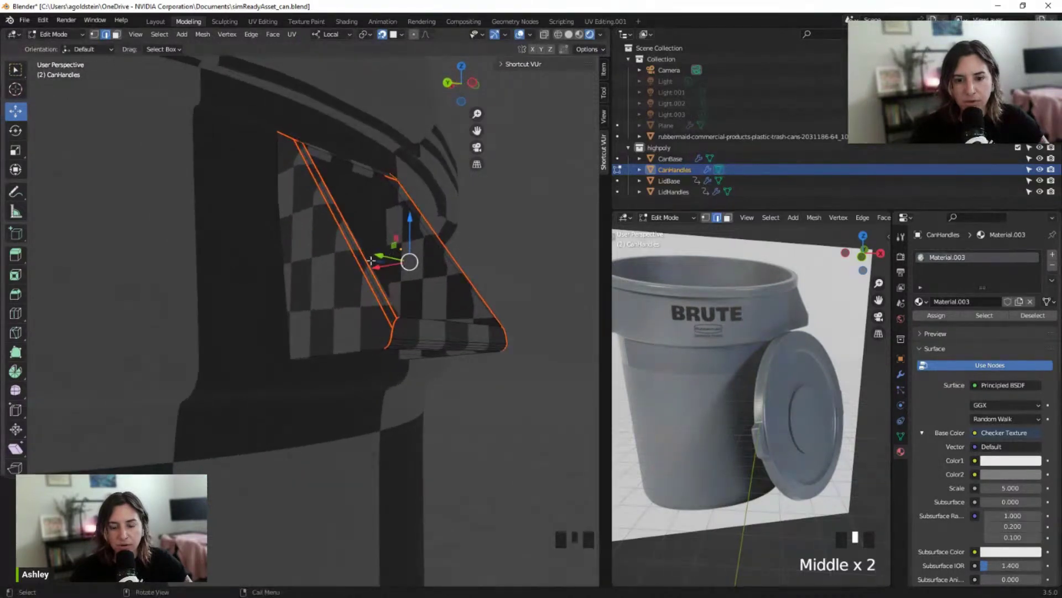
pyautogui.scroll(-4, 366, 267)
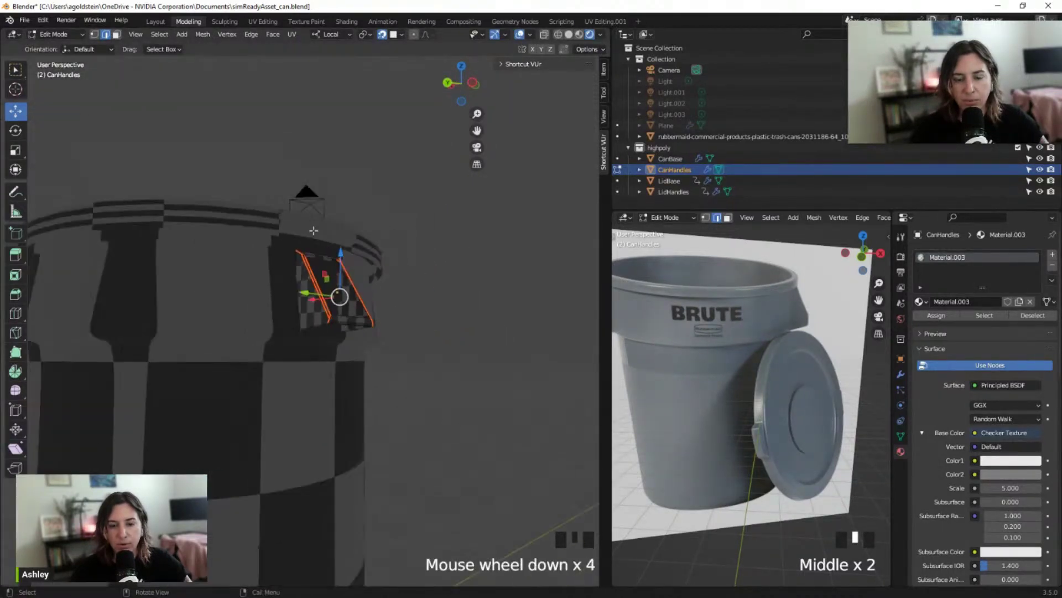
pyautogui.moveTo(298, 258); pyautogui.dragTo(288, 312, button='middle')
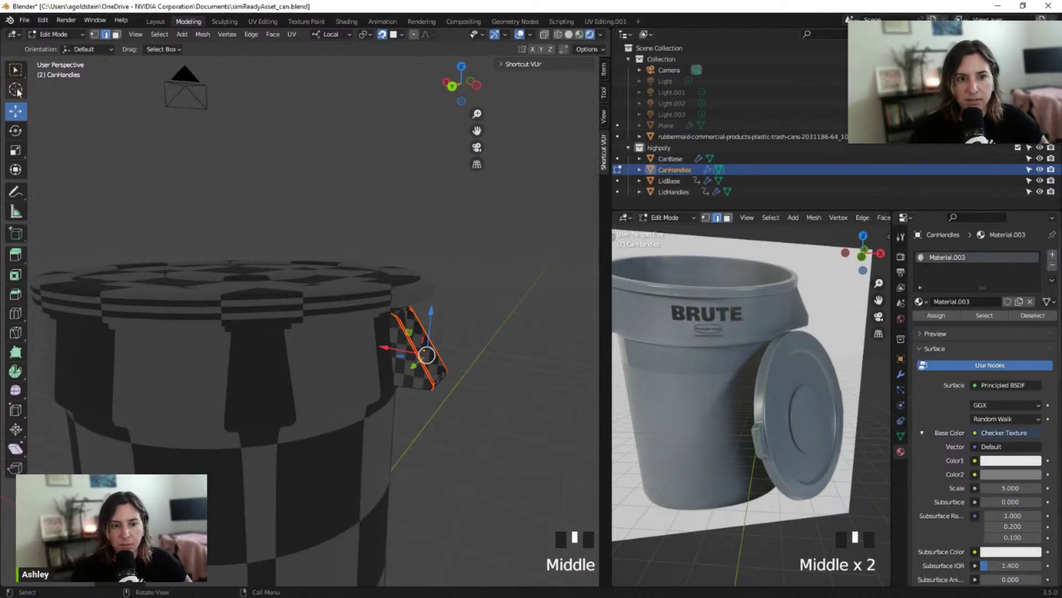
pyautogui.keyDown('shift'); pyautogui.moveTo(184, 189); pyautogui.dragTo(301, 211, button='middle'); pyautogui.keyUp('shift')
pyautogui.scroll(2, 475, 287)
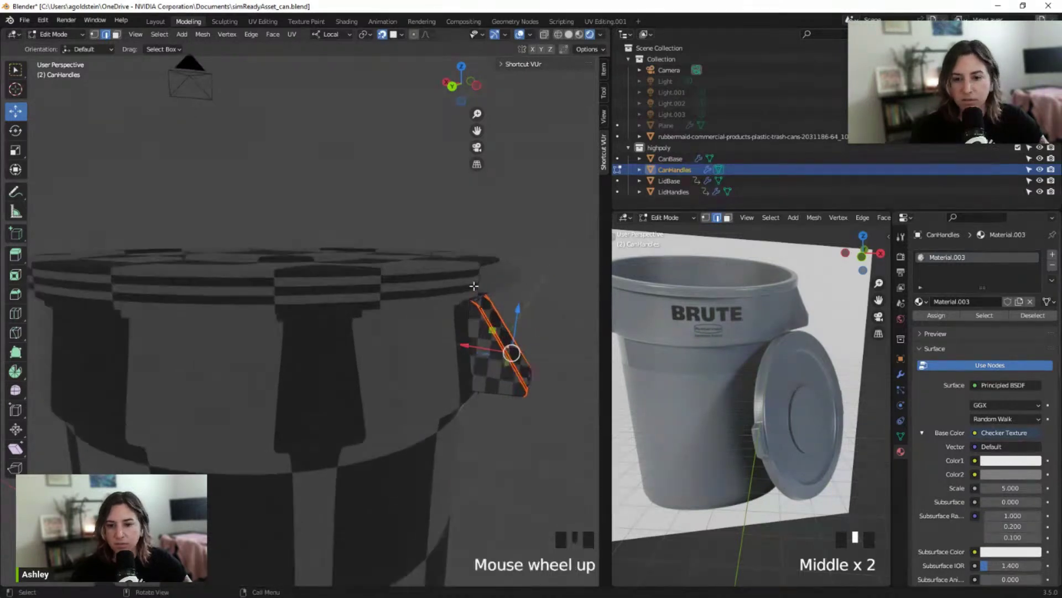
pyautogui.keyDown('shift'); pyautogui.moveTo(474, 287); pyautogui.dragTo(443, 275, button='middle'); pyautogui.keyUp('shift')
pyautogui.scroll(1, 442, 275)
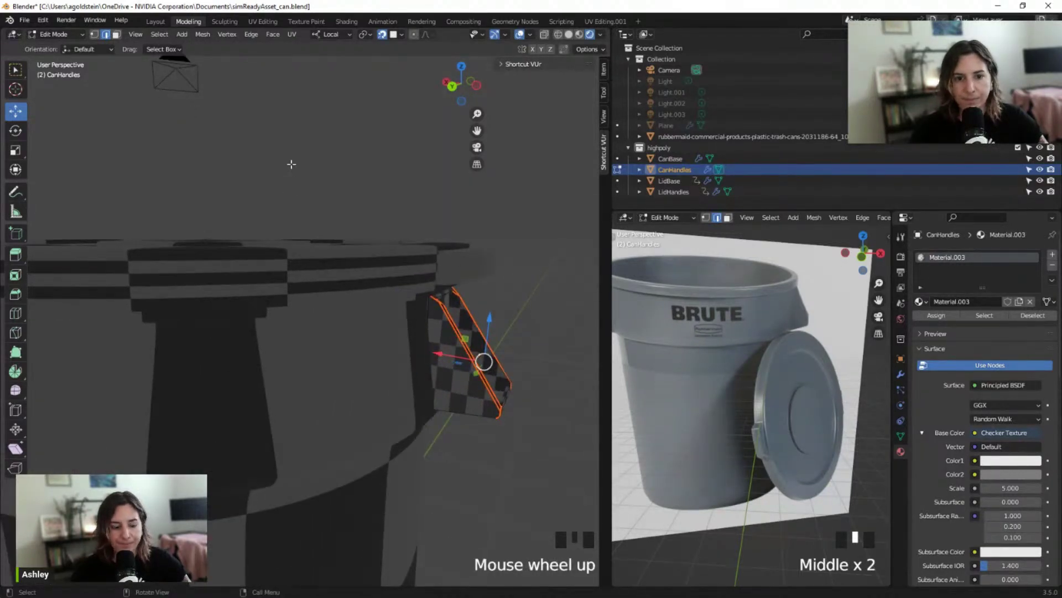
pyautogui.press('Tab')
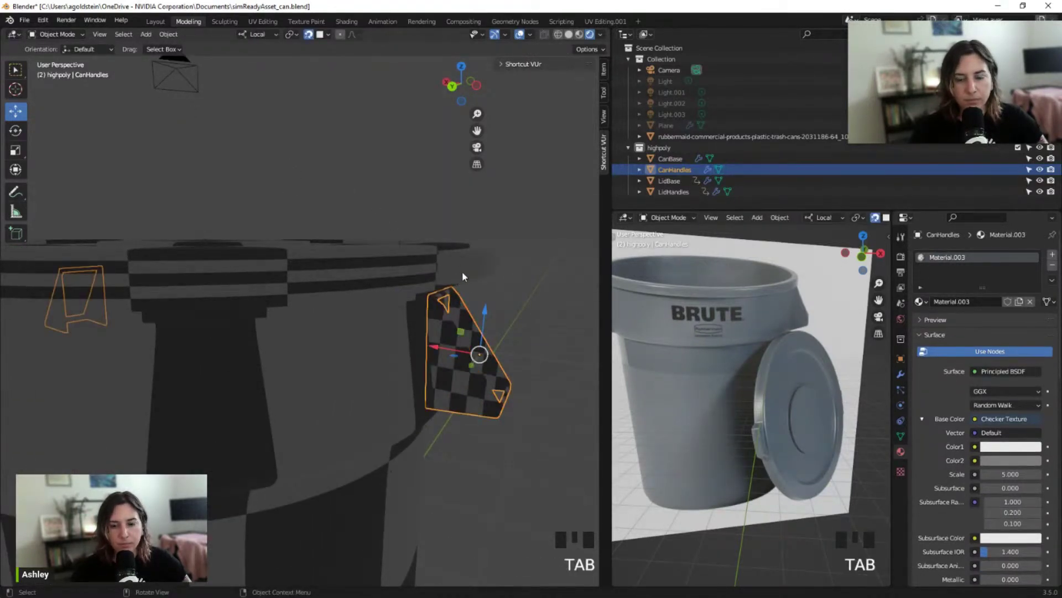
# Select LidHandles, enter Edit Mode, and look down onto the lid handle
pyautogui.click(462, 271)
pyautogui.click(480, 272)
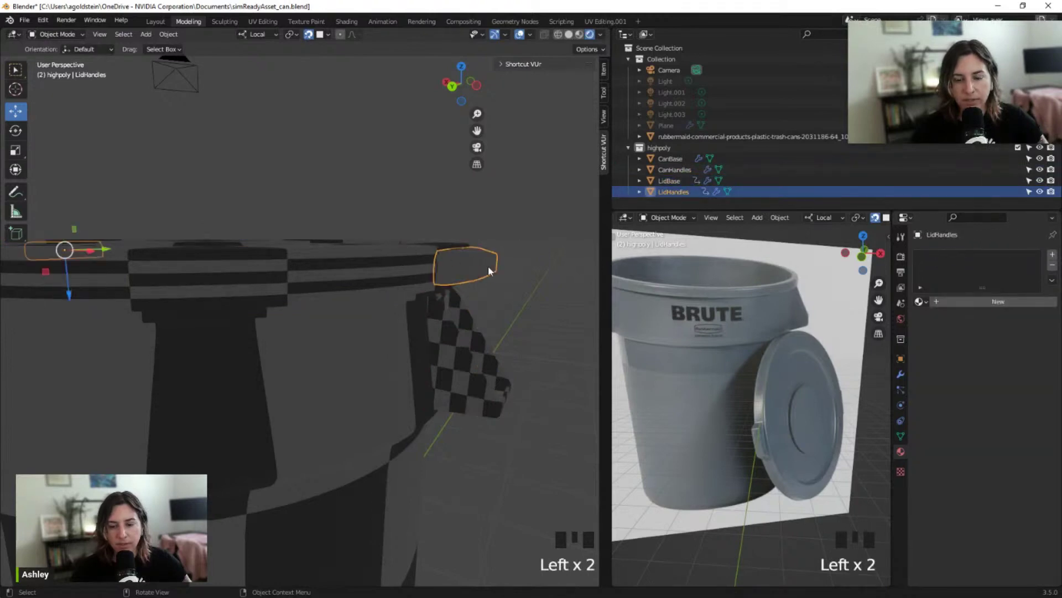
pyautogui.press('Tab')
pyautogui.keyDown('shift'); pyautogui.moveTo(504, 267); pyautogui.dragTo(360, 301, button='middle'); pyautogui.keyUp('shift')
pyautogui.scroll(3, 434, 310)
pyautogui.rightClick(360, 301)
pyautogui.scroll(2, 436, 247)
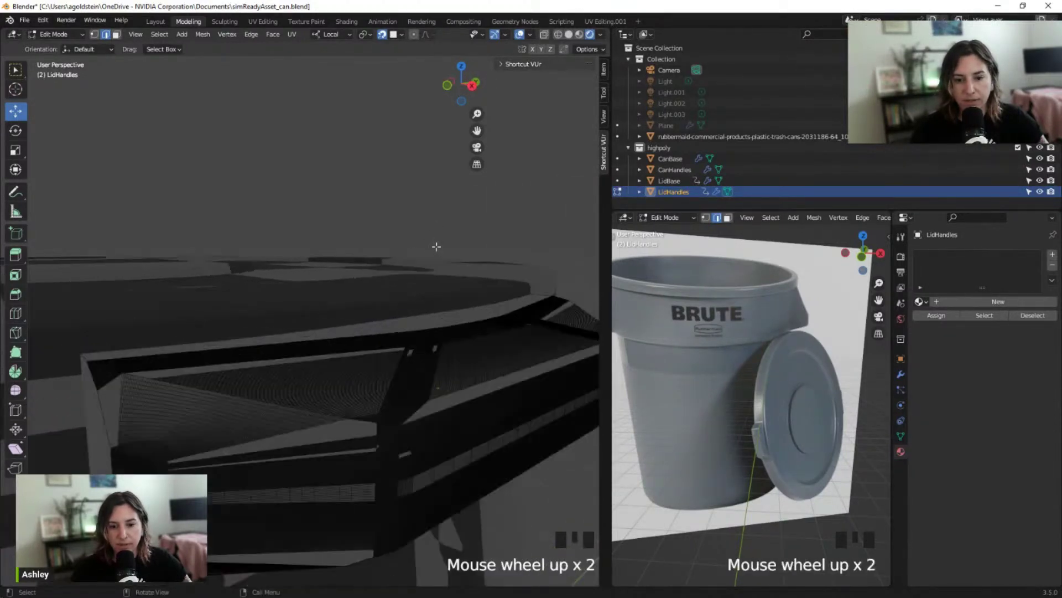
pyautogui.keyDown('shift'); pyautogui.moveTo(437, 248); pyautogui.dragTo(420, 280, button='middle'); pyautogui.keyUp('shift')
pyautogui.scroll(-1, 375, 297)
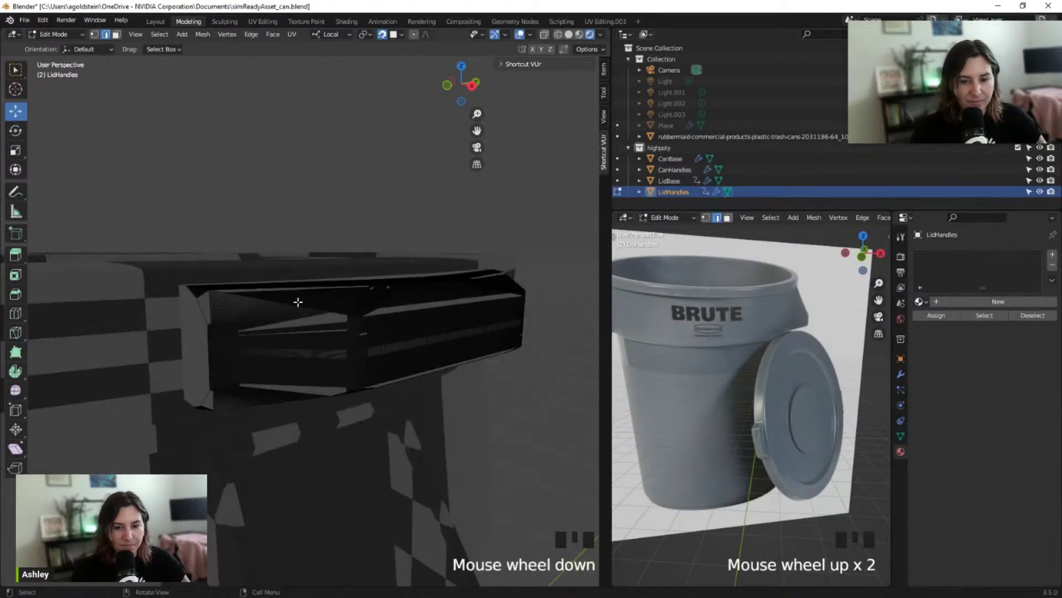
pyautogui.moveTo(311, 299); pyautogui.dragTo(340, 315, button='middle')
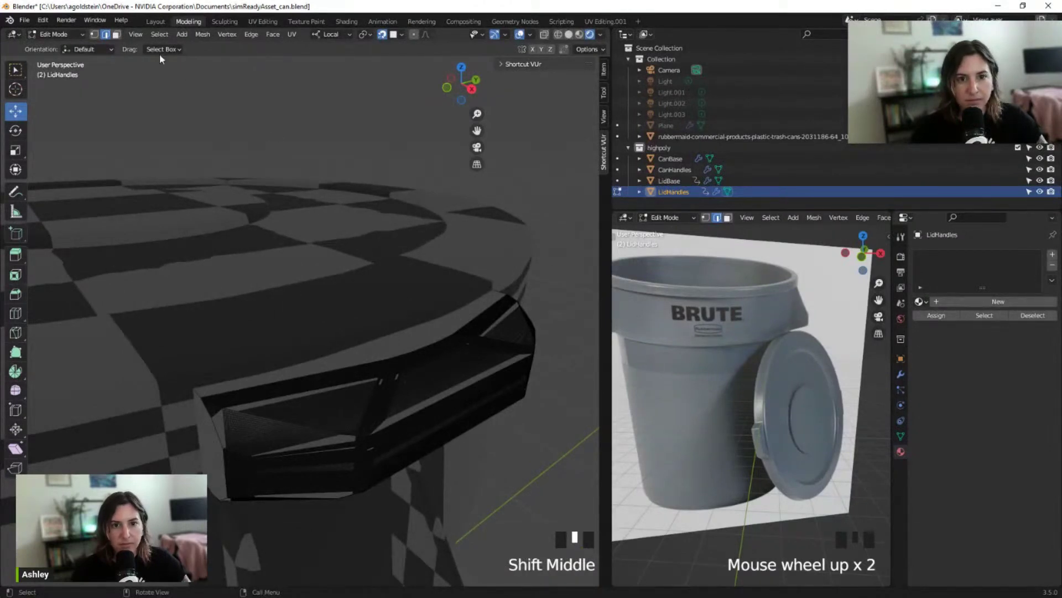
# Select all sharp edges of the lid handle and mark them as seams
pyautogui.click(160, 34)
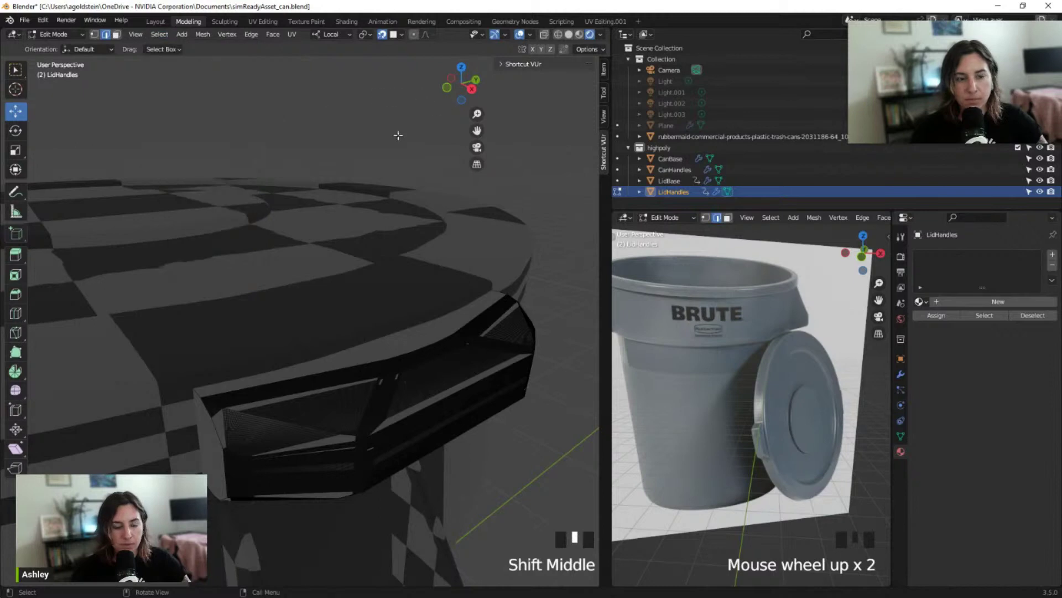
pyautogui.click(159, 34)
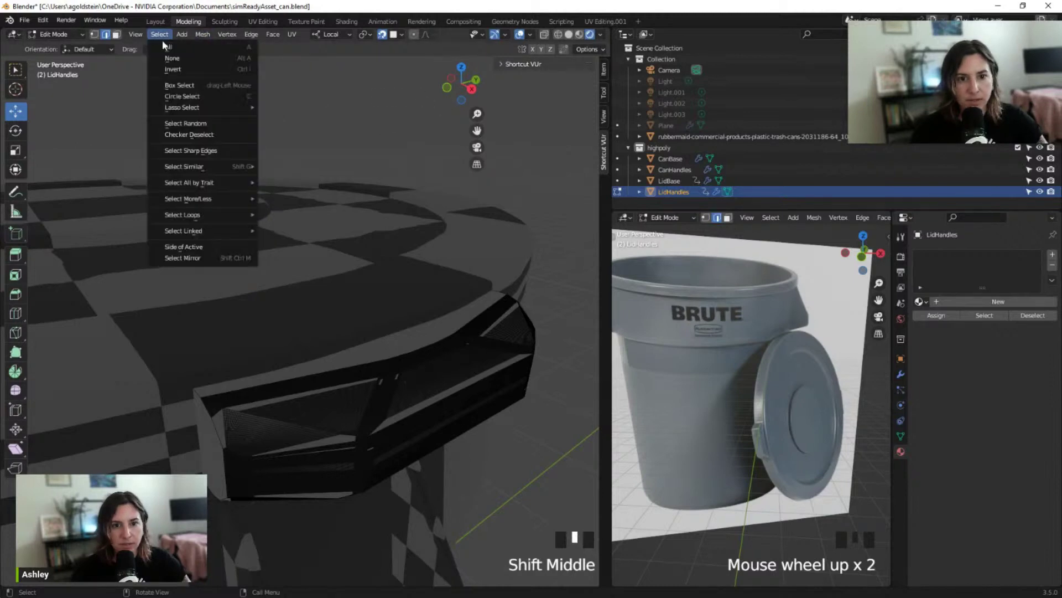
pyautogui.click(205, 150)
pyautogui.hotkey('ctrl', 'e')
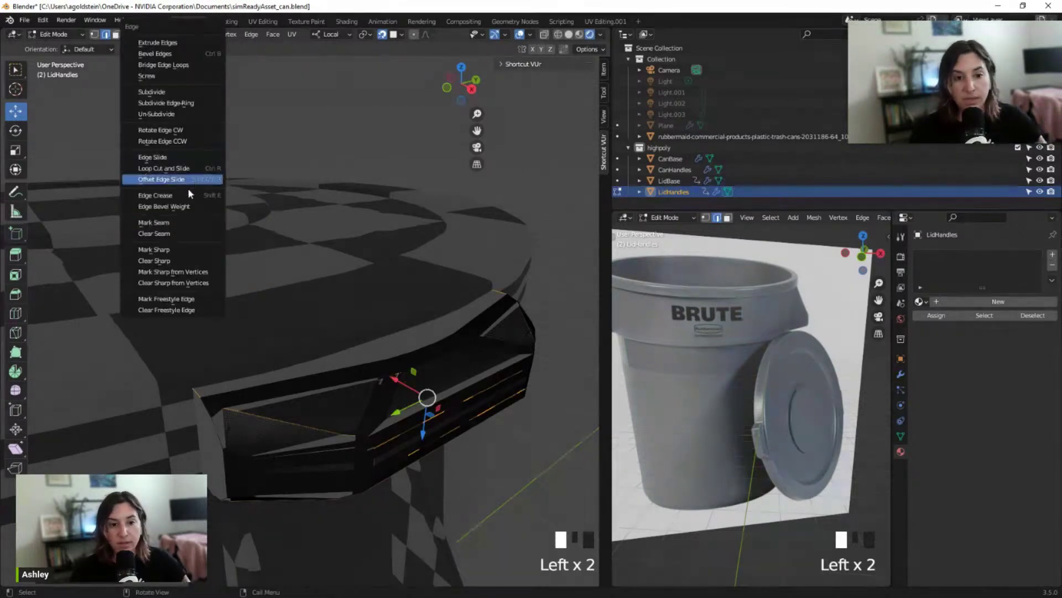
pyautogui.click(188, 220)
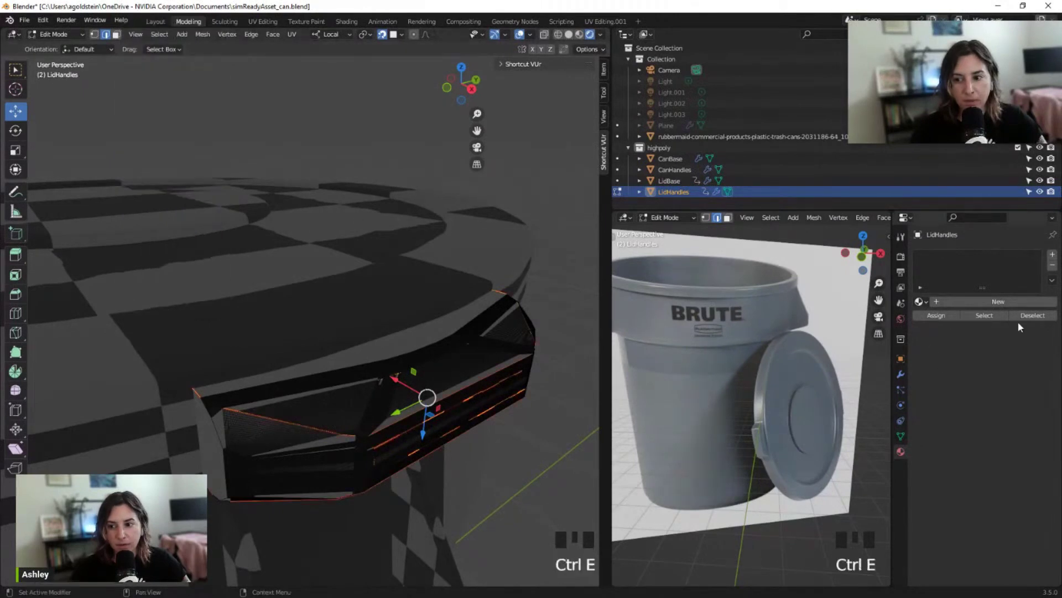
# Give LidHandles a new material with a Checker Texture base colour and exit Edit Mode
pyautogui.click(996, 301)
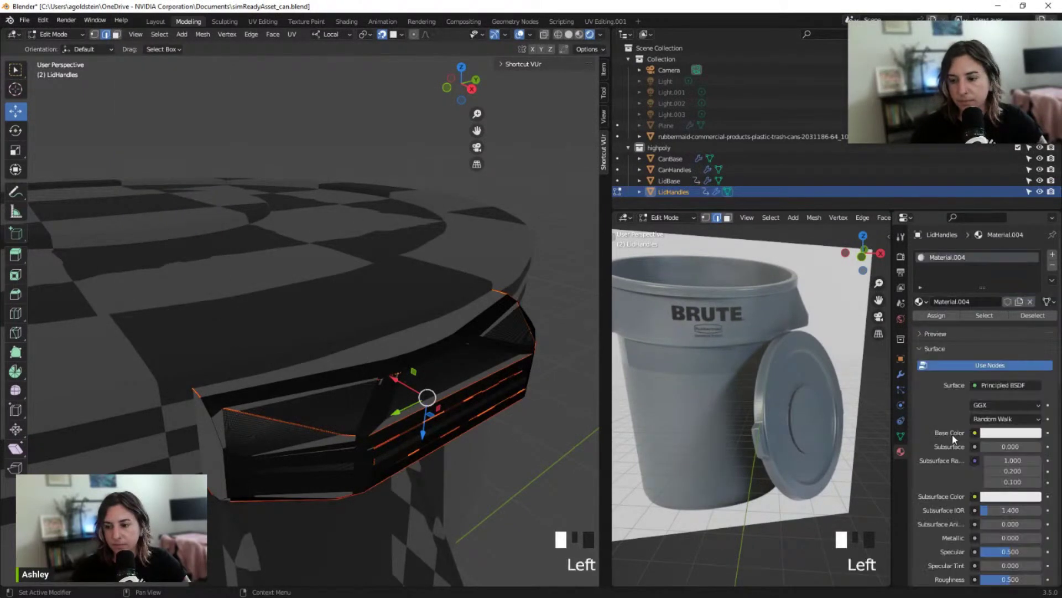
pyautogui.click(975, 432)
pyautogui.click(729, 298)
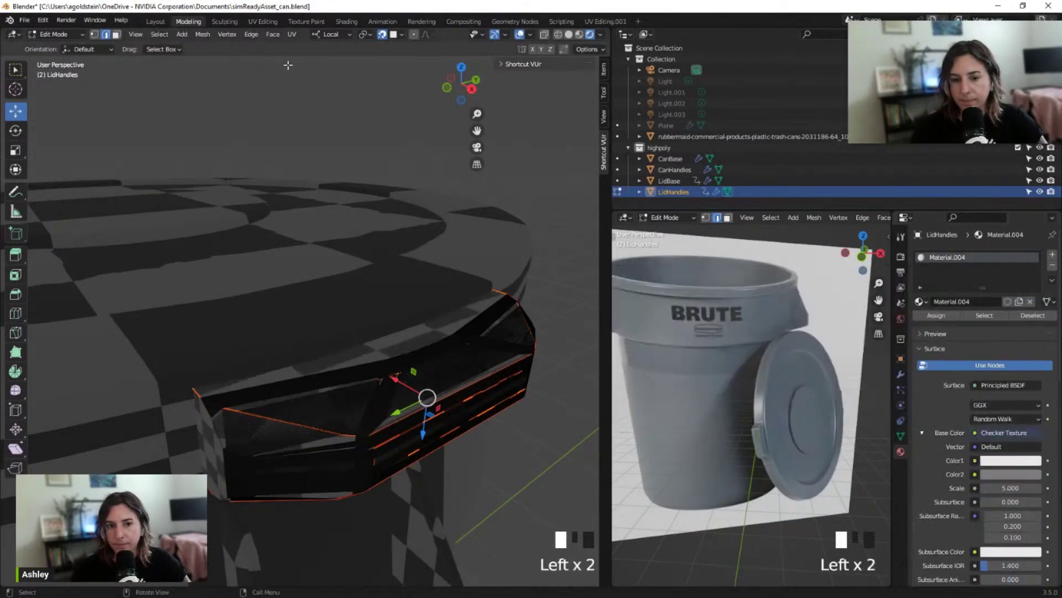
pyautogui.press('Tab')
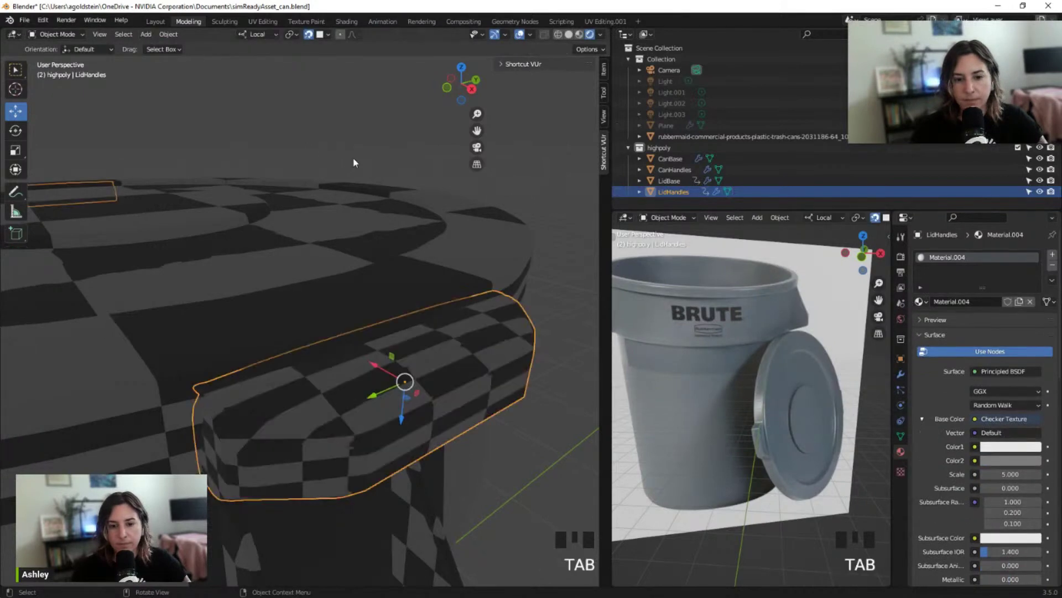
# Inspect the checker on LidHandles from several angles, then select the can body CanBase
pyautogui.moveTo(370, 298); pyautogui.dragTo(308, 327, button='middle')
pyautogui.scroll(2, 380, 288)
pyautogui.scroll(-2, 362, 252)
pyautogui.scroll(4, 306, 326)
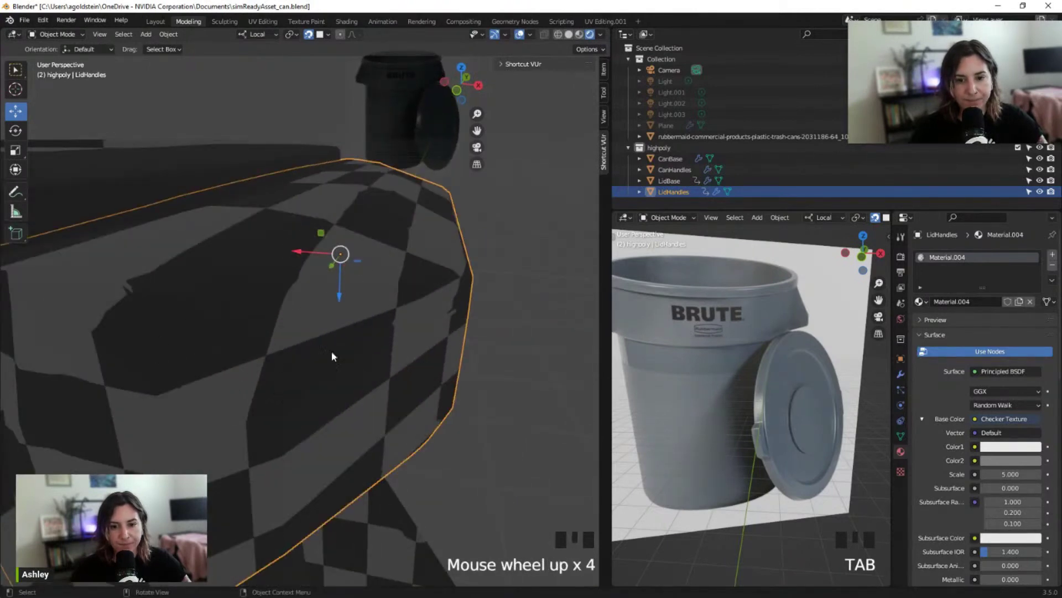
pyautogui.moveTo(154, 284); pyautogui.dragTo(173, 303, button='middle')
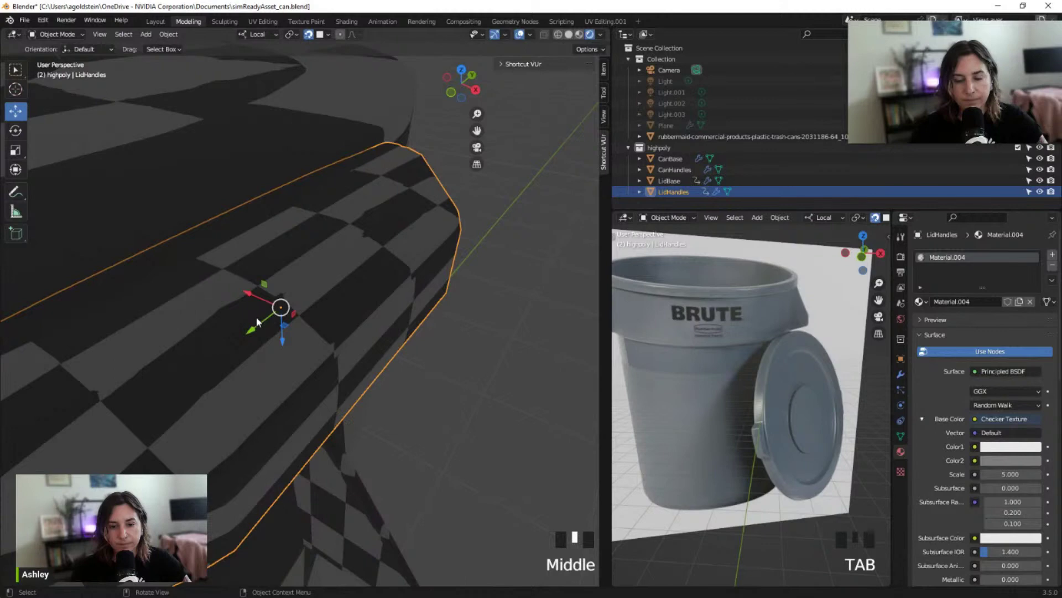
pyautogui.moveTo(257, 317); pyautogui.dragTo(147, 274, button='middle')
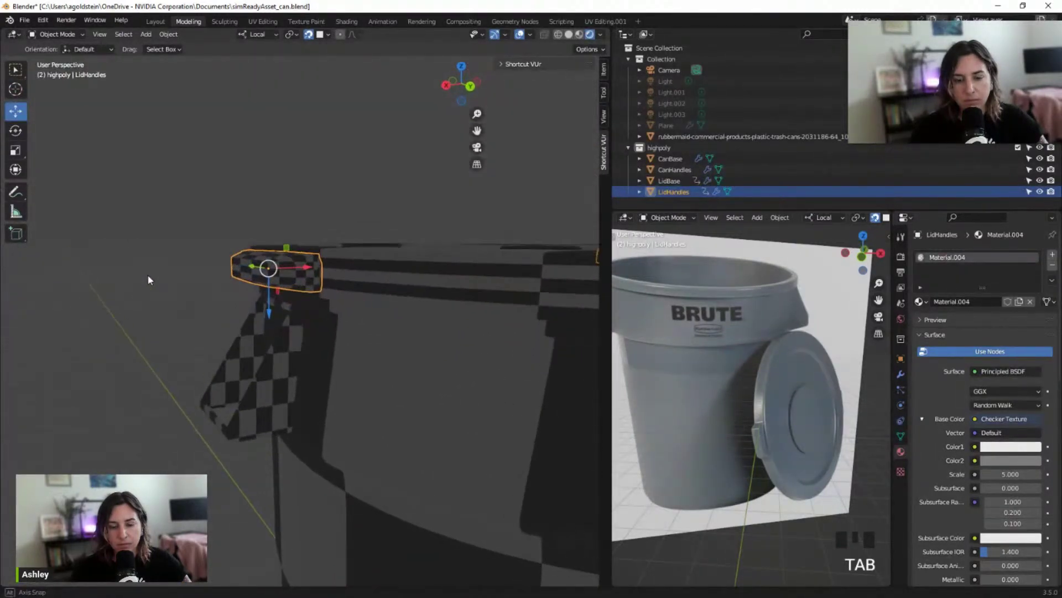
pyautogui.scroll(-6, 147, 275)
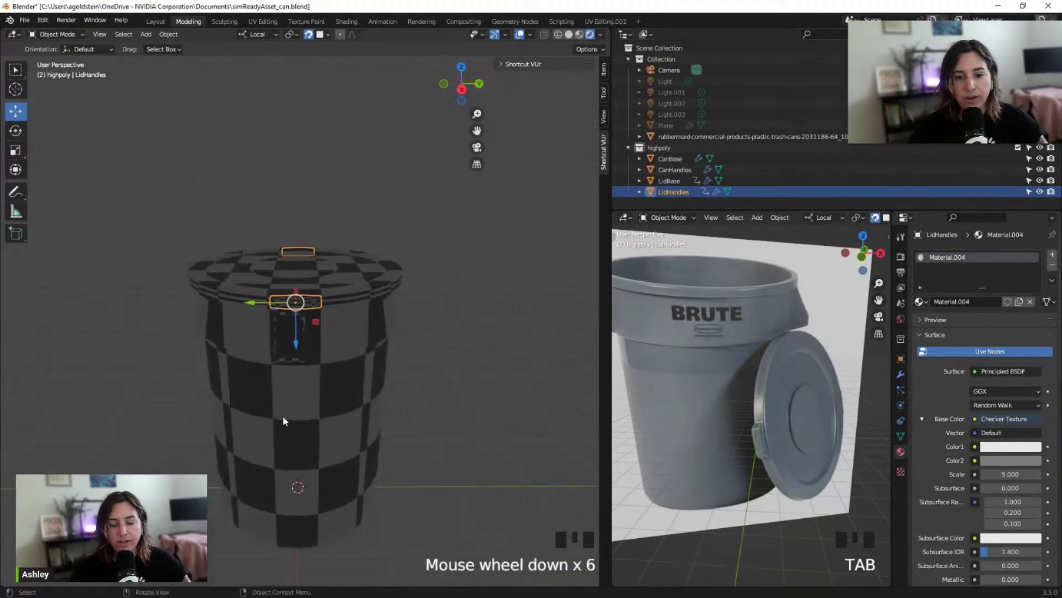
pyautogui.click(283, 420)
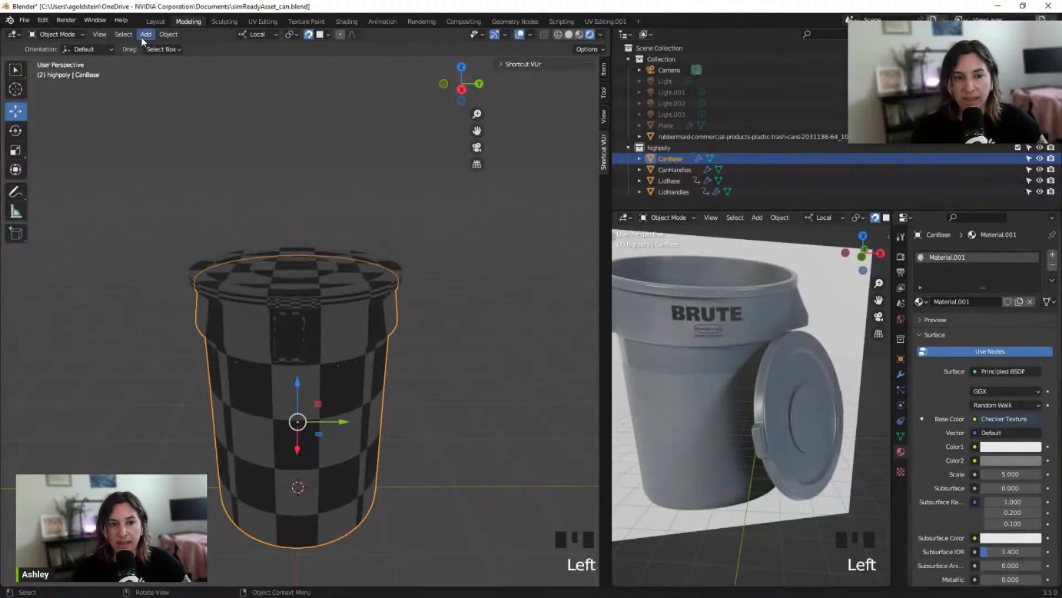
# Switch CanBase to Edit Mode from the mode menu and frame the can body in view
pyautogui.click(76, 35)
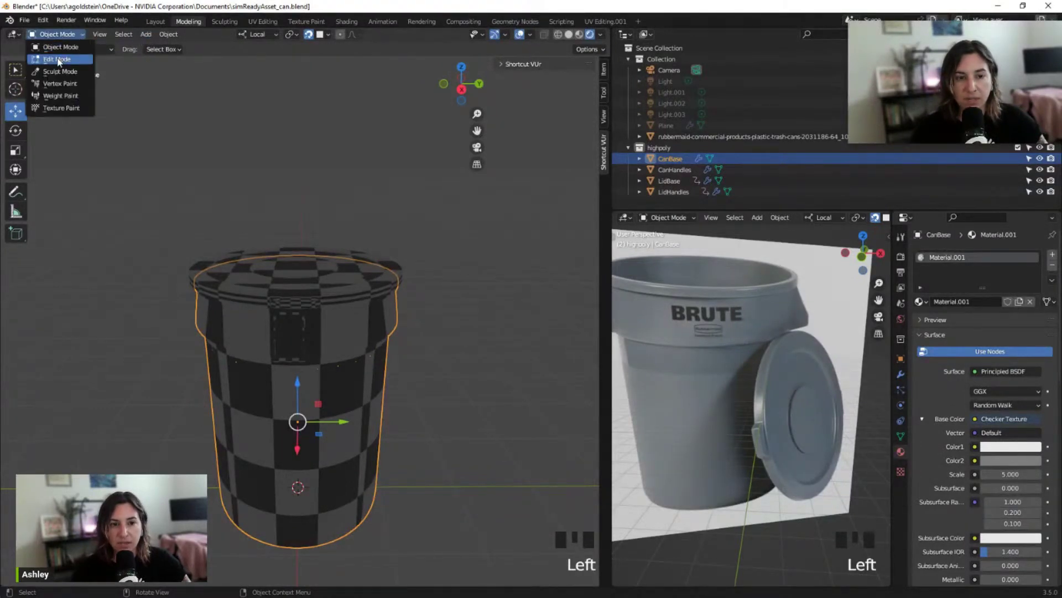
pyautogui.click(61, 58)
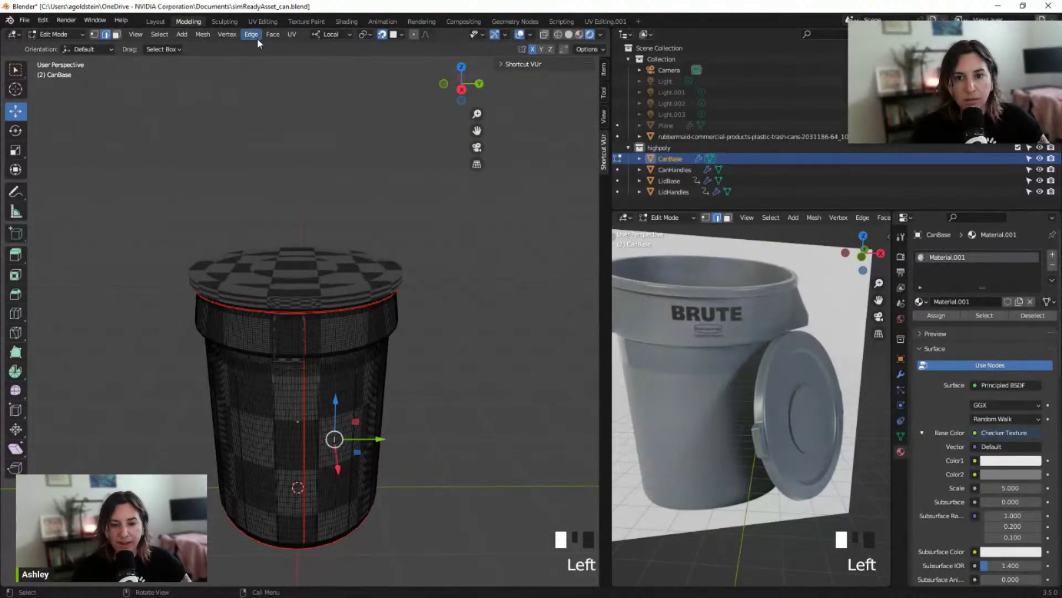
pyautogui.keyDown('shift'); pyautogui.moveTo(470, 310); pyautogui.dragTo(471, 219, button='middle'); pyautogui.keyUp('shift')
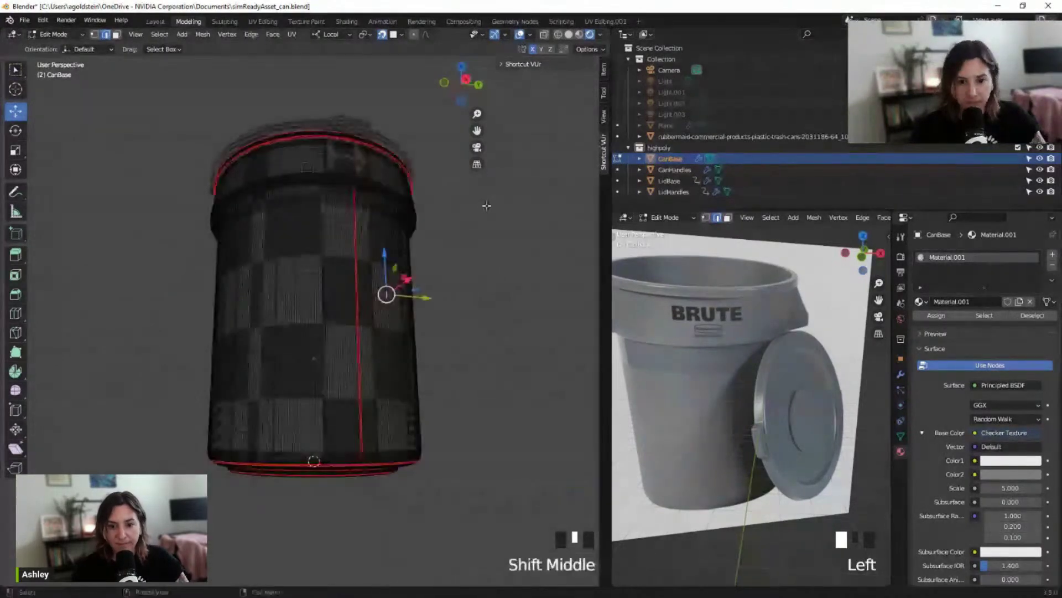
pyautogui.scroll(3, 471, 220)
pyautogui.keyDown('shift'); pyautogui.moveTo(246, 201); pyautogui.dragTo(311, 307, button='middle'); pyautogui.keyUp('shift')
pyautogui.scroll(-2, 300, 273)
pyautogui.scroll(1, 303, 275)
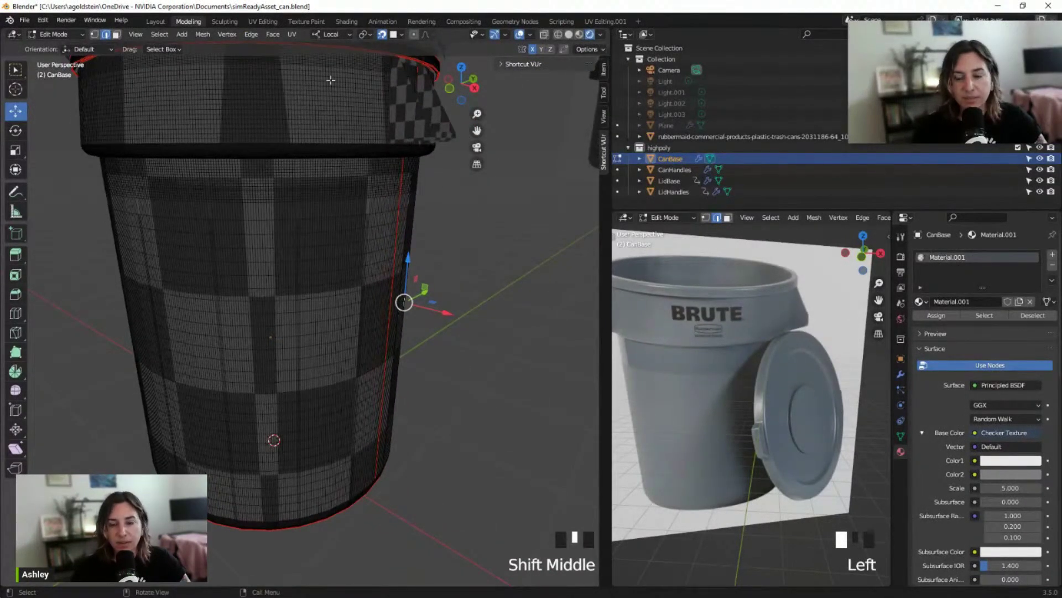
pyautogui.click(250, 35)
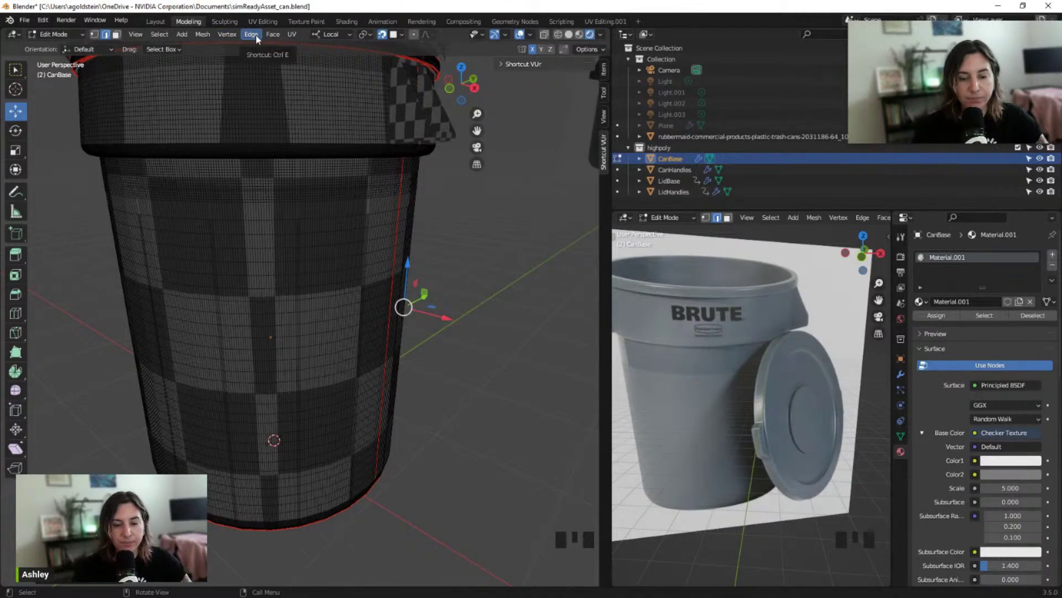
# Select all of CanBase's geometry, apply a first Edge > Un-Subdivide, and inspect the mesh
pyautogui.press('a')
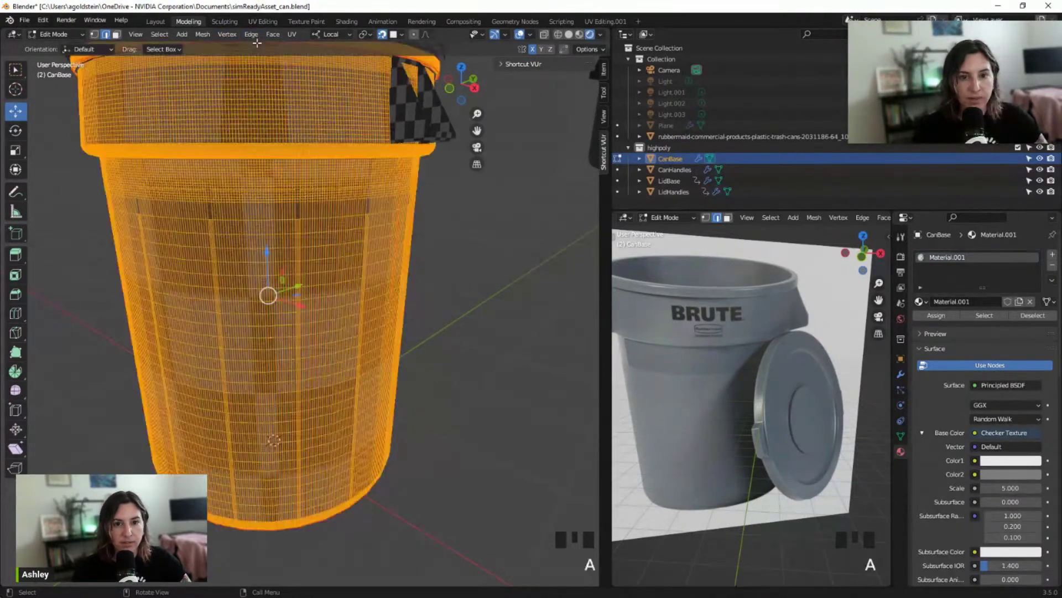
pyautogui.click(256, 35)
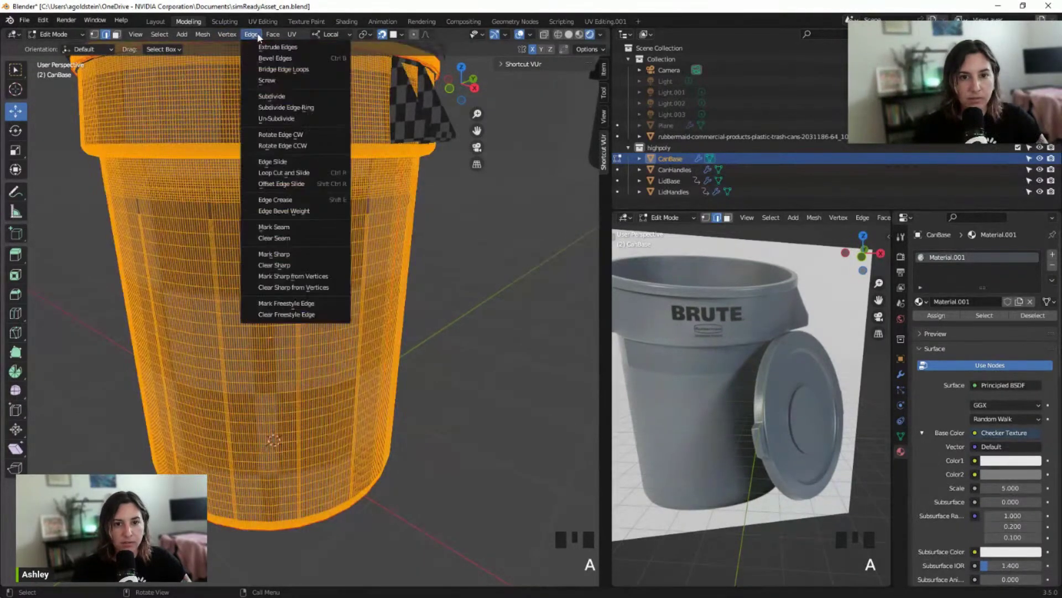
pyautogui.click(297, 120)
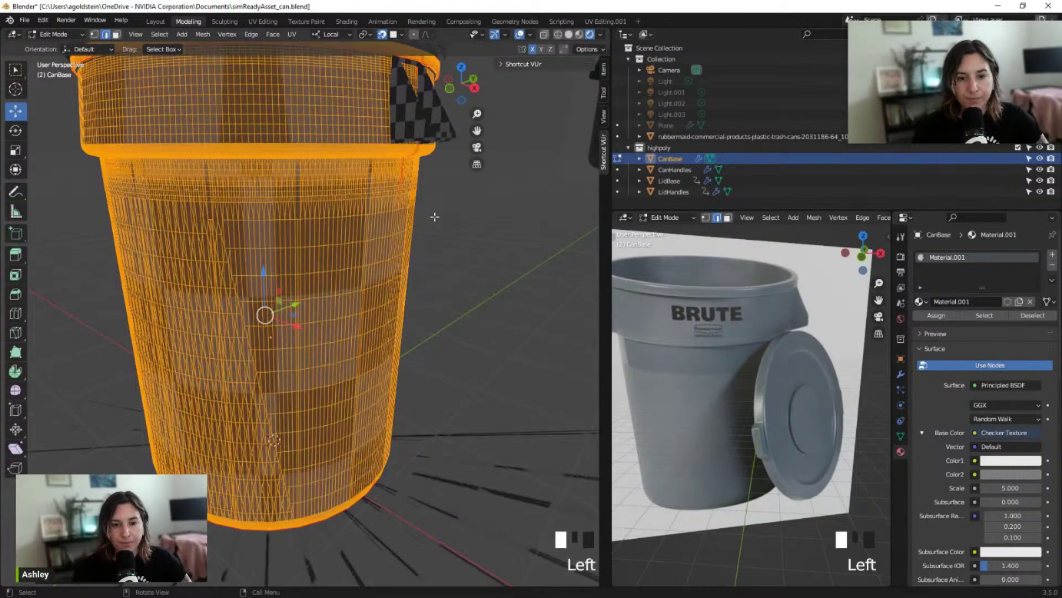
pyautogui.moveTo(305, 305); pyautogui.dragTo(509, 239, button='middle')
pyautogui.scroll(5, 403, 277)
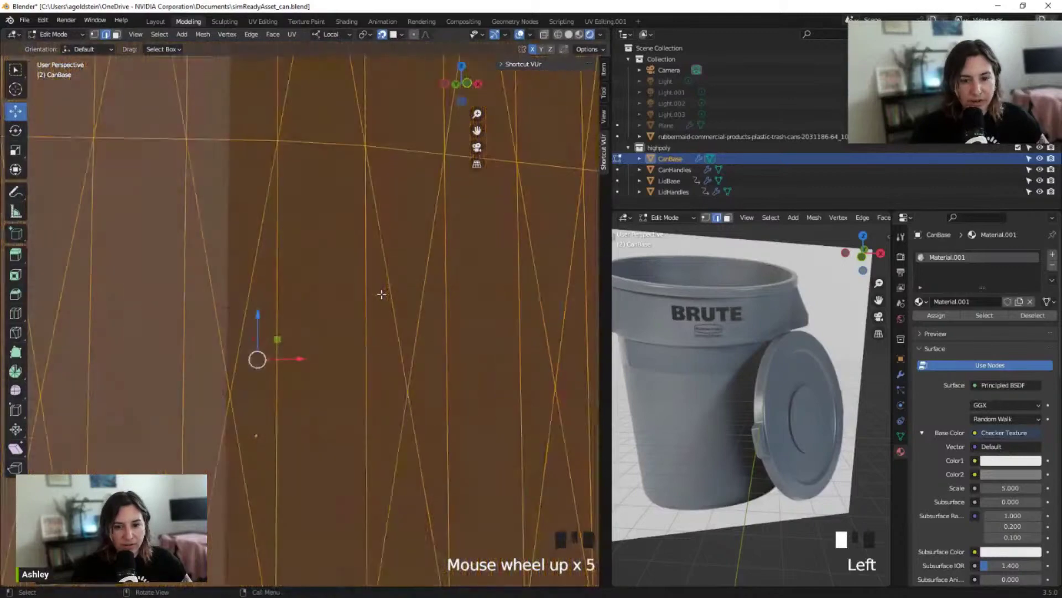
pyautogui.scroll(-3, 381, 293)
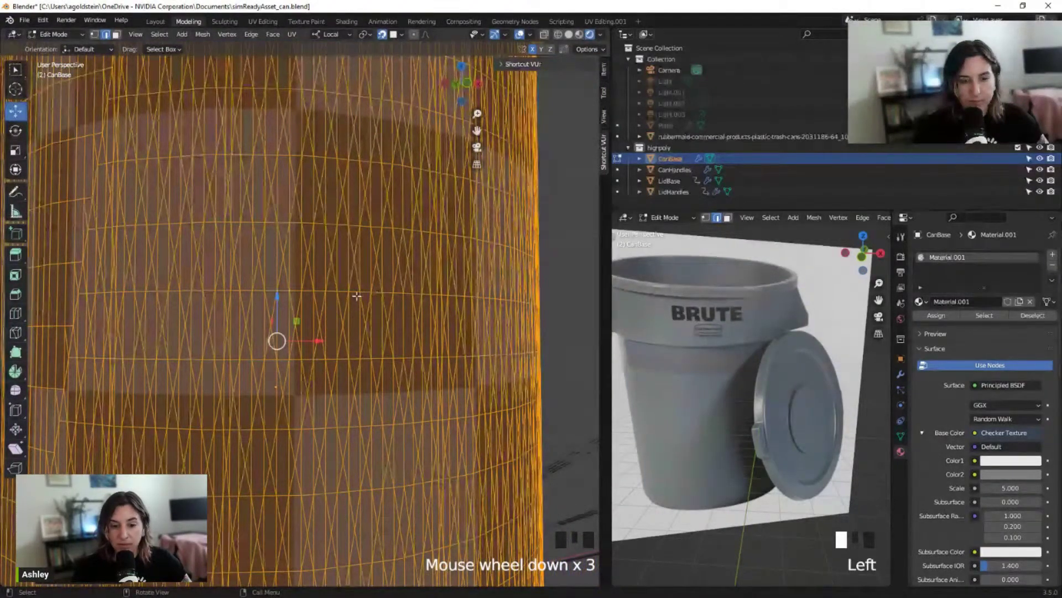
pyautogui.scroll(-3, 357, 296)
pyautogui.keyDown('shift'); pyautogui.moveTo(357, 296); pyautogui.dragTo(330, 322, button='middle'); pyautogui.keyUp('shift')
pyautogui.scroll(2, 354, 321)
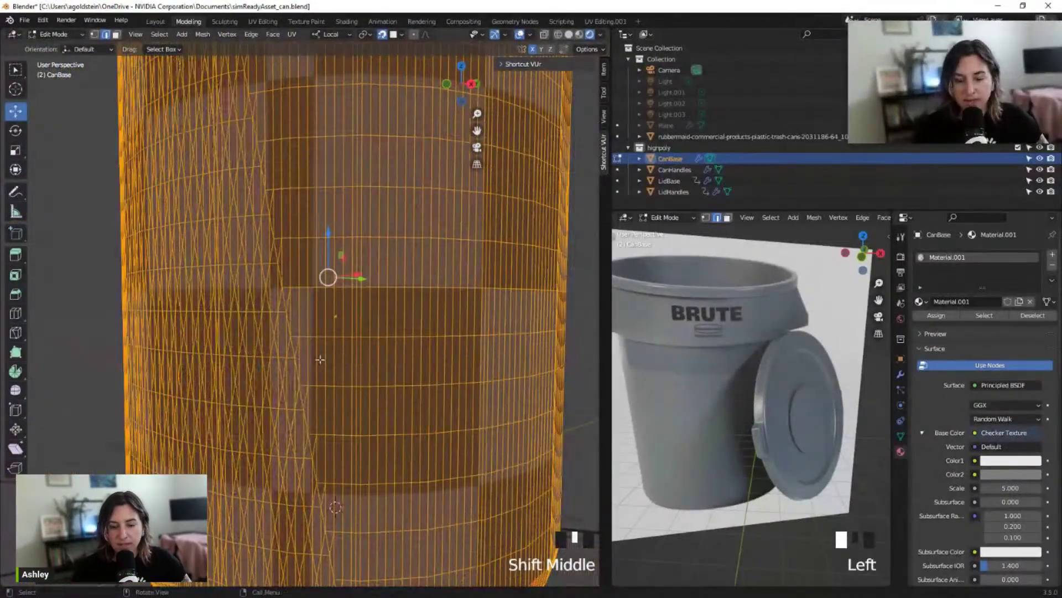
pyautogui.moveTo(320, 359); pyautogui.dragTo(317, 377, button='middle')
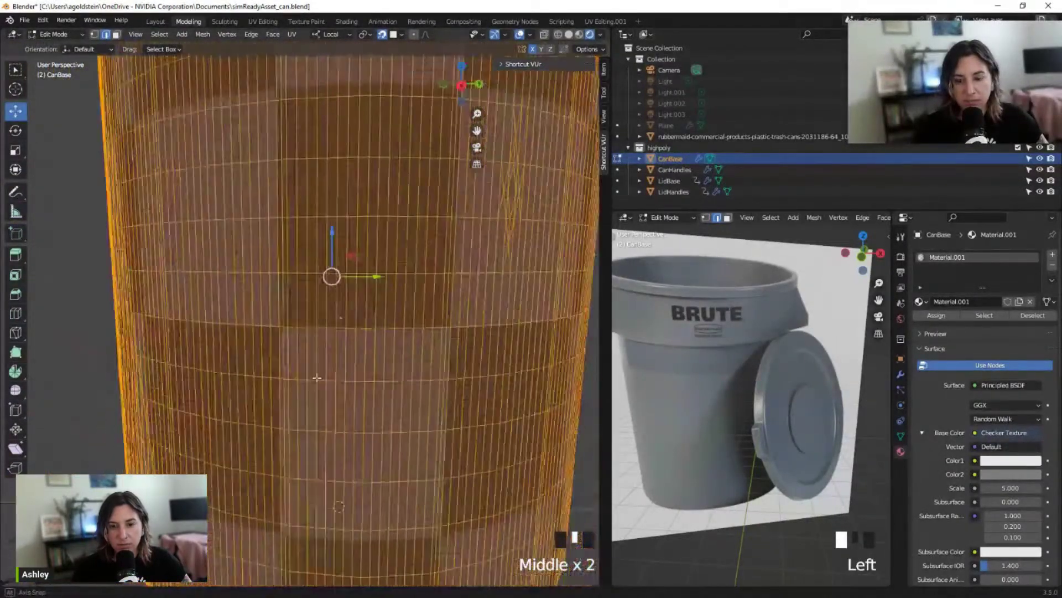
pyautogui.scroll(-3, 317, 378)
# Un-Subdivide the CanBase mesh a second and third time
pyautogui.click(251, 35)
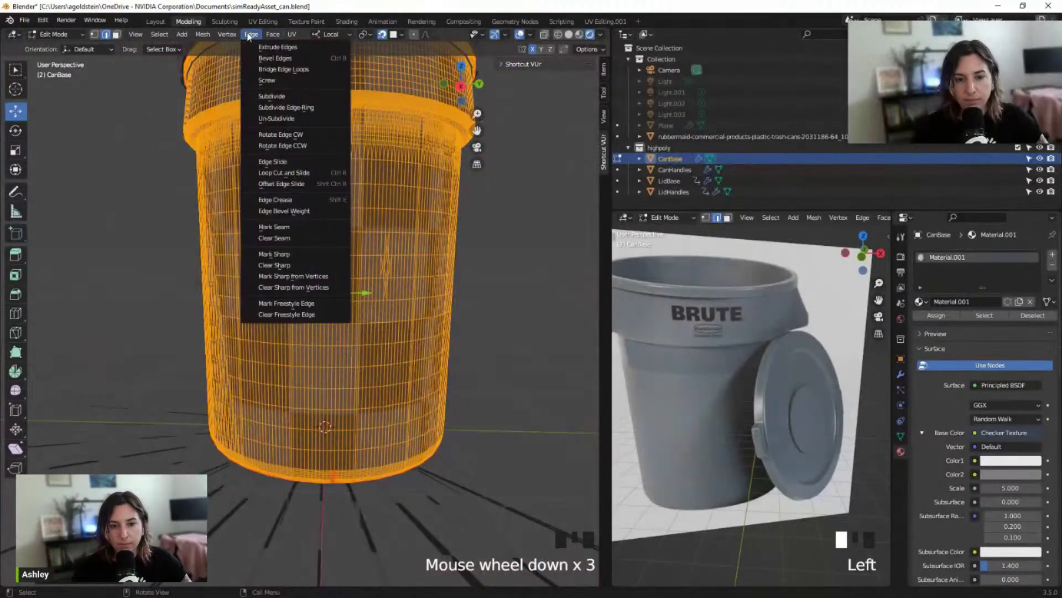
pyautogui.click(275, 120)
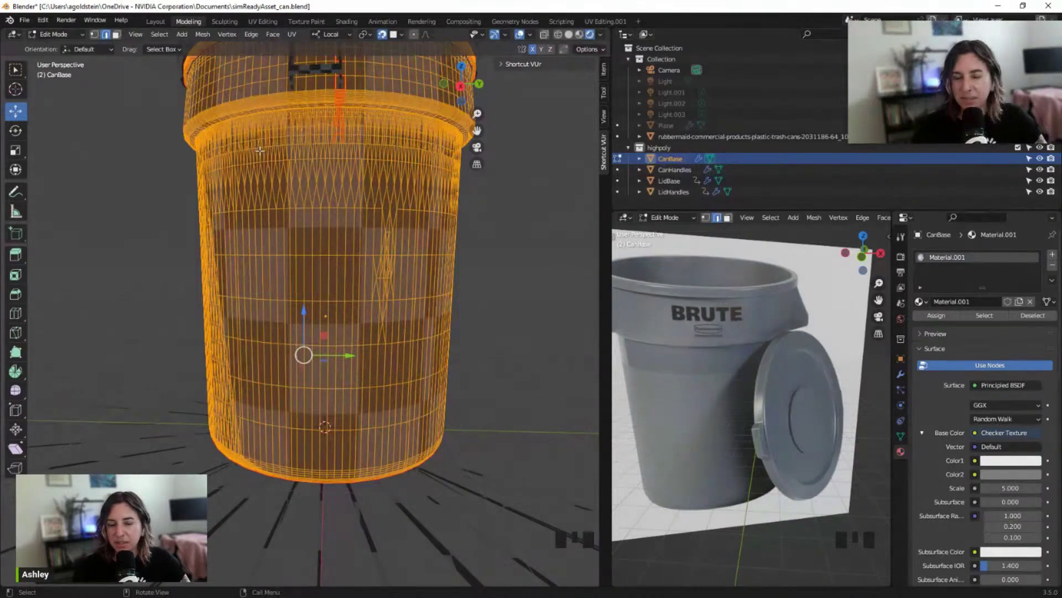
pyautogui.moveTo(259, 148); pyautogui.dragTo(287, 160, button='middle')
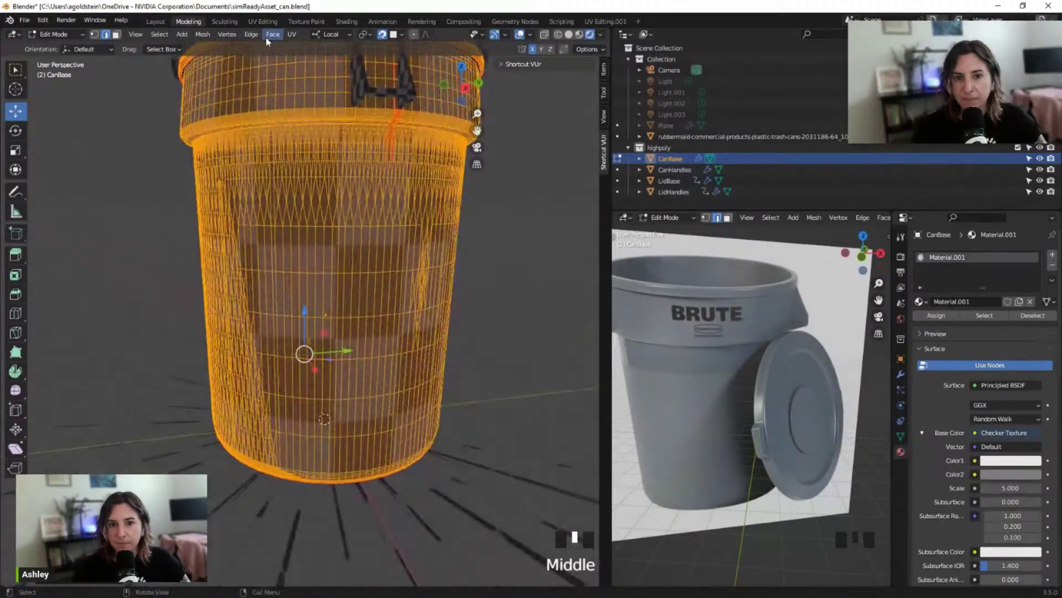
pyautogui.click(251, 34)
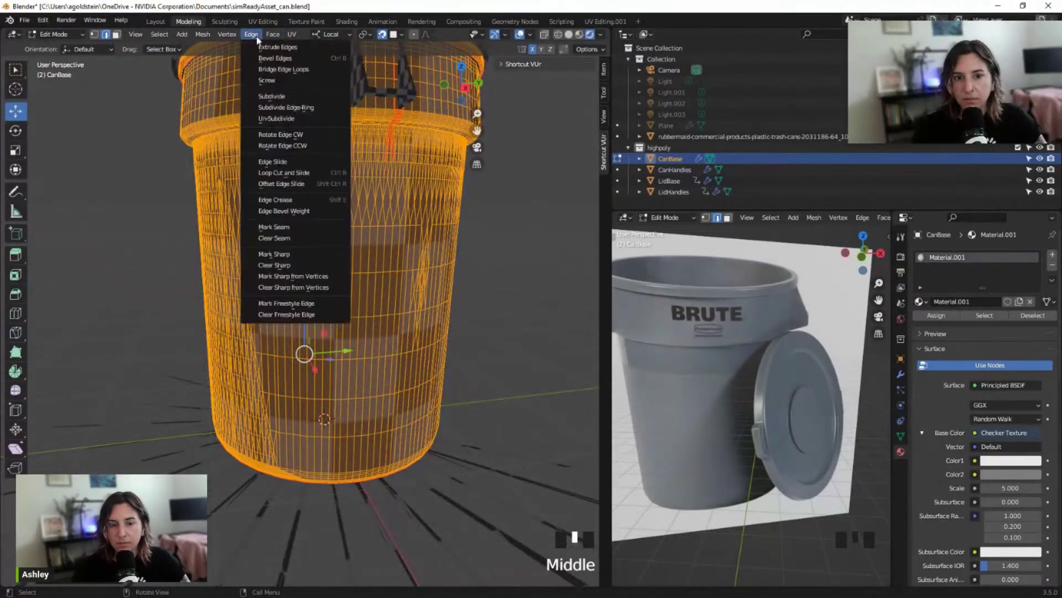
pyautogui.click(271, 120)
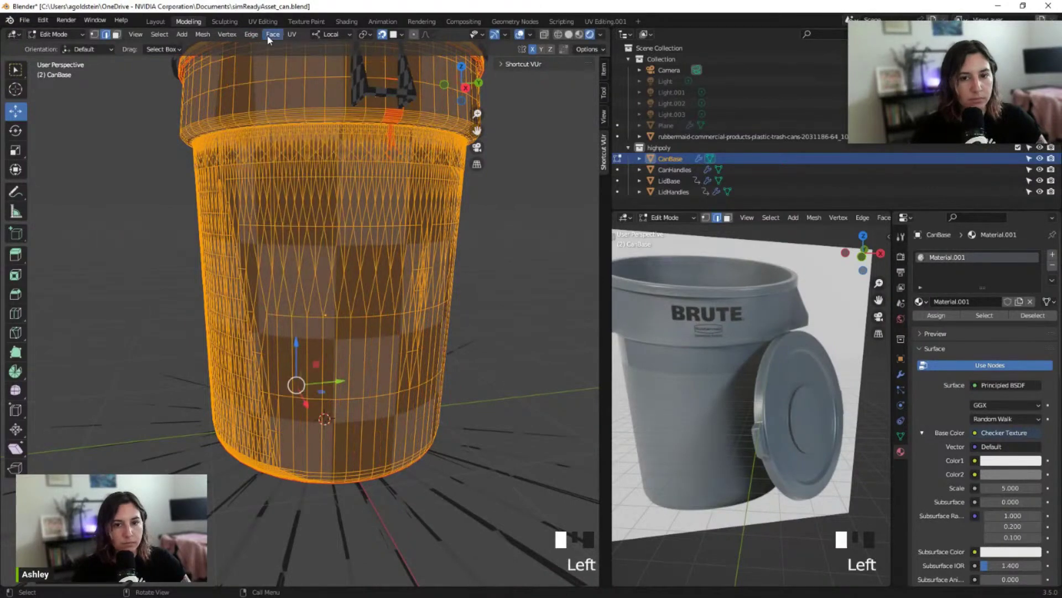
pyautogui.moveTo(276, 83); pyautogui.dragTo(298, 110, button='middle')
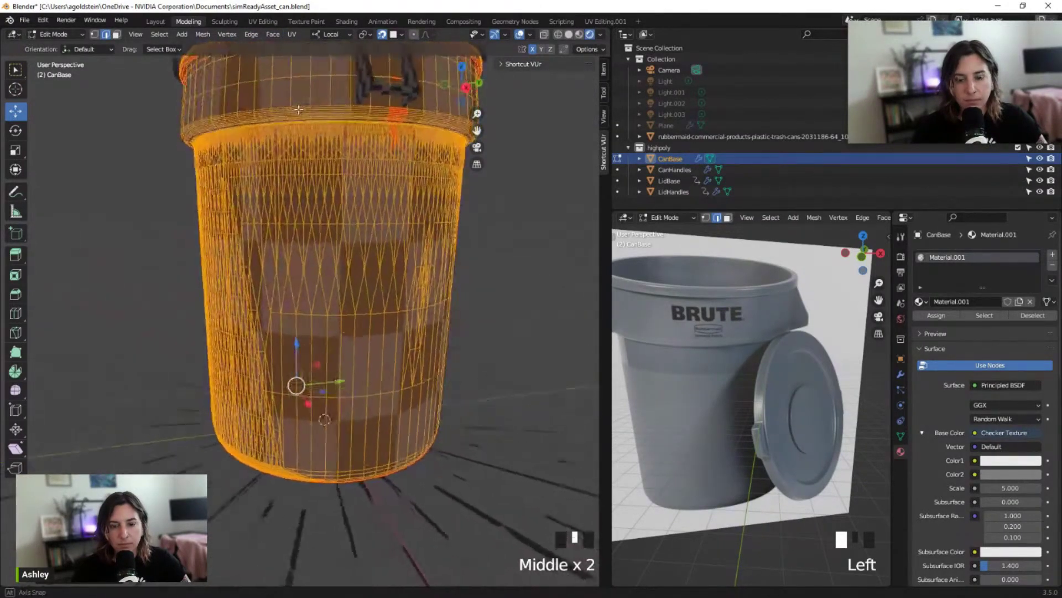
pyautogui.click(251, 34)
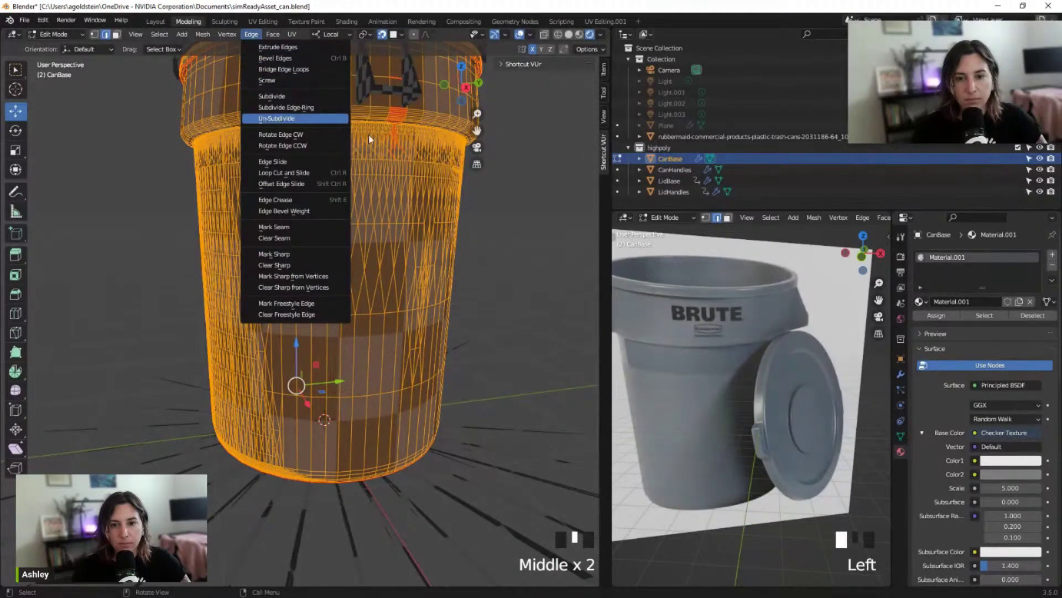
pyautogui.press('Return')
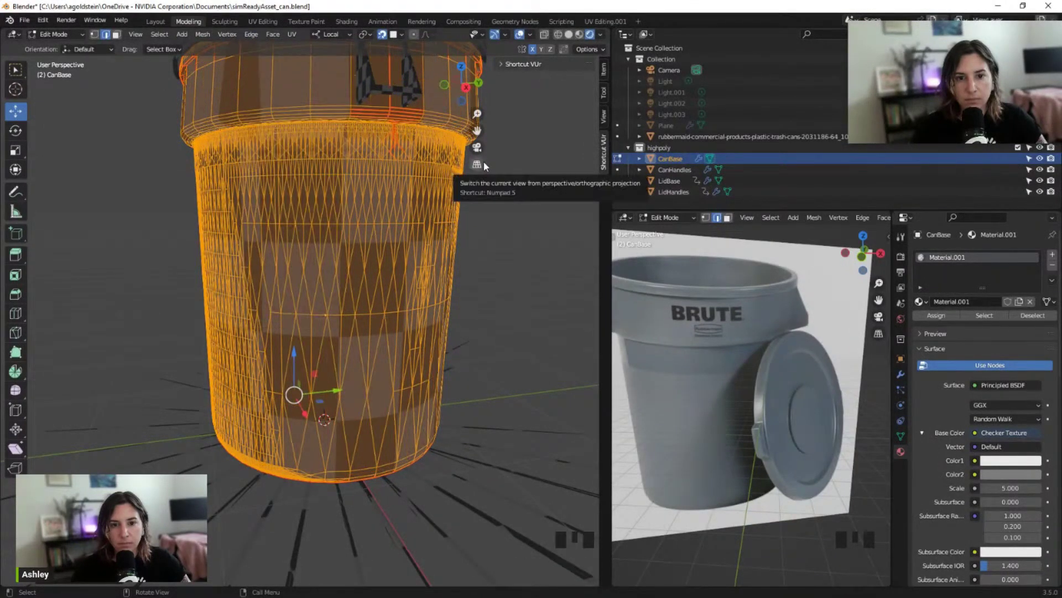
pyautogui.scroll(-2, 504, 250)
pyautogui.moveTo(505, 250); pyautogui.dragTo(551, 233, button='middle')
pyautogui.moveTo(447, 210); pyautogui.dragTo(331, 233, button='middle')
pyautogui.scroll(3, 472, 244)
pyautogui.scroll(2, 330, 233)
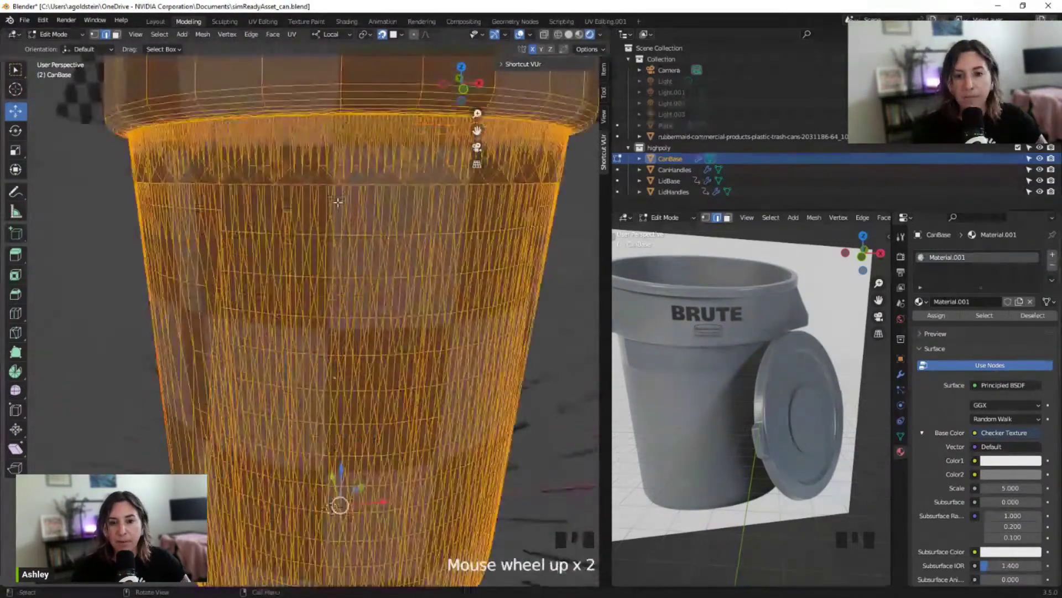
pyautogui.keyDown('shift'); pyautogui.moveTo(335, 125); pyautogui.dragTo(345, 224, button='middle'); pyautogui.keyUp('shift')
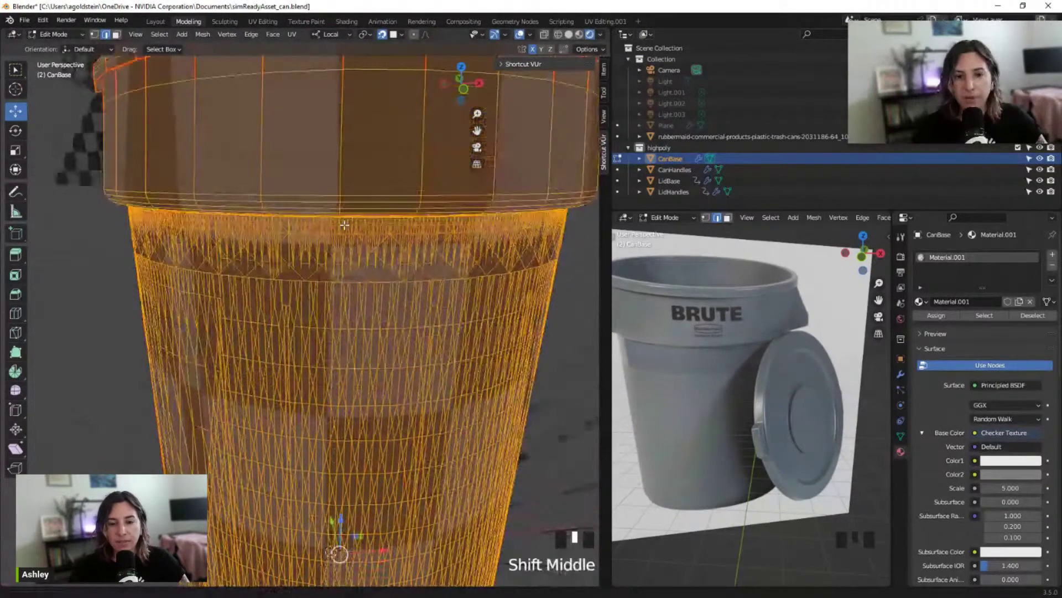
pyautogui.moveTo(345, 224); pyautogui.dragTo(358, 226, button='middle')
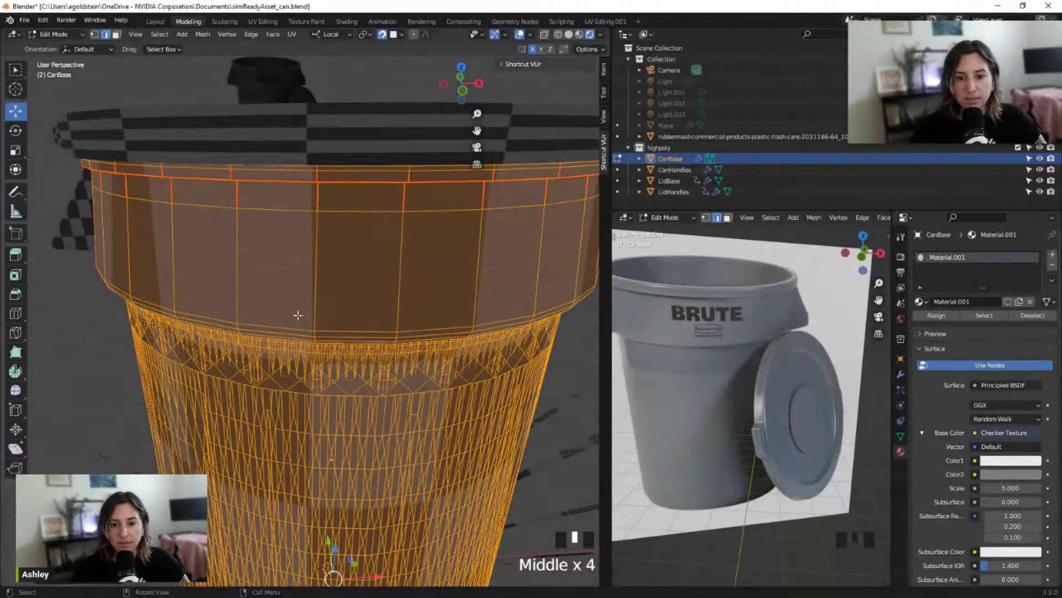
pyautogui.scroll(-1, 372, 332)
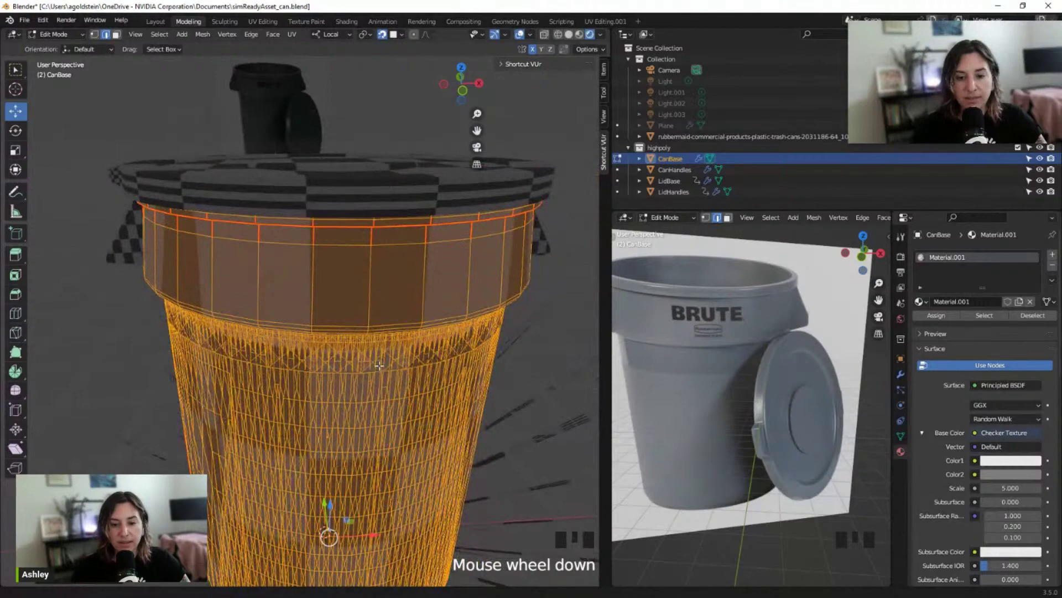
pyautogui.keyDown('shift'); pyautogui.moveTo(385, 372); pyautogui.dragTo(457, 436, button='middle'); pyautogui.keyUp('shift')
pyautogui.scroll(-6, 390, 421)
pyautogui.scroll(6, 394, 398)
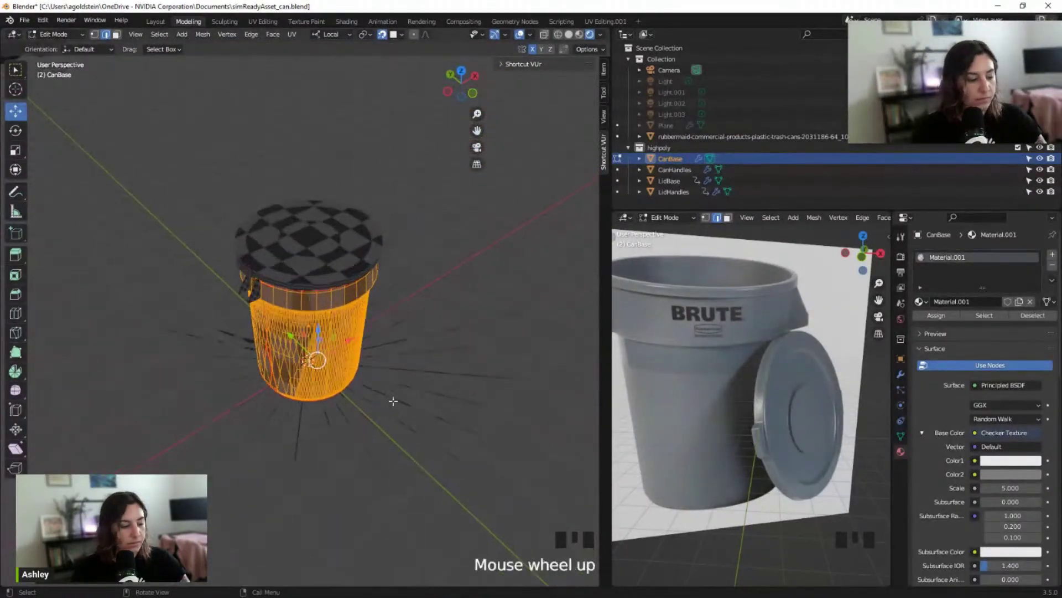
pyautogui.scroll(1, 389, 376)
pyautogui.keyDown('shift'); pyautogui.moveTo(388, 376); pyautogui.dragTo(262, 318, button='middle'); pyautogui.keyUp('shift')
pyautogui.scroll(2, 332, 265)
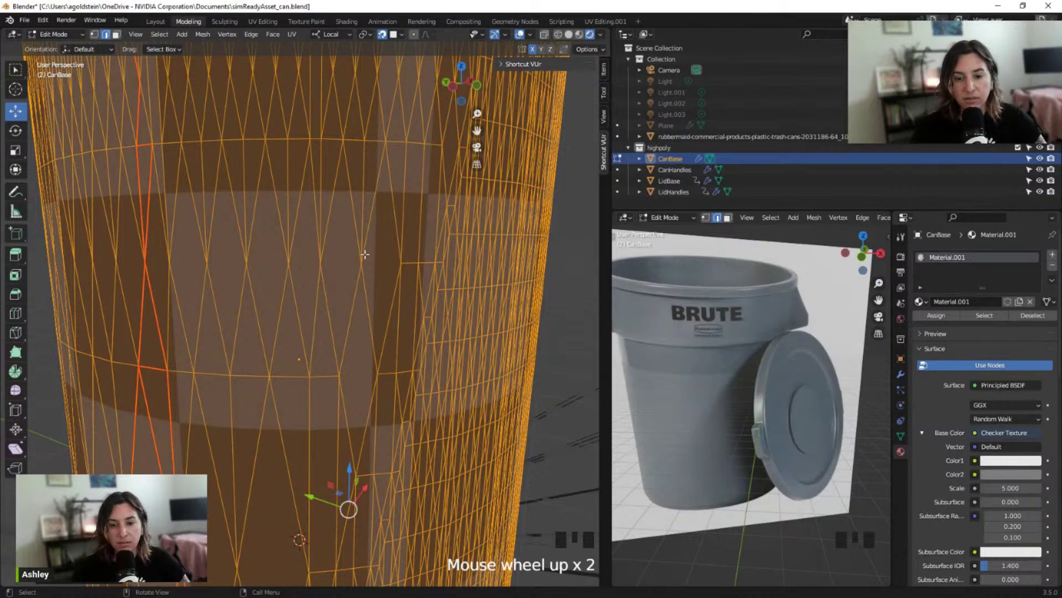
pyautogui.scroll(-1, 294, 391)
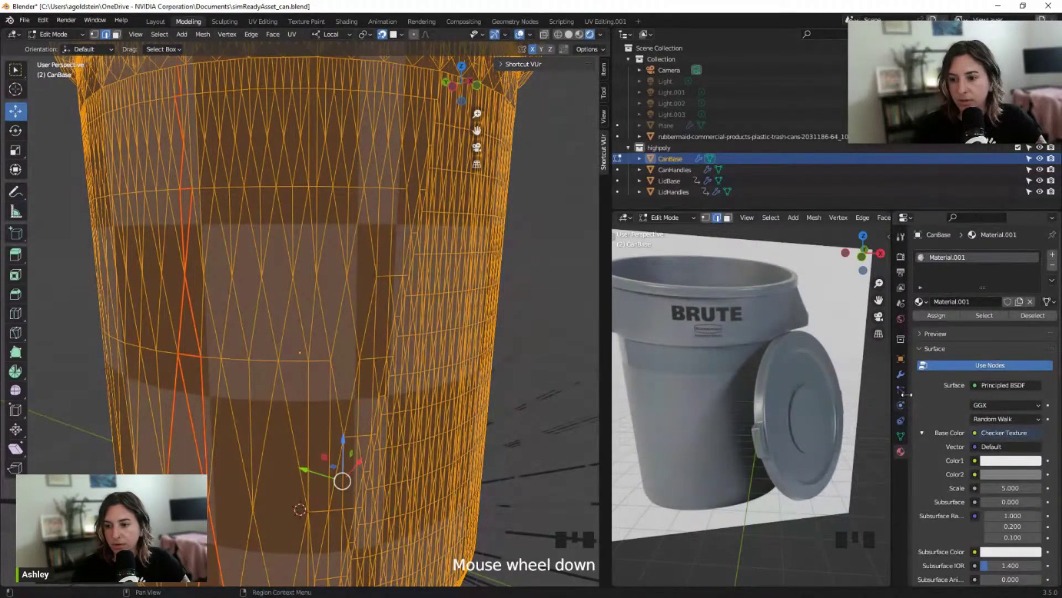
# Add a Triangulate modifier with Keep Normals to CanBase, then delete it again
pyautogui.click(900, 374)
pyautogui.click(963, 254)
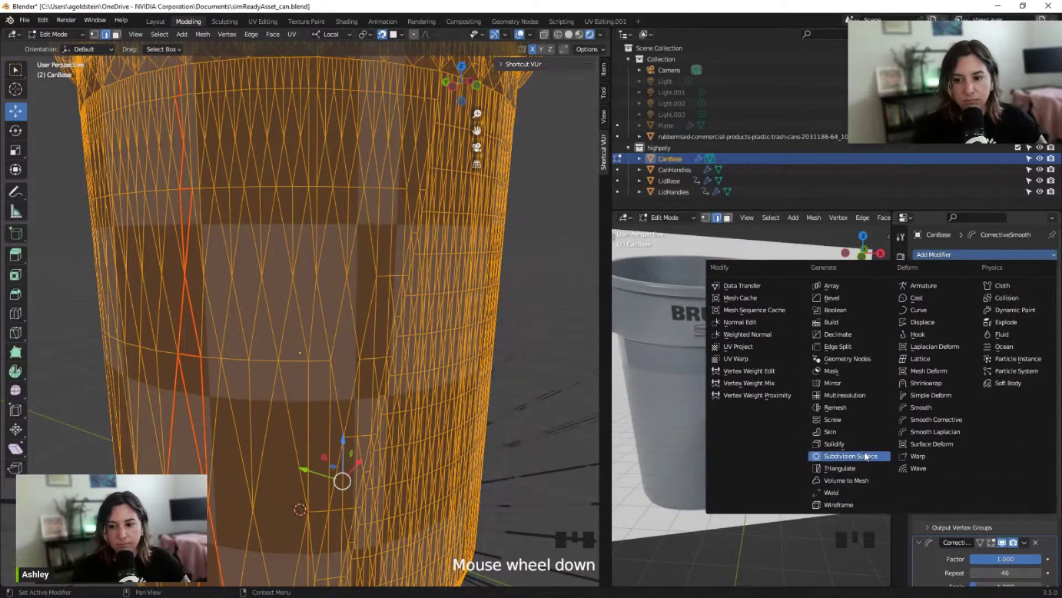
pyautogui.click(883, 469)
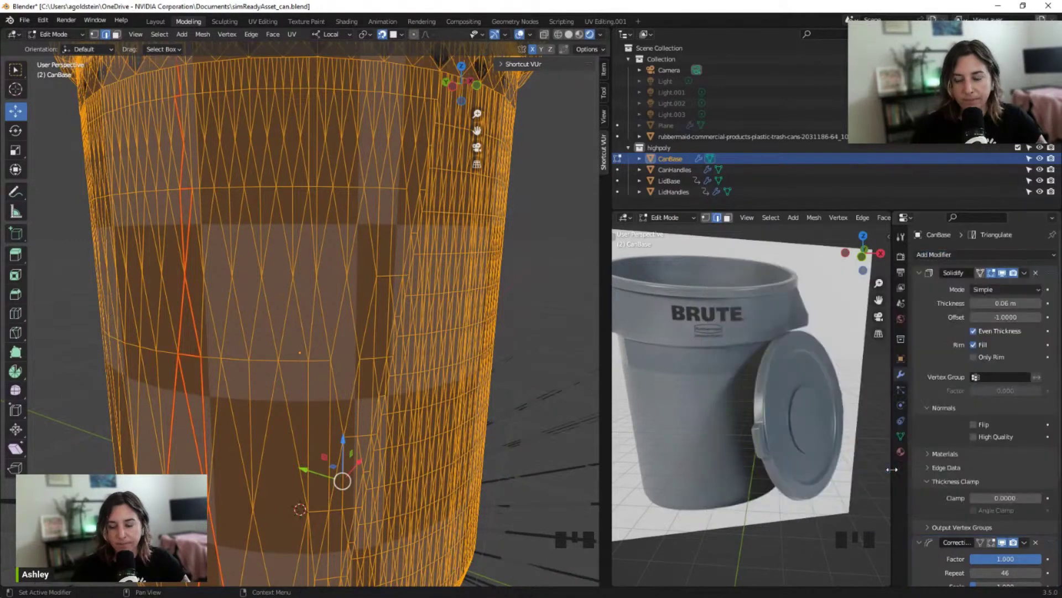
pyautogui.scroll(-6, 983, 457)
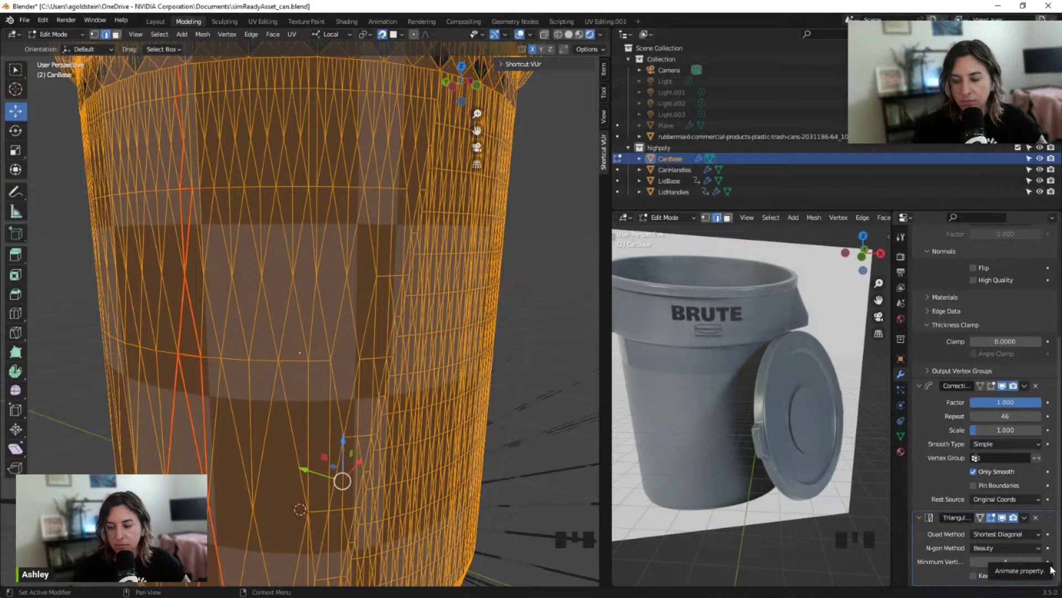
pyautogui.click(1000, 580)
pyautogui.scroll(-2, 310, 310)
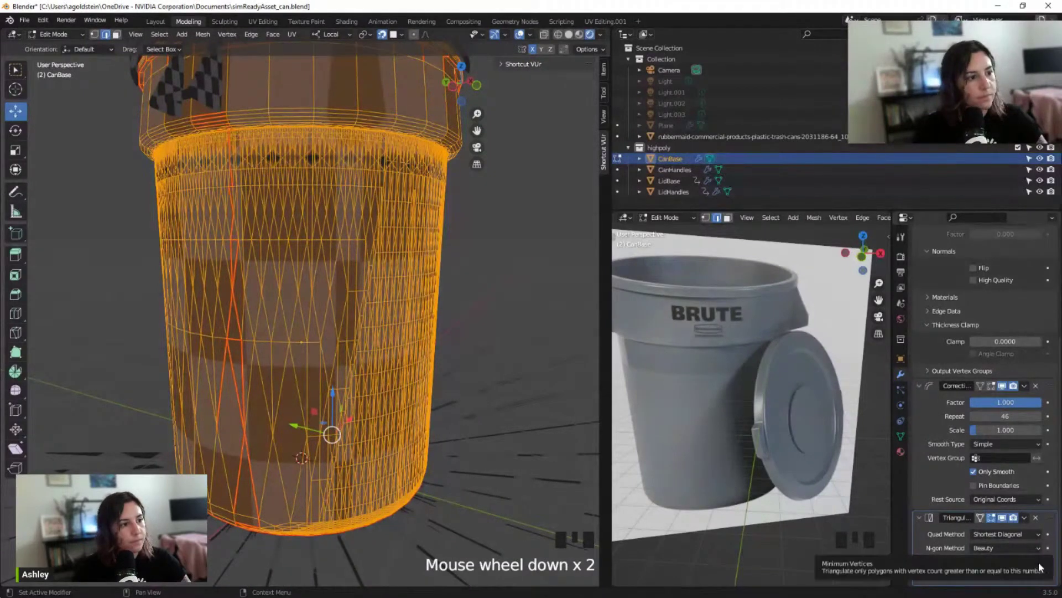
pyautogui.click(775, 470)
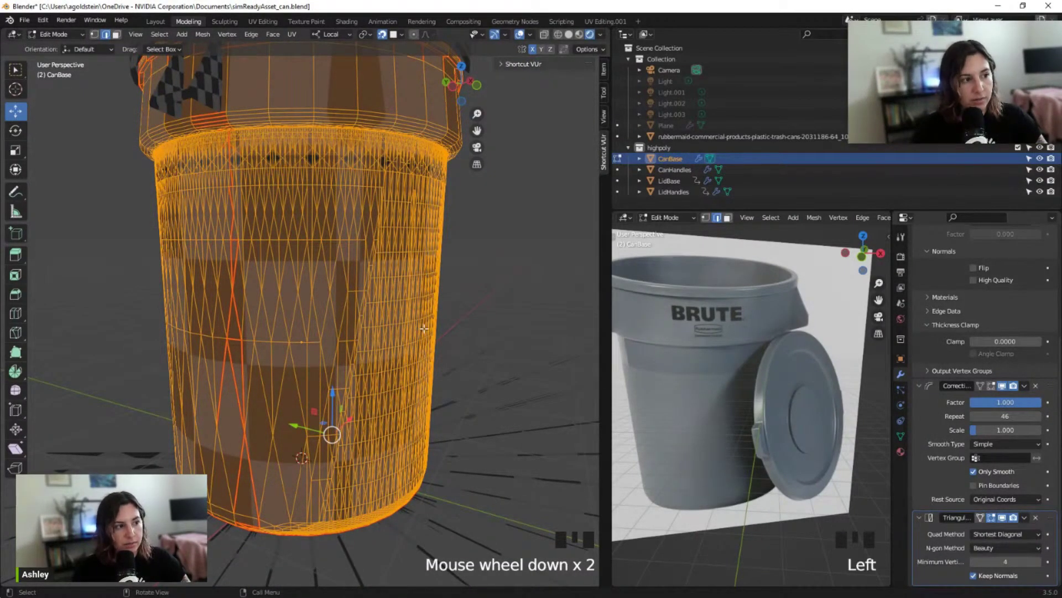
pyautogui.click(1036, 517)
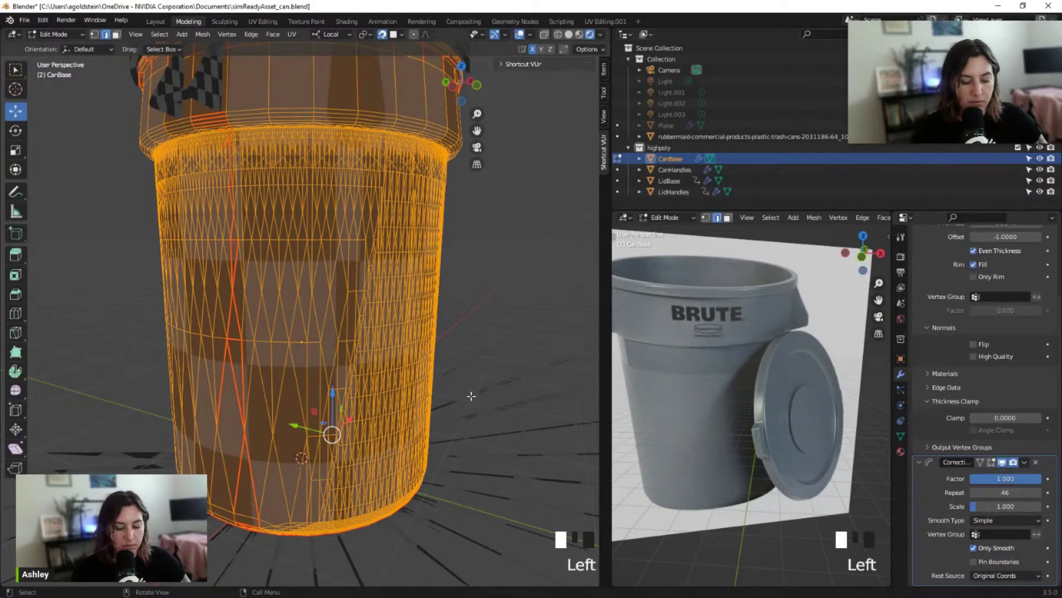
# Convert CanBase's triangles back to quads with Alt+J and inspect the top rim
pyautogui.hotkey('alt', 'j')
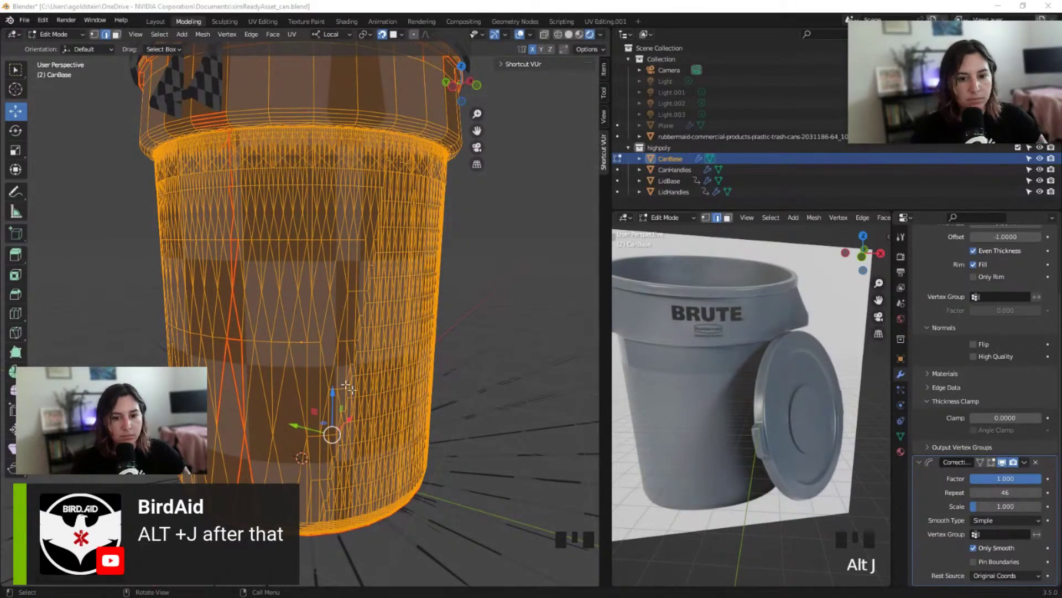
pyautogui.moveTo(346, 387); pyautogui.dragTo(426, 398, button='middle')
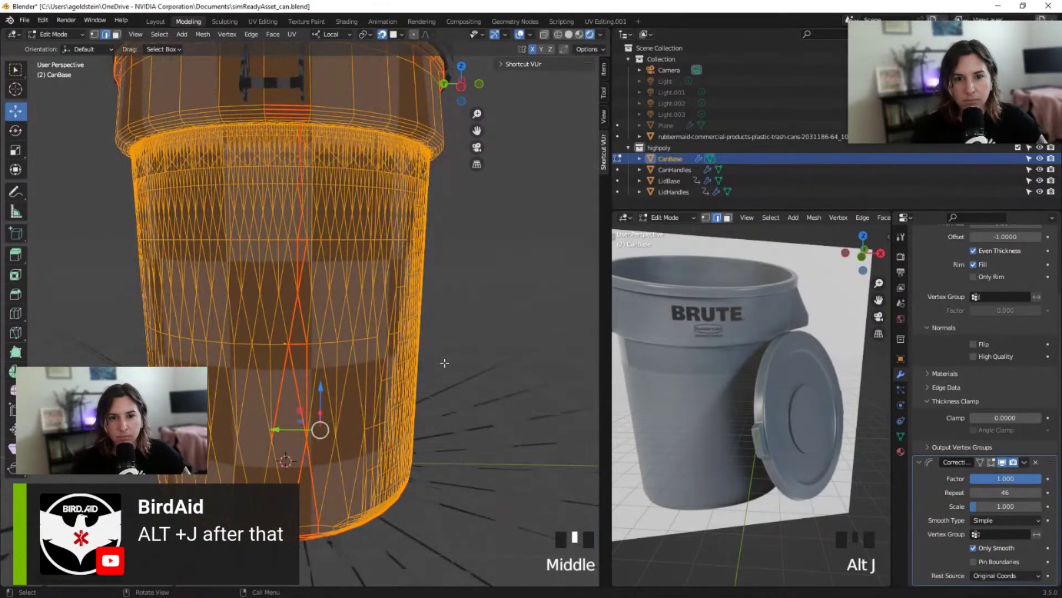
pyautogui.scroll(-2, 445, 362)
pyautogui.scroll(3, 445, 362)
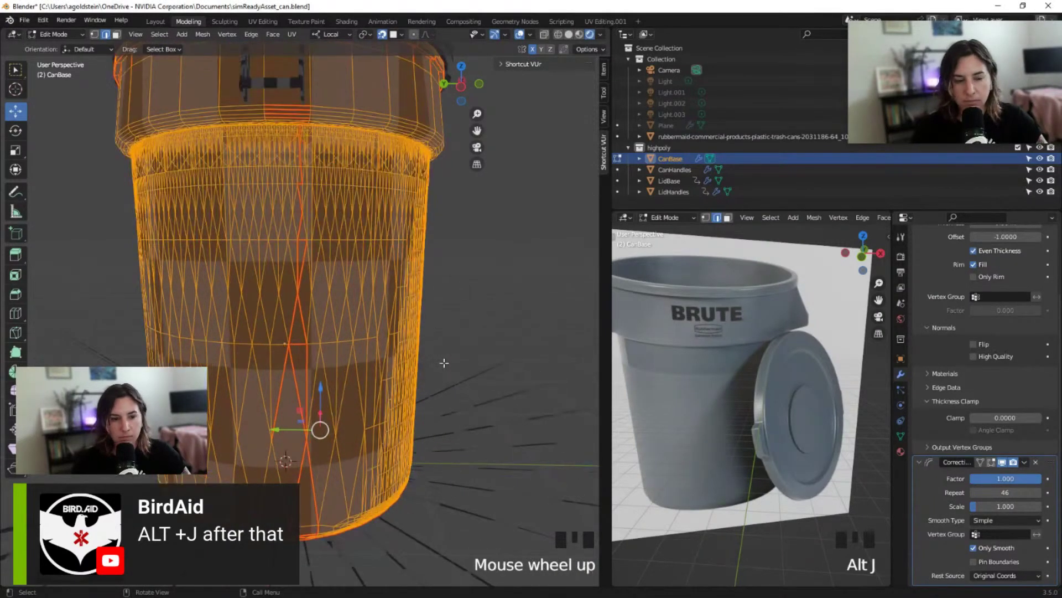
pyautogui.click(445, 362)
pyautogui.moveTo(444, 363); pyautogui.dragTo(375, 306, button='middle')
pyautogui.moveTo(331, 169); pyautogui.dragTo(328, 256, button='middle')
pyautogui.scroll(-2, 300, 267)
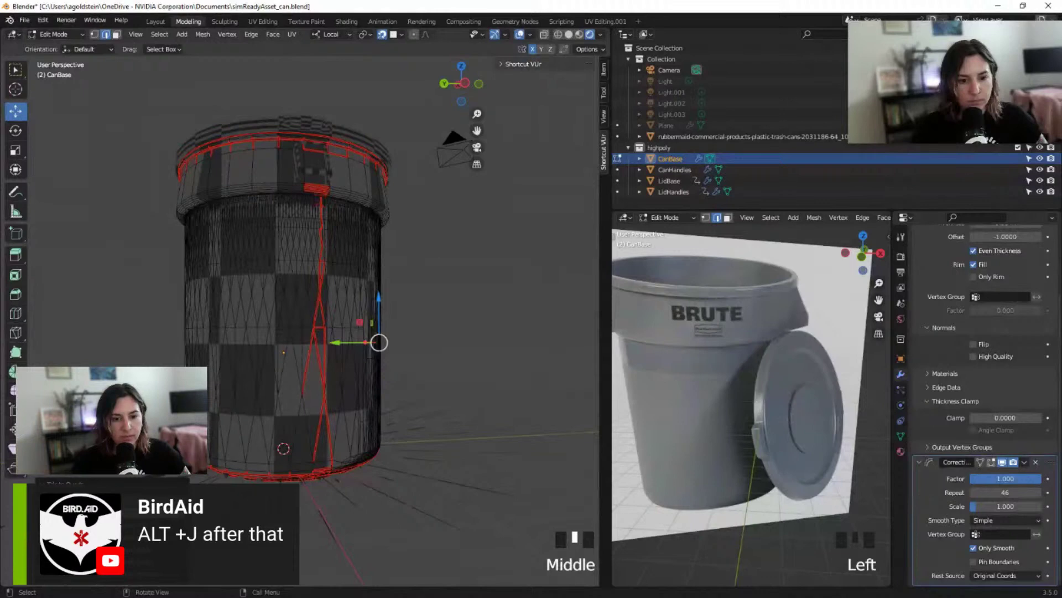
# Make repeated selections on the can mesh and orbit around the trash can
pyautogui.click(437, 357)
pyautogui.click(437, 358)
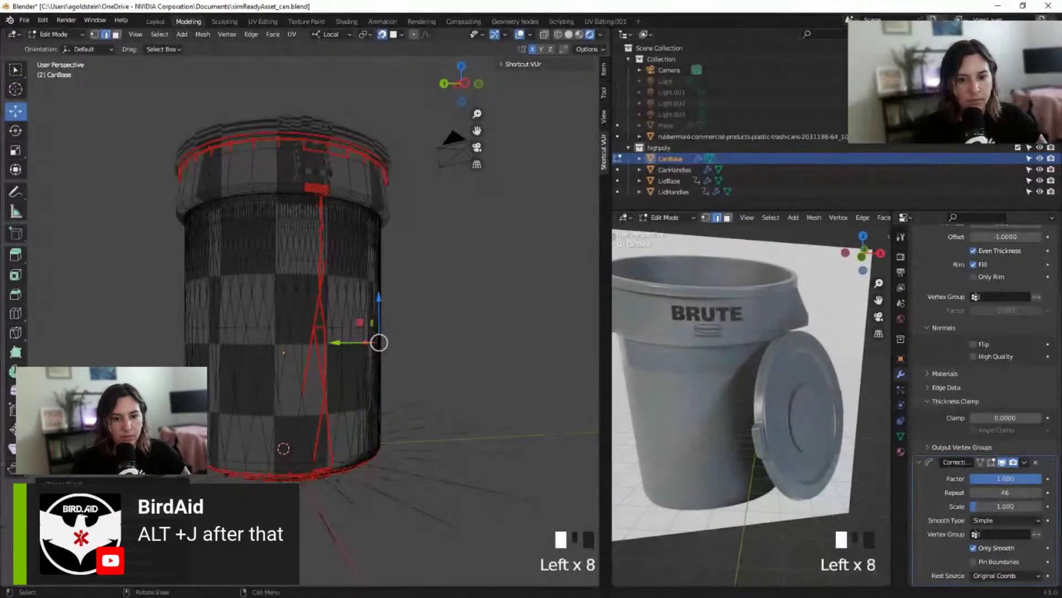
pyautogui.click(437, 358)
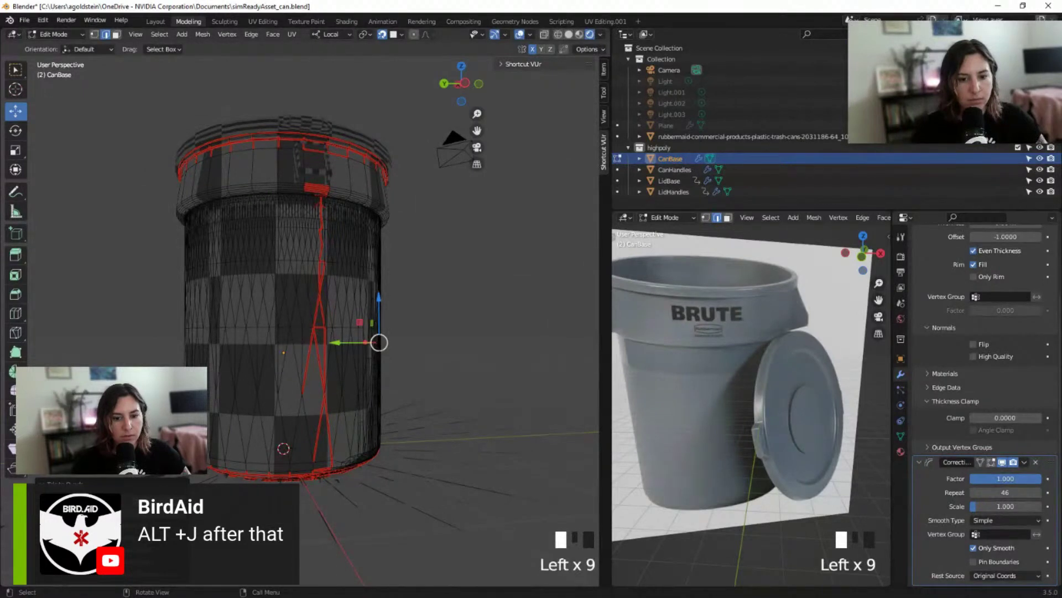
pyautogui.click(437, 358)
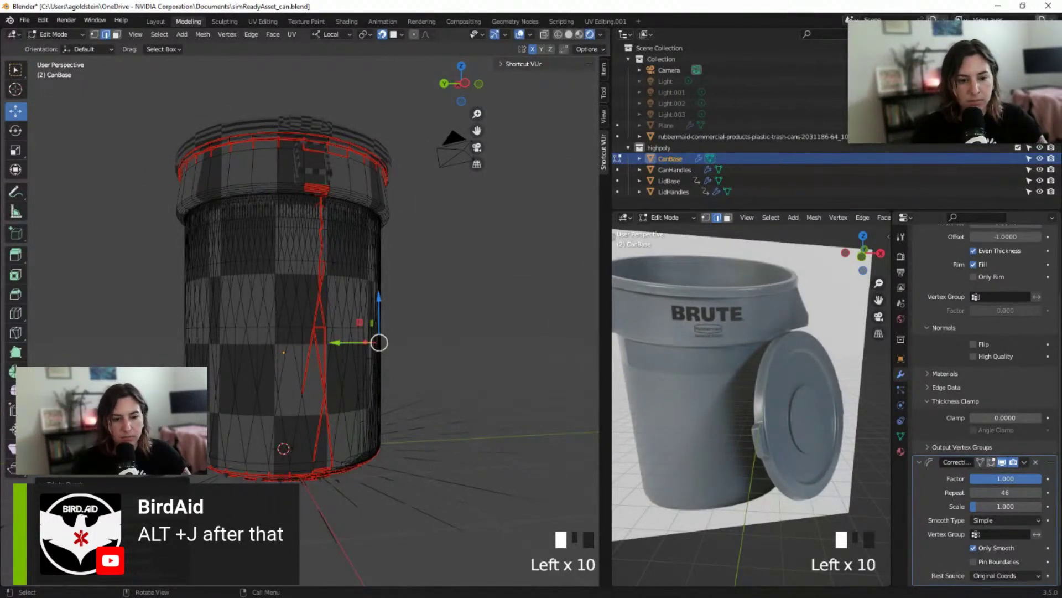
pyautogui.moveTo(296, 400); pyautogui.dragTo(380, 429, button='middle')
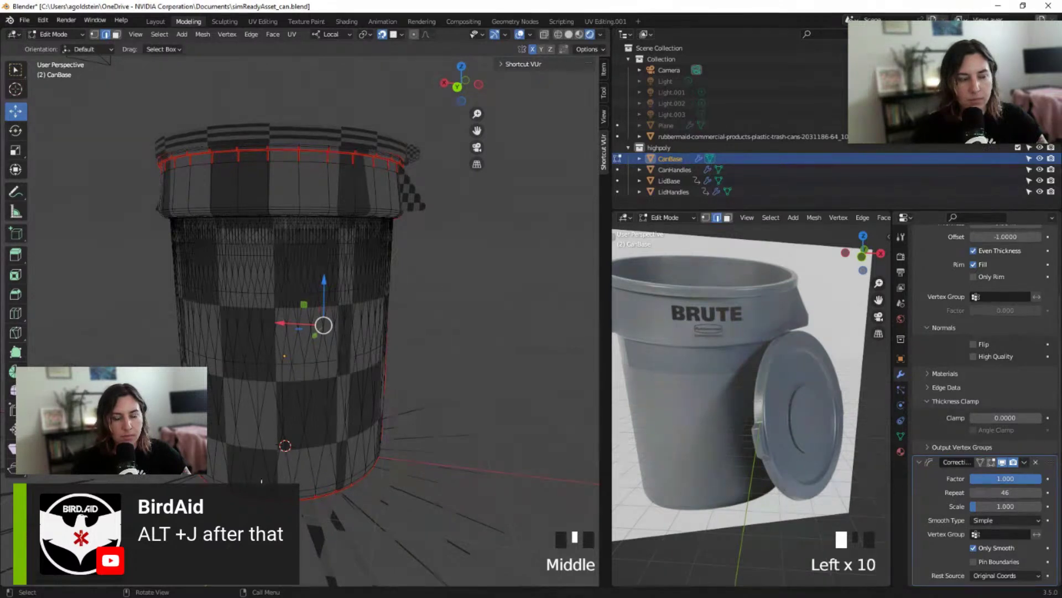
pyautogui.click(976, 242)
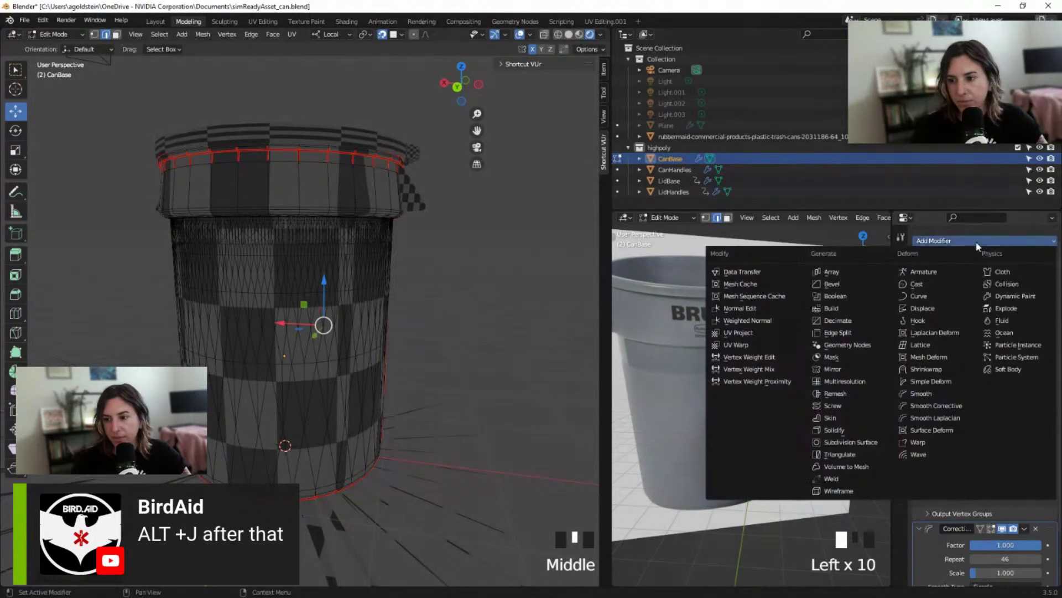
pyautogui.click(849, 458)
pyautogui.scroll(-6, 996, 443)
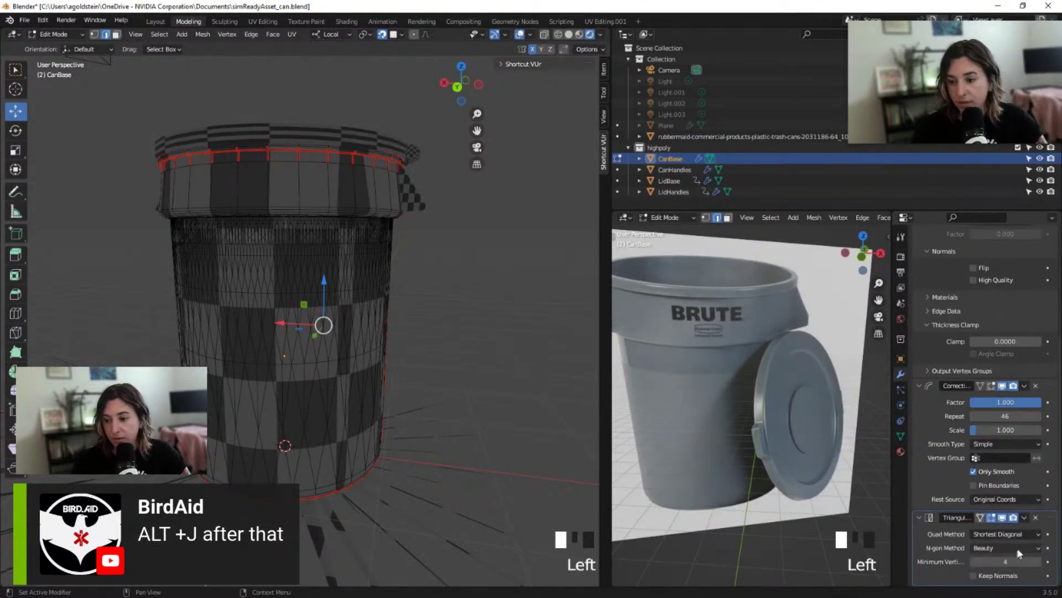
pyautogui.click(1038, 562)
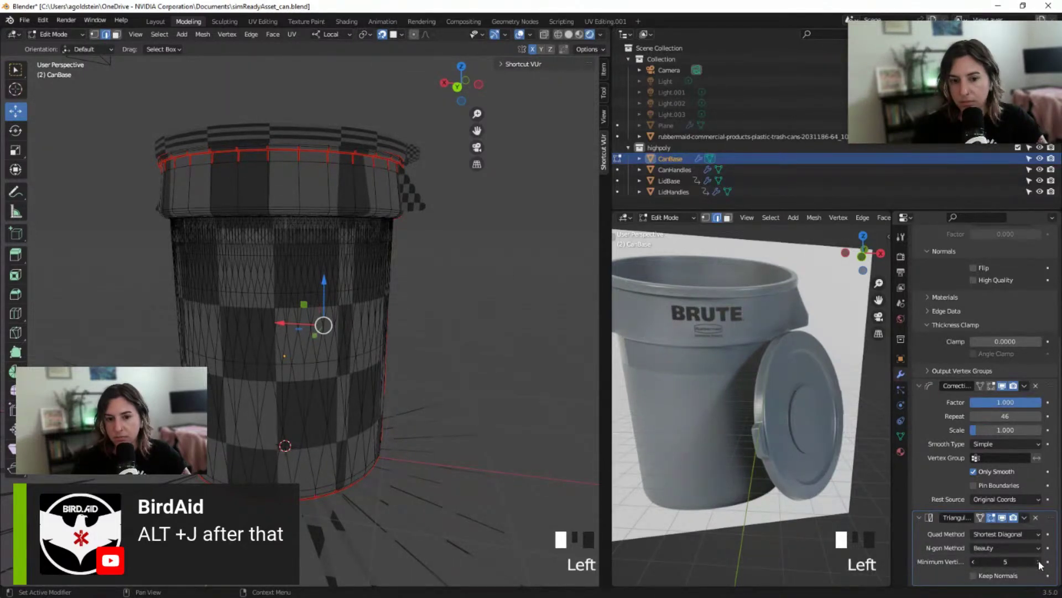
pyautogui.click(1038, 561)
pyautogui.click(1038, 561)
pyautogui.click(1038, 561)
pyautogui.click(1038, 561)
pyautogui.click(1038, 561)
pyautogui.moveTo(443, 332); pyautogui.dragTo(318, 332, button='middle')
pyautogui.press('a')
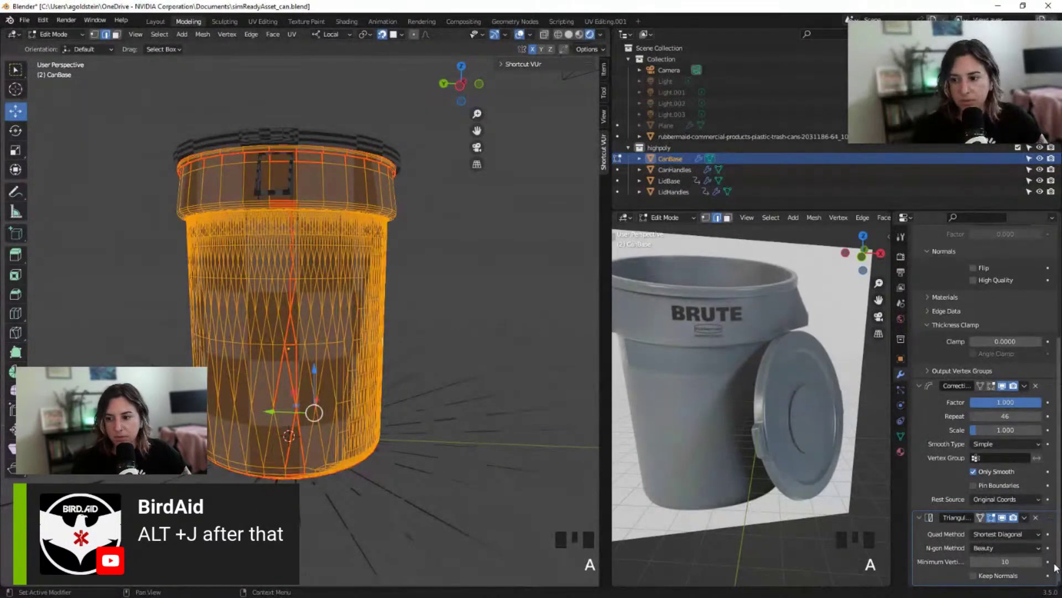
pyautogui.click(1039, 562)
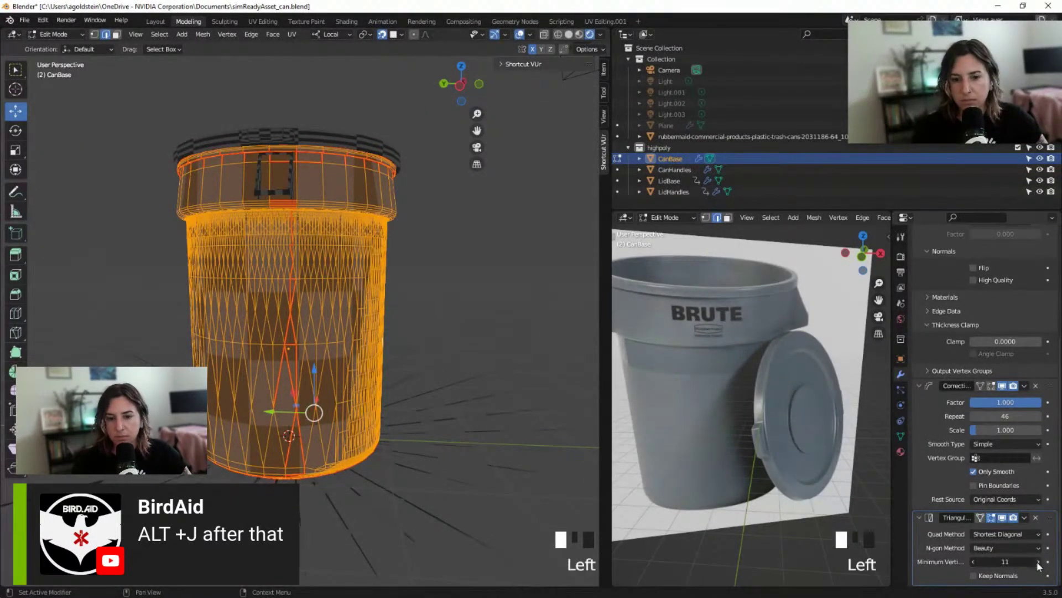
pyautogui.click(1038, 561)
pyautogui.click(1038, 561)
pyautogui.click(1038, 561)
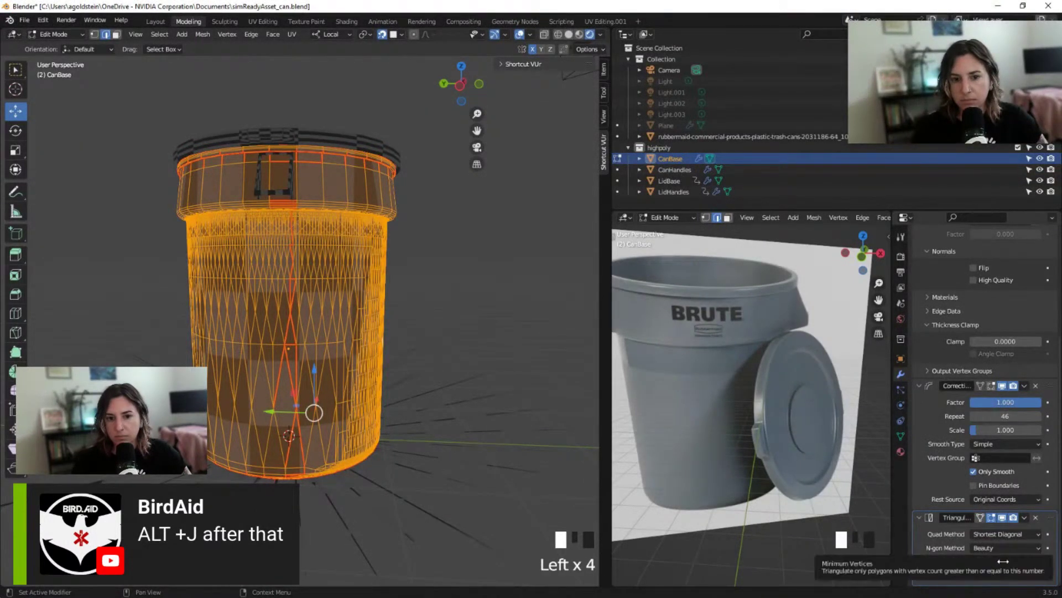
pyautogui.moveTo(1004, 561); pyautogui.dragTo(1001, 556)
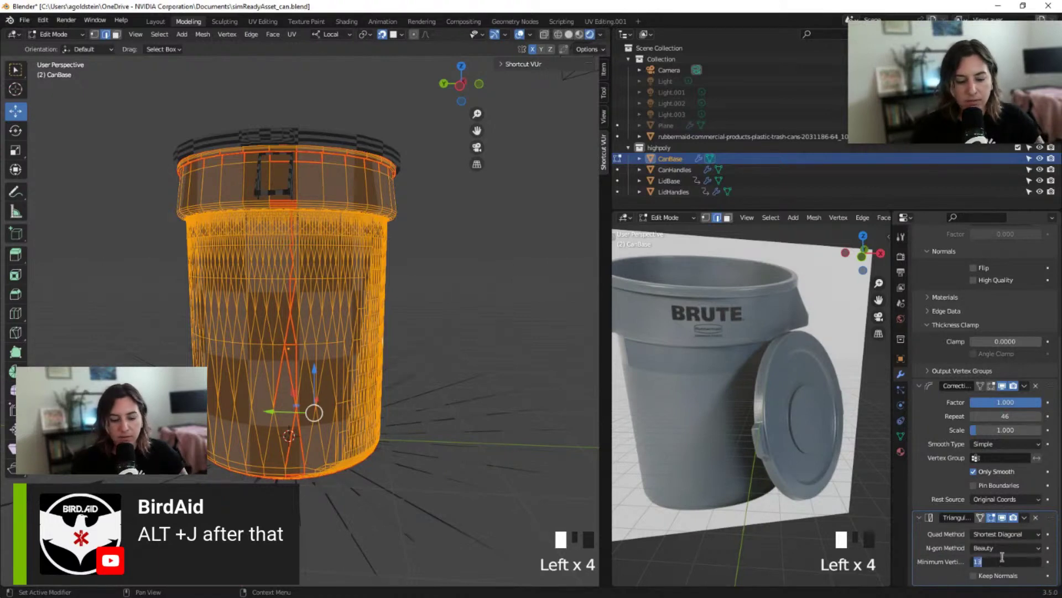
pyautogui.click(1018, 534)
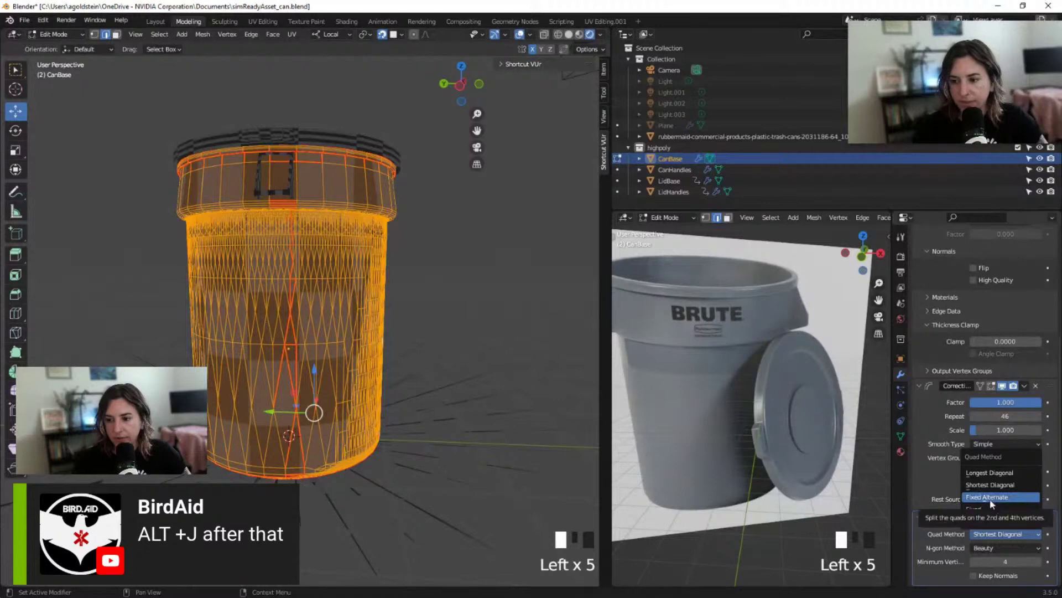
pyautogui.click(1006, 473)
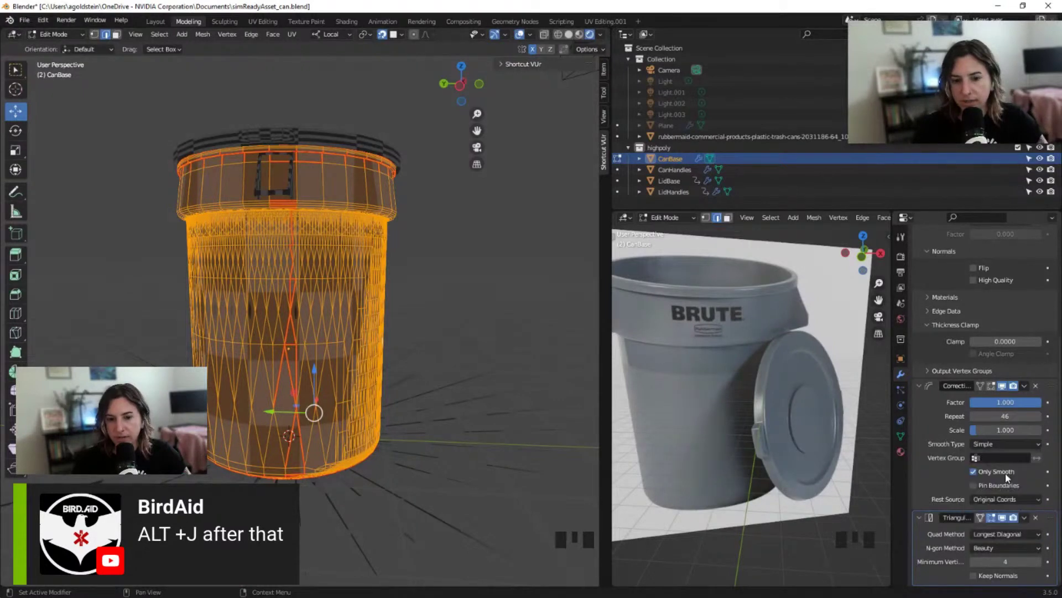
pyautogui.scroll(4, 346, 403)
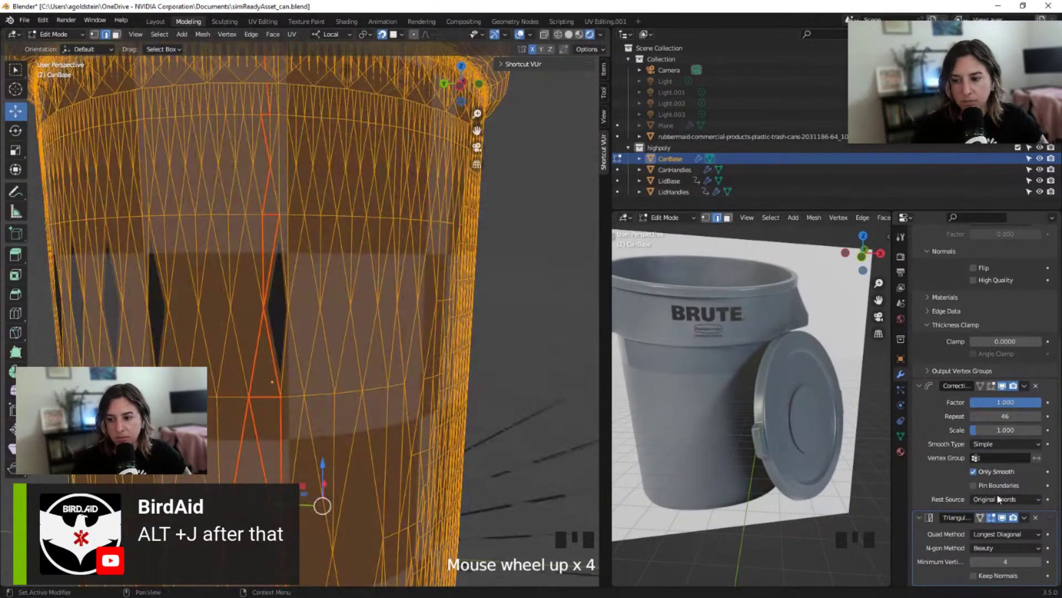
pyautogui.click(1011, 534)
pyautogui.click(1003, 485)
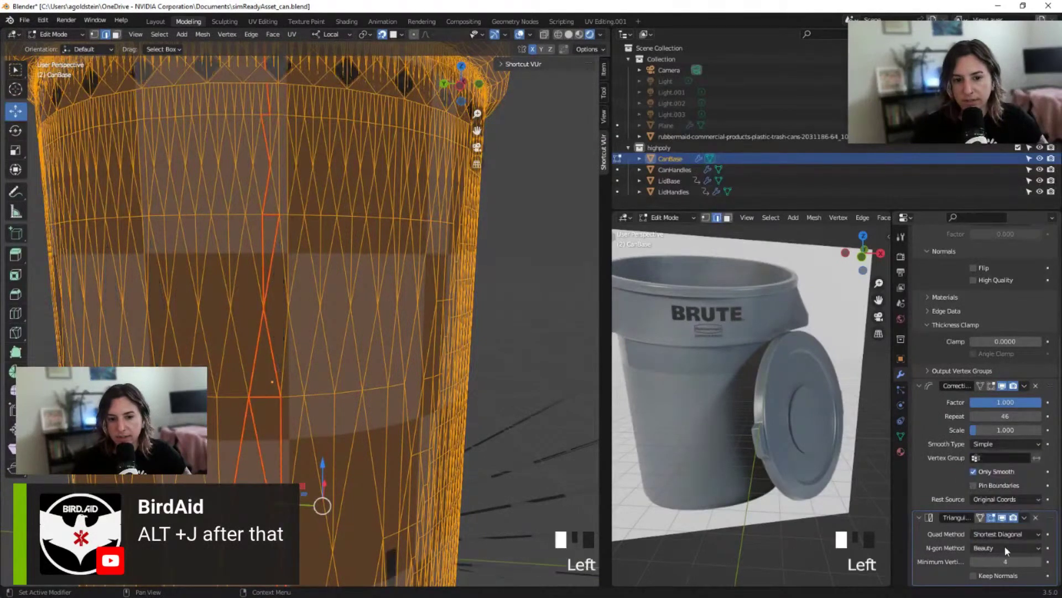
pyautogui.click(998, 536)
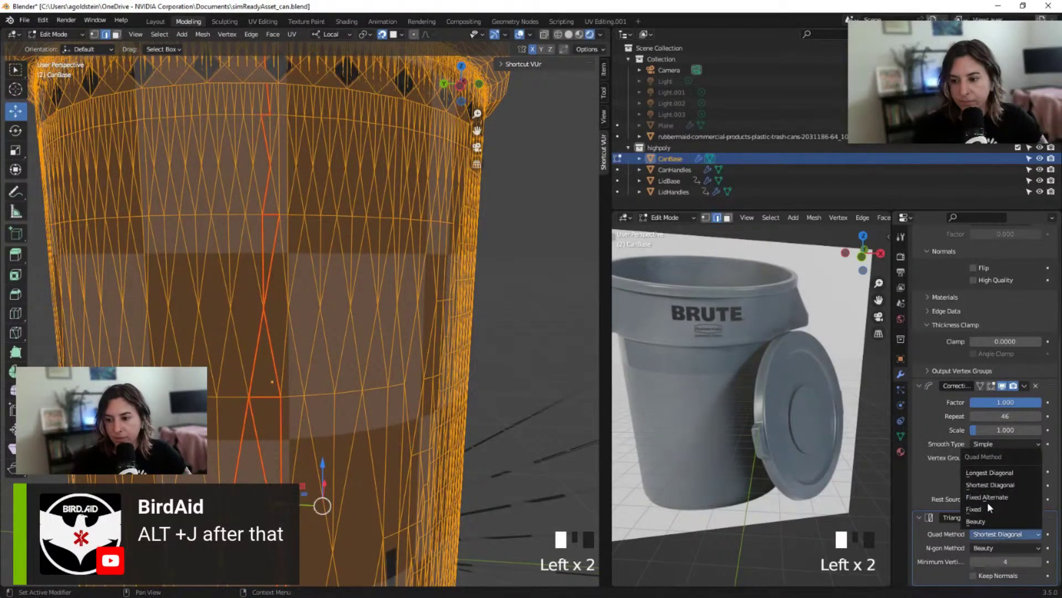
pyautogui.click(988, 498)
pyautogui.click(988, 534)
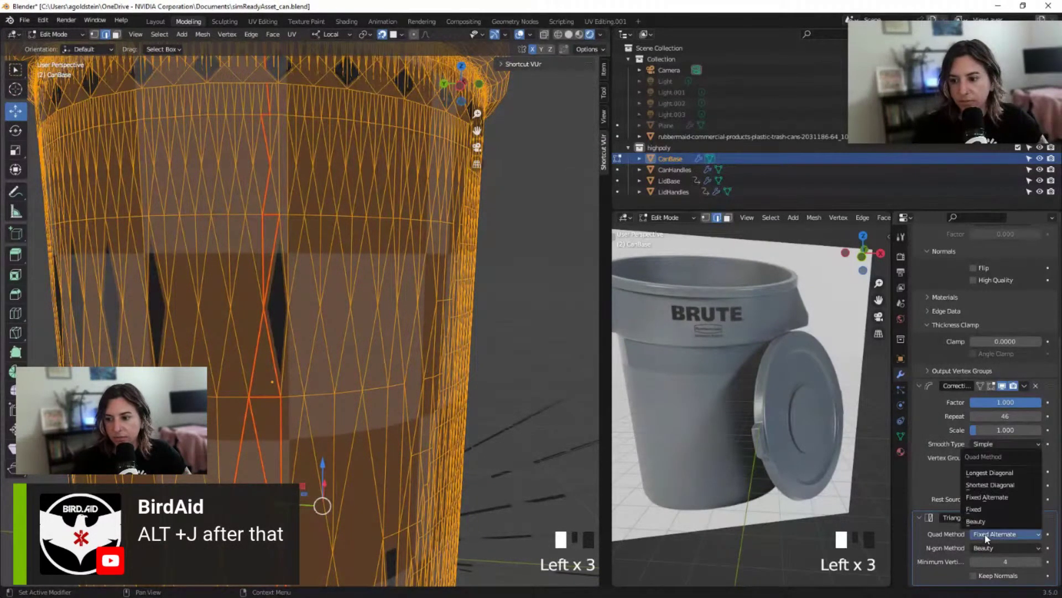
pyautogui.click(994, 510)
pyautogui.click(994, 535)
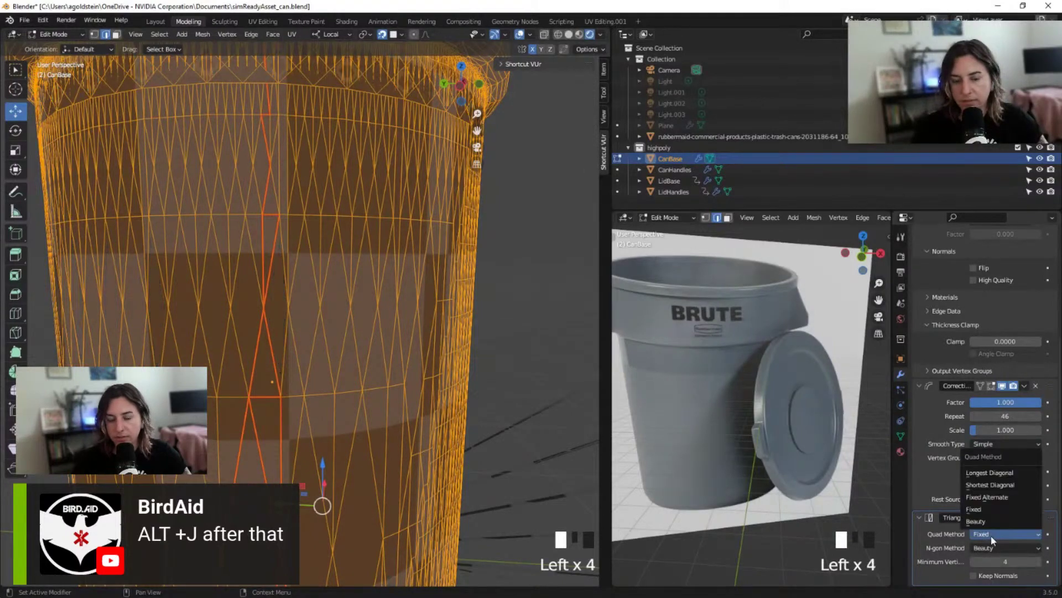
pyautogui.click(979, 522)
pyautogui.scroll(-3, 395, 393)
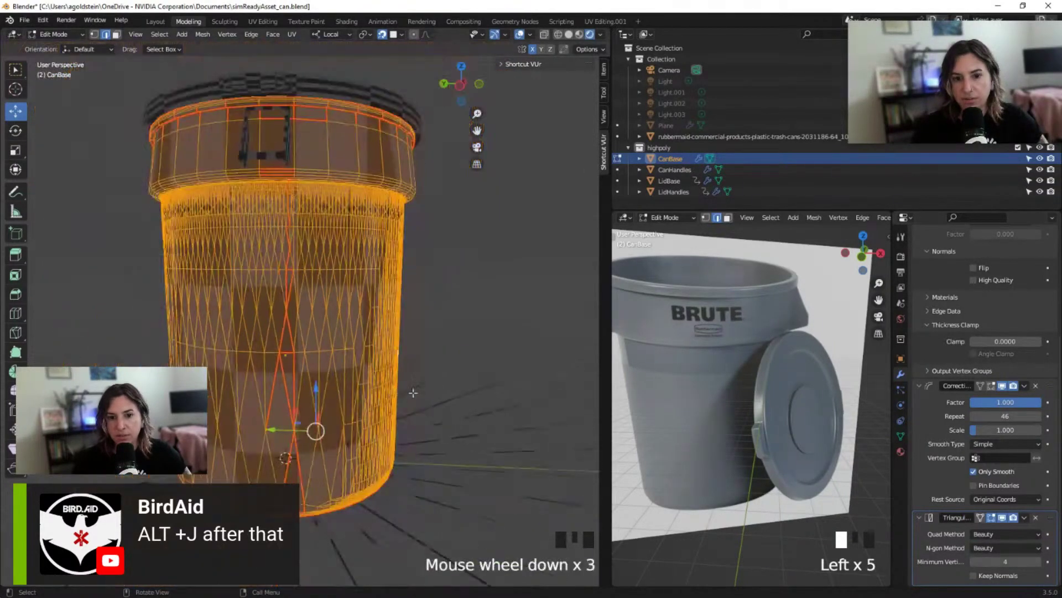
pyautogui.click(983, 534)
pyautogui.click(982, 536)
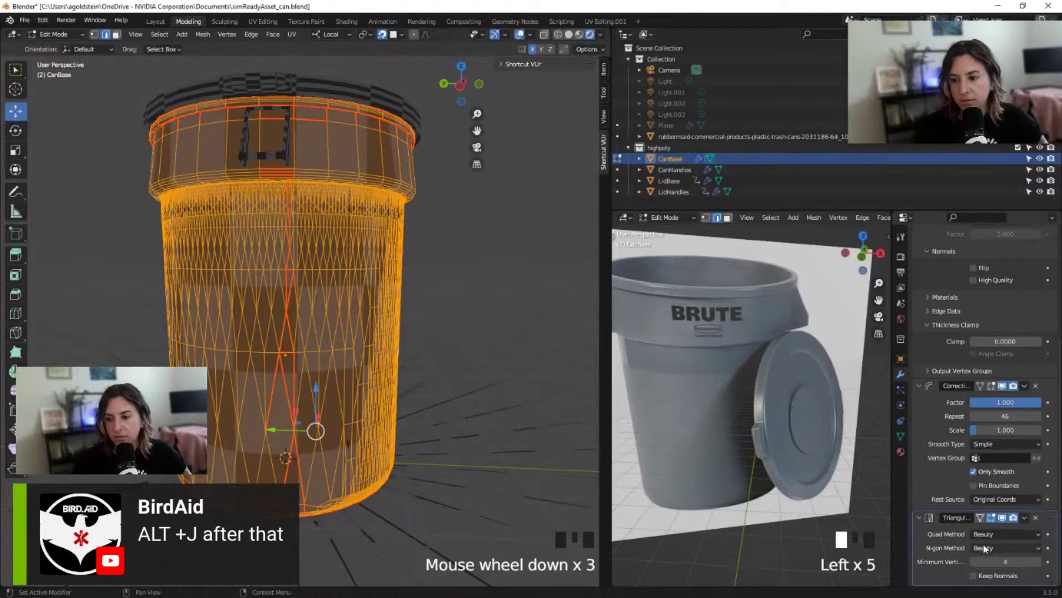
pyautogui.click(984, 535)
pyautogui.click(985, 535)
pyautogui.click(986, 534)
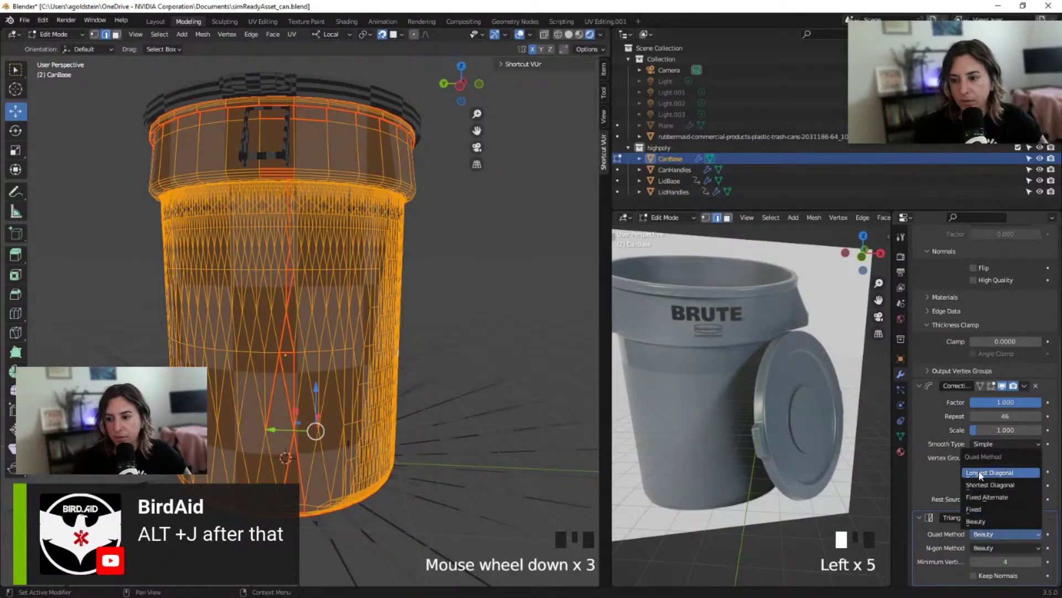
pyautogui.click(977, 521)
pyautogui.click(990, 547)
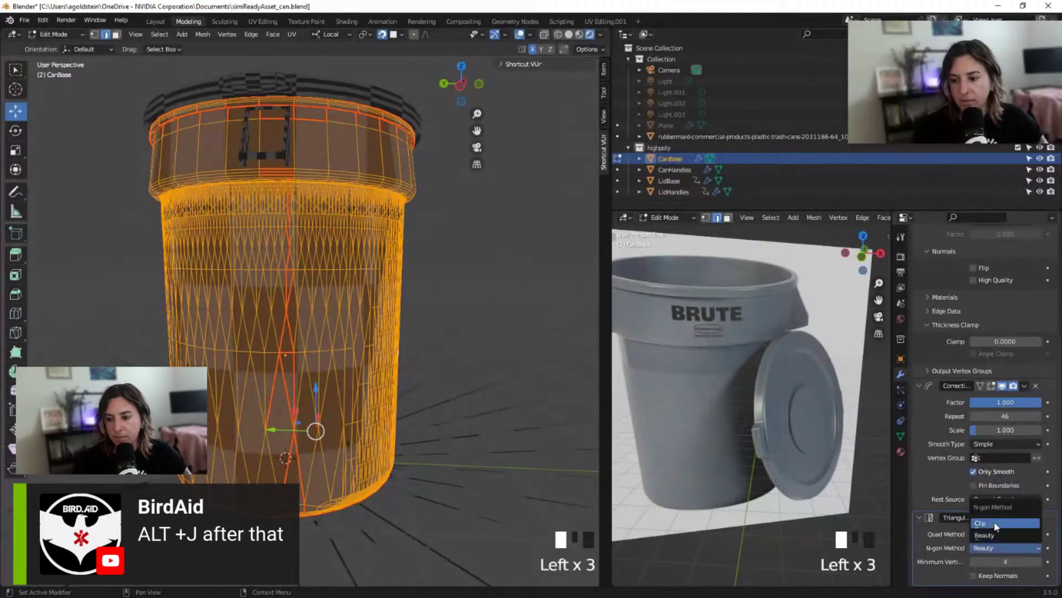
pyautogui.click(995, 524)
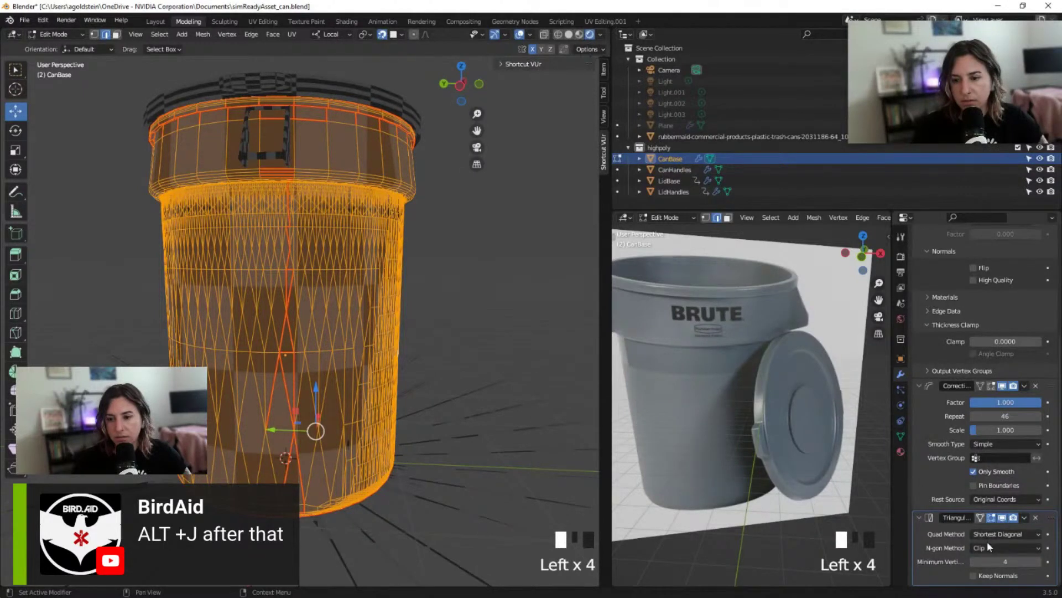
pyautogui.click(985, 546)
pyautogui.click(988, 536)
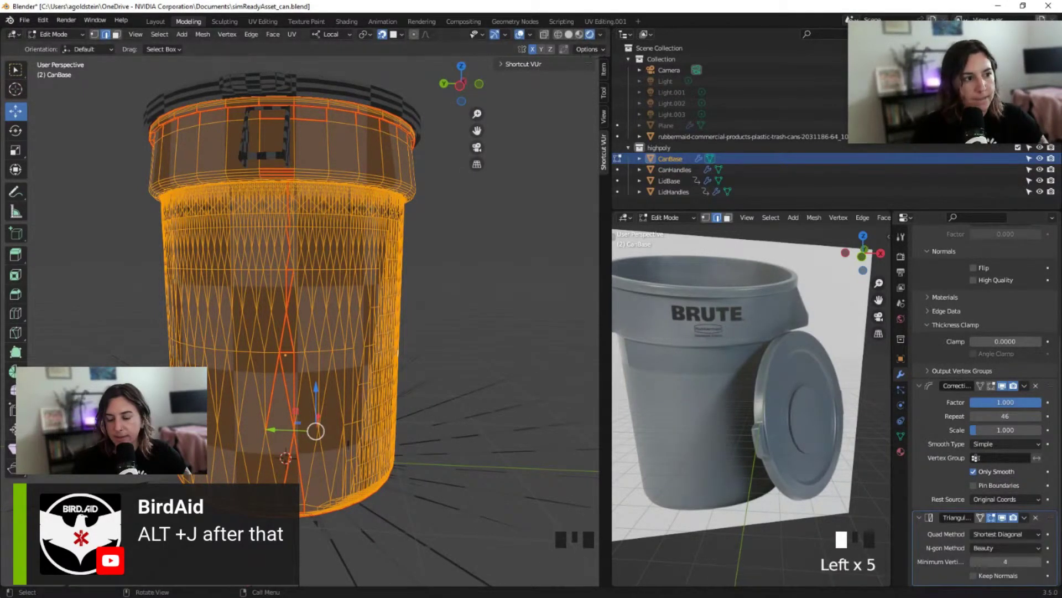
pyautogui.click(1036, 517)
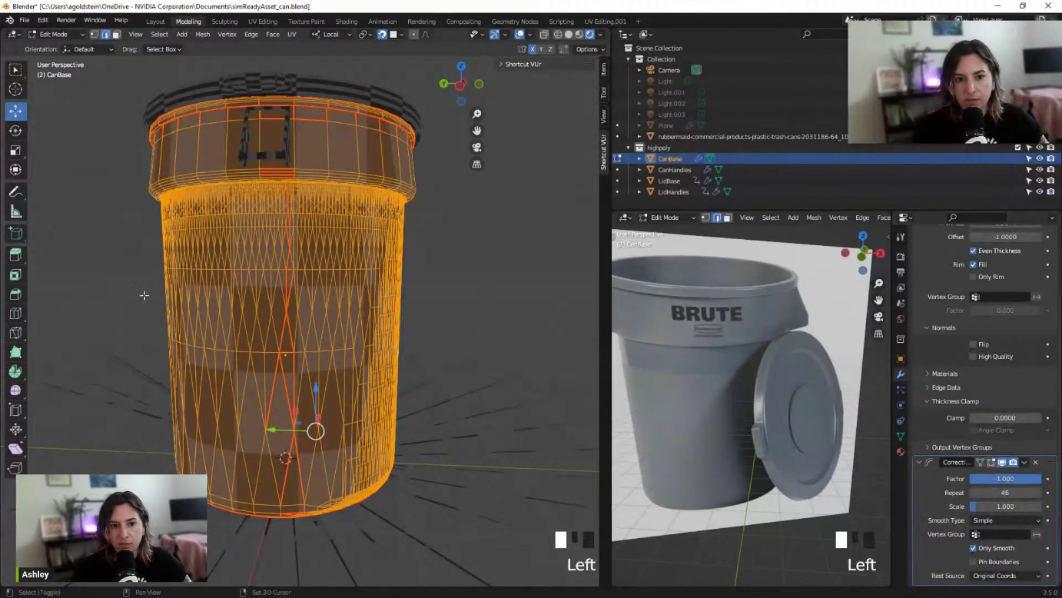
# Deselect the can mesh and undo the recent changes to CanBase with Ctrl+Z
pyautogui.keyDown('shift'); pyautogui.moveTo(145, 293); pyautogui.dragTo(163, 277, button='middle'); pyautogui.keyUp('shift')
pyautogui.click(109, 328)
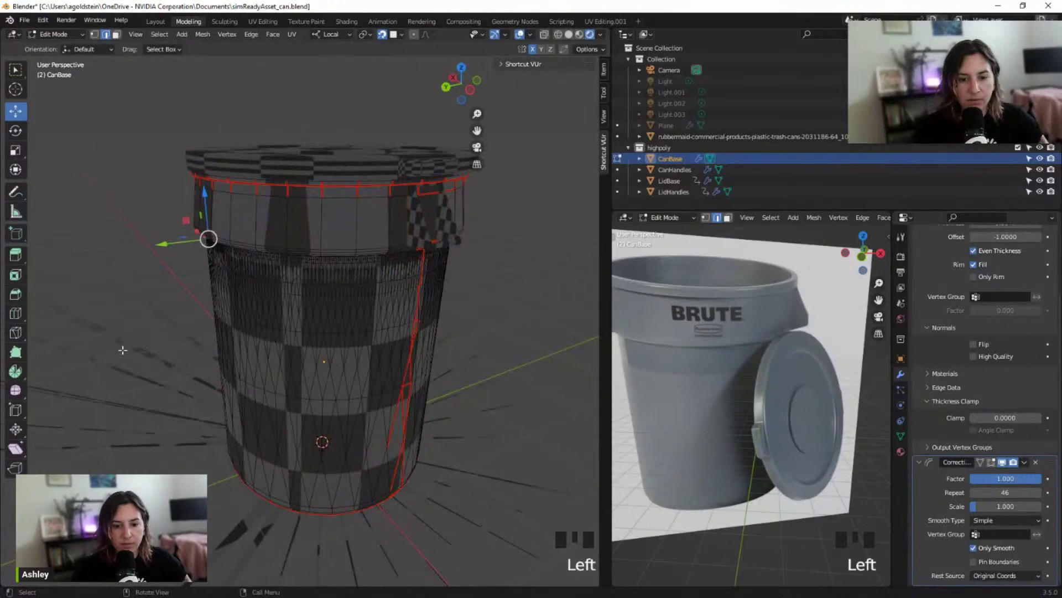
pyautogui.keyDown('shift'); pyautogui.moveTo(131, 352); pyautogui.dragTo(332, 332, button='middle'); pyautogui.keyUp('shift')
pyautogui.scroll(3, 289, 418)
pyautogui.scroll(-6, 288, 417)
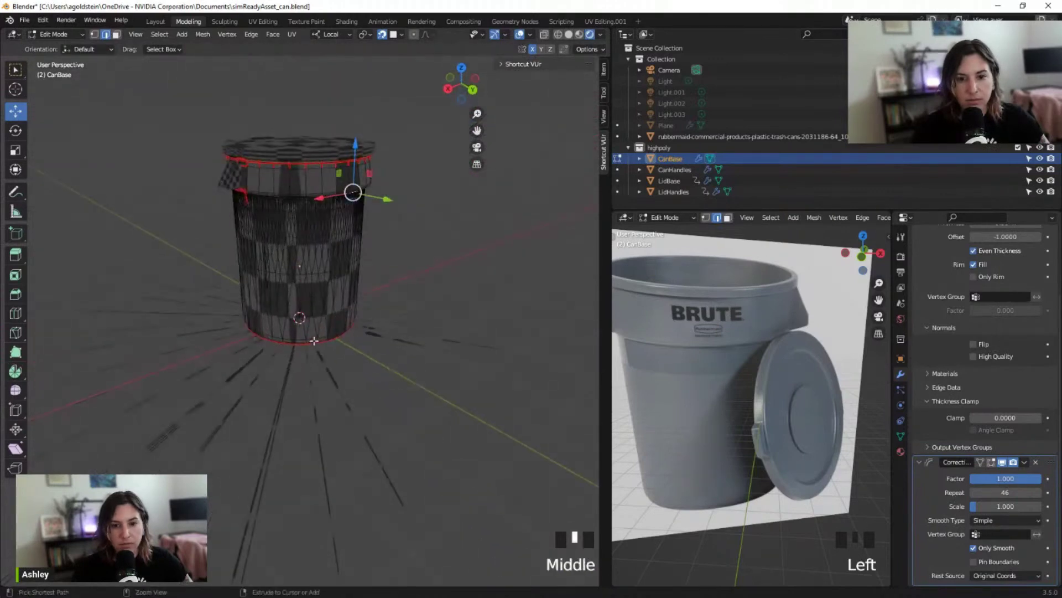
pyautogui.hotkey('ctrl', 'z')
pyautogui.hotkey('ctrl', 'z')
pyautogui.hotkey('ctrl', 'z')
pyautogui.hotkey('ctrl', 'z')
pyautogui.hotkey('ctrl', 'z')
pyautogui.hotkey('ctrl', 'z')
pyautogui.hotkey('ctrl', 'z')
pyautogui.hotkey('ctrl', 'z')
pyautogui.hotkey('ctrl', 'z')
pyautogui.hotkey('ctrl', 'z')
pyautogui.hotkey('ctrl', 'z')
pyautogui.hotkey('ctrl', 'z')
pyautogui.hotkey('ctrl', 'z')
pyautogui.hotkey('ctrl', 'z')
pyautogui.hotkey('ctrl', 'z')
pyautogui.hotkey('ctrl', 'z')
pyautogui.hotkey('ctrl', 'z')
pyautogui.hotkey('ctrl', 'z')
pyautogui.hotkey('ctrl', 'z')
pyautogui.hotkey('ctrl', 'z')
pyautogui.hotkey('ctrl', 'z')
pyautogui.hotkey('ctrl', 'z')
pyautogui.hotkey('ctrl', 'z')
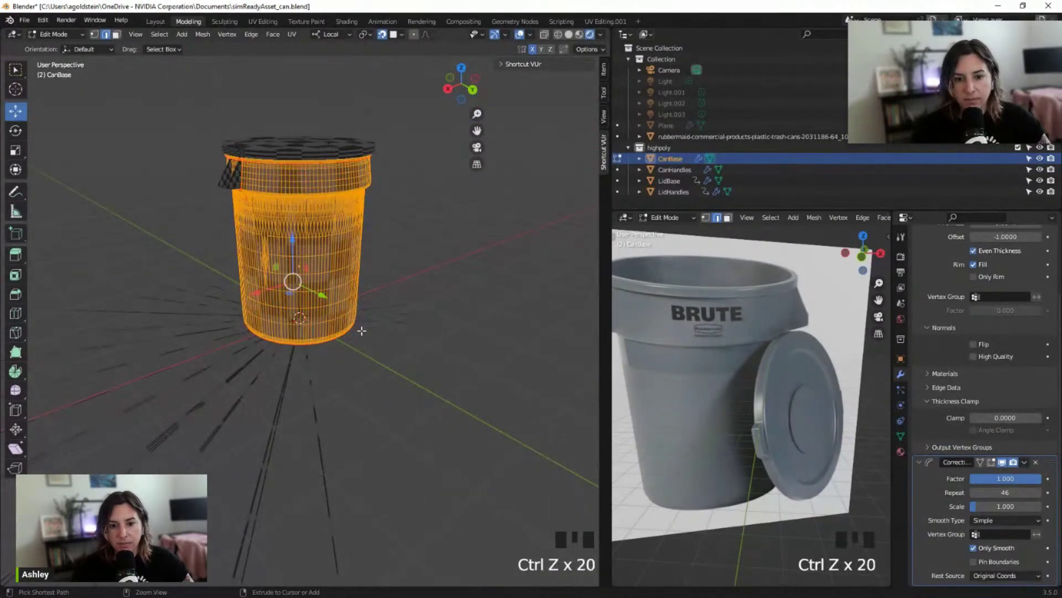
pyautogui.hotkey('ctrl', 'z')
pyautogui.scroll(4, 321, 354)
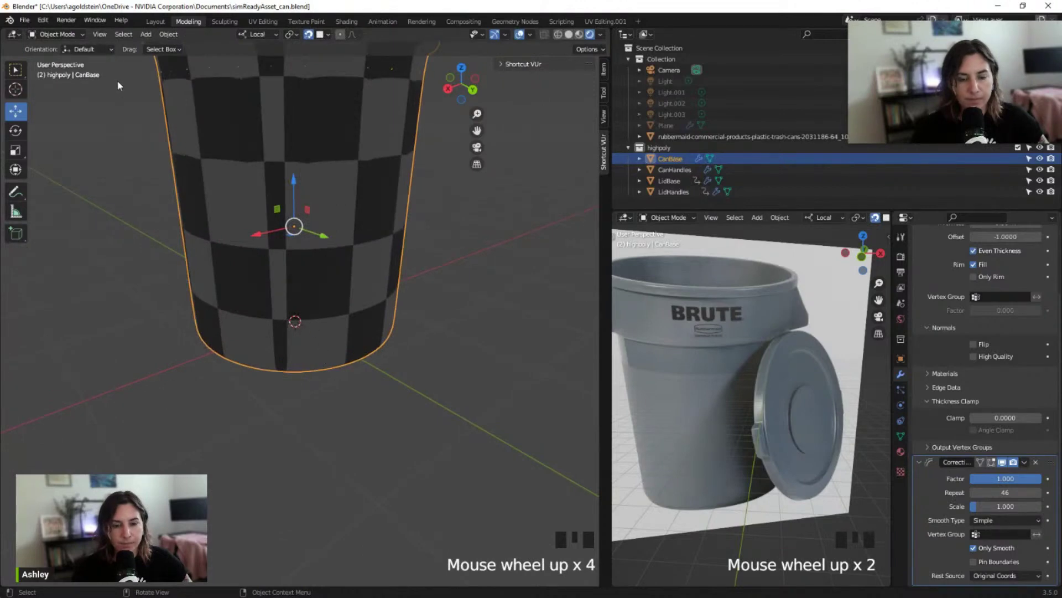
# Return CanBase to Edit Mode and look over its seam-marked wireframe
pyautogui.press('Tab')
pyautogui.keyDown('shift'); pyautogui.moveTo(218, 228); pyautogui.dragTo(339, 287, button='middle'); pyautogui.keyUp('shift')
pyautogui.keyDown('shift'); pyautogui.scroll(-3, 371, 242); pyautogui.keyUp('shift')
pyautogui.scroll(2, 367, 330)
pyautogui.scroll(-3, 346, 290)
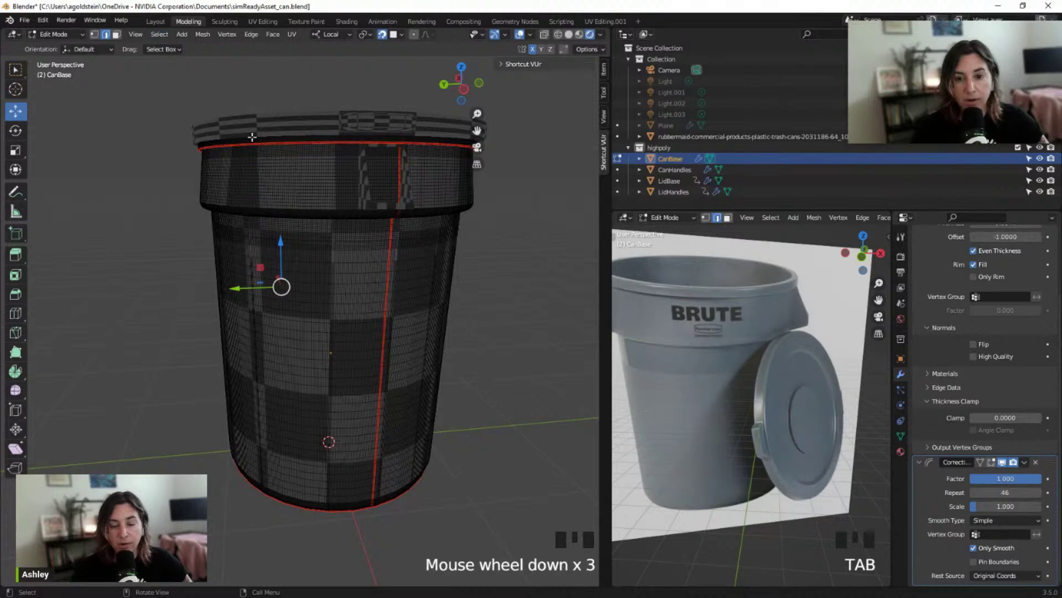
pyautogui.scroll(-1, 164, 73)
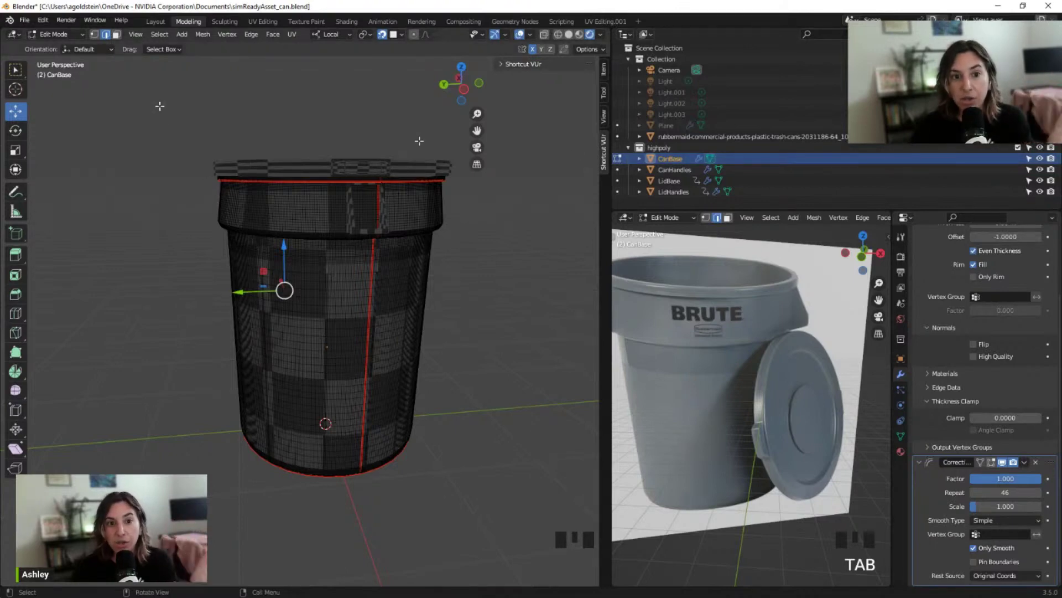
pyautogui.click(161, 35)
pyautogui.click(214, 82)
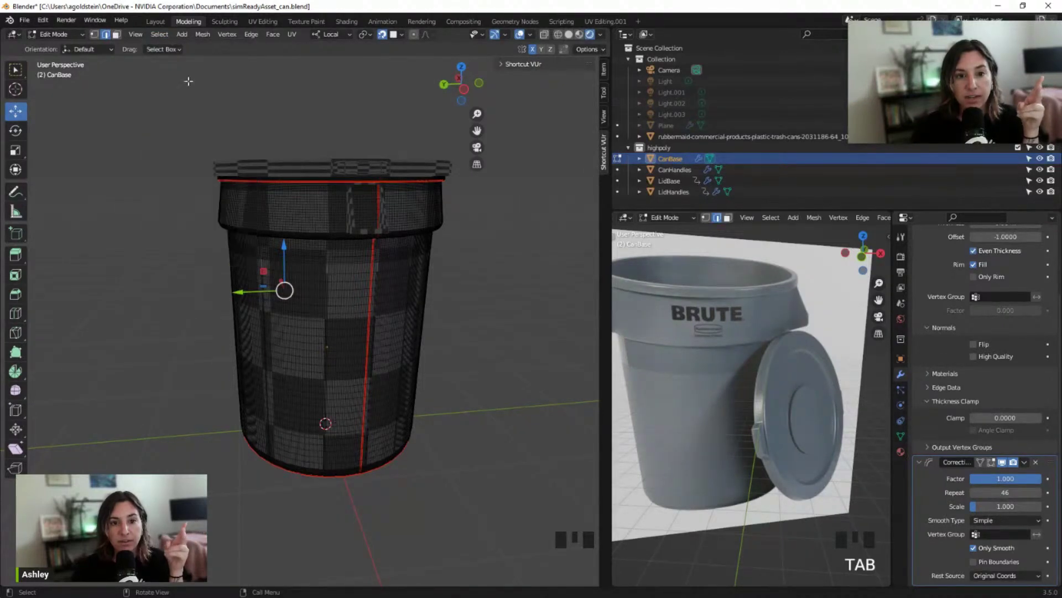
pyautogui.click(159, 34)
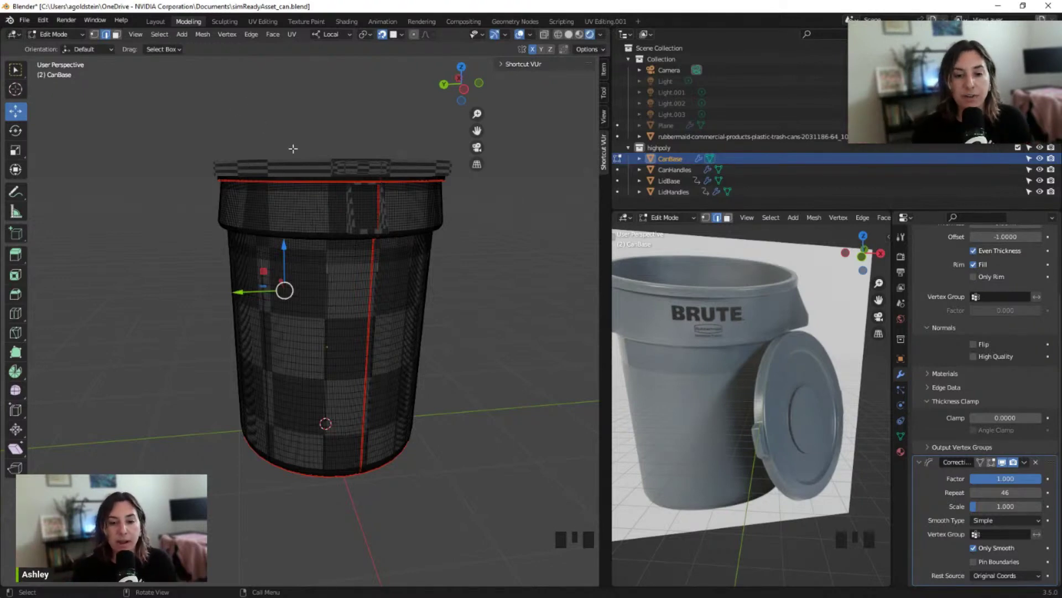
pyautogui.scroll(-1, 261, 162)
pyautogui.scroll(2, 251, 188)
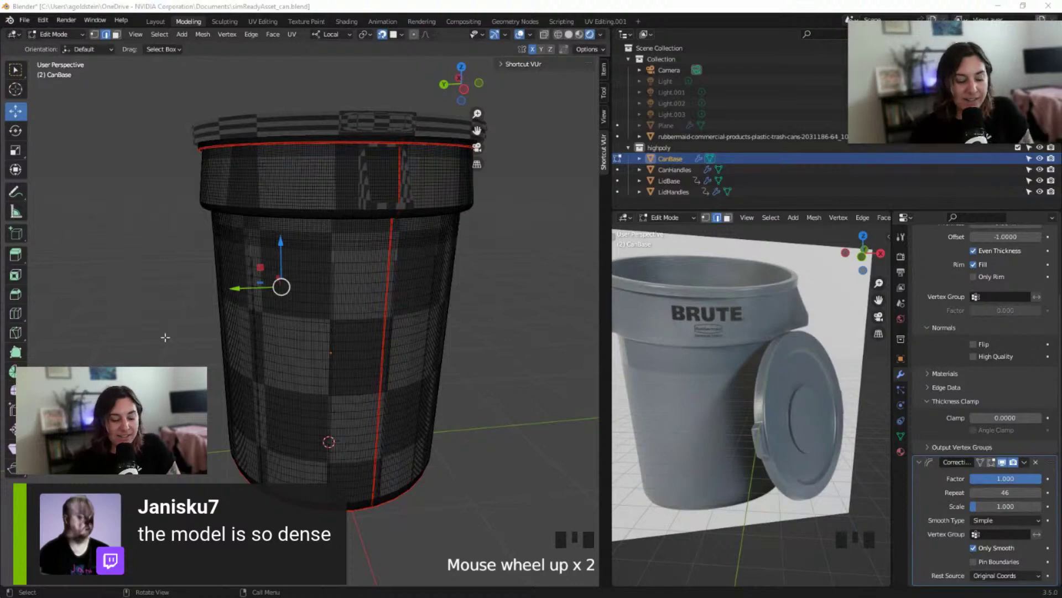
pyautogui.moveTo(279, 327); pyautogui.dragTo(501, 305, button='middle')
pyautogui.scroll(-2, 503, 305)
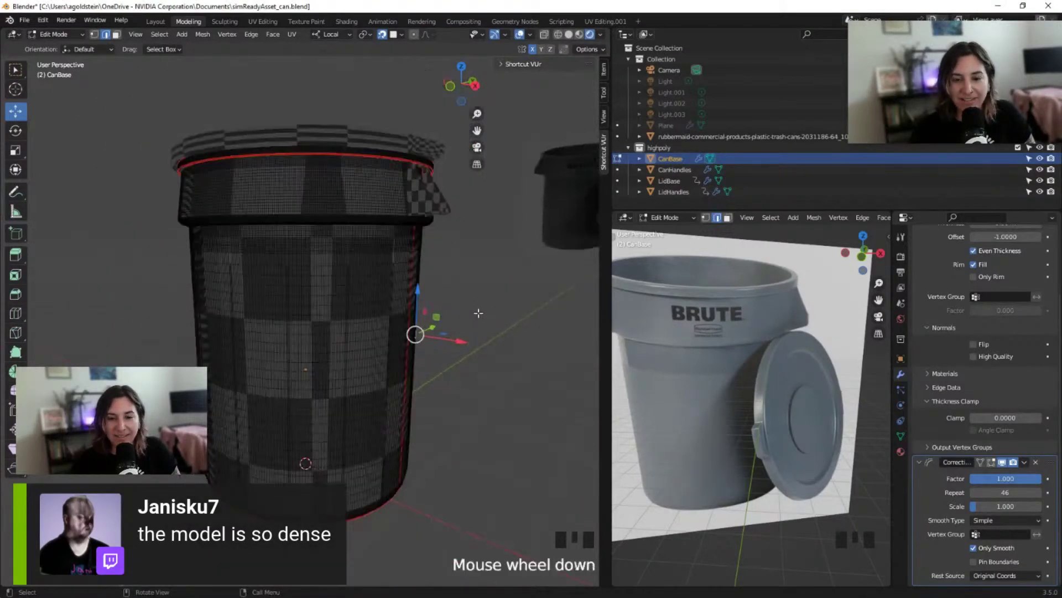